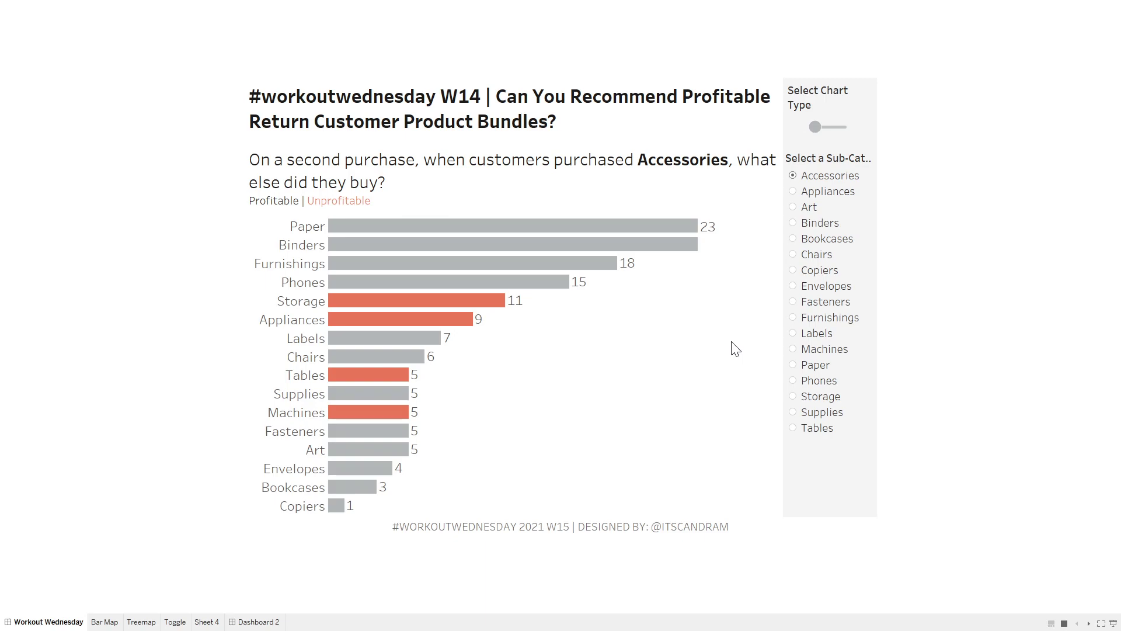
Preview the finished dashboard by toggling the chart type from Bar to the treemap and back, and leave presentation mode.
{"action": "mouse_move", "coordinate": [814, 136]}
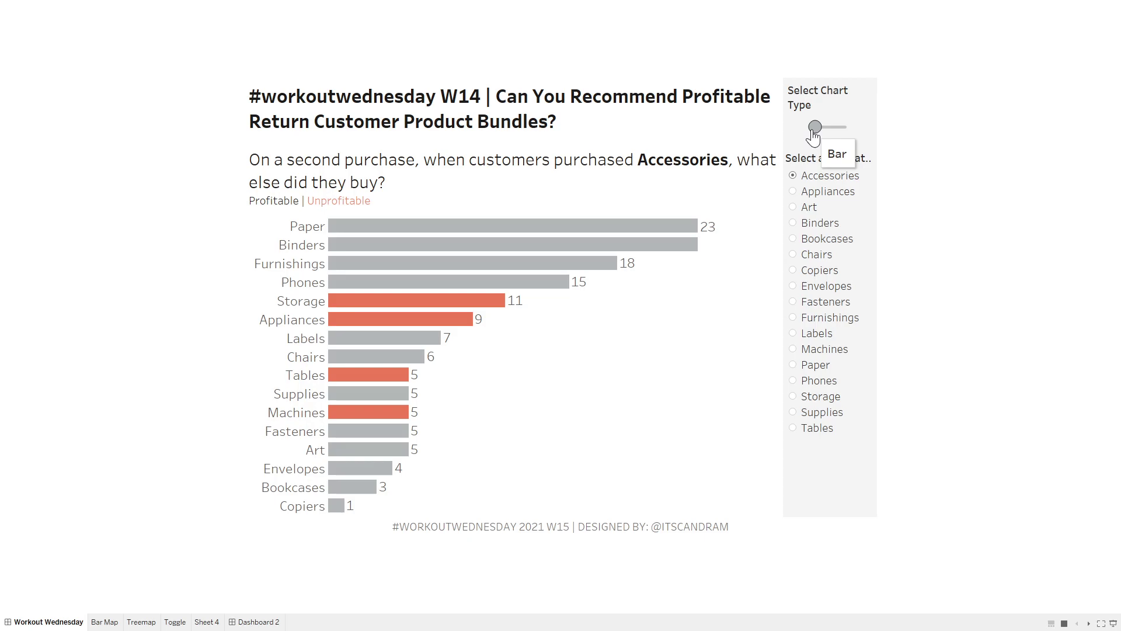
{"action": "left_click_drag", "start_coordinate": [814, 133], "coordinate": [847, 131]}
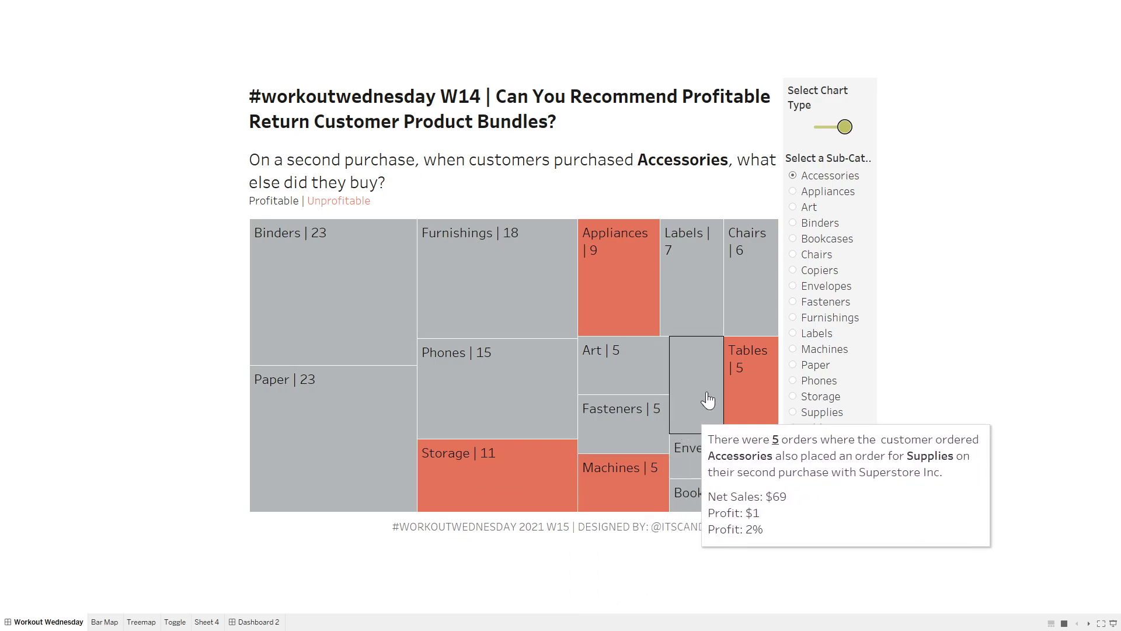
{"action": "left_click", "coordinate": [844, 128]}
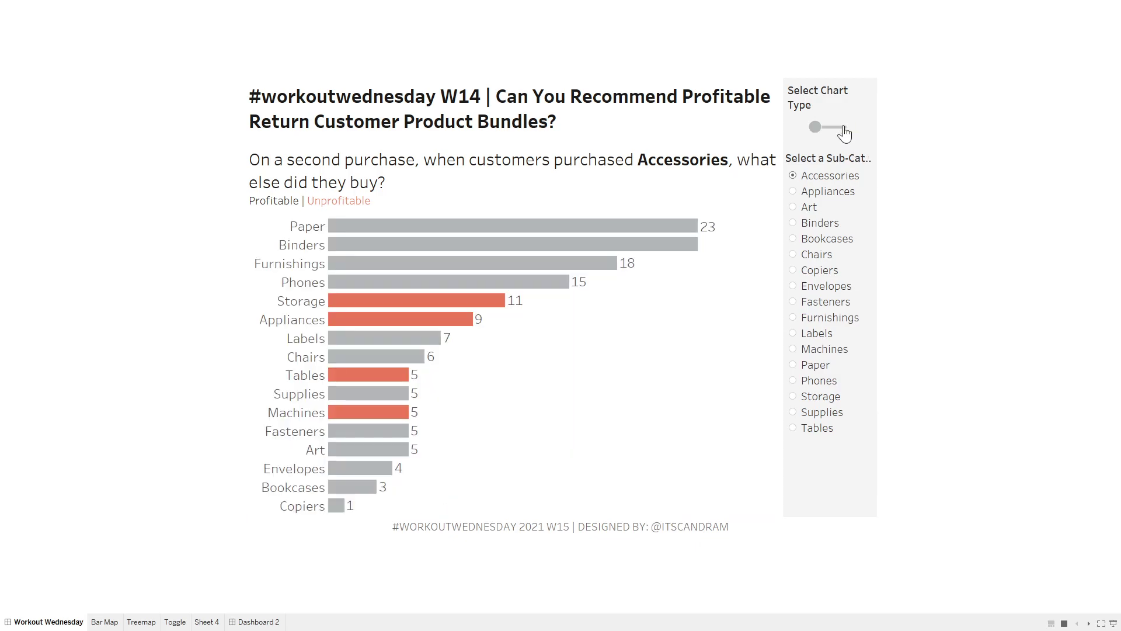
{"action": "mouse_move", "coordinate": [691, 229]}
{"action": "key", "text": "Escape"}
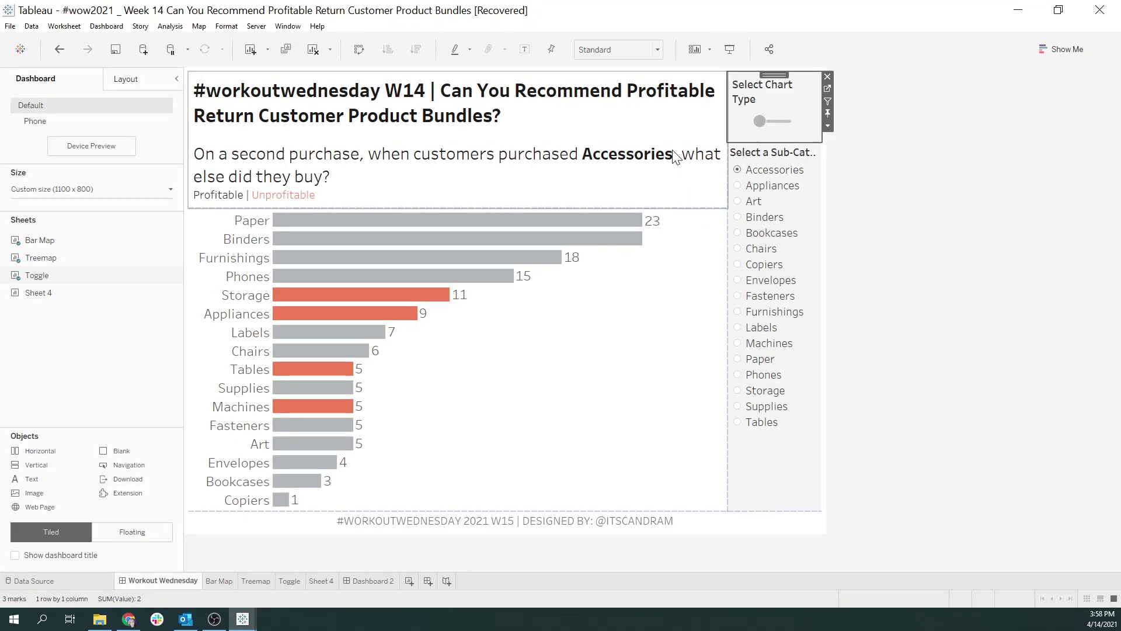
Switch to the blank Book2 workbook and connect it to the saved Sample - Superstore data source.
{"action": "double_click", "coordinate": [629, 27]}
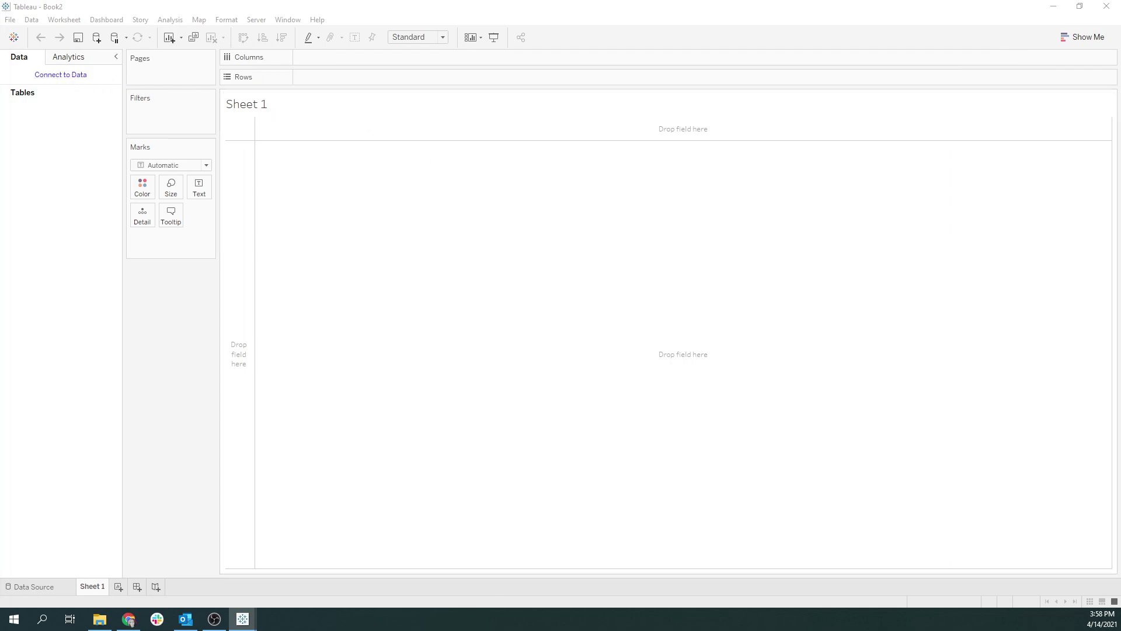
{"action": "left_click", "coordinate": [76, 76]}
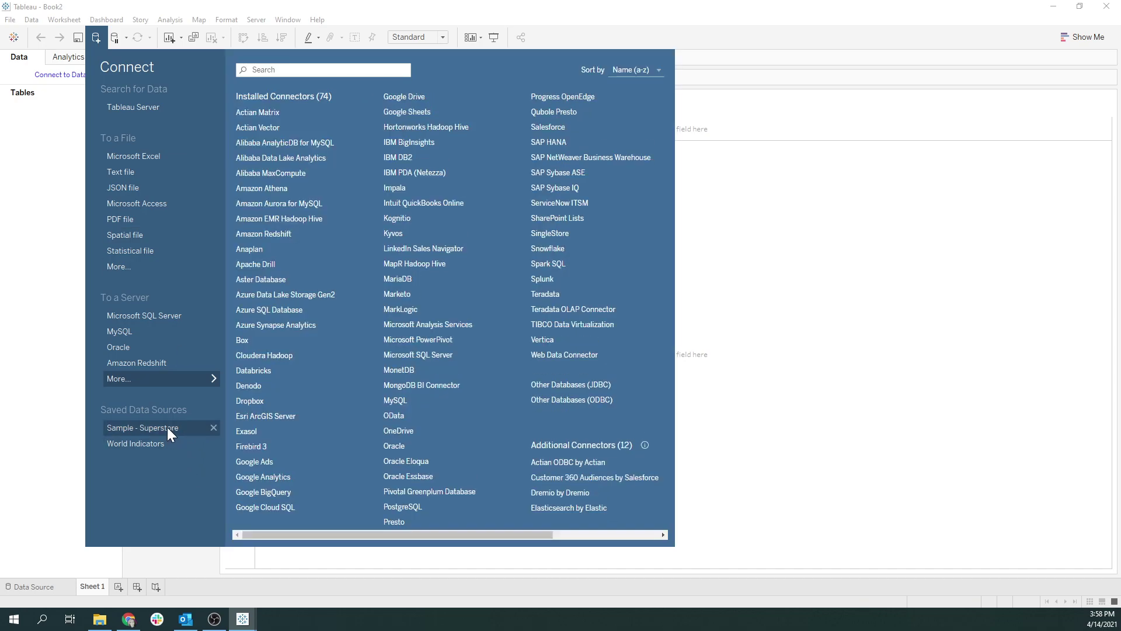
{"action": "left_click", "coordinate": [167, 427]}
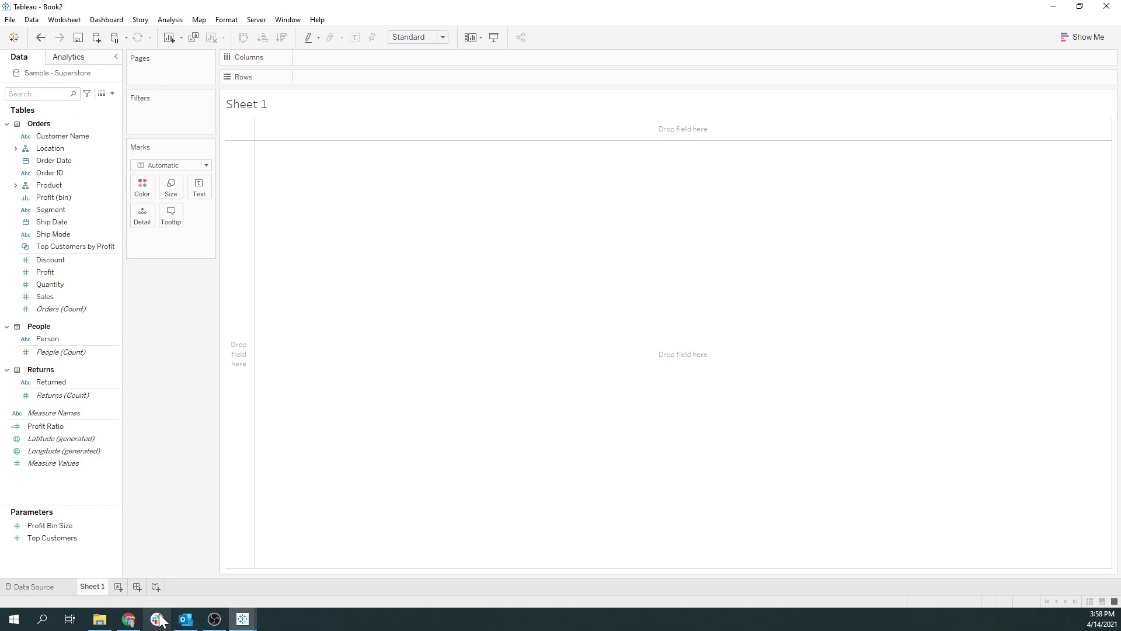
Copy the Values list (0 and 1) from the challenge page in Chrome and paste it into the Tableau workbook as a data source.
{"action": "left_click", "coordinate": [129, 618]}
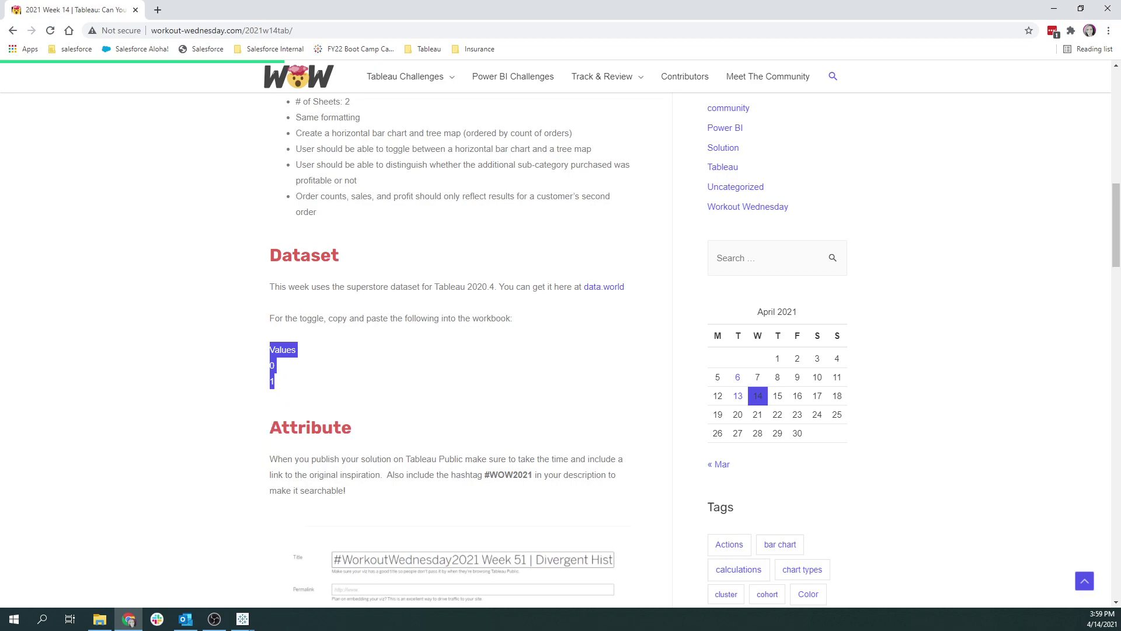
{"action": "mouse_move", "coordinate": [242, 620]}
{"action": "left_click", "coordinate": [293, 578]}
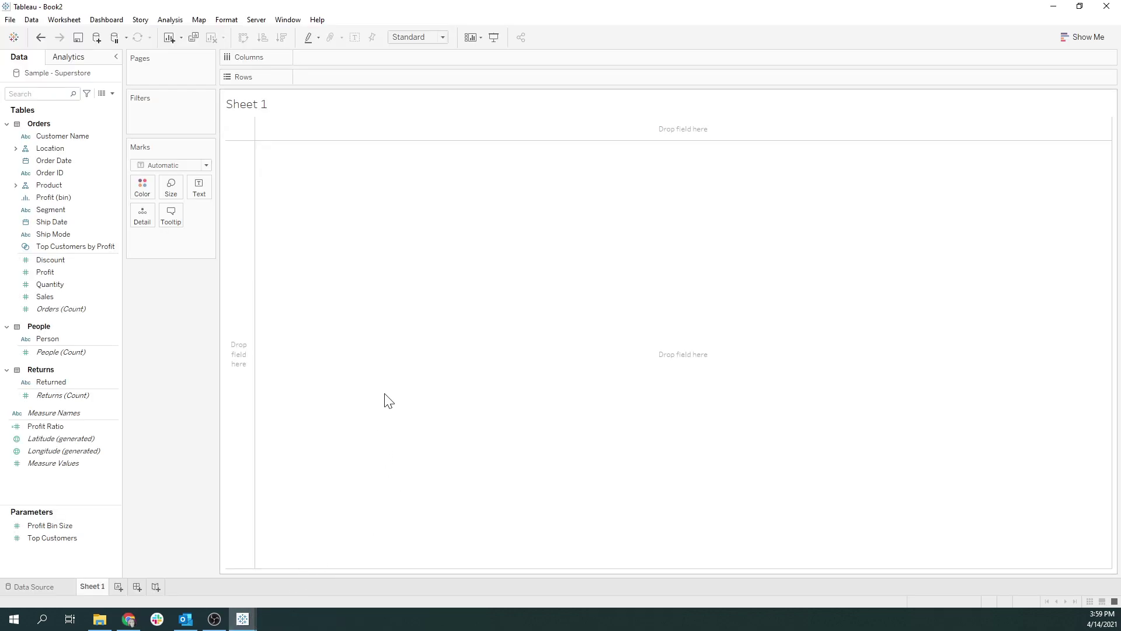
{"action": "key", "text": "ctrl+v"}
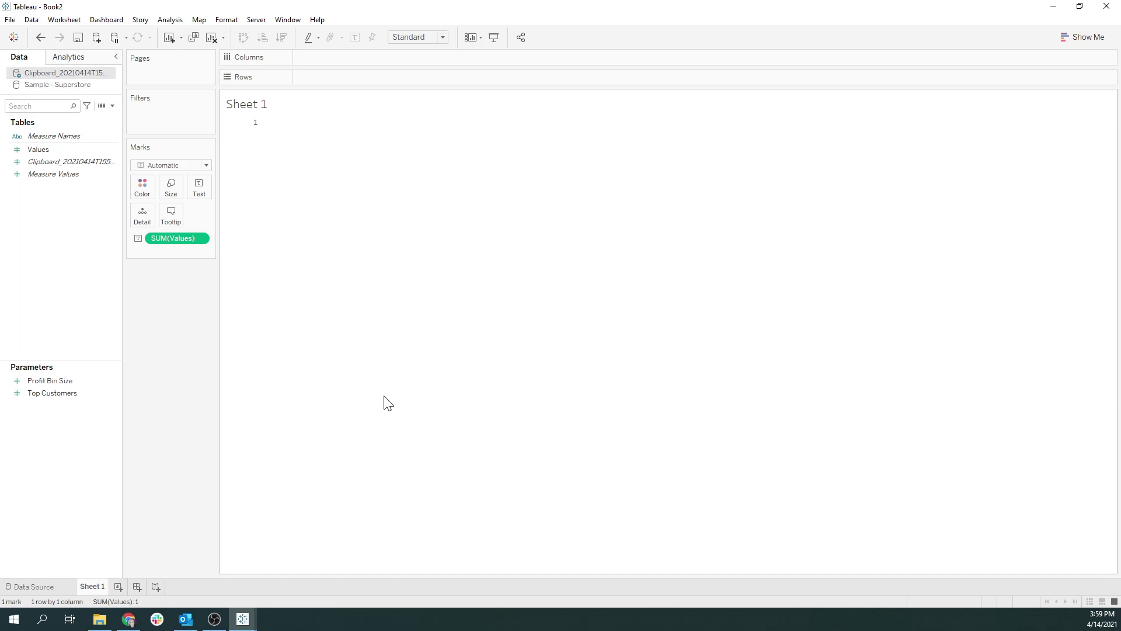
Rename the pasted clipboard data source as Toggle Input.
{"action": "right_click", "coordinate": [69, 73]}
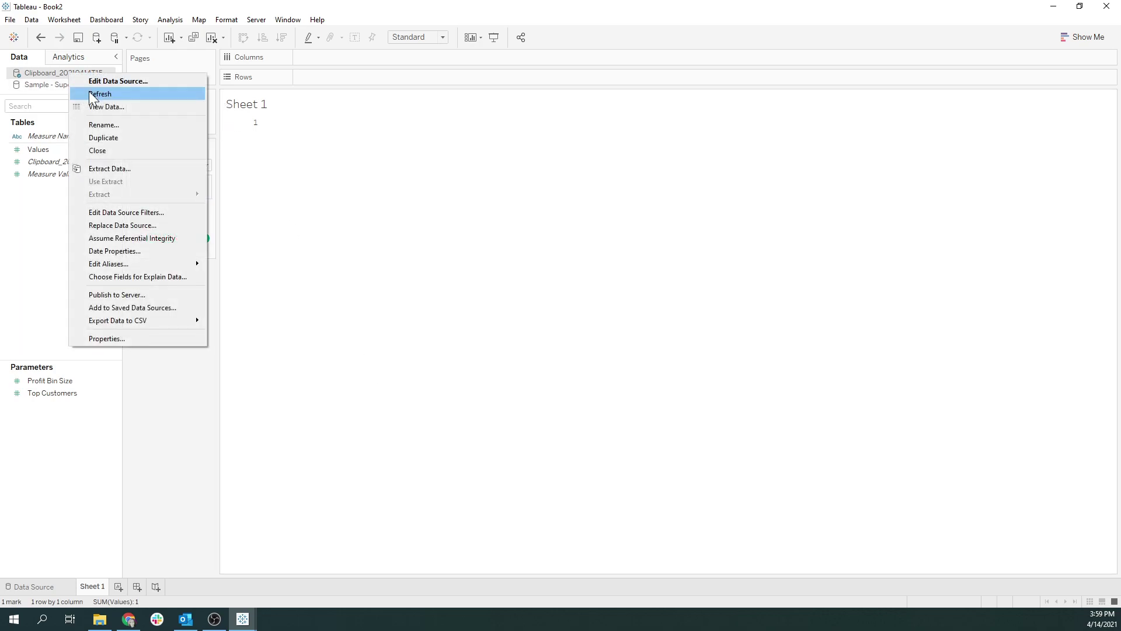
{"action": "left_click", "coordinate": [101, 126]}
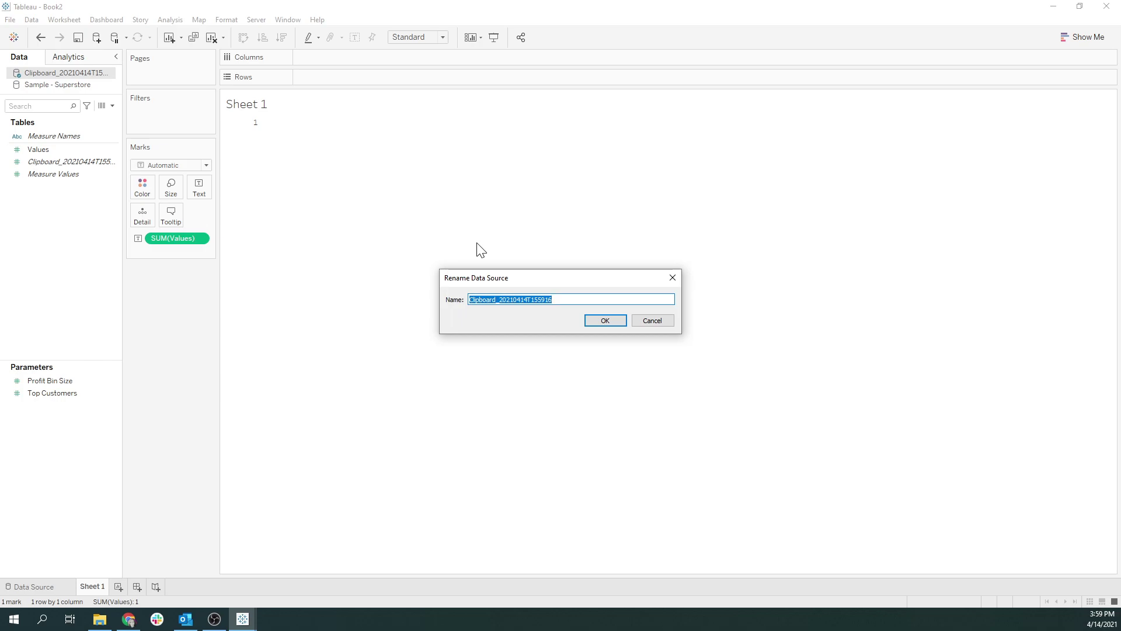
{"action": "type", "text": "Toggle Input"}
{"action": "left_click", "coordinate": [610, 319]}
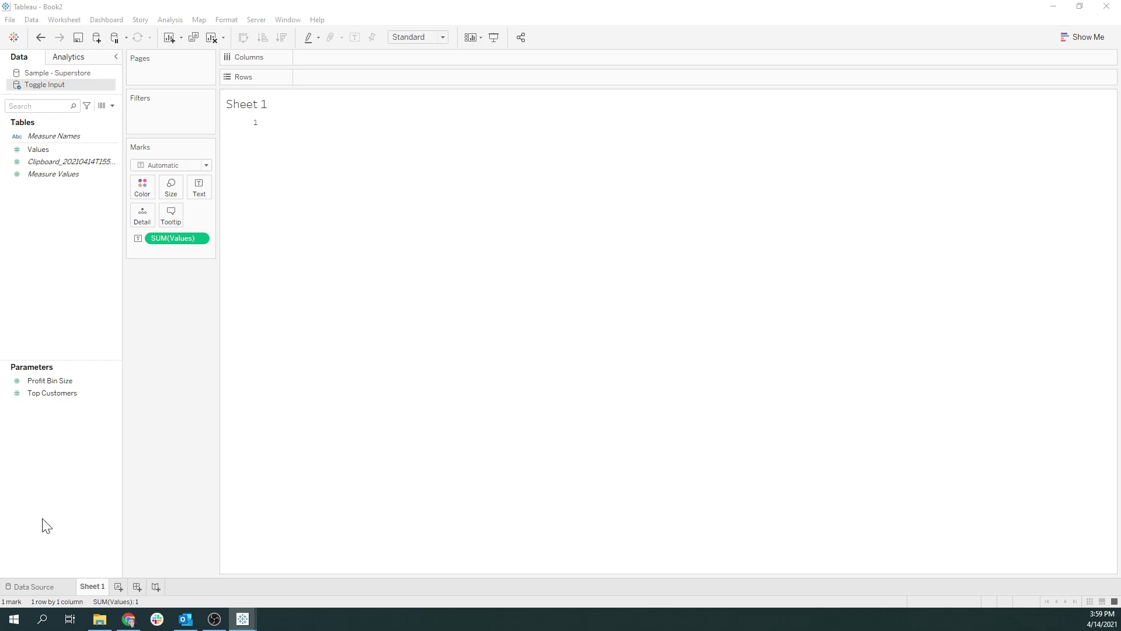
Set up a new parameter named Toggle the Chart with the Boolean data type and a current value of False.
{"action": "right_click", "coordinate": [67, 447]}
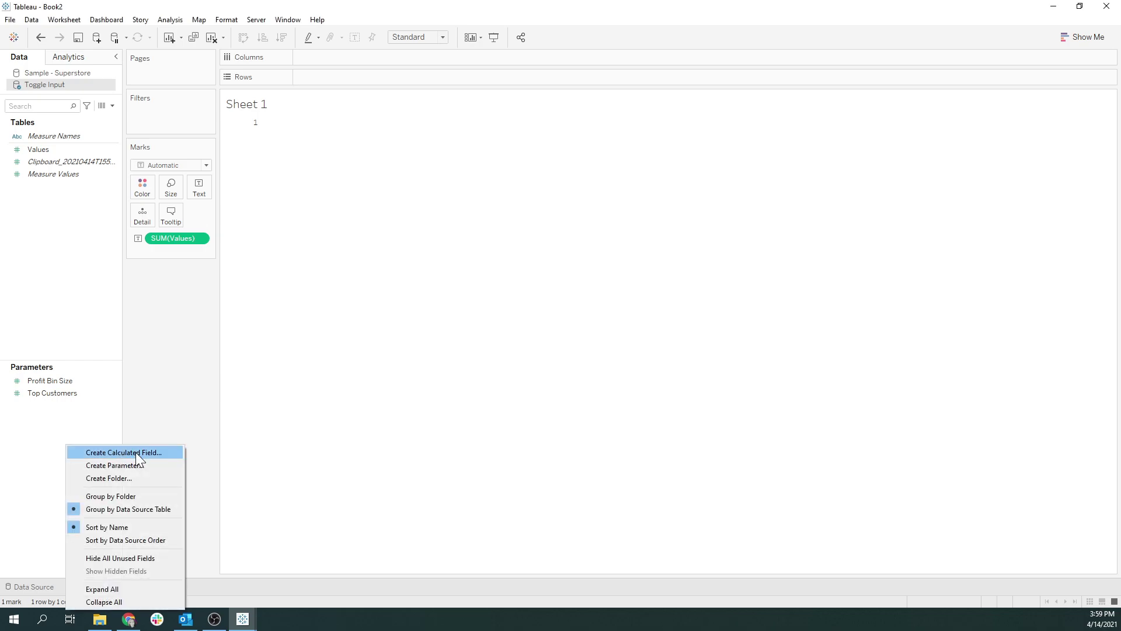
{"action": "left_click", "coordinate": [132, 465]}
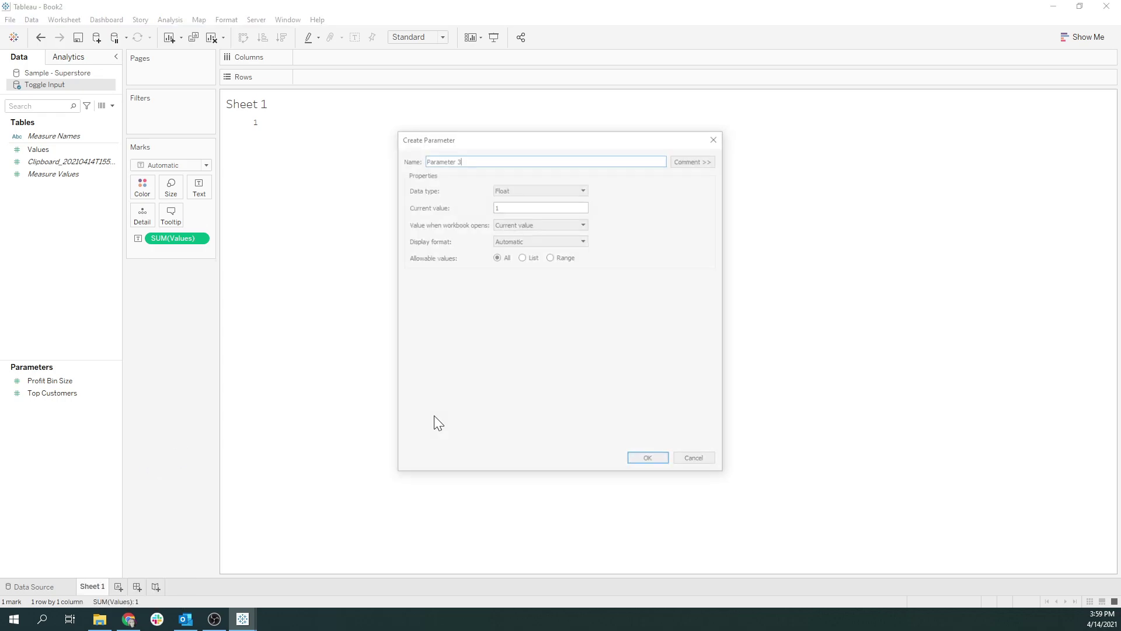
{"action": "left_click_drag", "start_coordinate": [424, 159], "coordinate": [461, 159]}
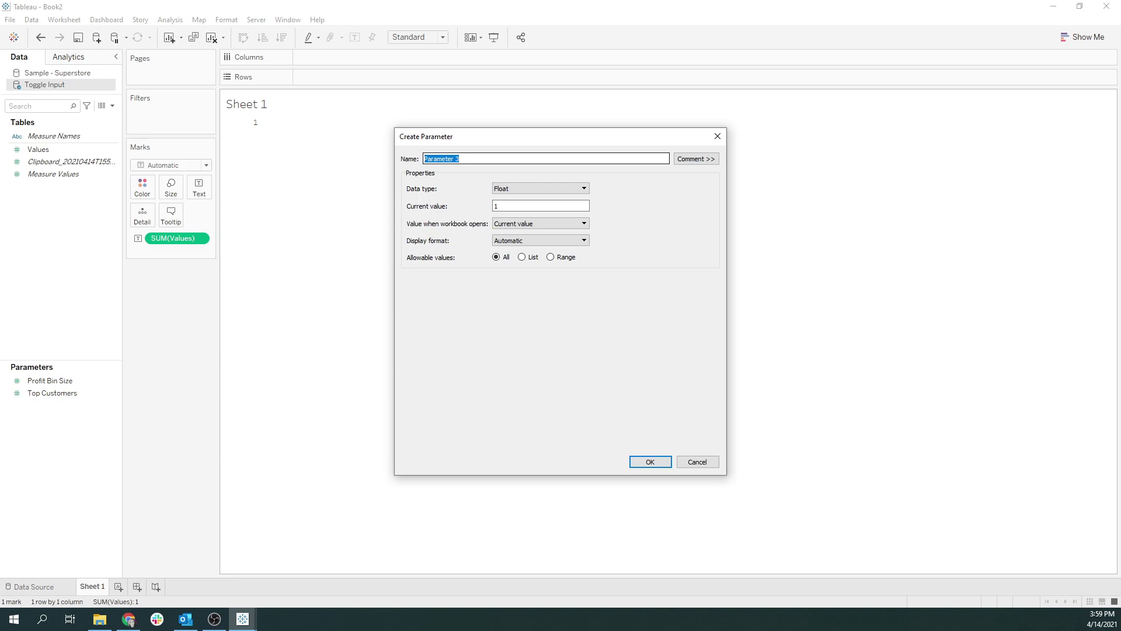
{"action": "type", "text": "Toggle the Chart"}
{"action": "left_click", "coordinate": [579, 186]}
{"action": "left_click", "coordinate": [558, 212]}
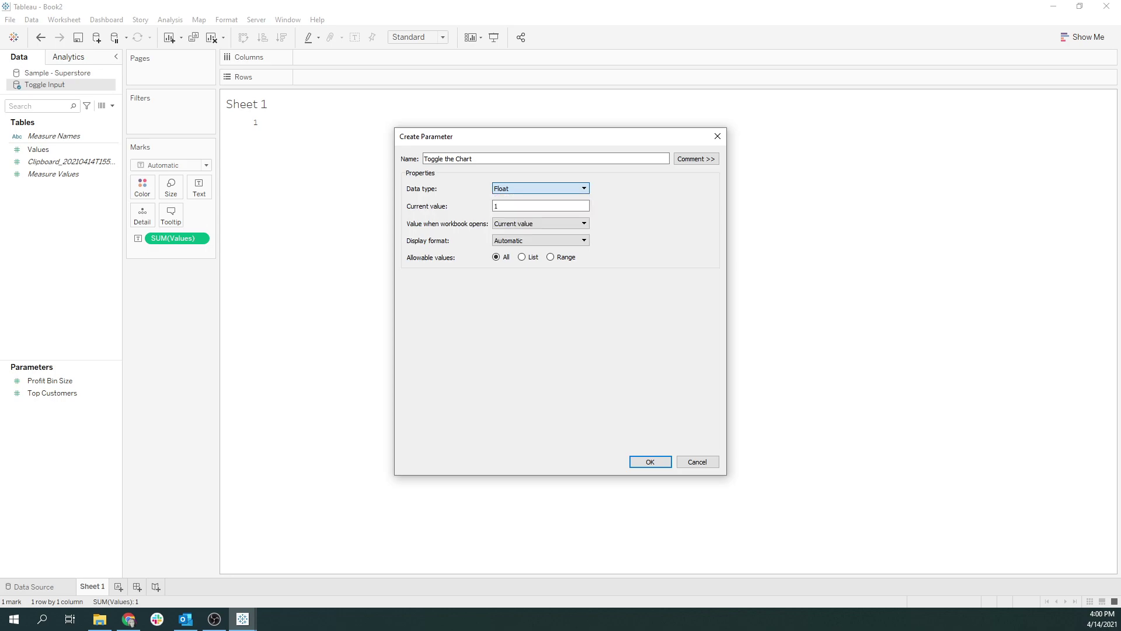
{"action": "left_click", "coordinate": [543, 188]}
{"action": "left_click", "coordinate": [531, 221]}
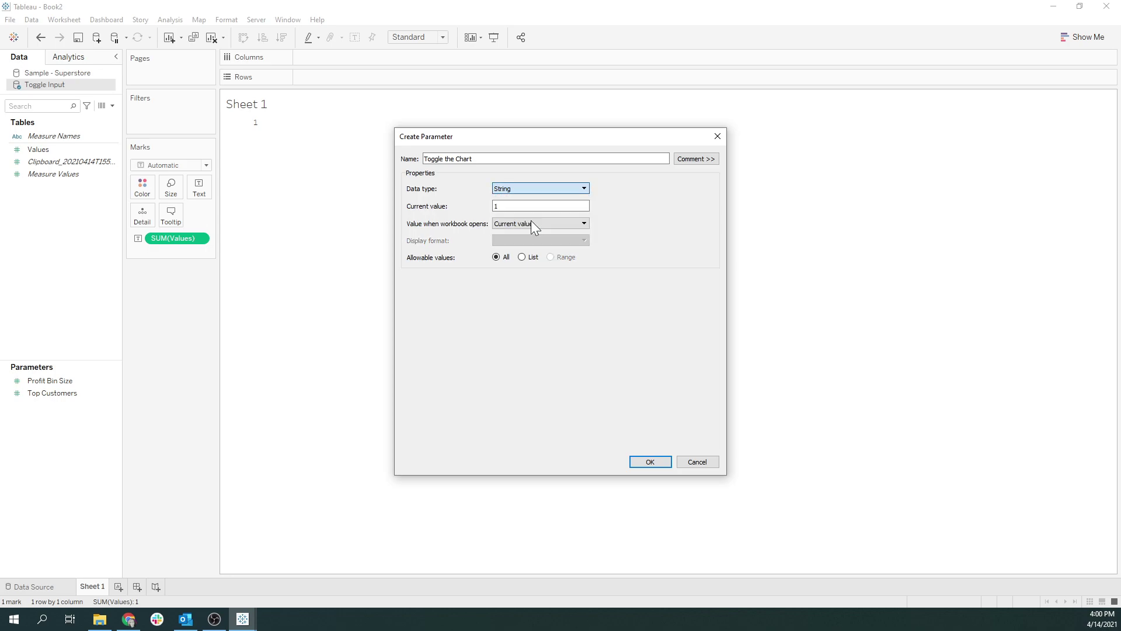
{"action": "left_click", "coordinate": [549, 205]}
Give the parameter the aliases Tree Map for True and Bar for False, and create it.
{"action": "left_click", "coordinate": [466, 292]}
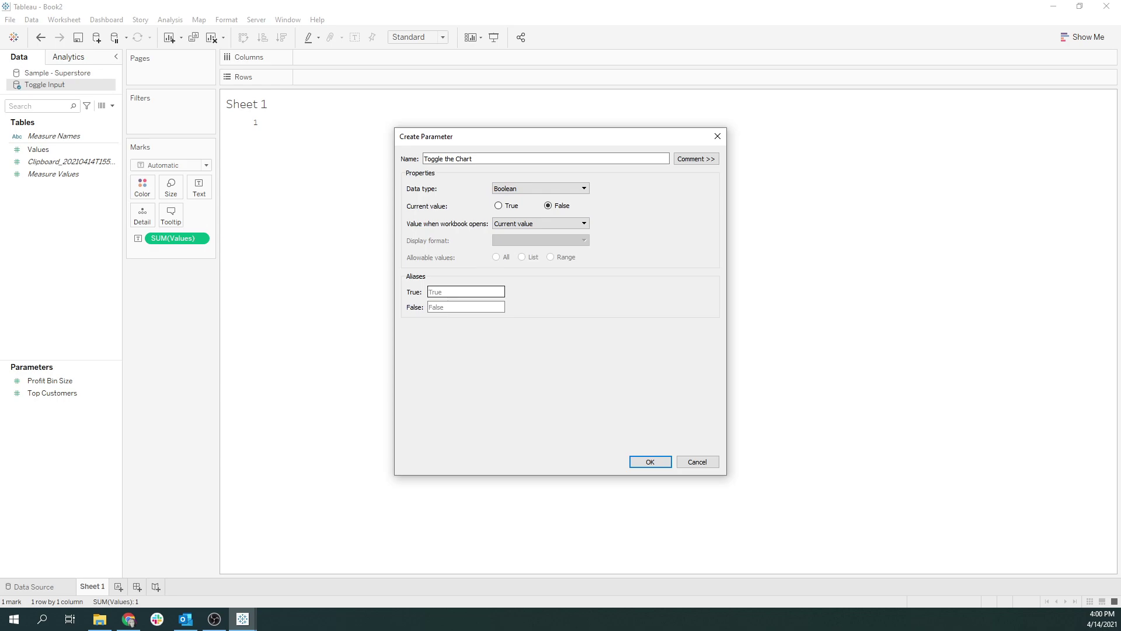
{"action": "type", "text": "Hea"}
{"action": "key", "text": "BackSpace"}
{"action": "key", "text": "BackSpace"}
{"action": "key", "text": "BackSpace"}
{"action": "type", "text": "Tree Map"}
{"action": "key", "text": "Tab"}
{"action": "type", "text": "Bar"}
{"action": "left_click", "coordinate": [642, 463]}
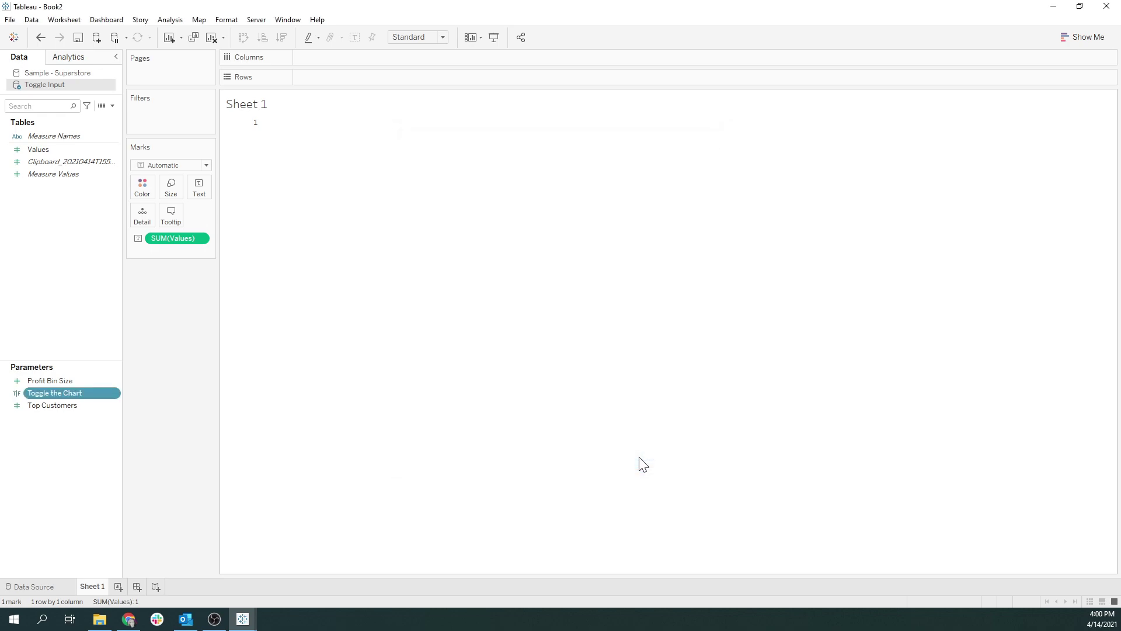
Start a calculated field named Change the Chart Type in the Toggle Input data source.
{"action": "right_click", "coordinate": [40, 248]}
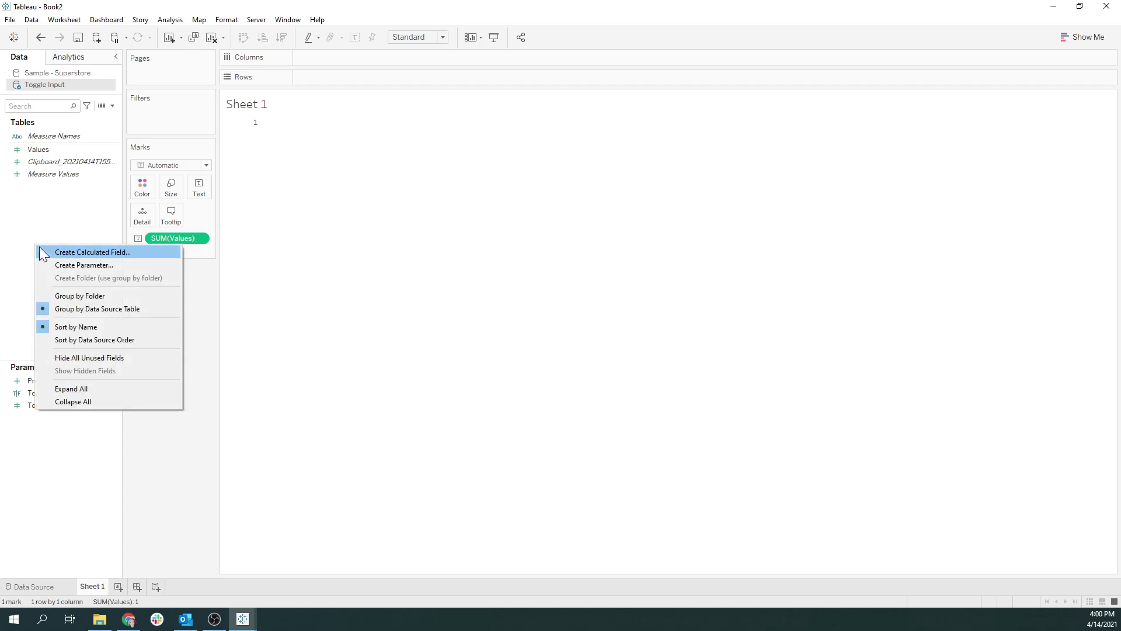
{"action": "left_click", "coordinate": [69, 252]}
{"action": "type", "text": "C"}
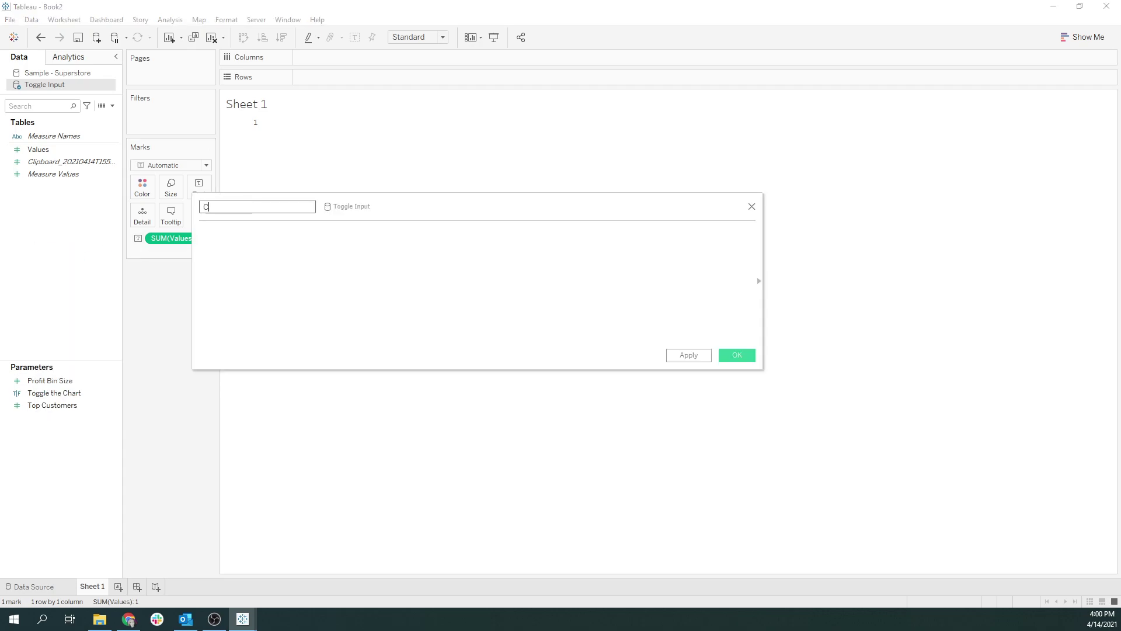
{"action": "type", "text": "hange the Chart Ty"}
{"action": "type", "text": "pe"}
Enter the formula if [Toggle the Chart] then FALSE else TRUE end and save the calculated field.
{"action": "left_click", "coordinate": [292, 243]}
{"action": "type", "text": "if"}
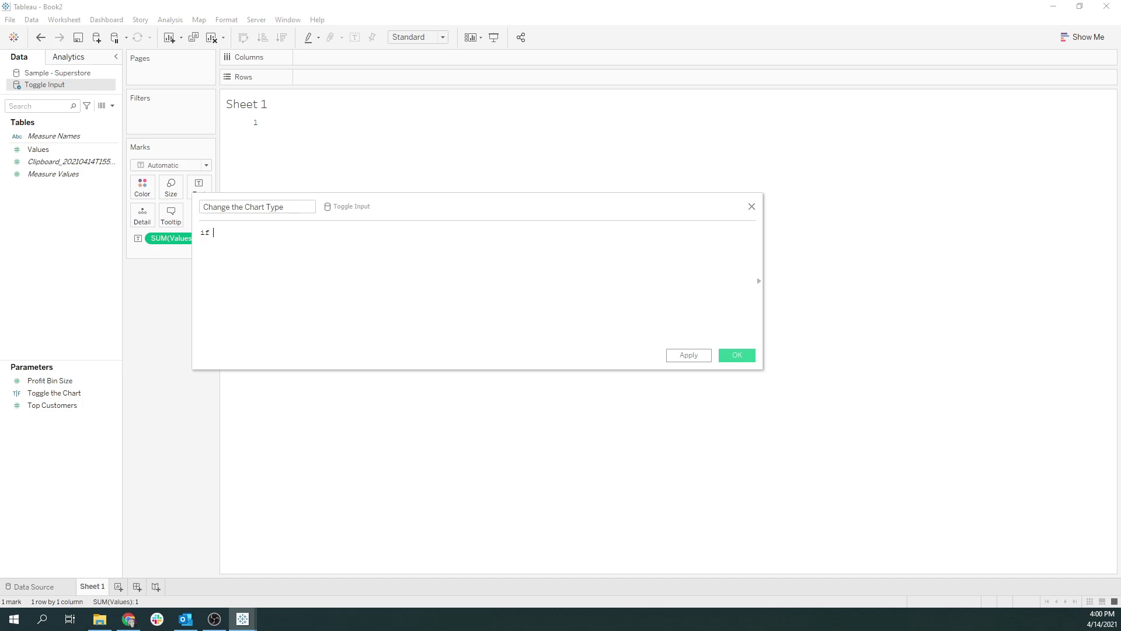
{"action": "left_click", "coordinate": [292, 237]}
{"action": "type", "text": "Tog"}
{"action": "key", "text": "Return"}
{"action": "type", "text": "then fa"}
{"action": "key", "text": "Return"}
{"action": "type", "text": "else tr"}
{"action": "key", "text": "Return"}
{"action": "type", "text": "end"}
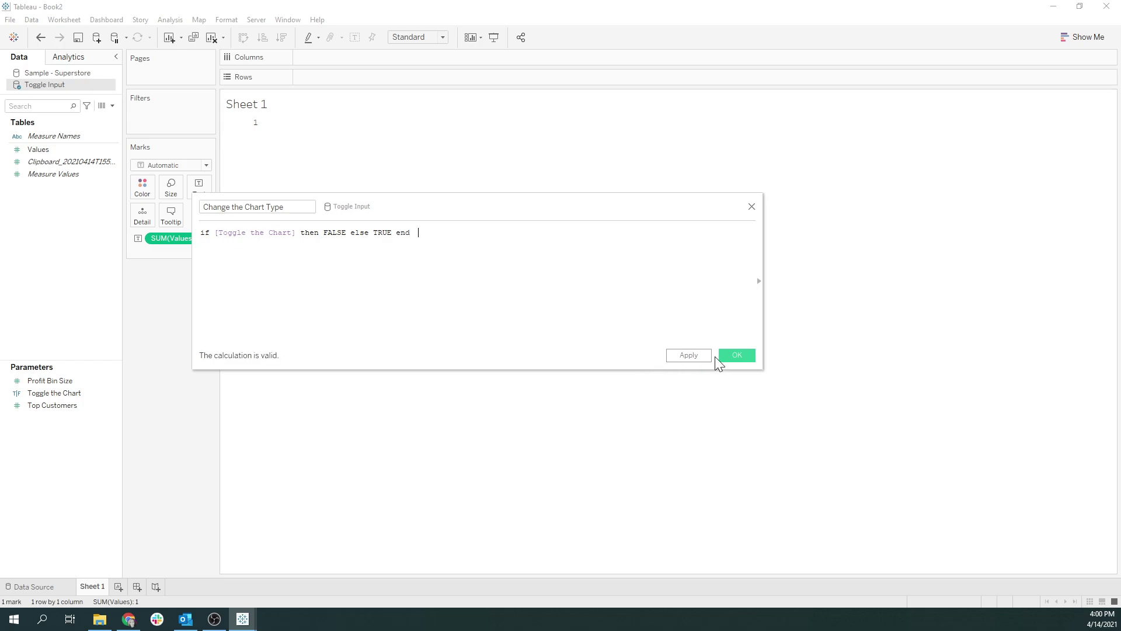
{"action": "left_click", "coordinate": [730, 356]}
Create a calculated field named True with the formula TRUE.
{"action": "right_click", "coordinate": [85, 236]}
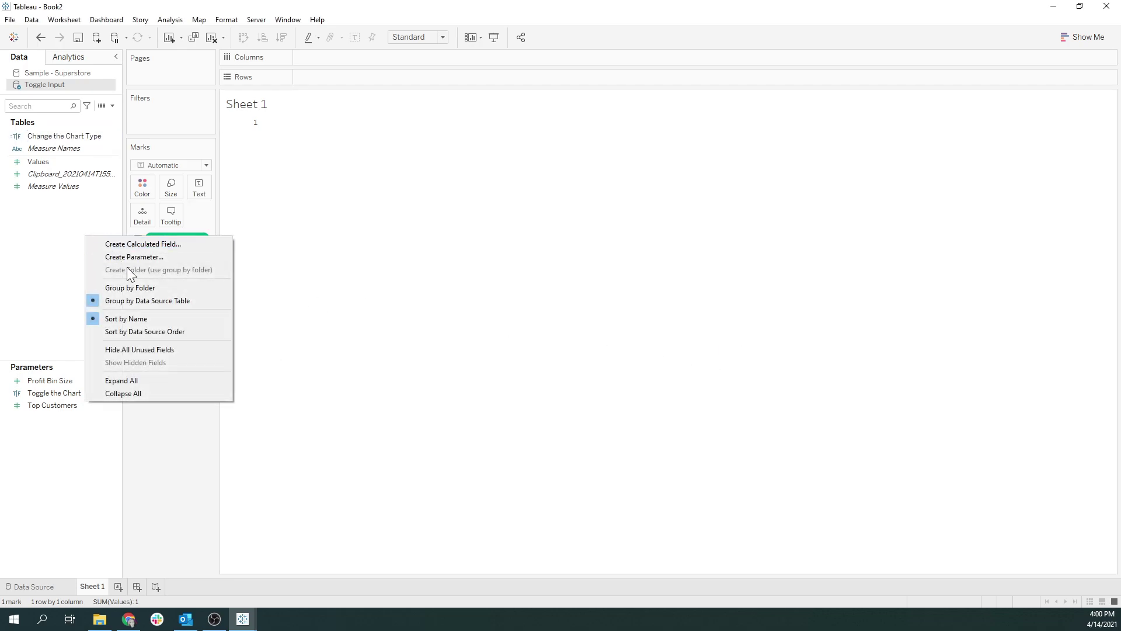
{"action": "left_click", "coordinate": [139, 247]}
{"action": "type", "text": "True"}
{"action": "left_click", "coordinate": [313, 269]}
{"action": "type", "text": "TRUE"}
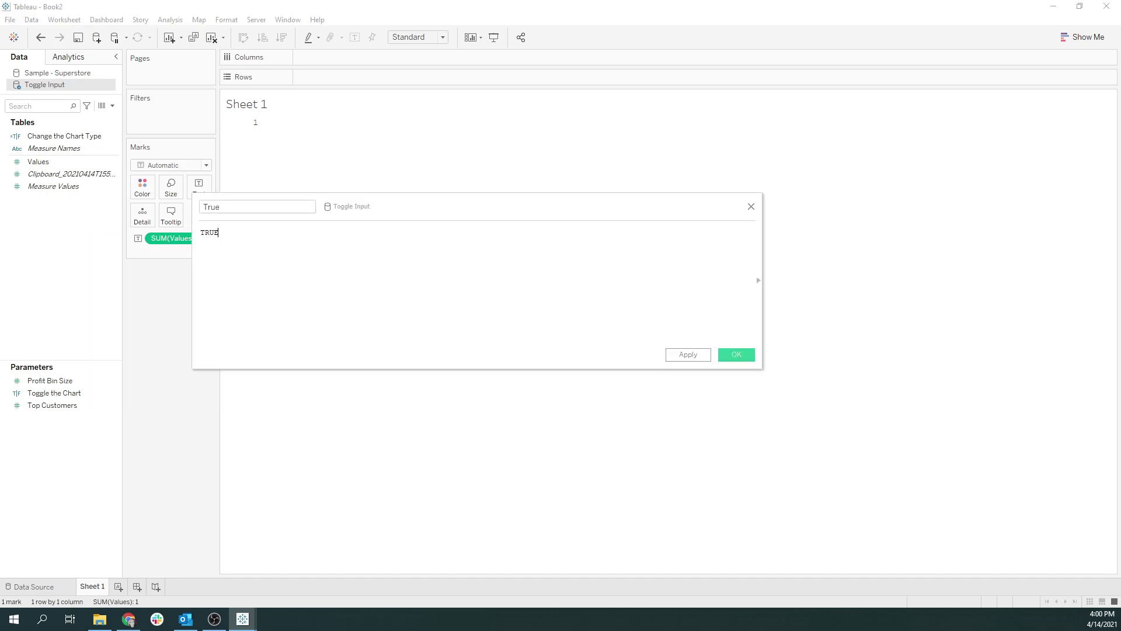
{"action": "left_click", "coordinate": [736, 357]}
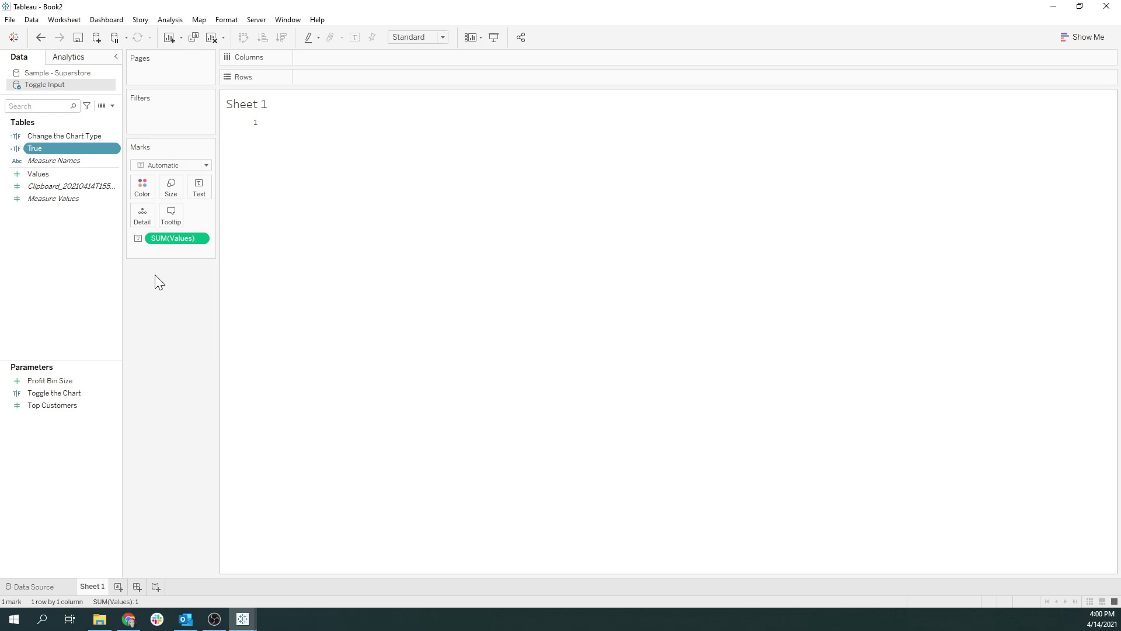
Create a calculated field named False with the formula FALSE.
{"action": "right_click", "coordinate": [98, 252]}
{"action": "left_click", "coordinate": [142, 253]}
{"action": "type", "text": "F"}
{"action": "left_click", "coordinate": [200, 233]}
{"action": "type", "text": "FALSE"}
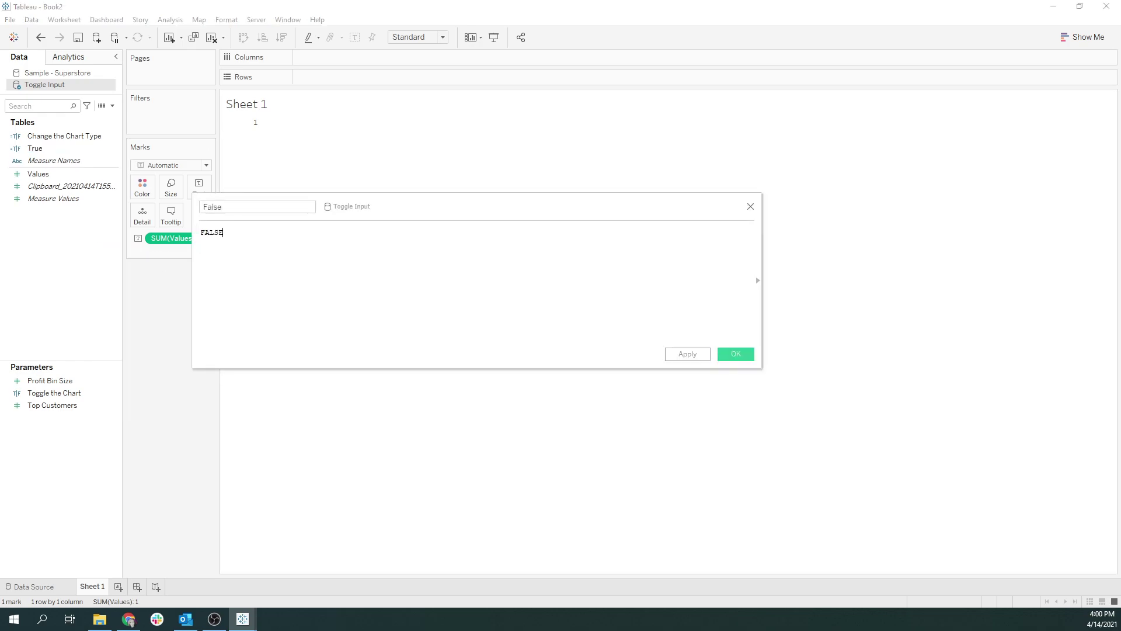
{"action": "left_click", "coordinate": [737, 350]}
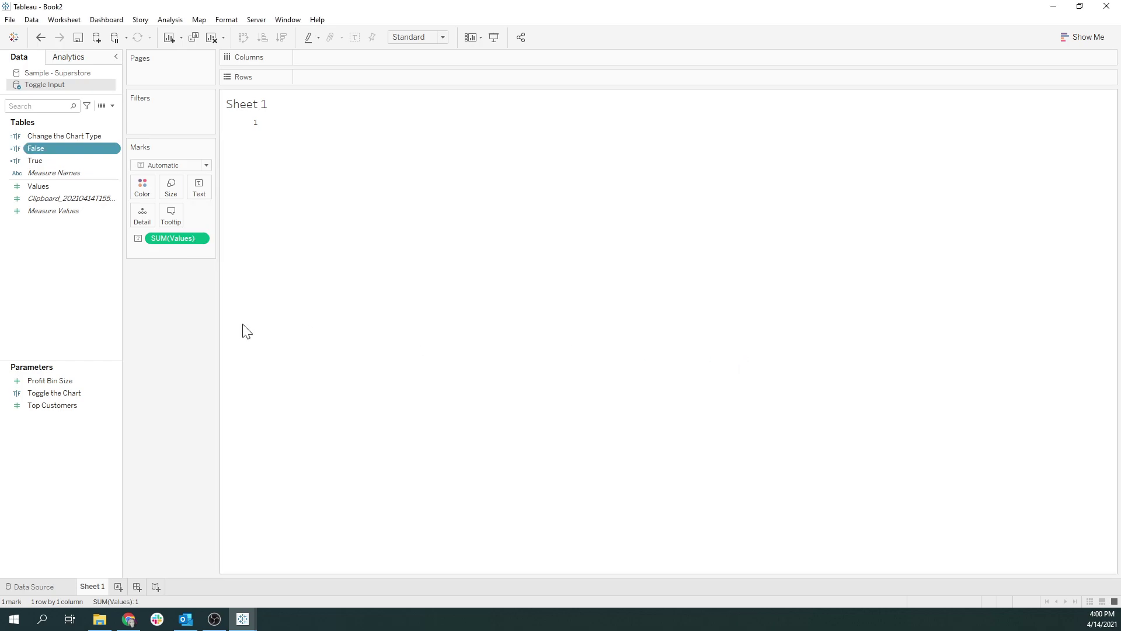
Start a calculated field named Toggle Chart Type in the Toggle Input data source.
{"action": "right_click", "coordinate": [44, 283]}
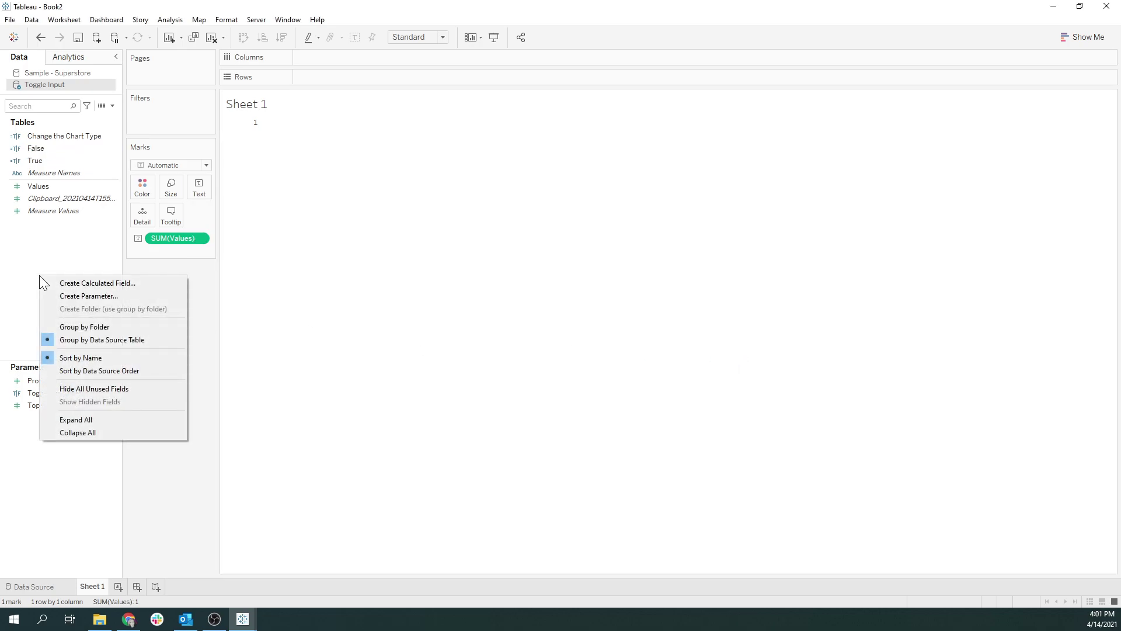
{"action": "left_click", "coordinate": [62, 283]}
{"action": "type", "text": "Toggle"}
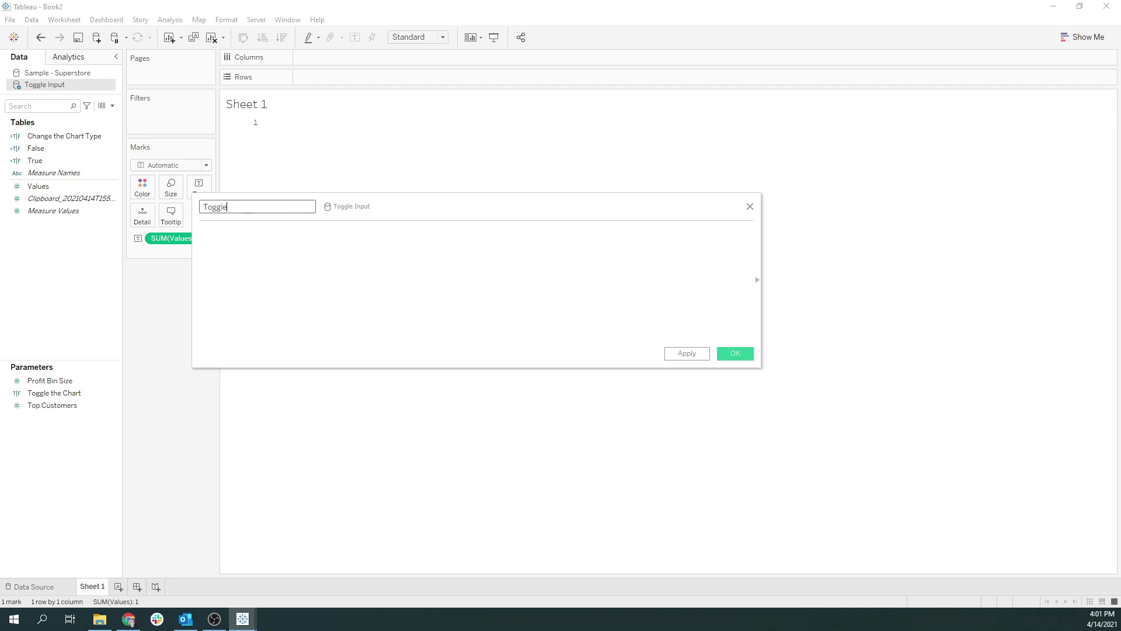
{"action": "type", "text": " Chart Type"}
{"action": "key", "text": "Tab"}
Enter the formula IF [Toggle the Chart] then 1 else 0 END for Toggle Chart Type and save the calculated field.
{"action": "type", "text": "IF "}
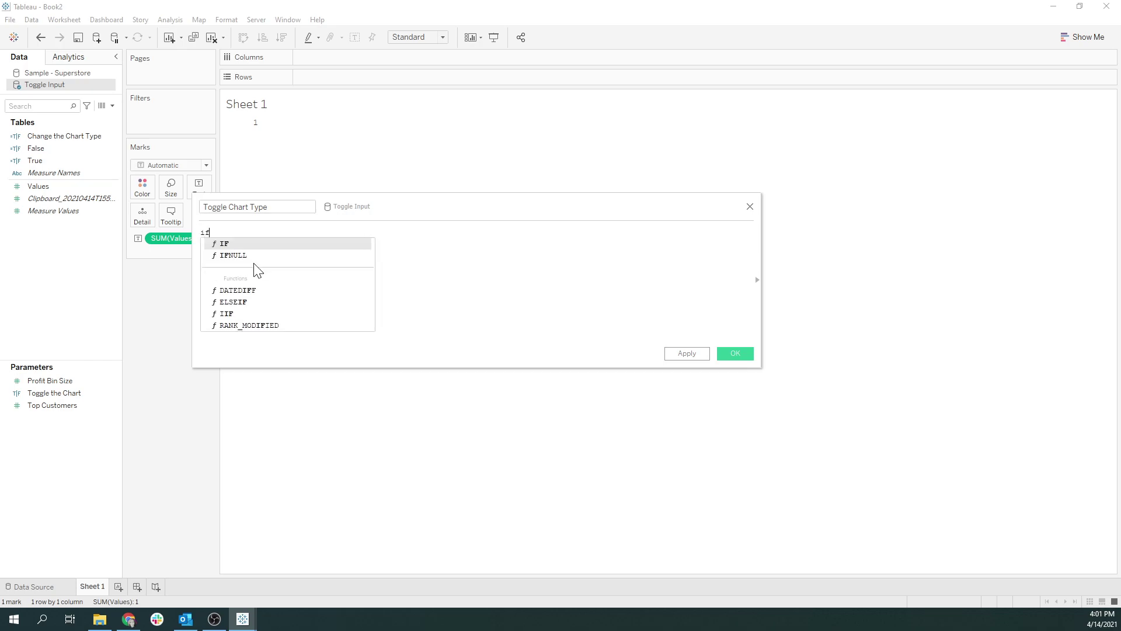
{"action": "type", "text": "p"}
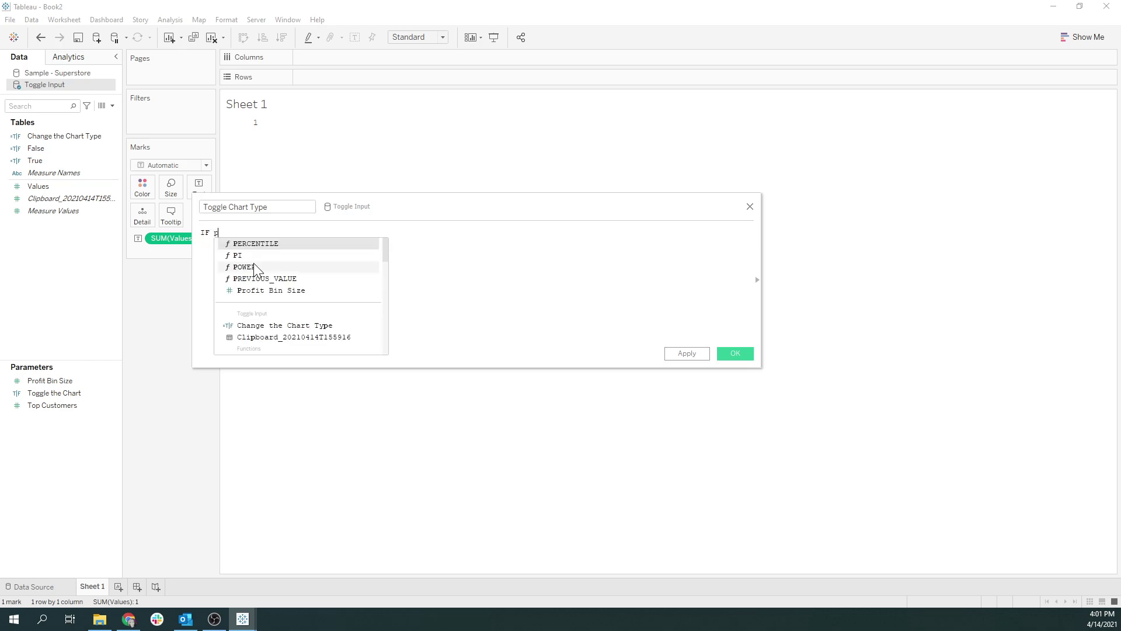
{"action": "key", "text": "BackSpace"}
{"action": "type", "text": "[tog"}
{"action": "key", "text": "Return"}
{"action": "type", "text": "then "}
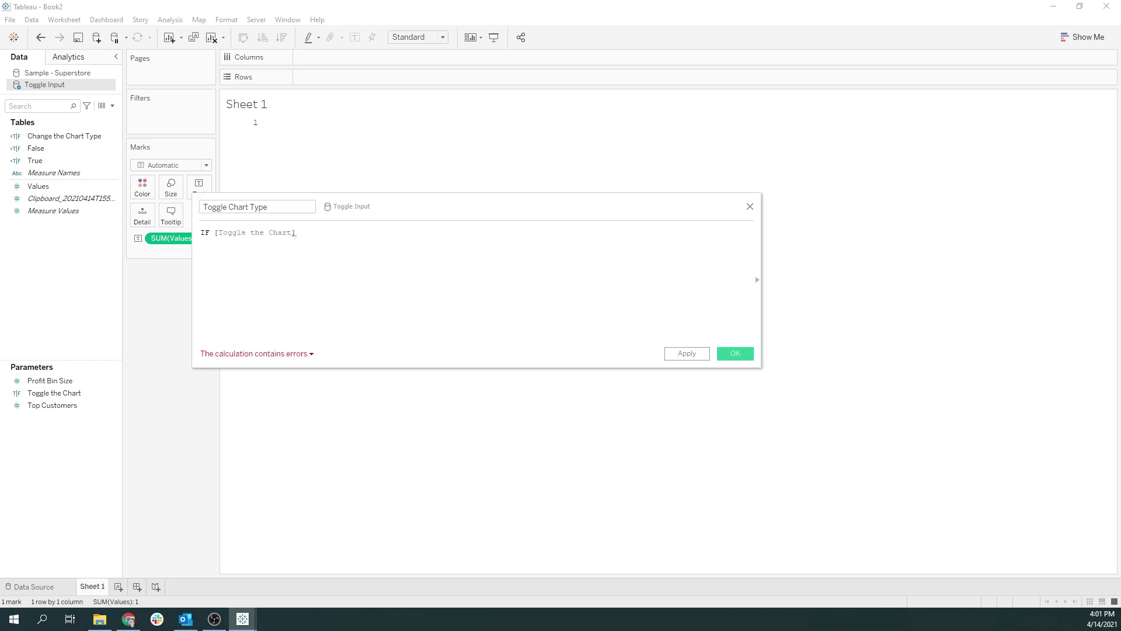
{"action": "type", "text": "1 else 0 END"}
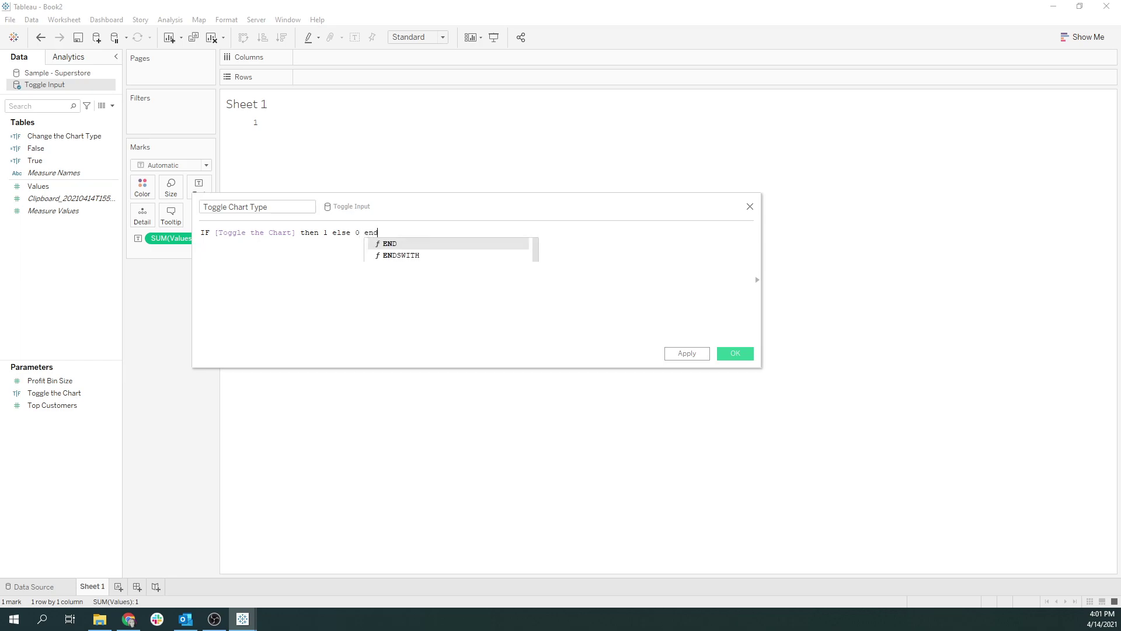
{"action": "left_click", "coordinate": [724, 353]}
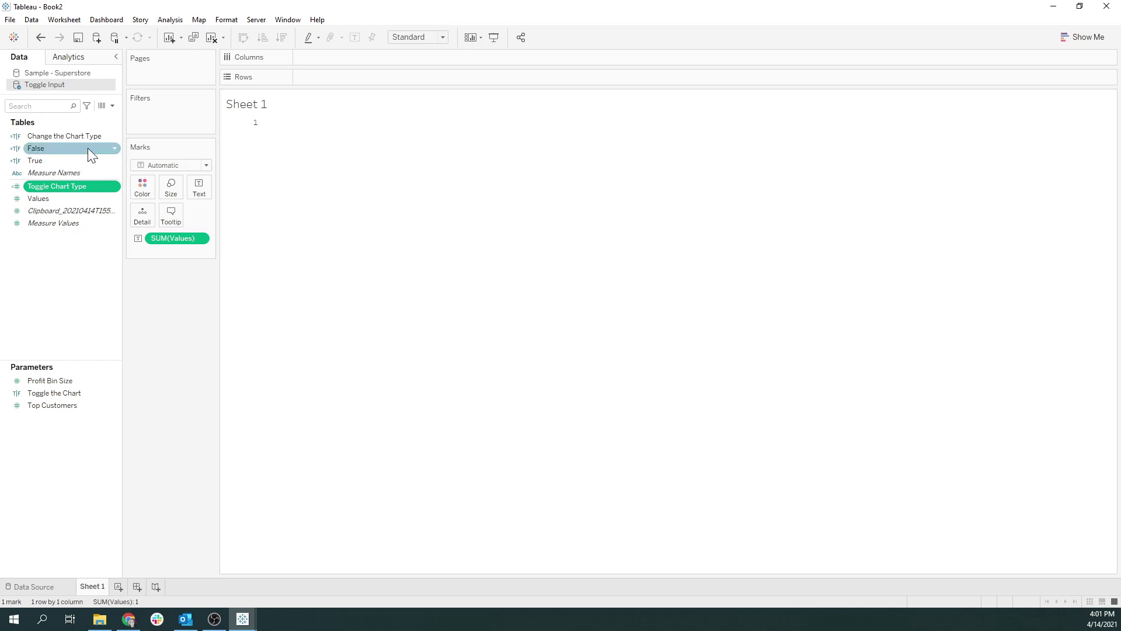
Add the unaggregated Values field to Columns and set the mark type to Line.
{"action": "left_click_drag", "start_coordinate": [50, 209], "coordinate": [319, 65]}
{"action": "double_click", "coordinate": [529, 233]}
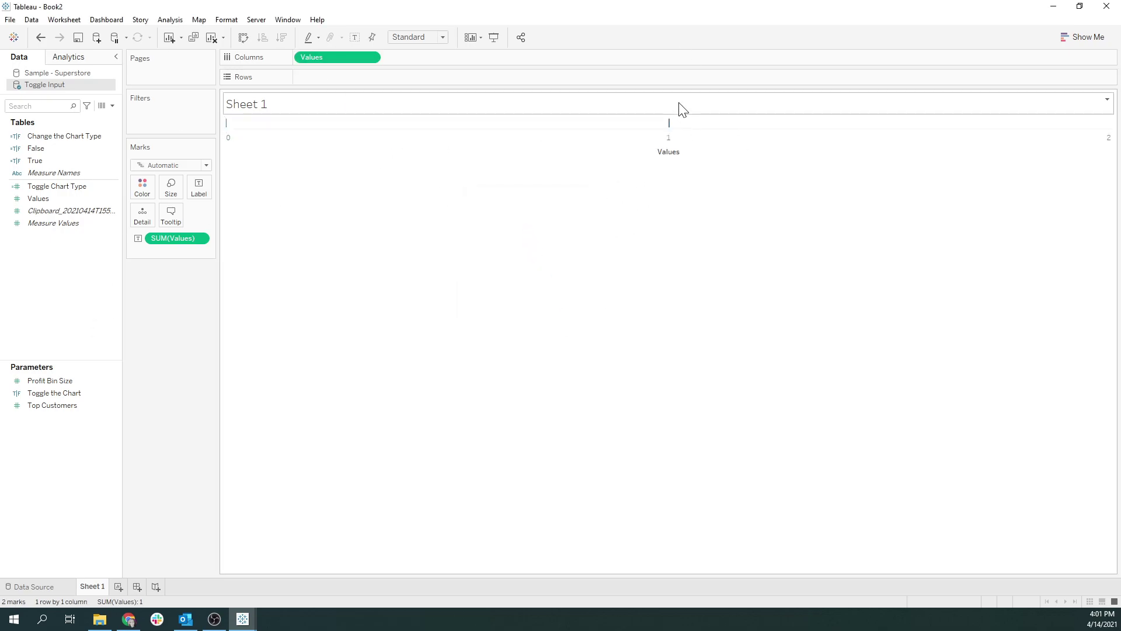
{"action": "left_click", "coordinate": [205, 166]}
{"action": "left_click", "coordinate": [177, 203]}
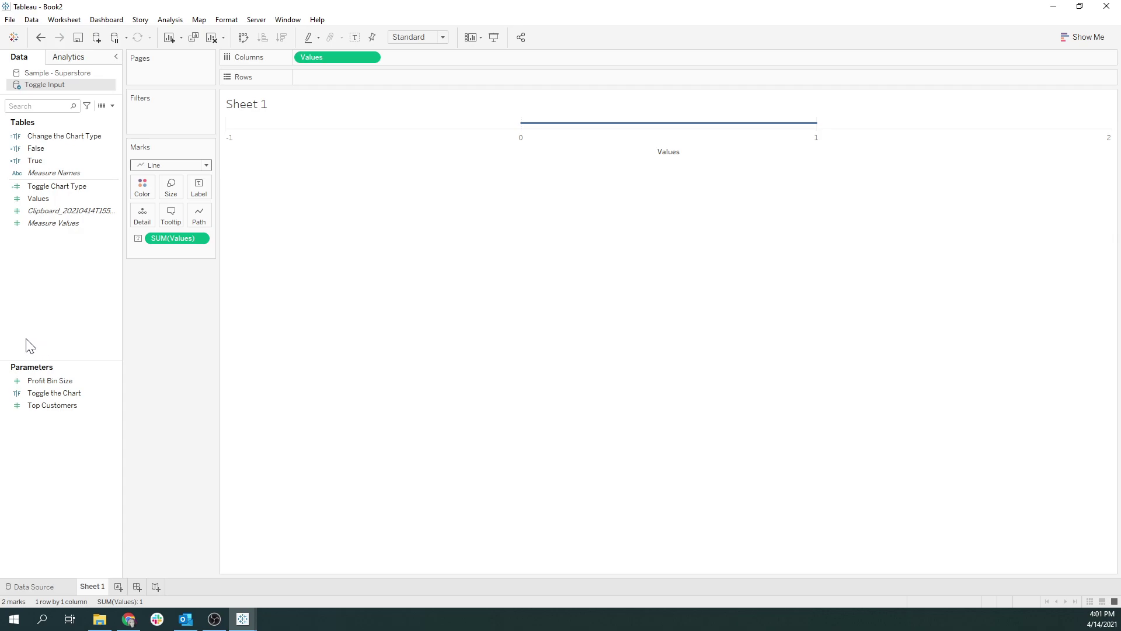
Show the control for the Toggle the Chart parameter on the sheet.
{"action": "left_click", "coordinate": [46, 187]}
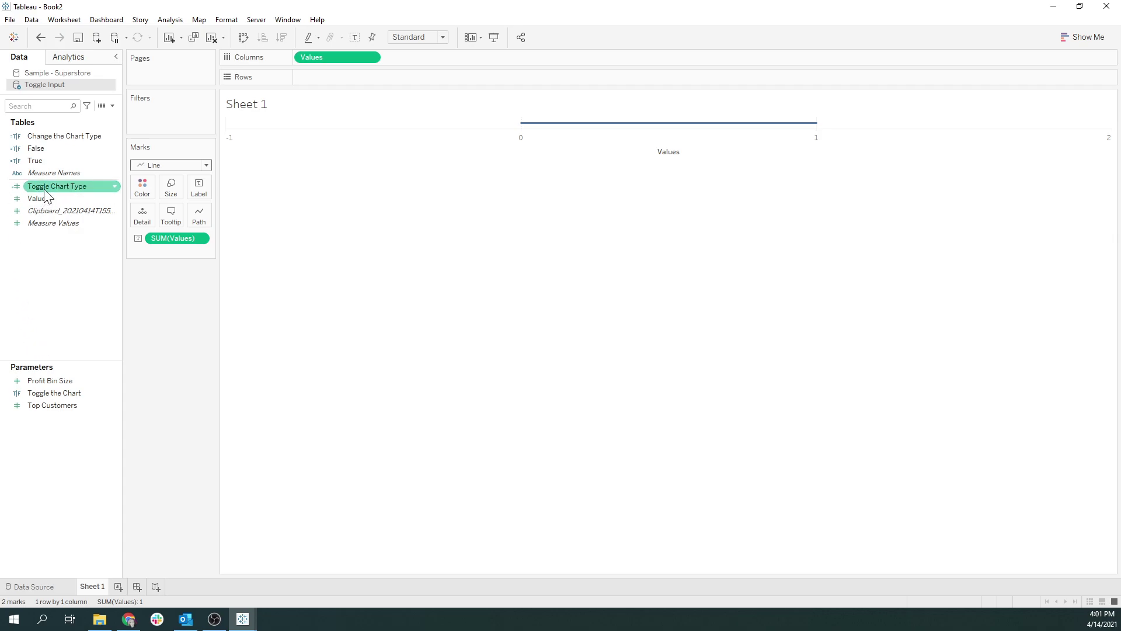
{"action": "right_click", "coordinate": [53, 395]}
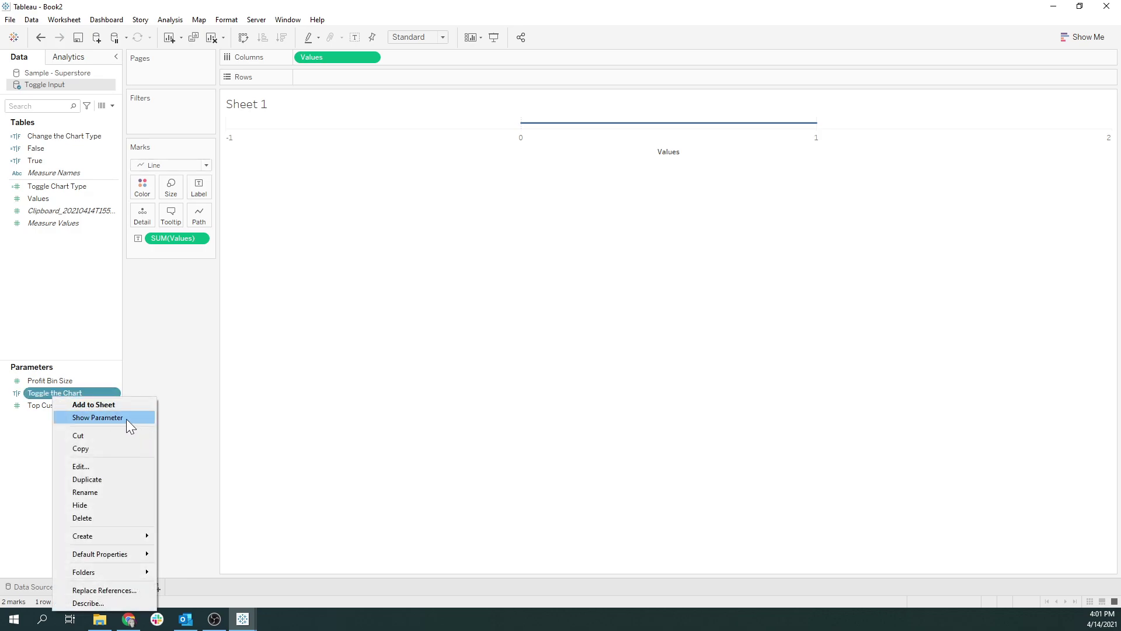
{"action": "left_click", "coordinate": [126, 418]}
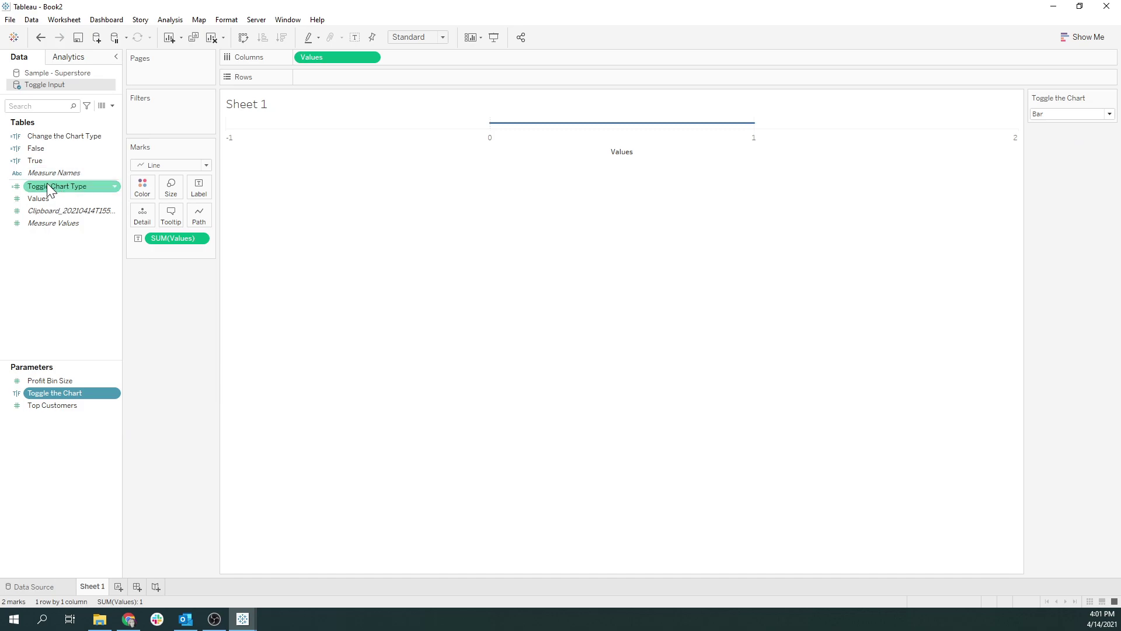
Add the unaggregated Toggle Chart Type field to Columns after Values.
{"action": "left_click_drag", "start_coordinate": [44, 184], "coordinate": [409, 58]}
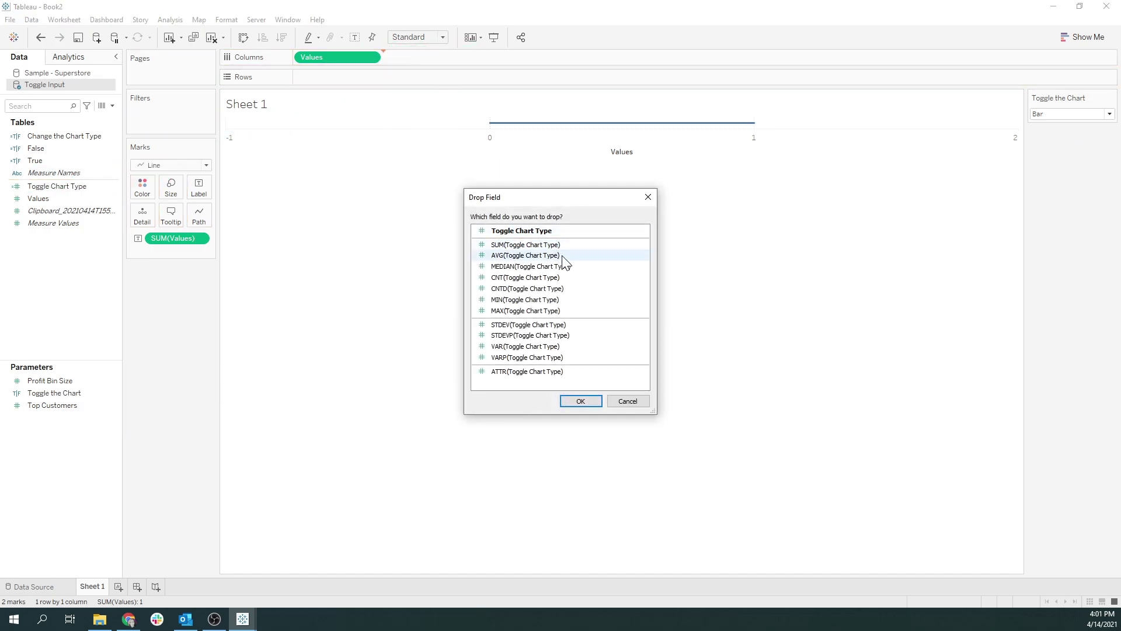
{"action": "left_click", "coordinate": [563, 230]}
{"action": "left_click", "coordinate": [585, 399]}
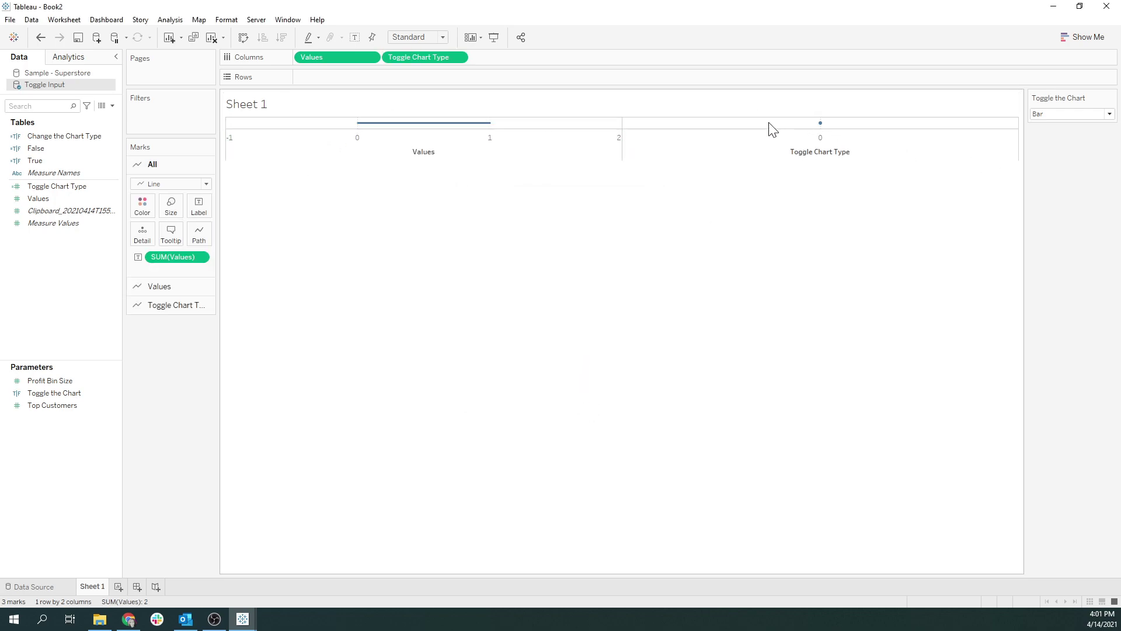
Make Toggle Chart Type a dual axis with Values and synchronize the two axes.
{"action": "right_click", "coordinate": [415, 52]}
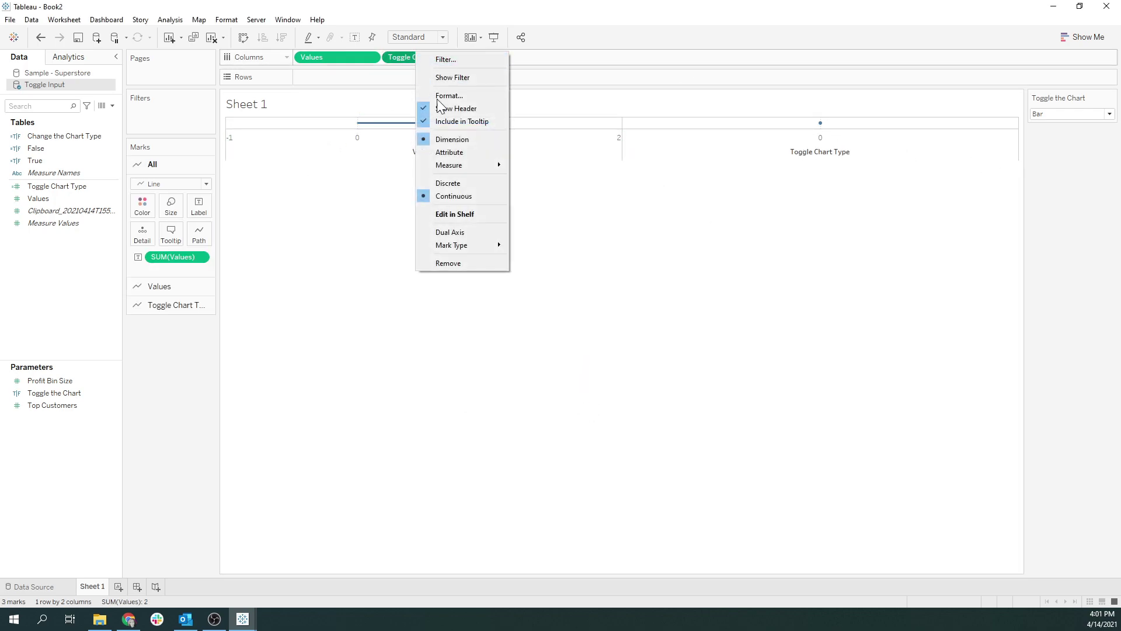
{"action": "left_click", "coordinate": [453, 232]}
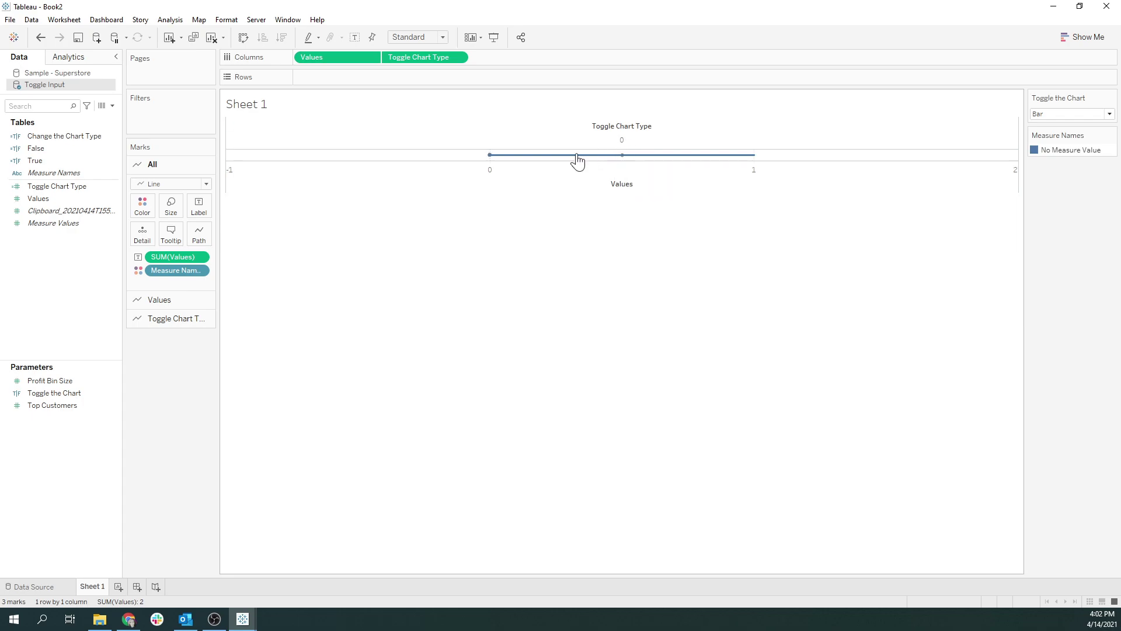
{"action": "right_click", "coordinate": [675, 170]}
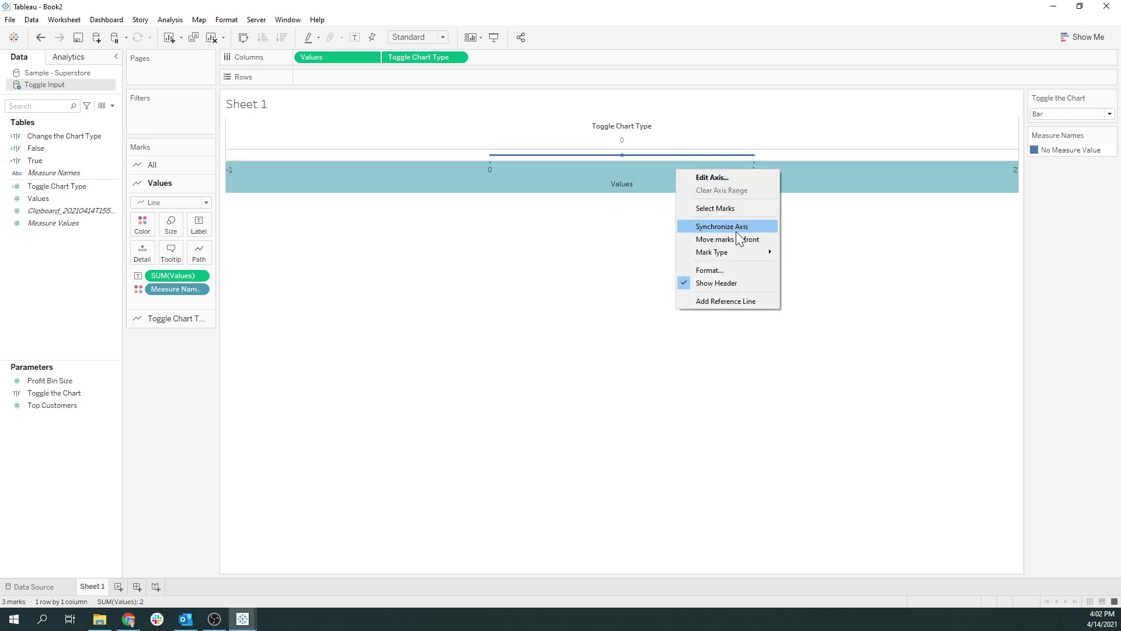
{"action": "left_click", "coordinate": [735, 227]}
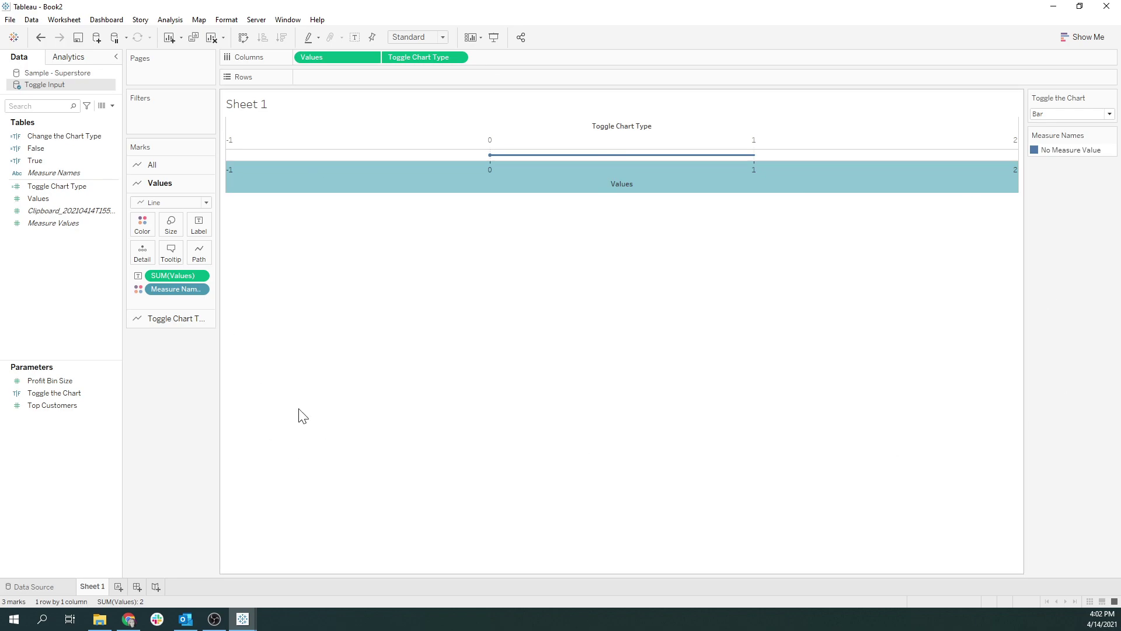
Remove Measure Names from the color encoding of all marks.
{"action": "left_click", "coordinate": [165, 366]}
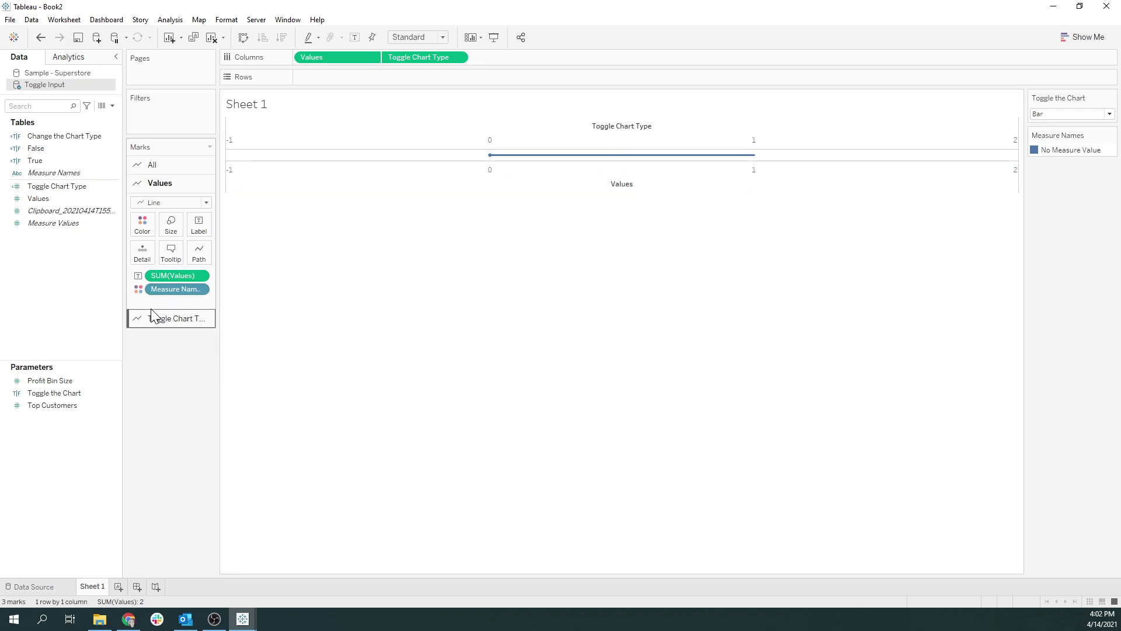
{"action": "right_click", "coordinate": [154, 290]}
{"action": "left_click", "coordinate": [159, 165]}
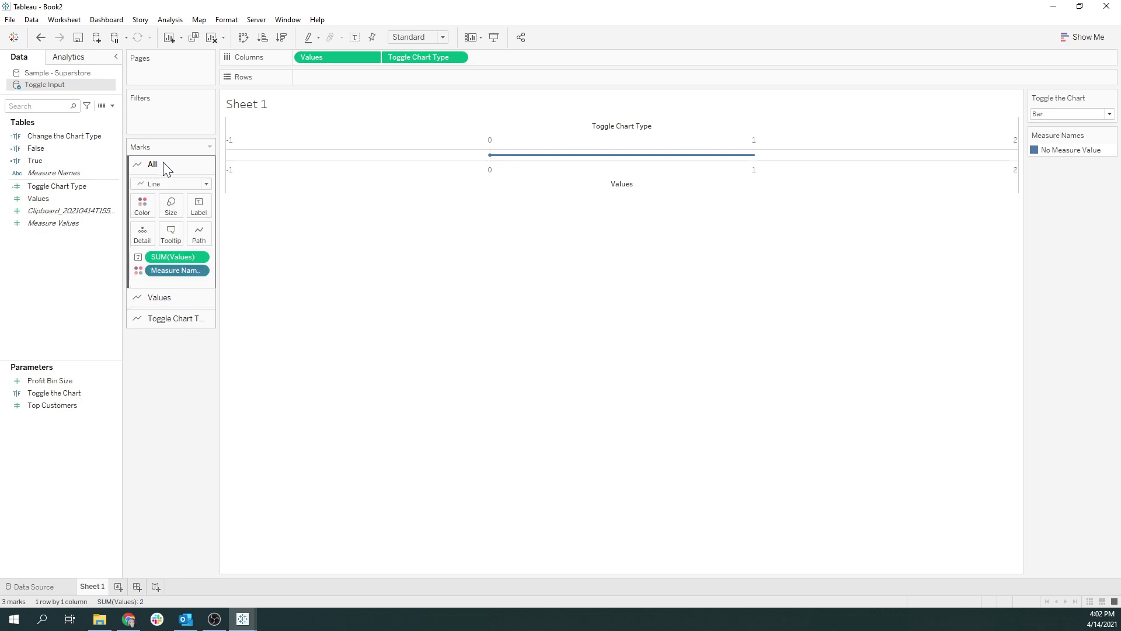
{"action": "right_click", "coordinate": [167, 271]}
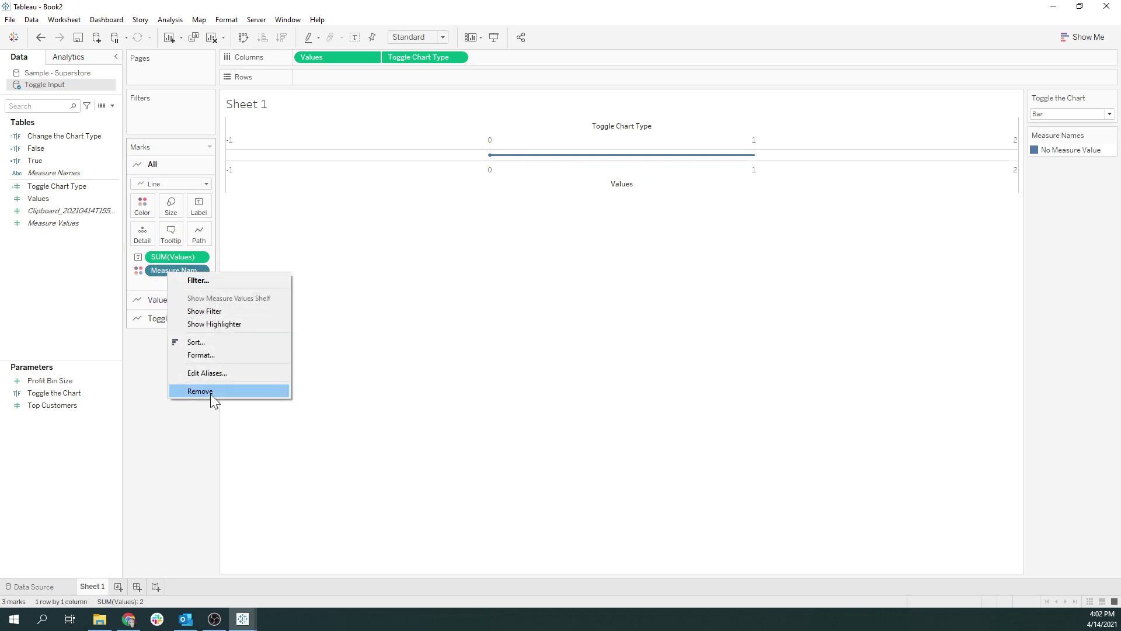
{"action": "left_click", "coordinate": [200, 391]}
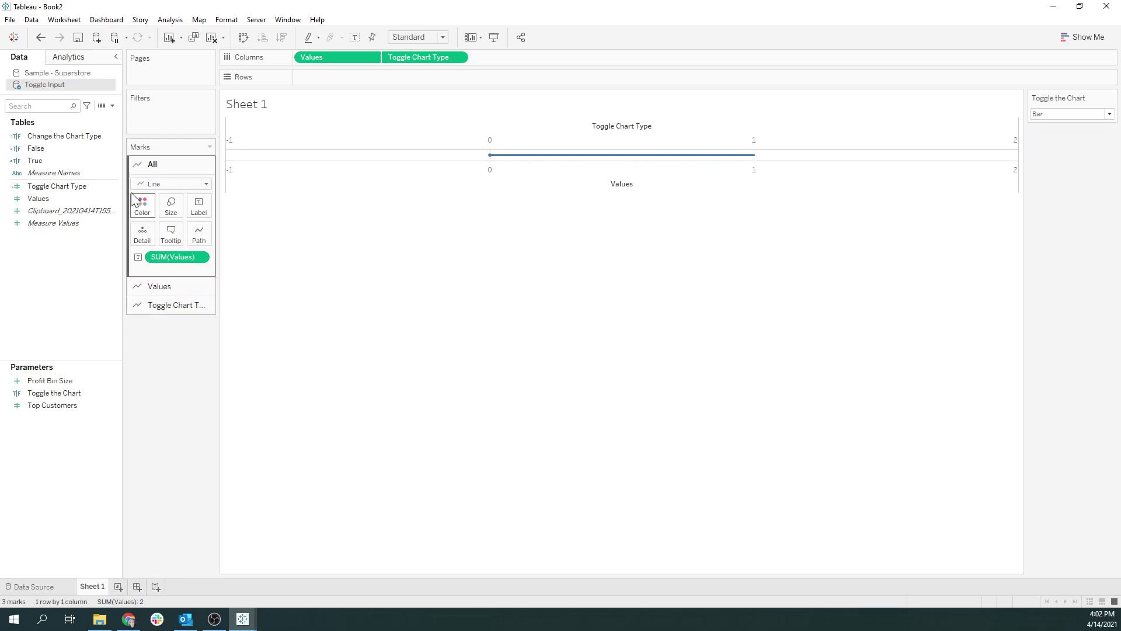
Color all marks by the unaggregated Toggle Chart Type field and convert that color field to discrete.
{"action": "left_click_drag", "start_coordinate": [37, 183], "coordinate": [142, 203]}
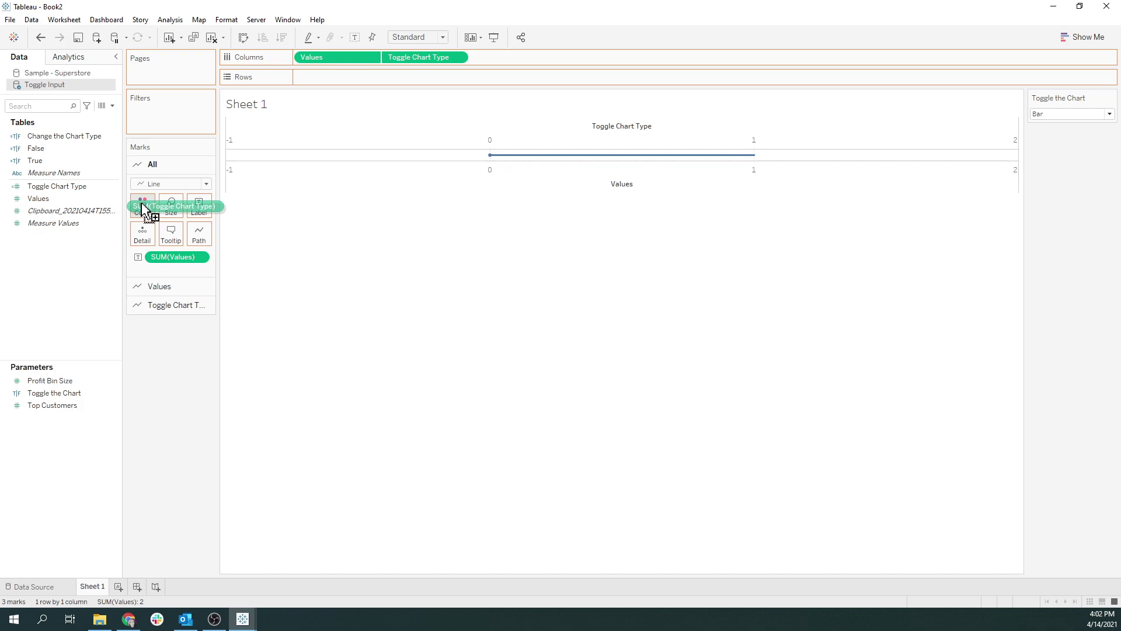
{"action": "left_click_drag", "start_coordinate": [142, 206], "coordinate": [142, 207]}
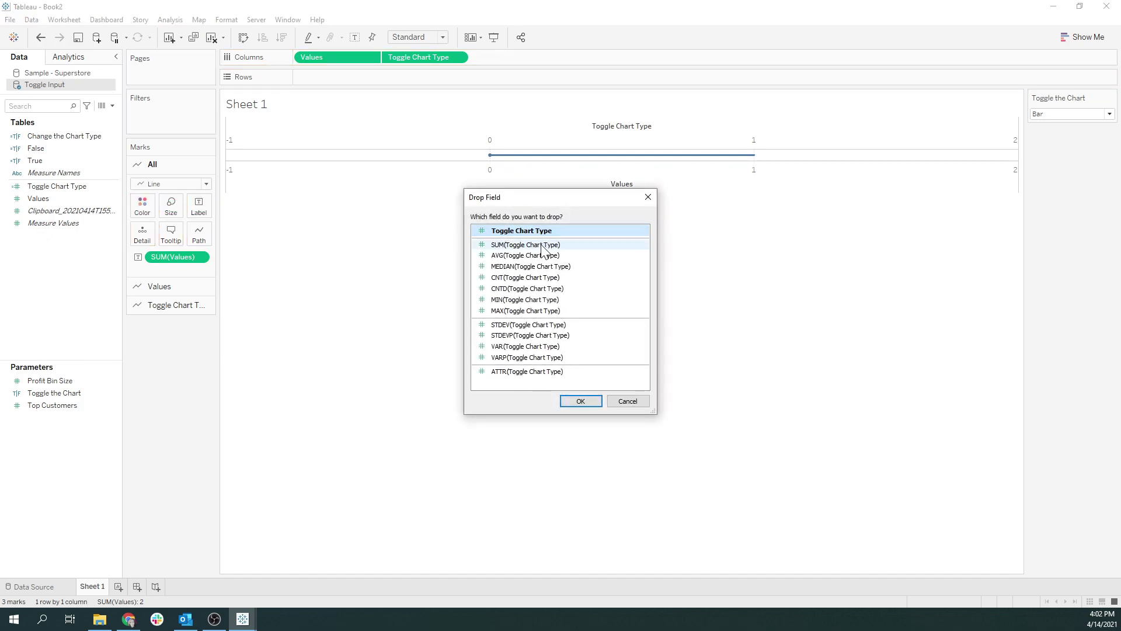
{"action": "left_click", "coordinate": [581, 402]}
{"action": "right_click", "coordinate": [159, 270]}
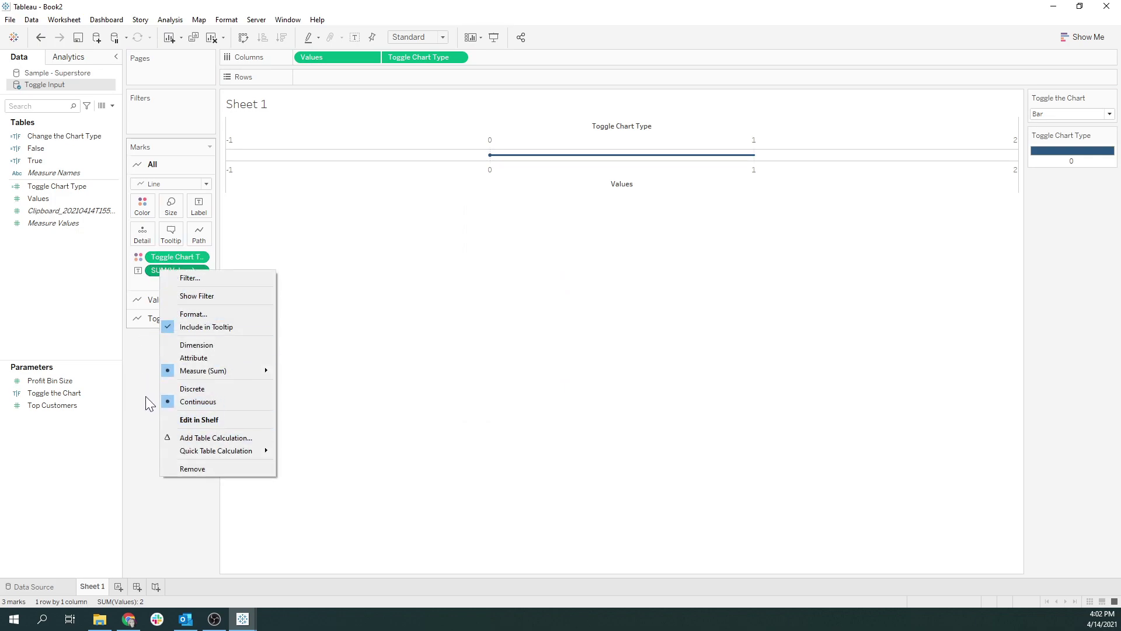
{"action": "left_click", "coordinate": [162, 257]}
{"action": "right_click", "coordinate": [162, 257]}
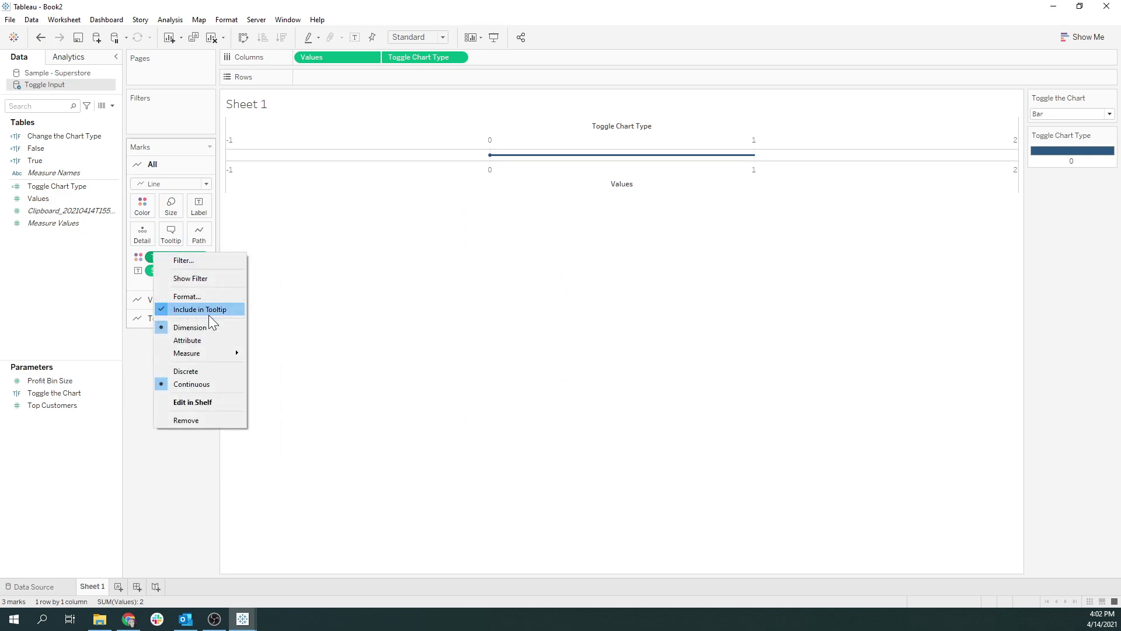
{"action": "left_click", "coordinate": [190, 372]}
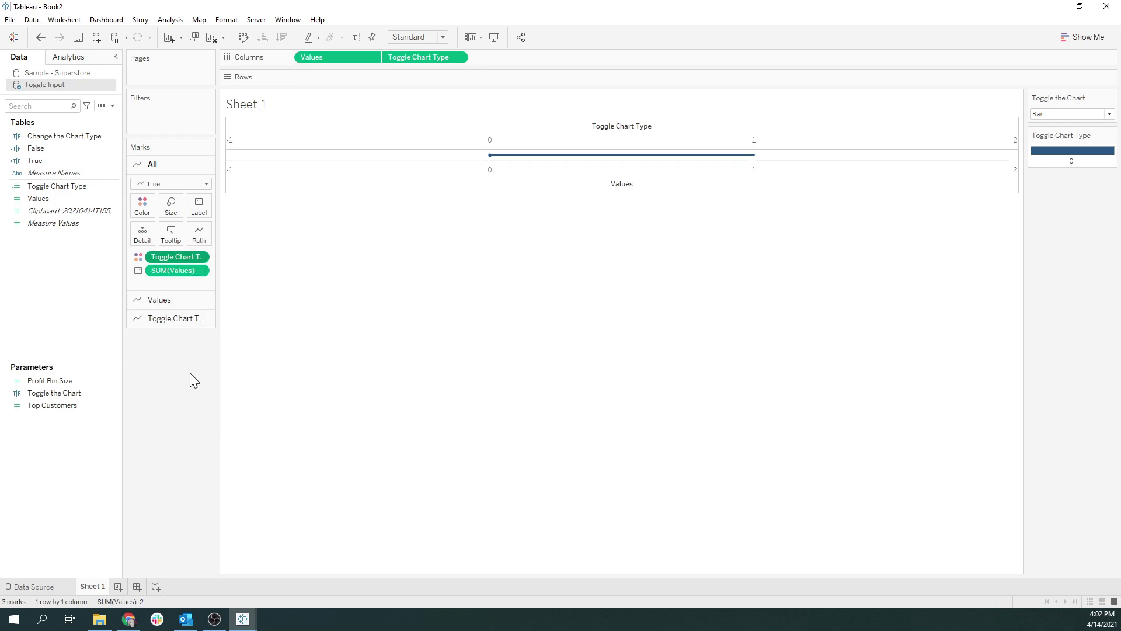
Assign the second gray of the Seattle Grays palette to the Toggle Chart Type value 0.
{"action": "left_click", "coordinate": [144, 212]}
{"action": "left_click", "coordinate": [183, 243]}
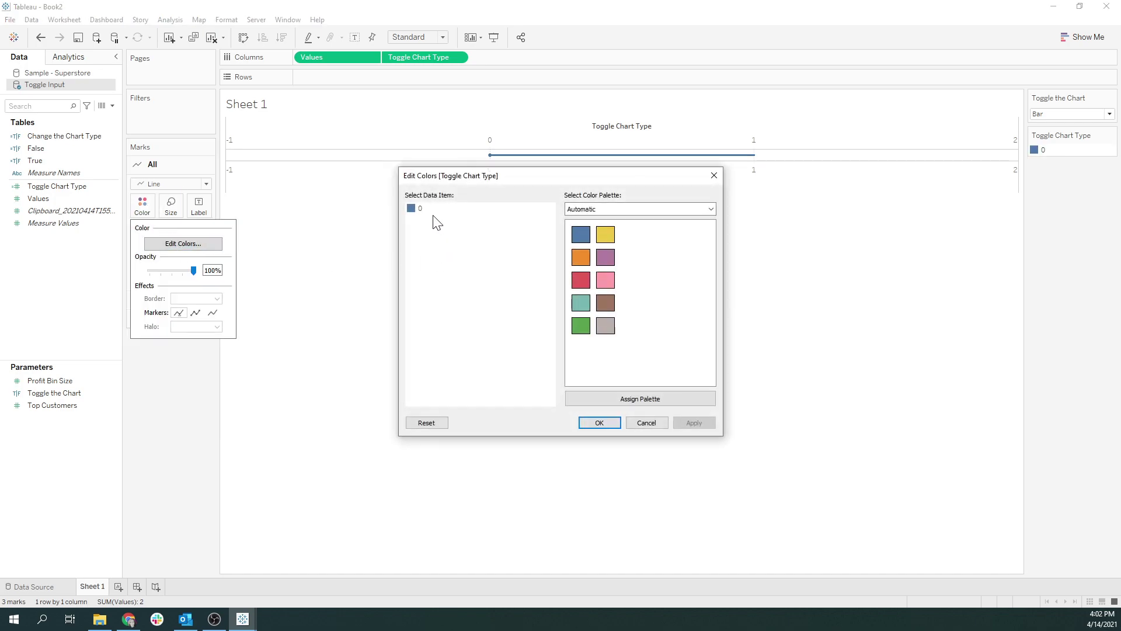
{"action": "left_click", "coordinate": [643, 208]}
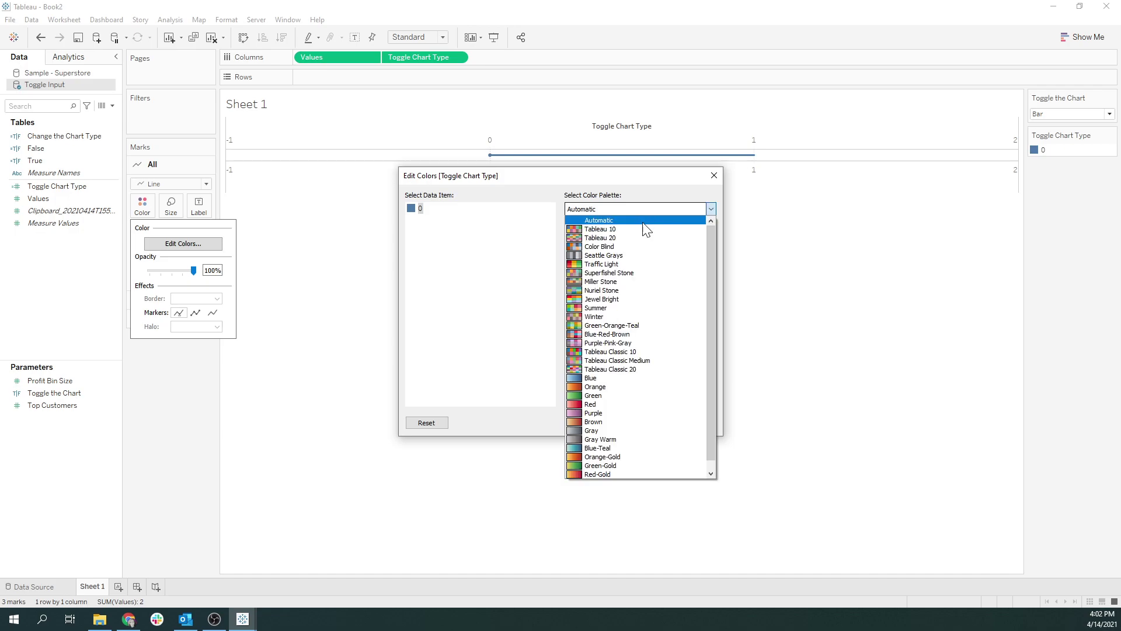
{"action": "left_click", "coordinate": [622, 255]}
{"action": "left_click", "coordinate": [580, 257]}
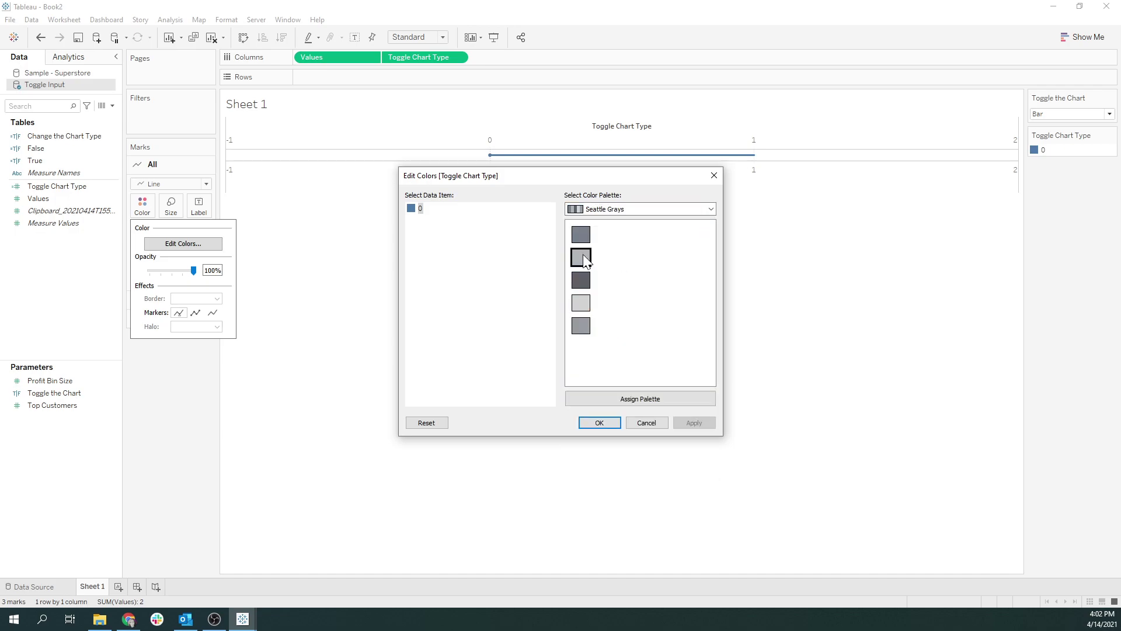
{"action": "left_click", "coordinate": [692, 423]}
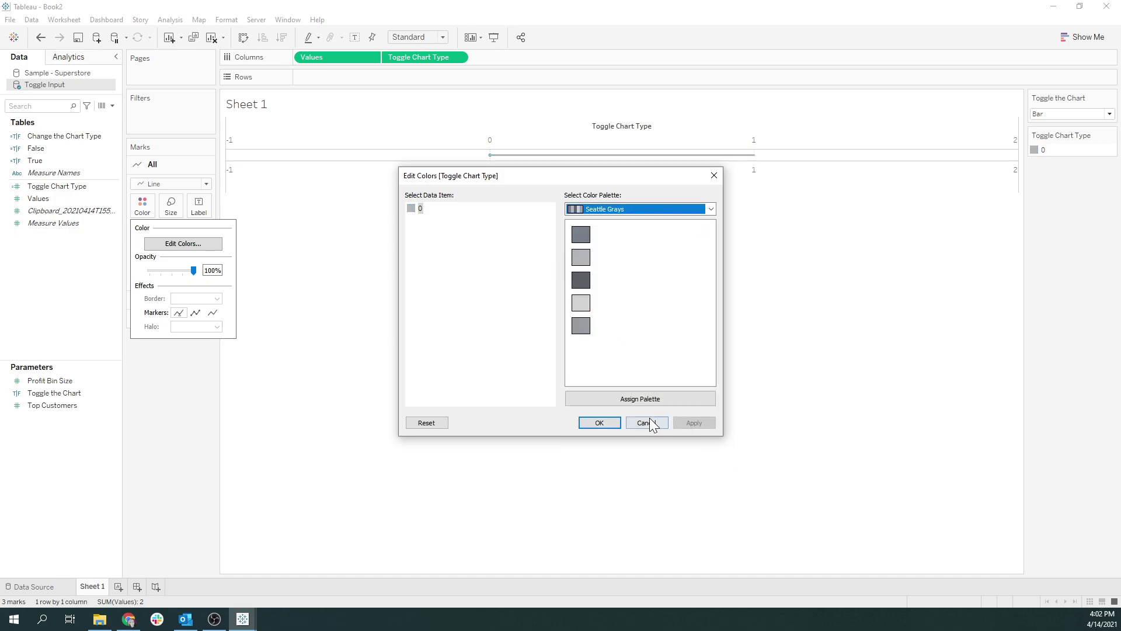
{"action": "left_click", "coordinate": [600, 423]}
Switch the Toggle the Chart parameter to Tree Map and assign the dark teal of the Nuriel Stone palette to value 1.
{"action": "left_click", "coordinate": [1069, 114]}
{"action": "left_click", "coordinate": [1056, 125]}
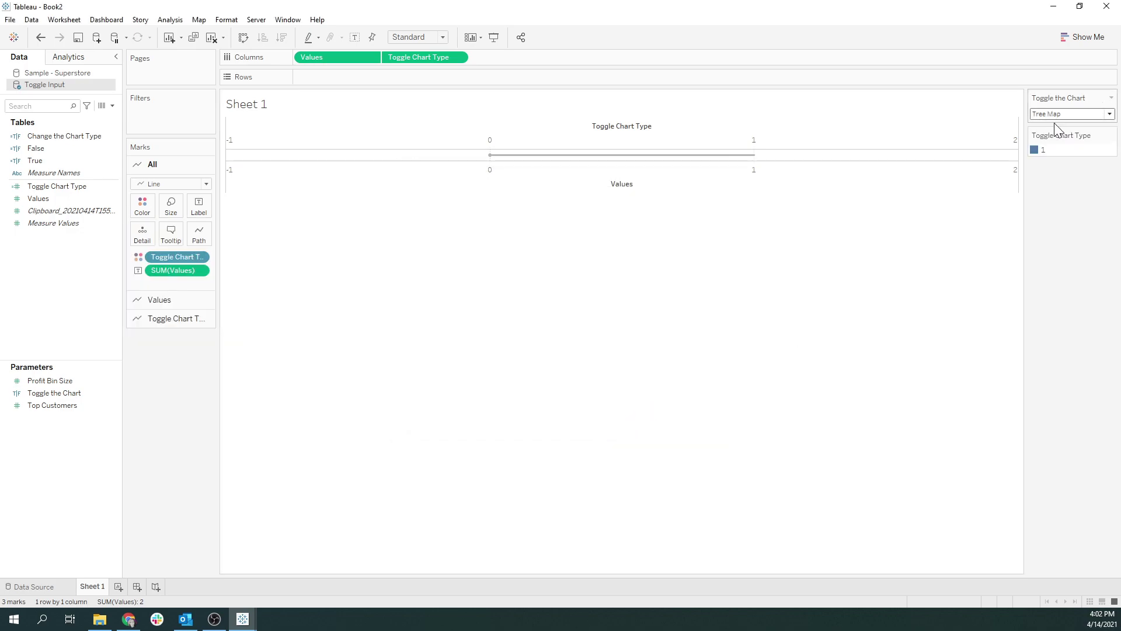
{"action": "left_click", "coordinate": [145, 214]}
{"action": "left_click", "coordinate": [190, 244]}
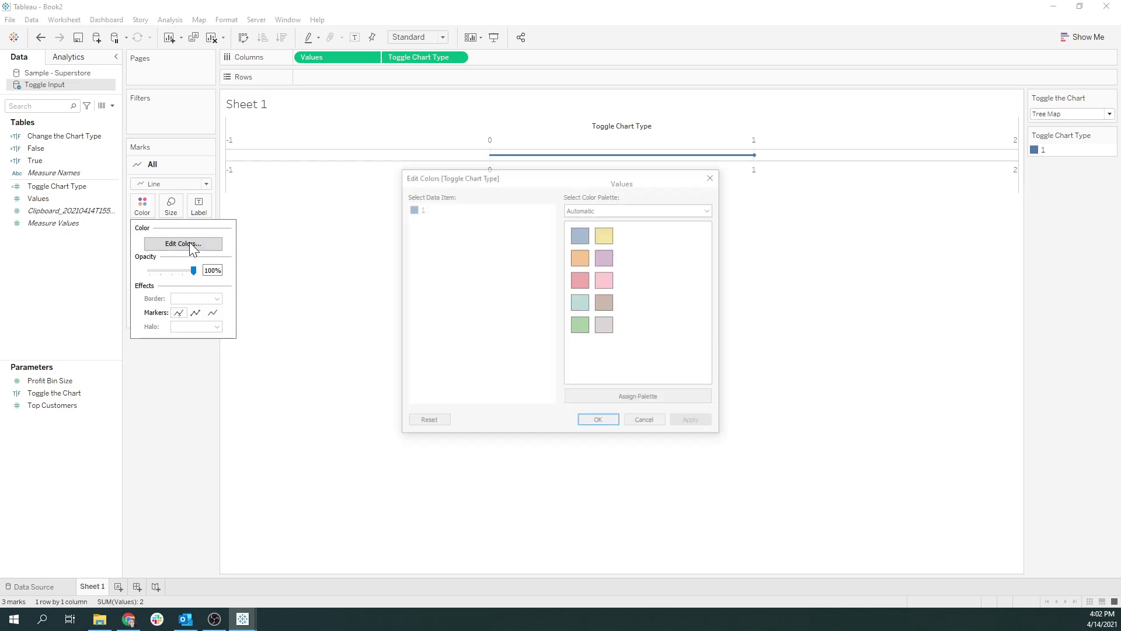
{"action": "left_click", "coordinate": [412, 209]}
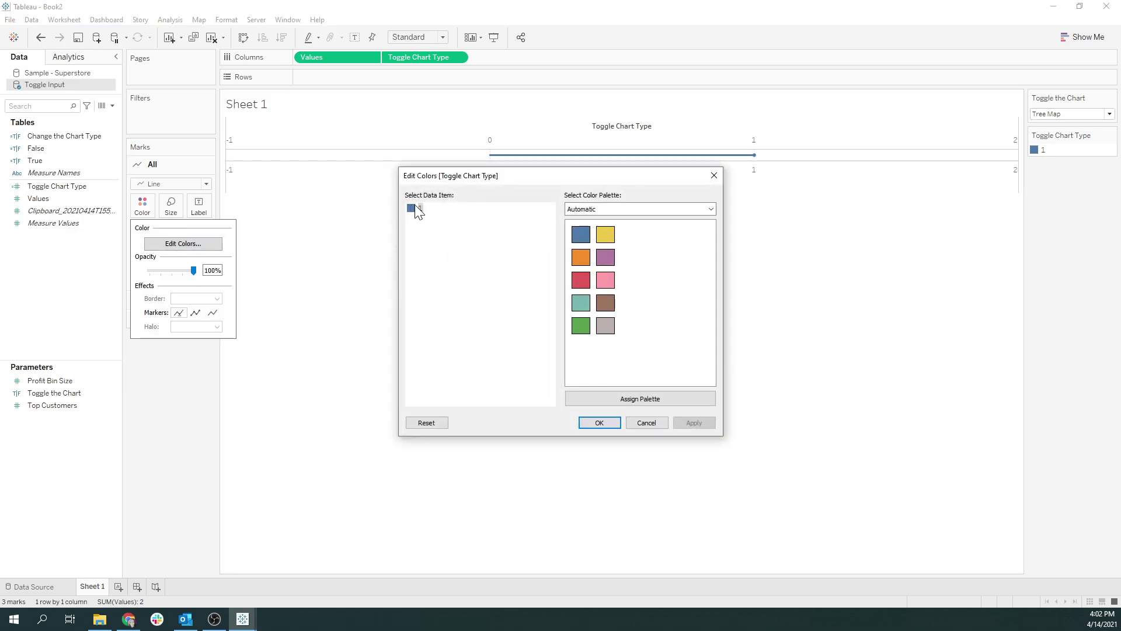
{"action": "left_click", "coordinate": [645, 210]}
{"action": "left_click", "coordinate": [611, 291]}
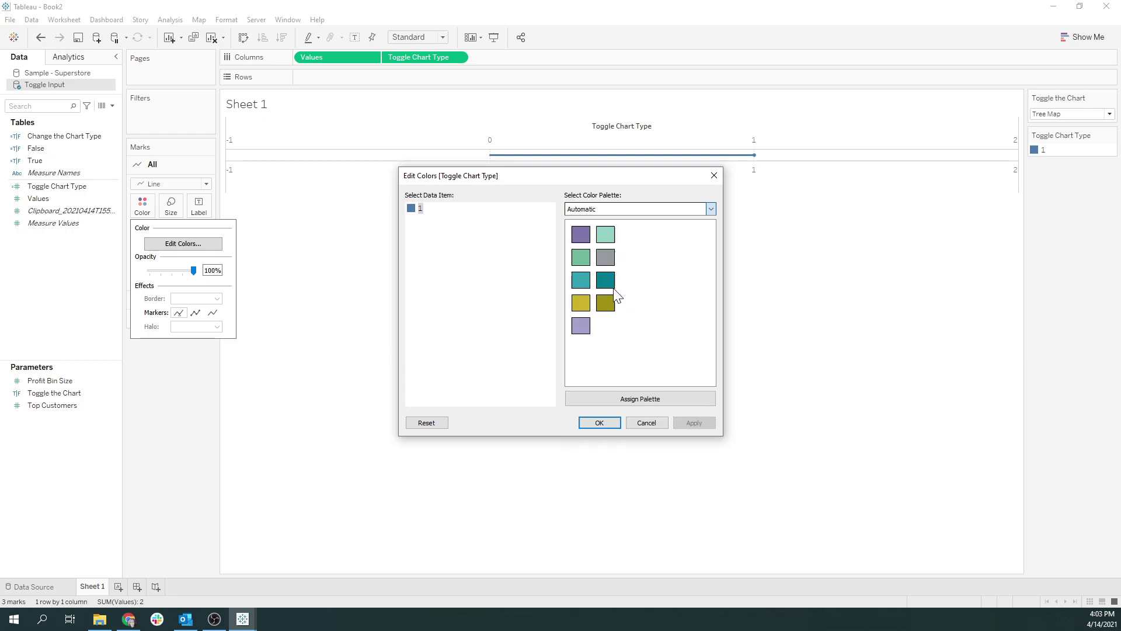
{"action": "left_click", "coordinate": [607, 283]}
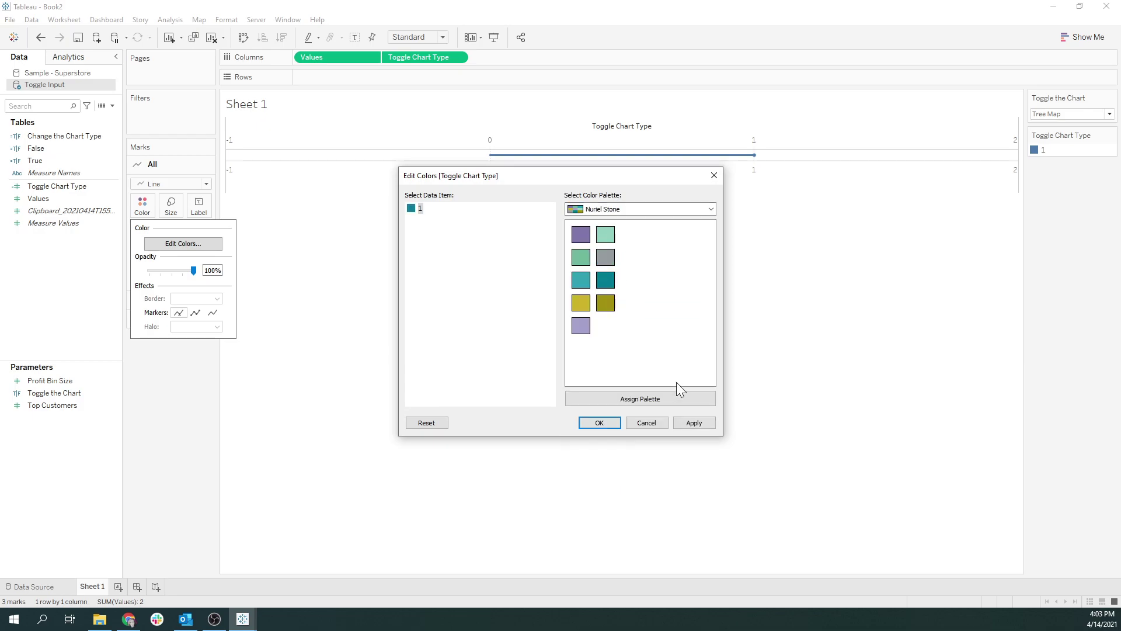
{"action": "left_click", "coordinate": [695, 422]}
{"action": "left_click", "coordinate": [598, 422]}
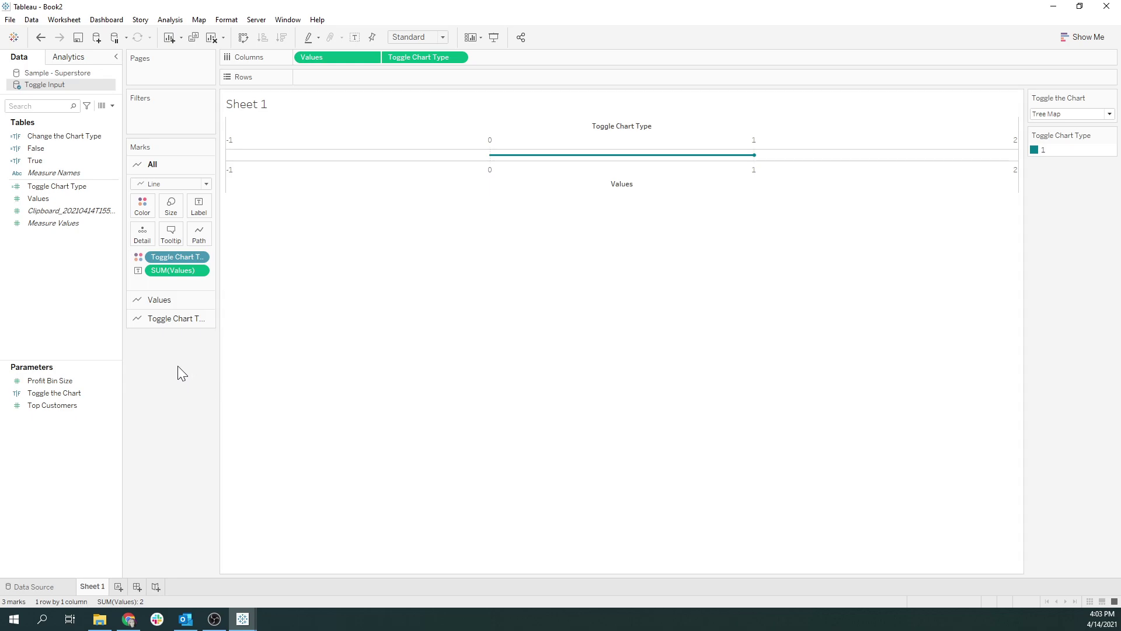
Change the mark type of the Toggle Chart Type marks to Circle and enlarge them slightly.
{"action": "left_click", "coordinate": [169, 320]}
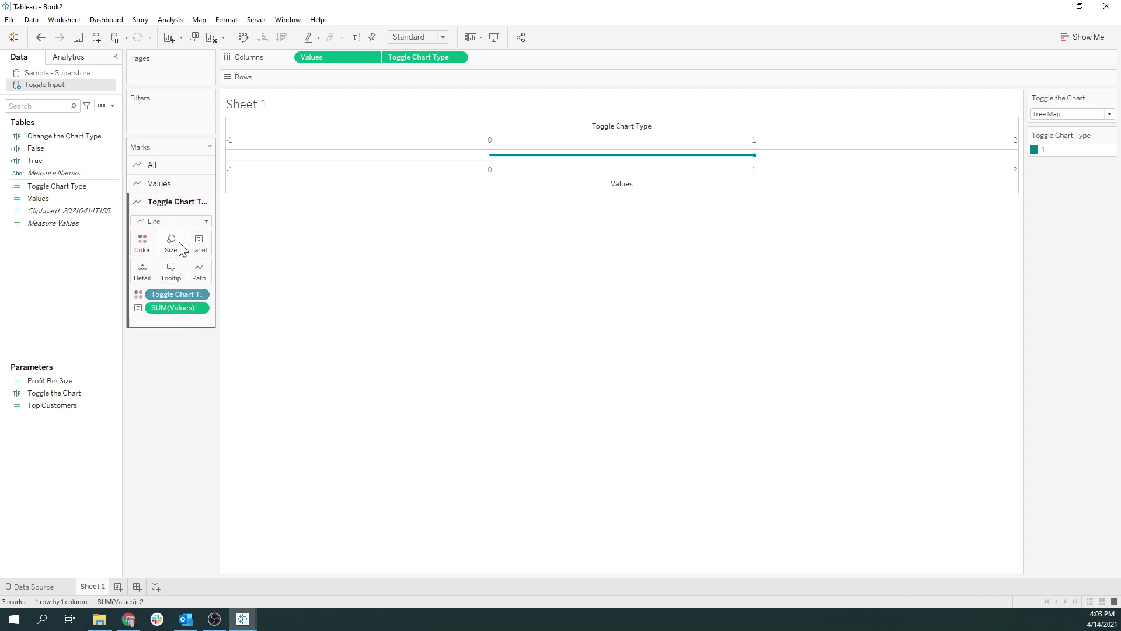
{"action": "left_click", "coordinate": [184, 221]}
{"action": "left_click", "coordinate": [160, 301]}
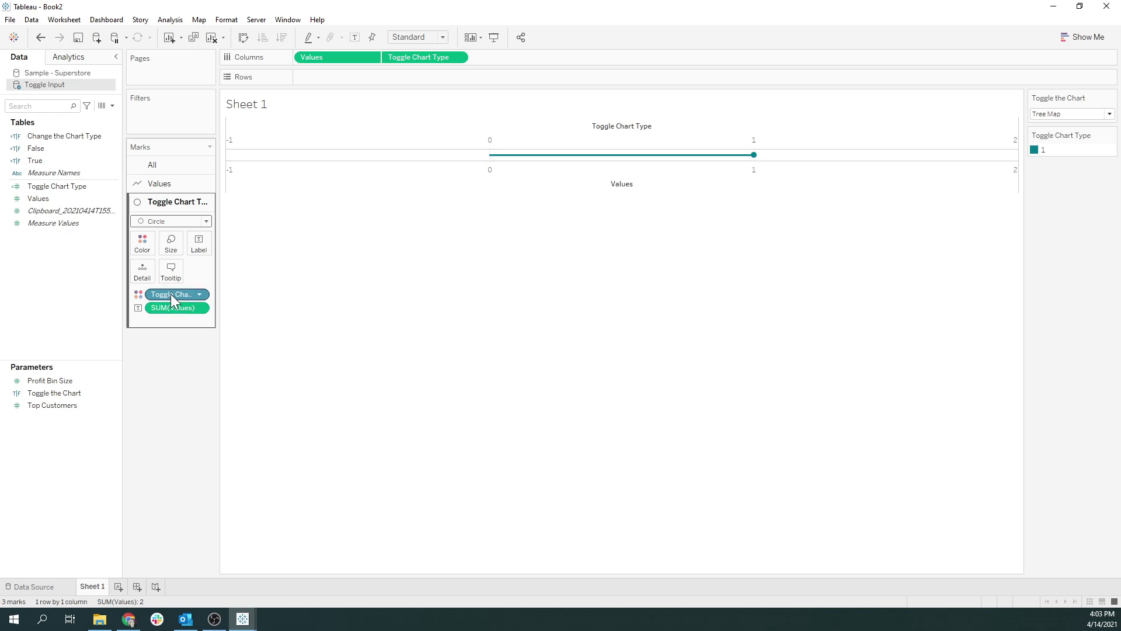
{"action": "left_click", "coordinate": [142, 242]}
{"action": "left_click", "coordinate": [187, 337]}
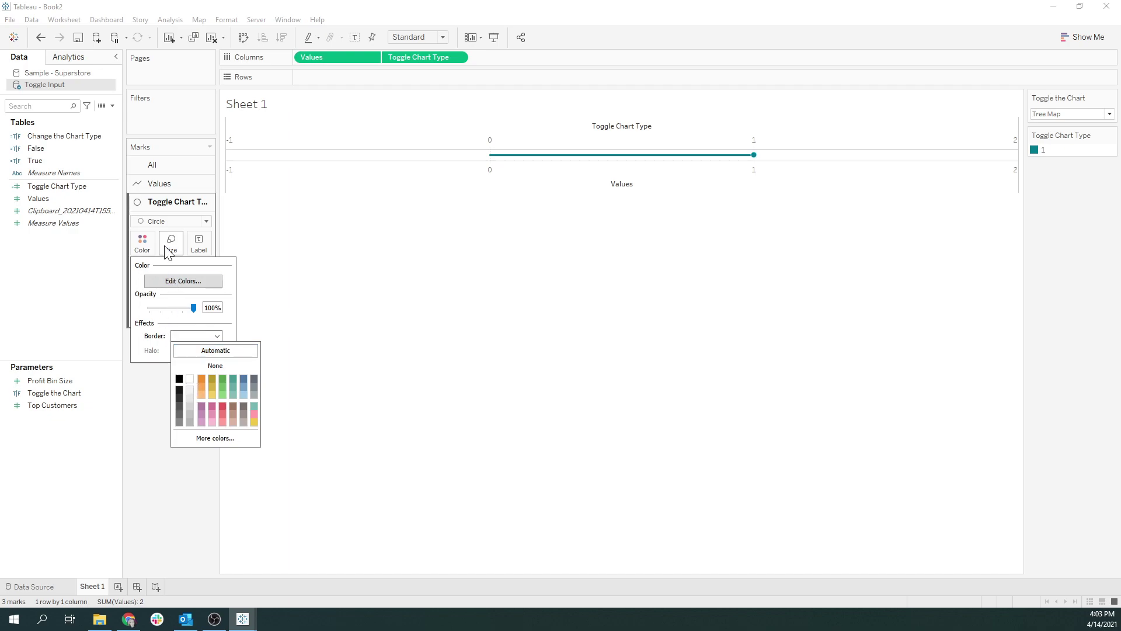
{"action": "left_click", "coordinate": [178, 250]}
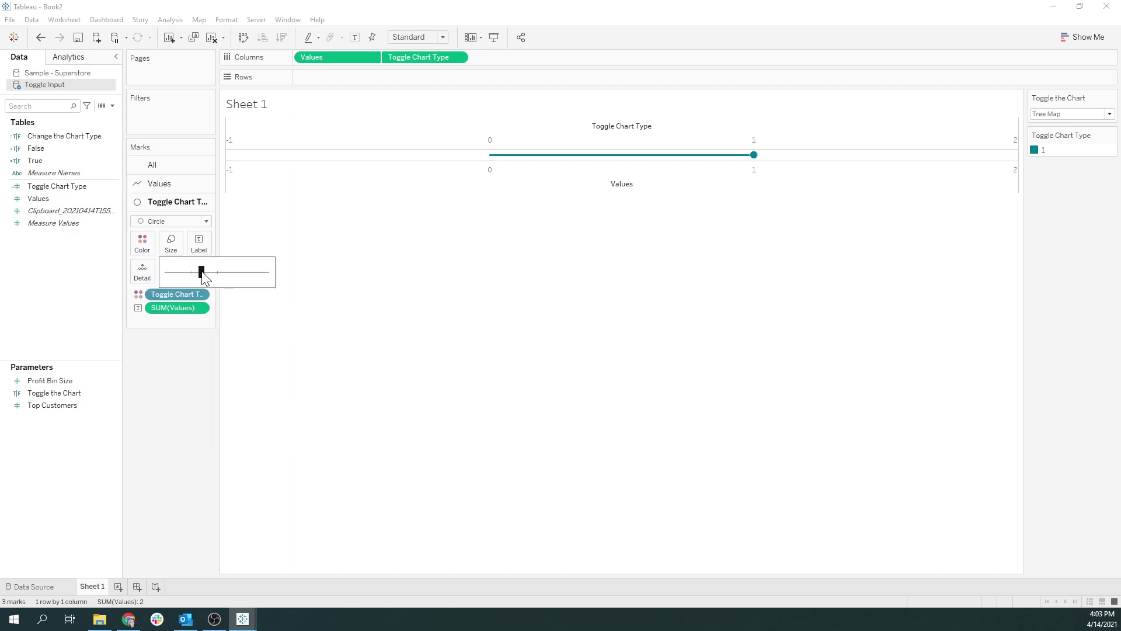
{"action": "left_click", "coordinate": [190, 398]}
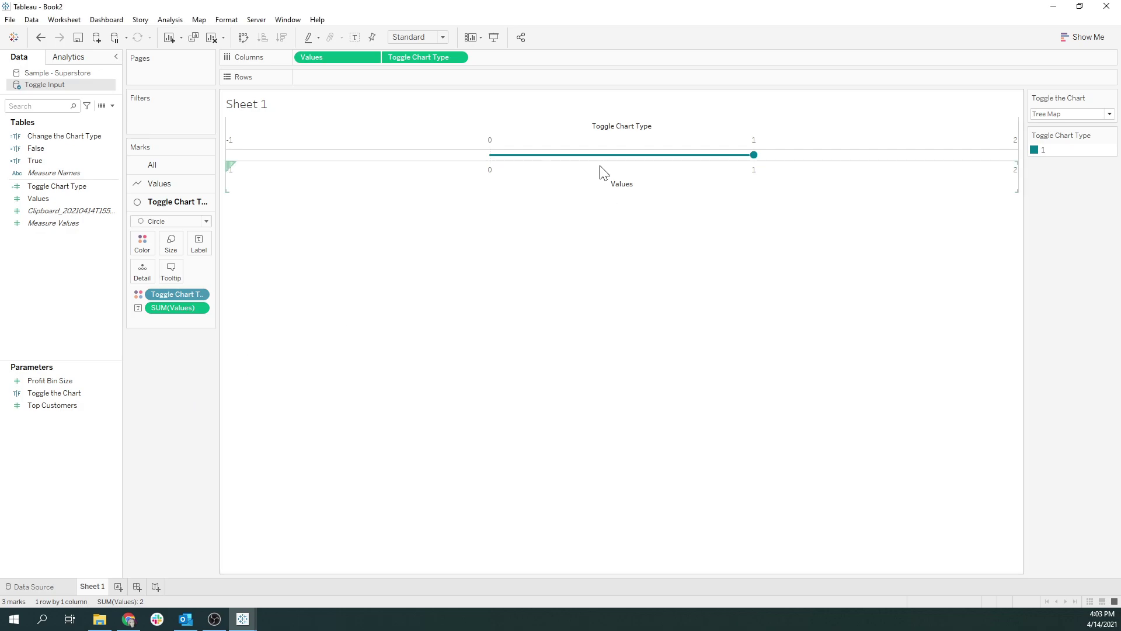
Hide the Values axis header and set the sheet's zero lines and axis ticks to None.
{"action": "right_click", "coordinate": [624, 167]}
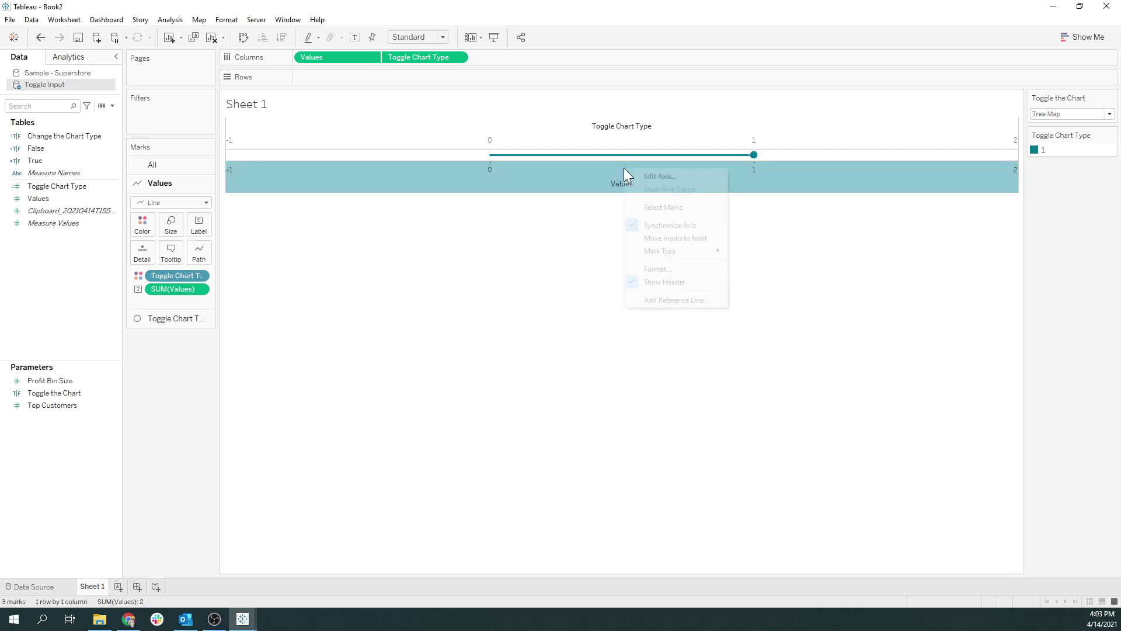
{"action": "left_click", "coordinate": [666, 281]}
{"action": "right_click", "coordinate": [341, 133]}
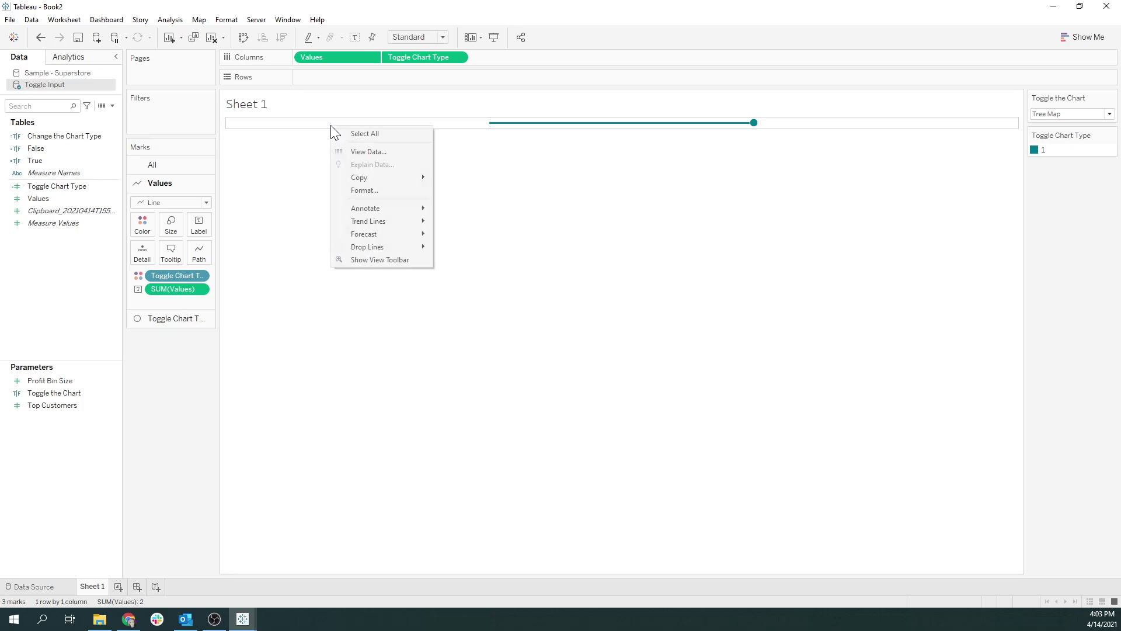
{"action": "left_click", "coordinate": [389, 186]}
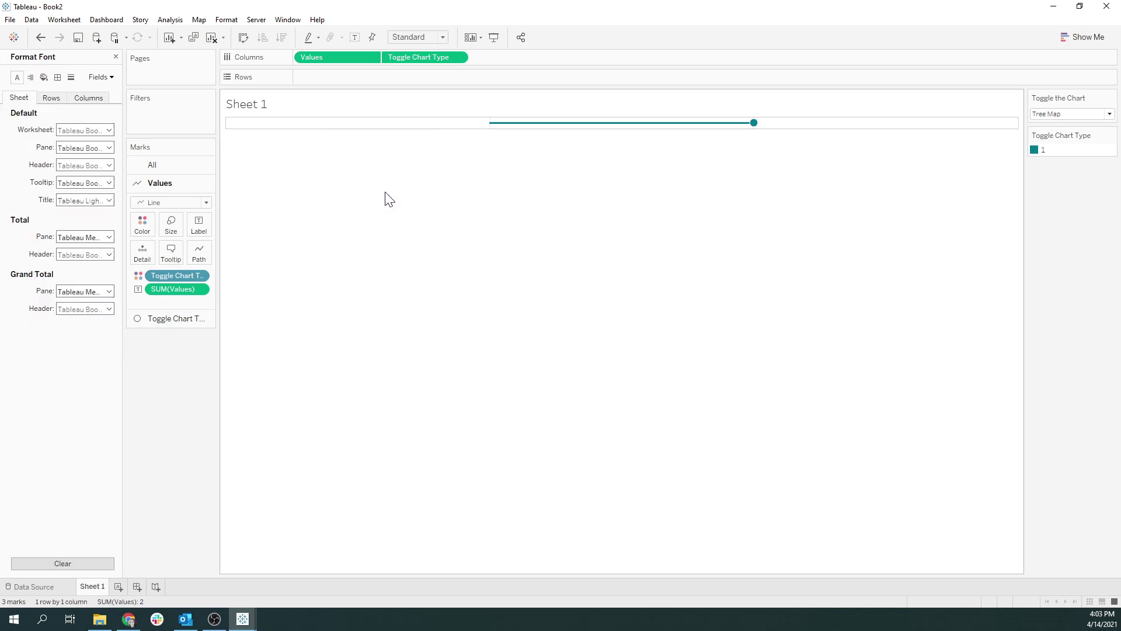
{"action": "left_click", "coordinate": [71, 77]}
{"action": "left_click", "coordinate": [82, 147]}
{"action": "left_click", "coordinate": [96, 163]}
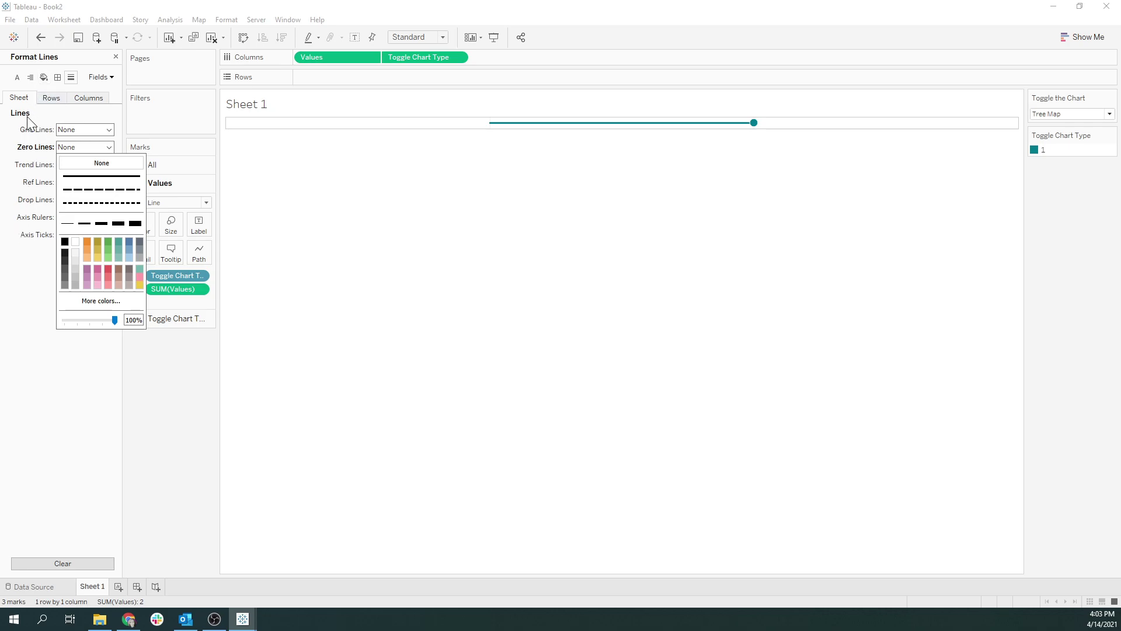
{"action": "left_click", "coordinate": [28, 252]}
{"action": "left_click", "coordinate": [70, 234]}
{"action": "left_click", "coordinate": [70, 248]}
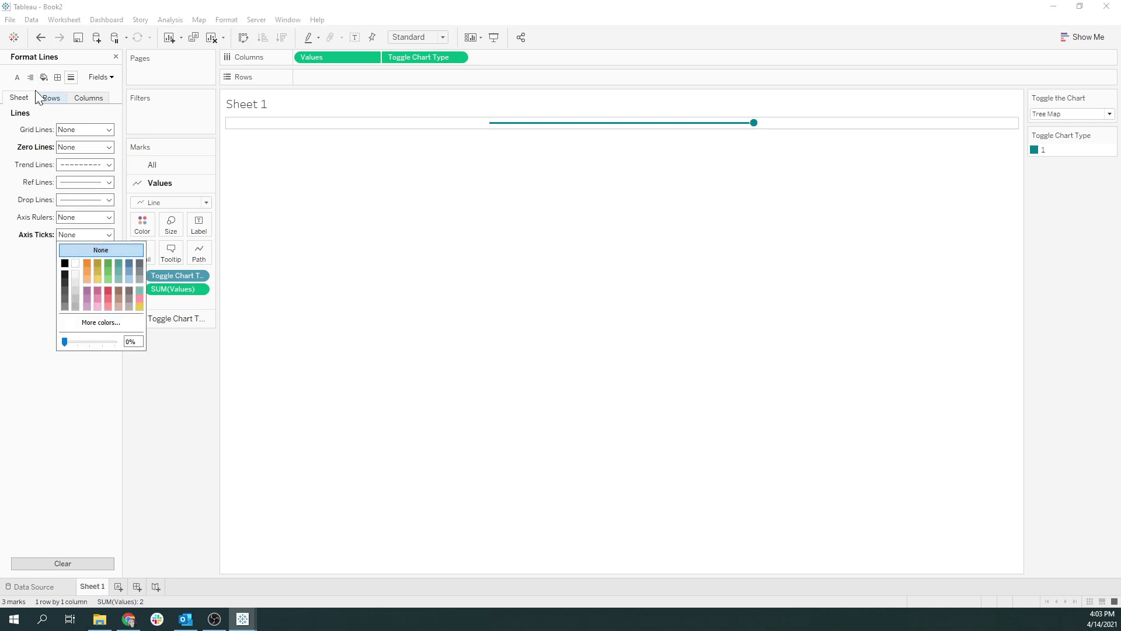
Set the pane borders of the sheet's row divider and column divider to None.
{"action": "left_click", "coordinate": [58, 77]}
{"action": "left_click", "coordinate": [57, 77]}
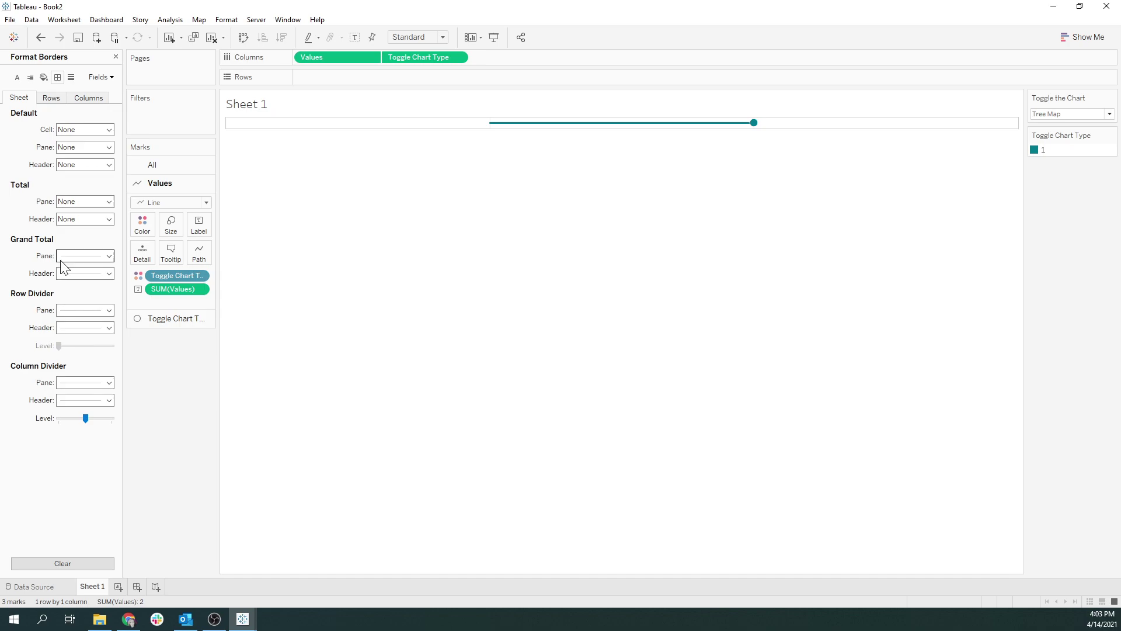
{"action": "left_click", "coordinate": [69, 312]}
{"action": "left_click", "coordinate": [87, 327]}
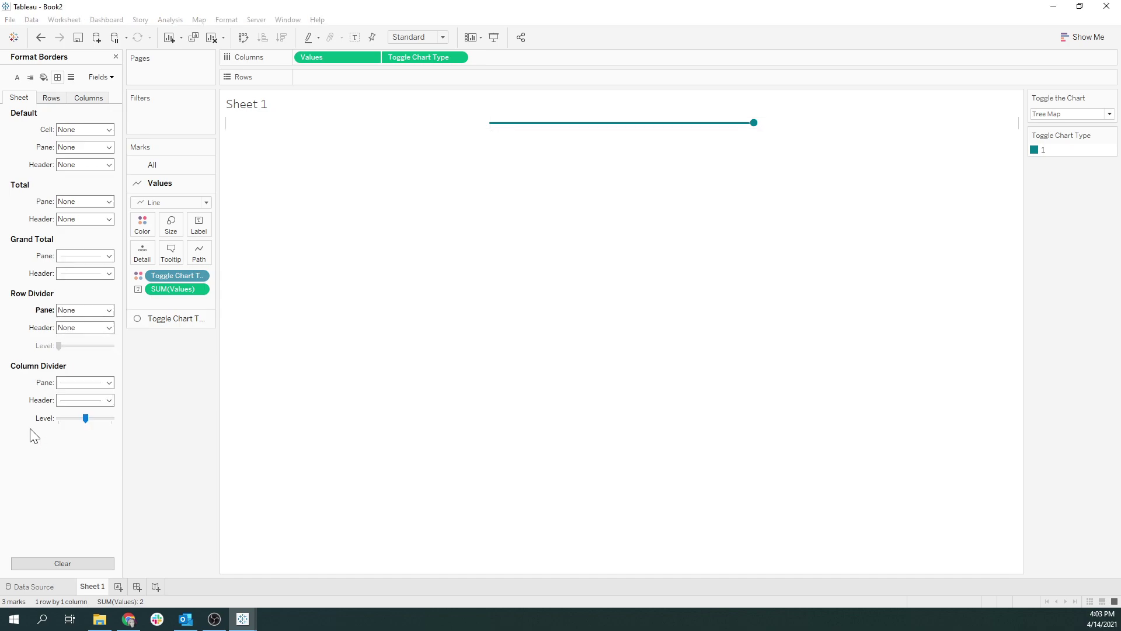
{"action": "left_click", "coordinate": [76, 382]}
{"action": "left_click", "coordinate": [84, 399]}
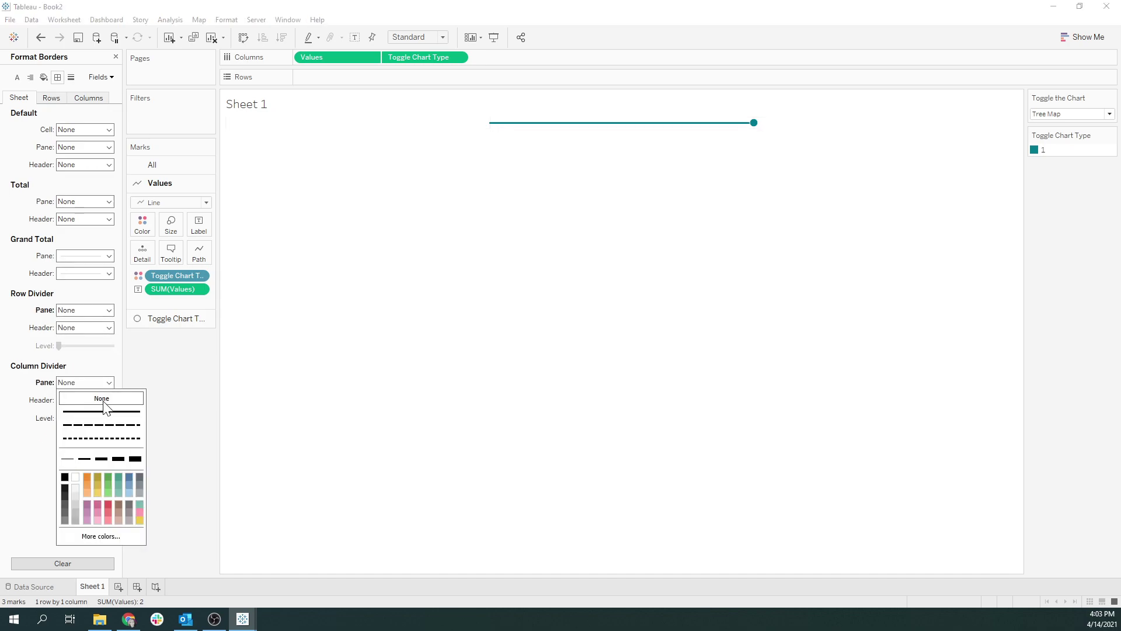
{"action": "left_click", "coordinate": [161, 371]}
Switch the Toggle the Chart parameter to Bar.
{"action": "left_click", "coordinate": [1048, 114]}
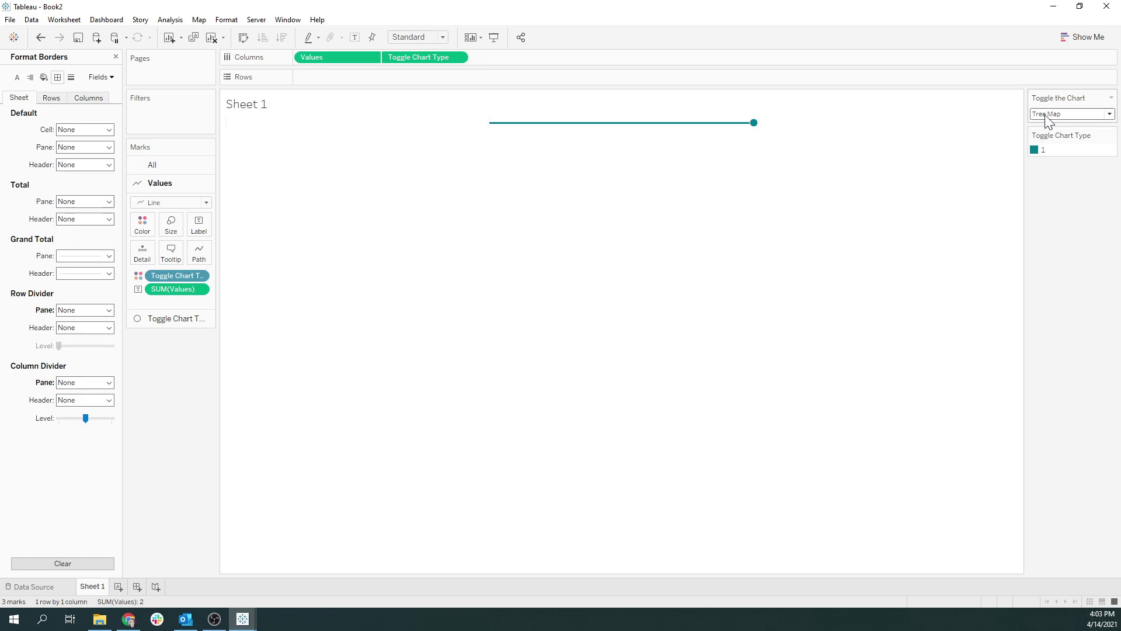
{"action": "left_click", "coordinate": [1054, 136]}
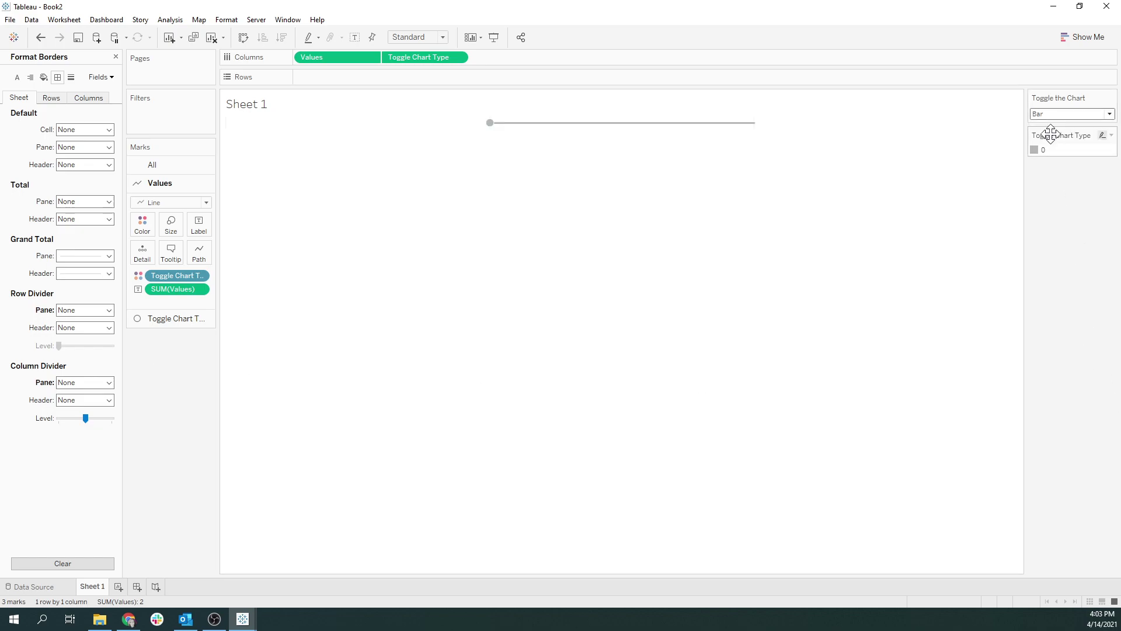
{"action": "left_click", "coordinate": [1060, 116]}
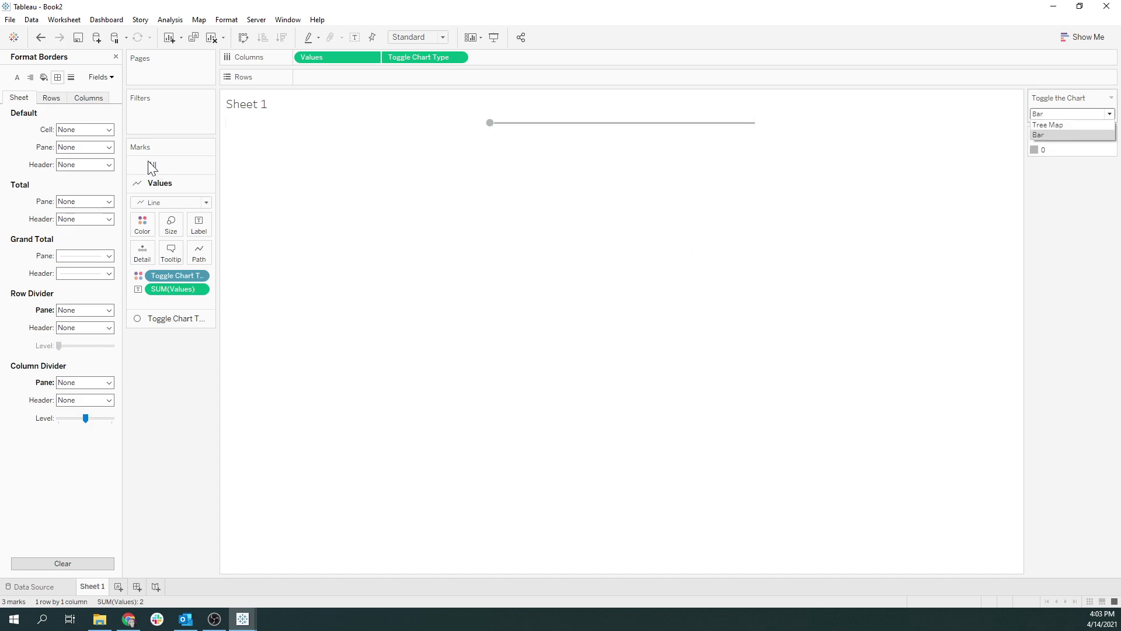
Set the grid lines for columns to None in the line formatting.
{"action": "left_click", "coordinate": [71, 78]}
{"action": "left_click", "coordinate": [62, 99]}
{"action": "left_click", "coordinate": [86, 99]}
{"action": "left_click", "coordinate": [93, 146]}
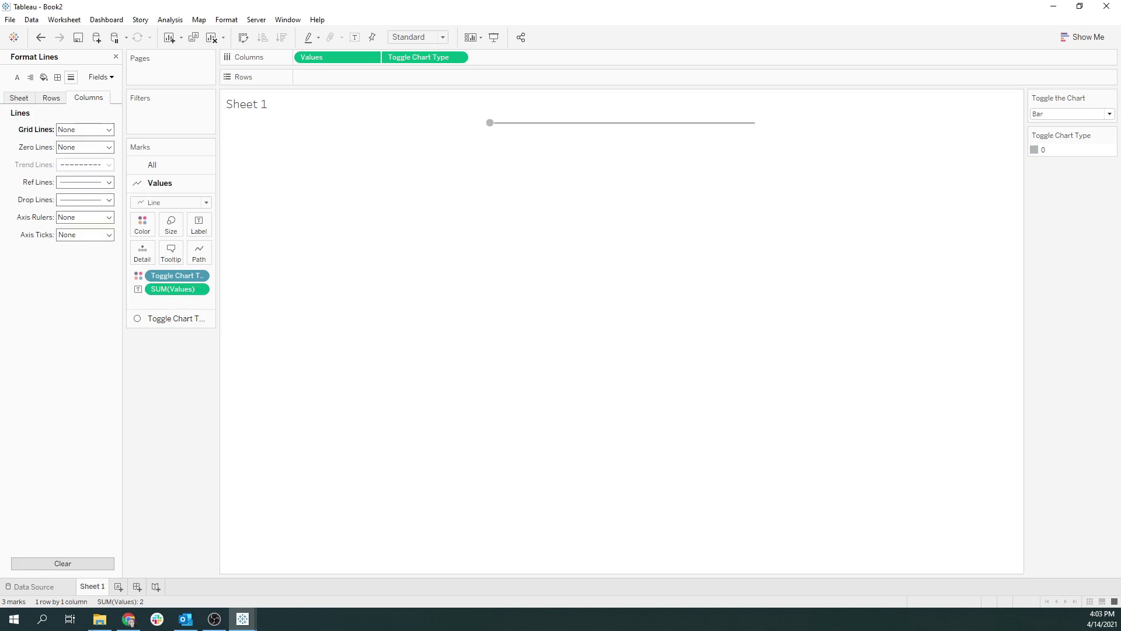
Rename Sheet 1 as Toggle.
{"action": "double_click", "coordinate": [103, 586]}
{"action": "type", "text": "Toggler"}
{"action": "key", "text": "Return"}
{"action": "double_click", "coordinate": [104, 586]}
{"action": "key", "text": "Right"}
{"action": "key", "text": "BackSpace"}
{"action": "key", "text": "Return"}
Add a new worksheet and make Sample - Superstore its active data source.
{"action": "left_click", "coordinate": [114, 587]}
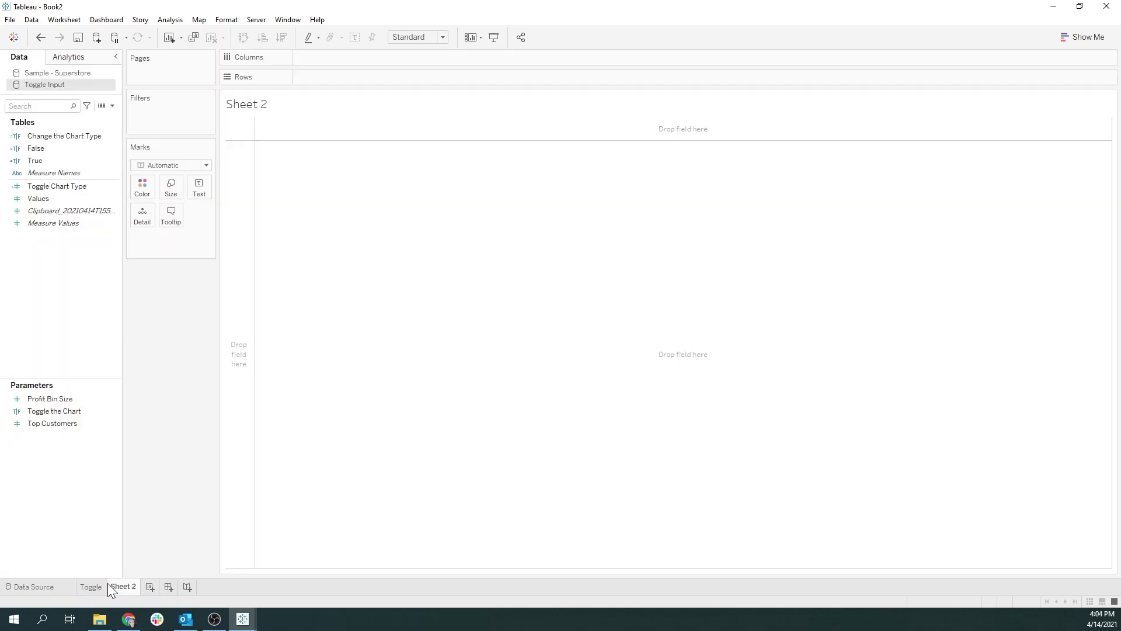
{"action": "left_click", "coordinate": [40, 73]}
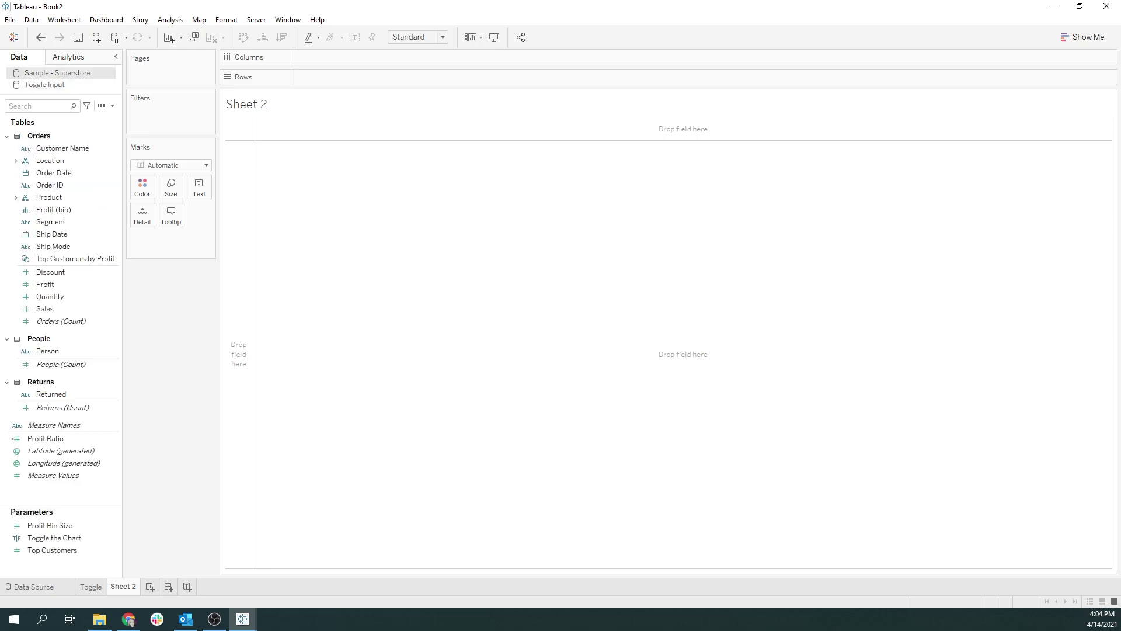
Start a new parameter named Selected Sub-Category with the String data type.
{"action": "mouse_move", "coordinate": [56, 505]}
{"action": "left_mouse_down"}
{"action": "mouse_move", "coordinate": [72, 447]}
{"action": "mouse_move", "coordinate": [52, 493]}
{"action": "left_mouse_up"}
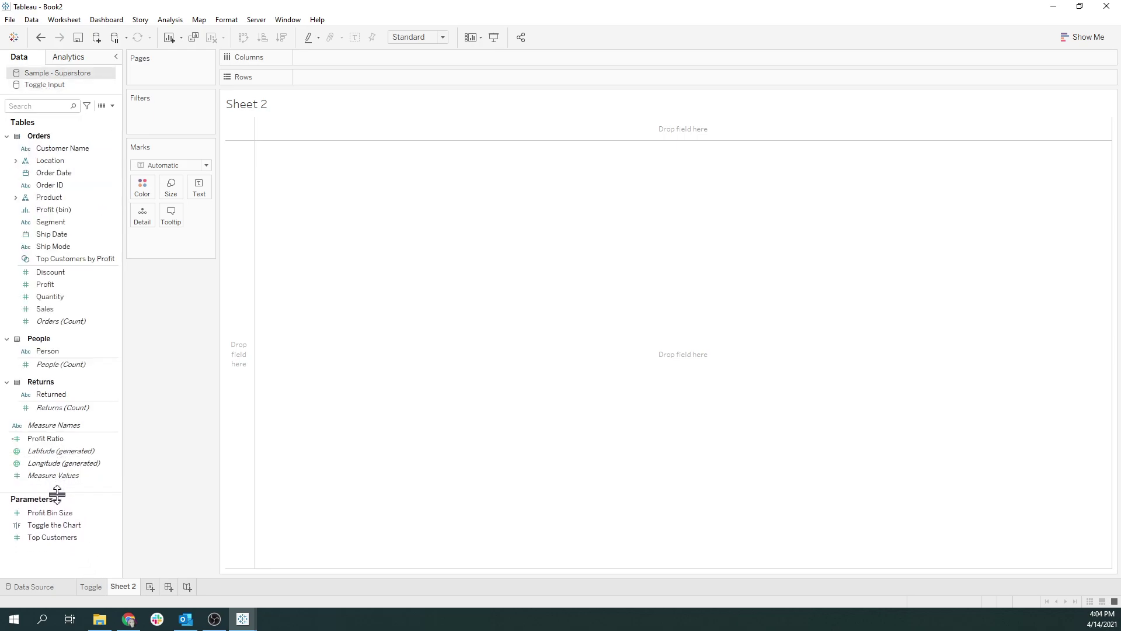
{"action": "right_click", "coordinate": [54, 562]}
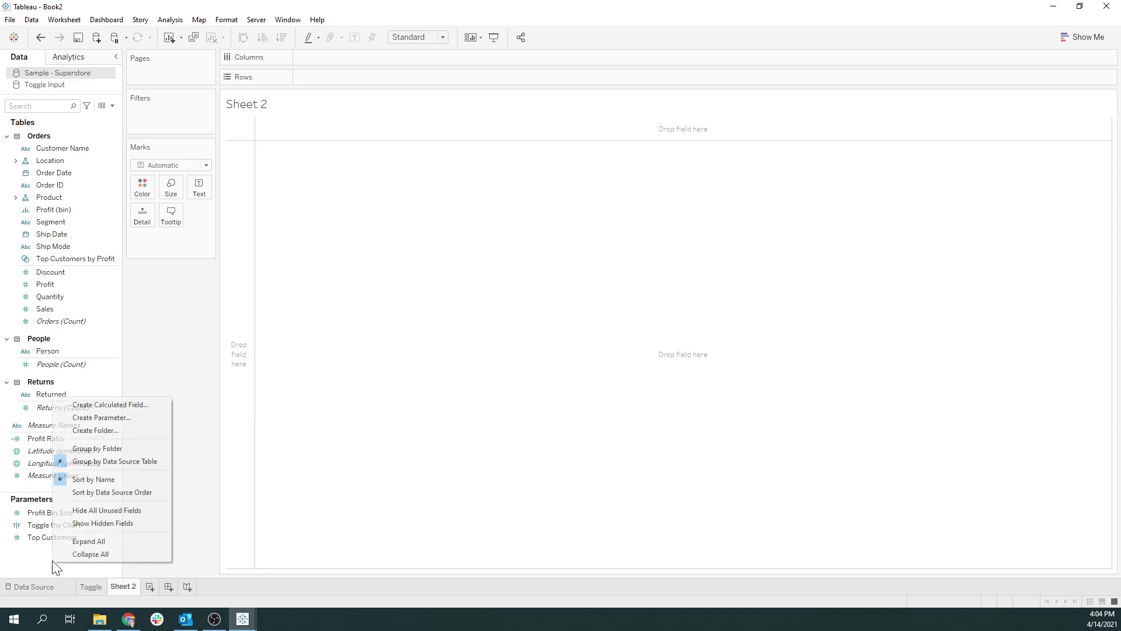
{"action": "left_click", "coordinate": [128, 417]}
{"action": "left_click", "coordinate": [448, 159]}
{"action": "triple_click", "coordinate": [448, 159]}
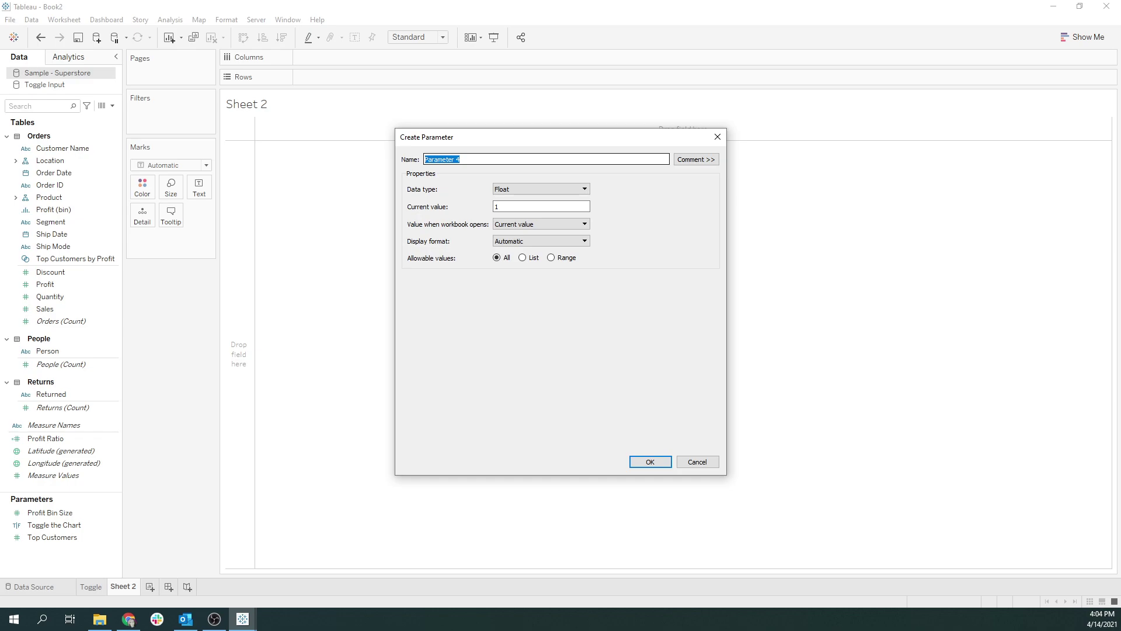
{"action": "type", "text": "Selected Sub-Category"}
{"action": "left_click", "coordinate": [548, 187]}
{"action": "left_click", "coordinate": [532, 213]}
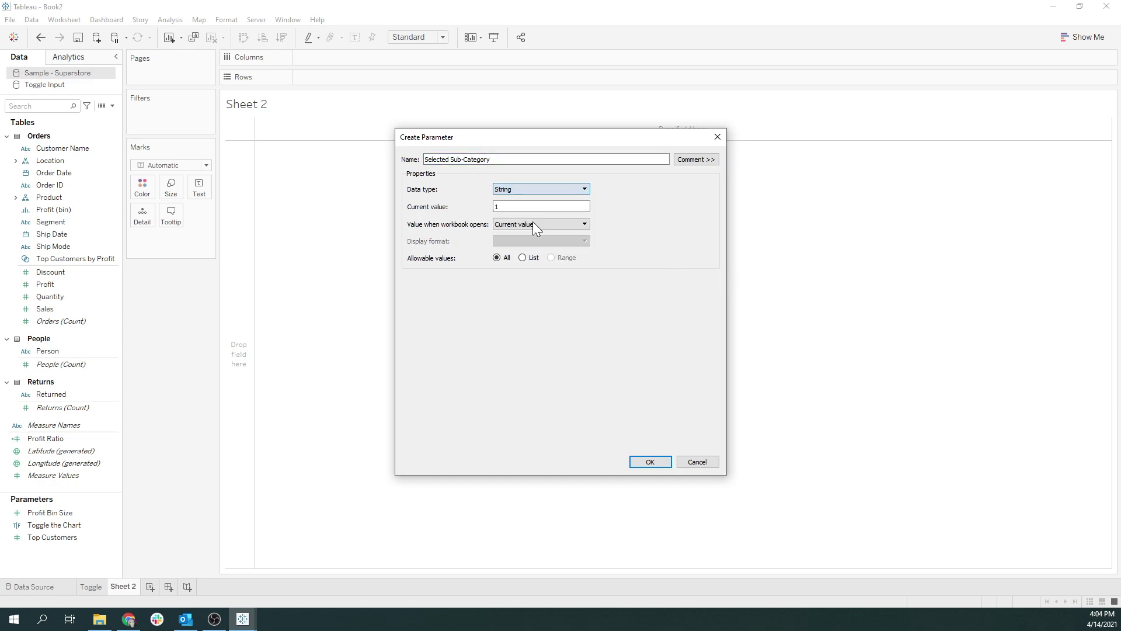
Restrict the new parameter to a fixed list filled with values from the Sub-Category field and create it.
{"action": "left_click", "coordinate": [523, 257]}
{"action": "left_click", "coordinate": [674, 306]}
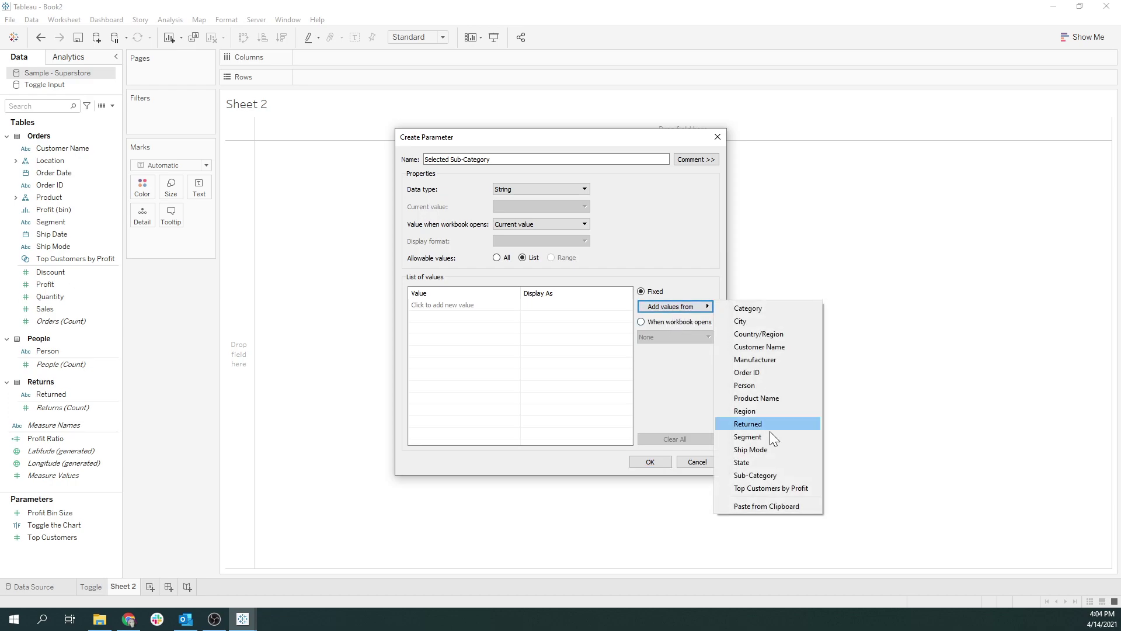
{"action": "left_click", "coordinate": [765, 476]}
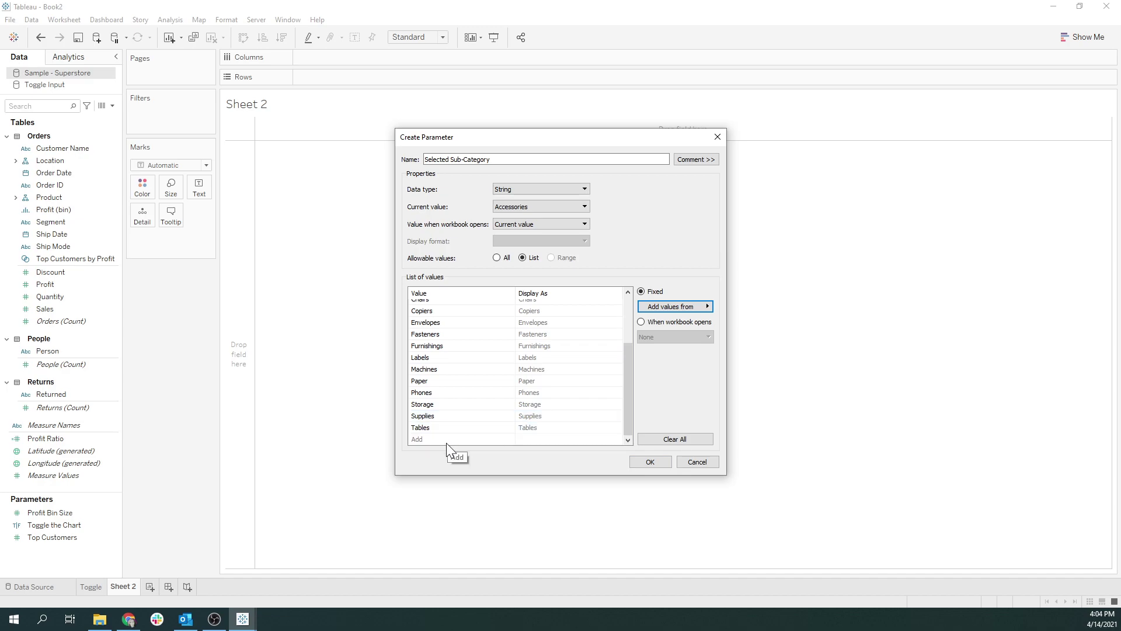
{"action": "left_click", "coordinate": [654, 462]}
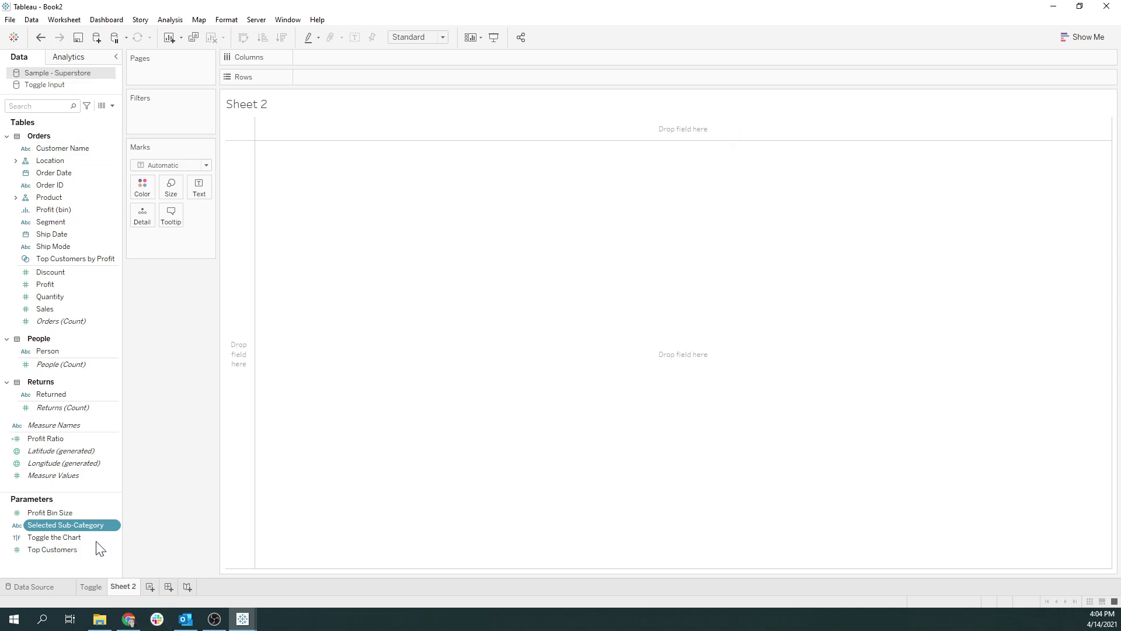
Show the Selected Sub-Category parameter control on the sheet and display it as a Single Value List.
{"action": "right_click", "coordinate": [83, 526]}
{"action": "left_click", "coordinate": [167, 333]}
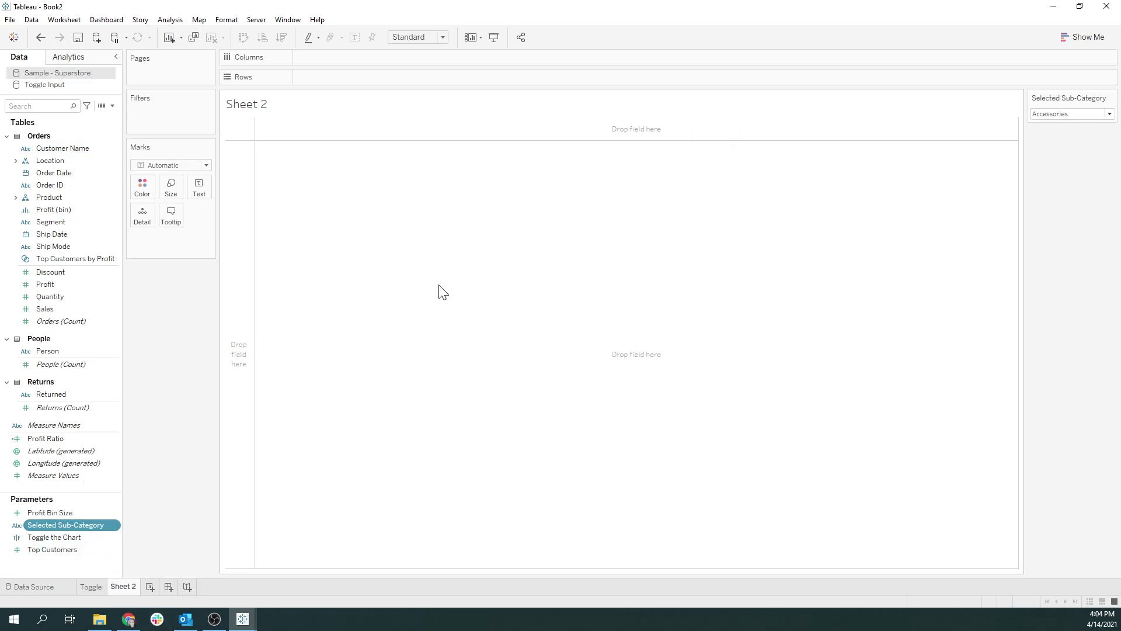
{"action": "left_click", "coordinate": [1111, 98]}
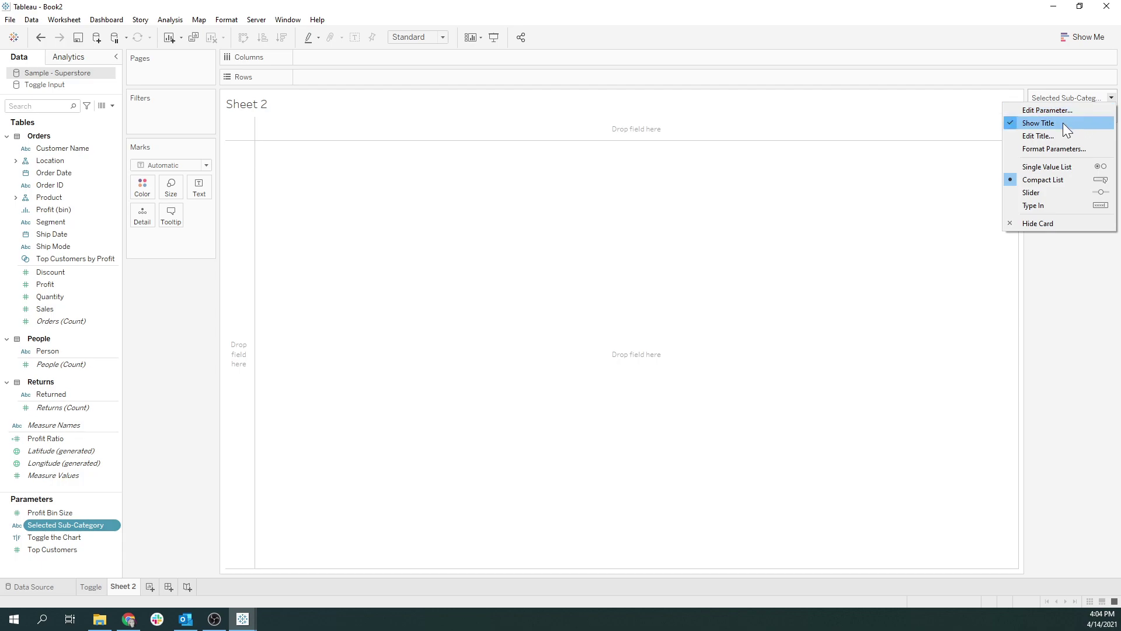
{"action": "left_click", "coordinate": [1046, 169]}
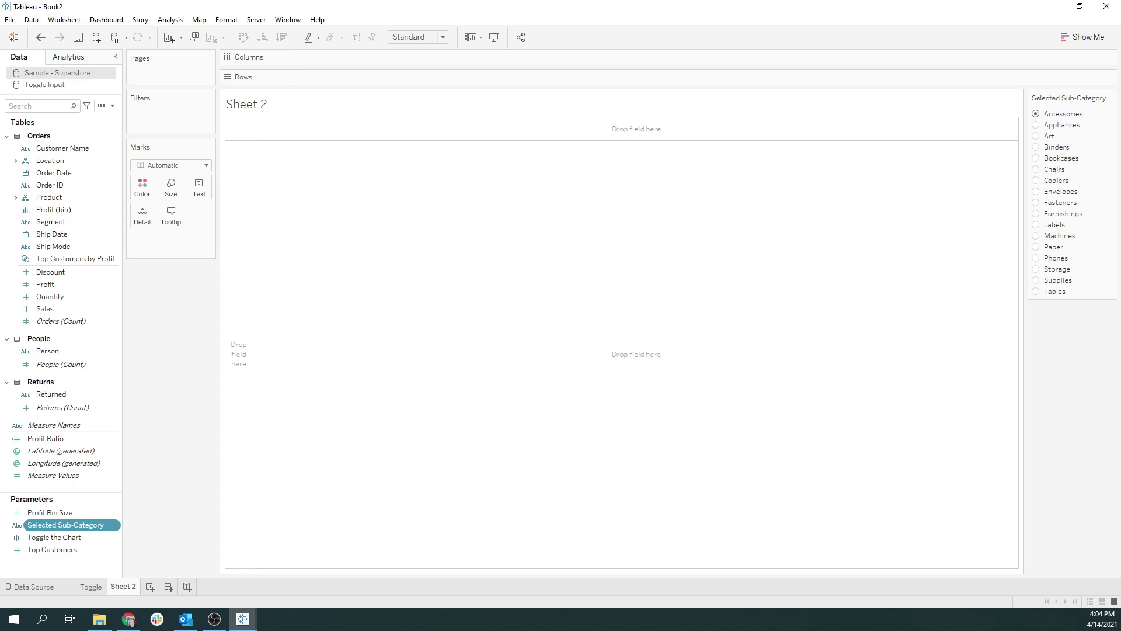
{"action": "key", "text": "alt+Tab"}
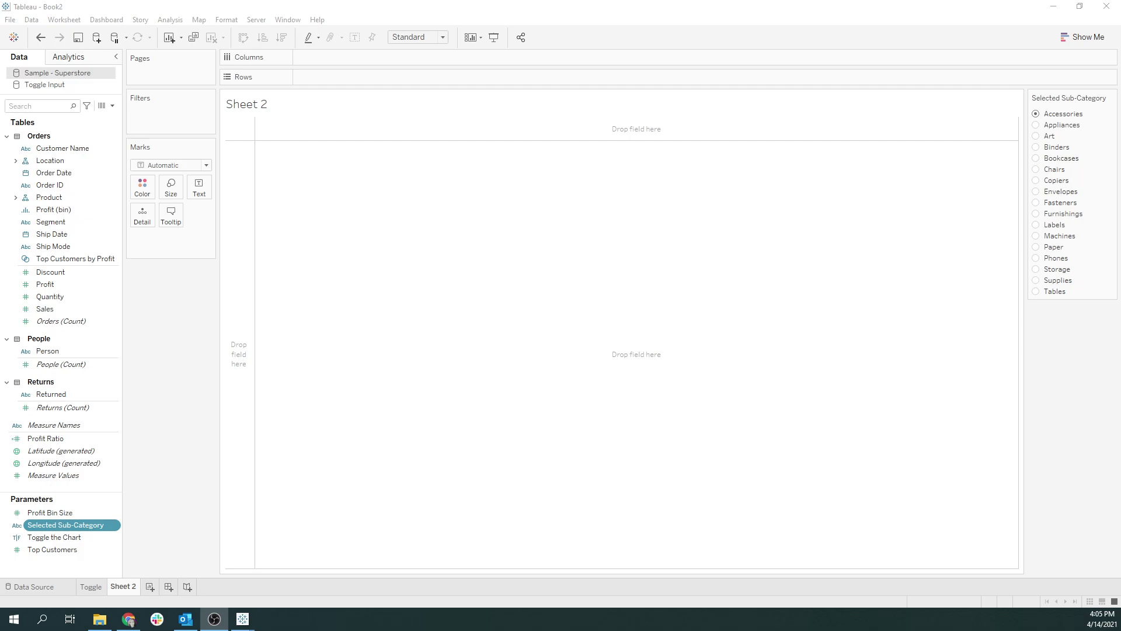
{"action": "key", "text": "alt+Tab"}
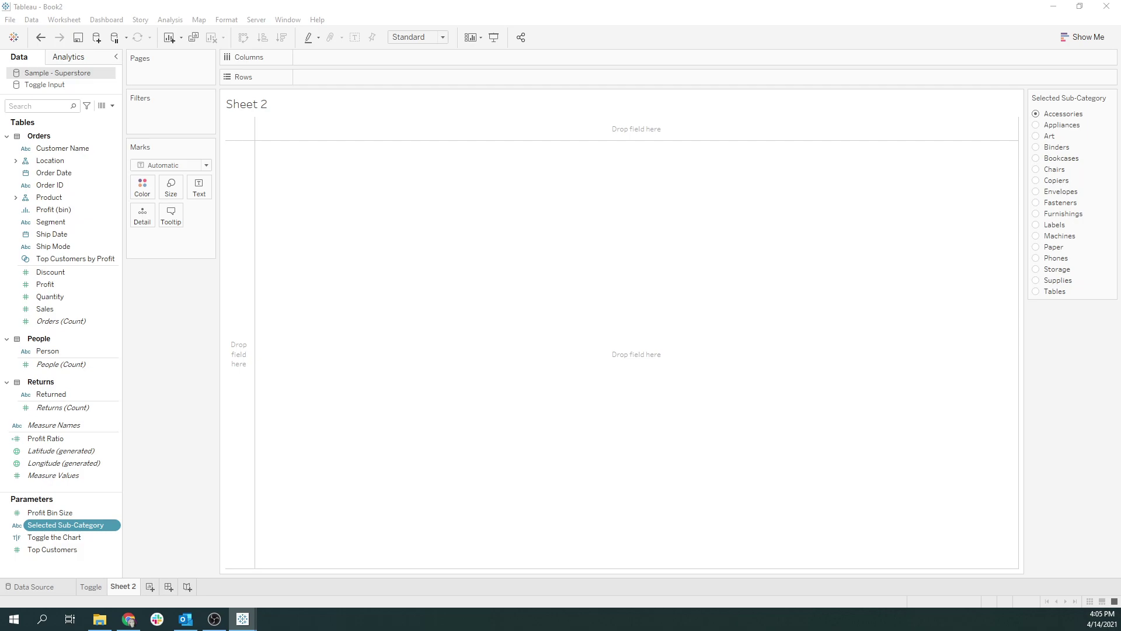
Start a new calculated field named First Order Date in the Sample - Superstore data source.
{"action": "left_click", "coordinate": [111, 106]}
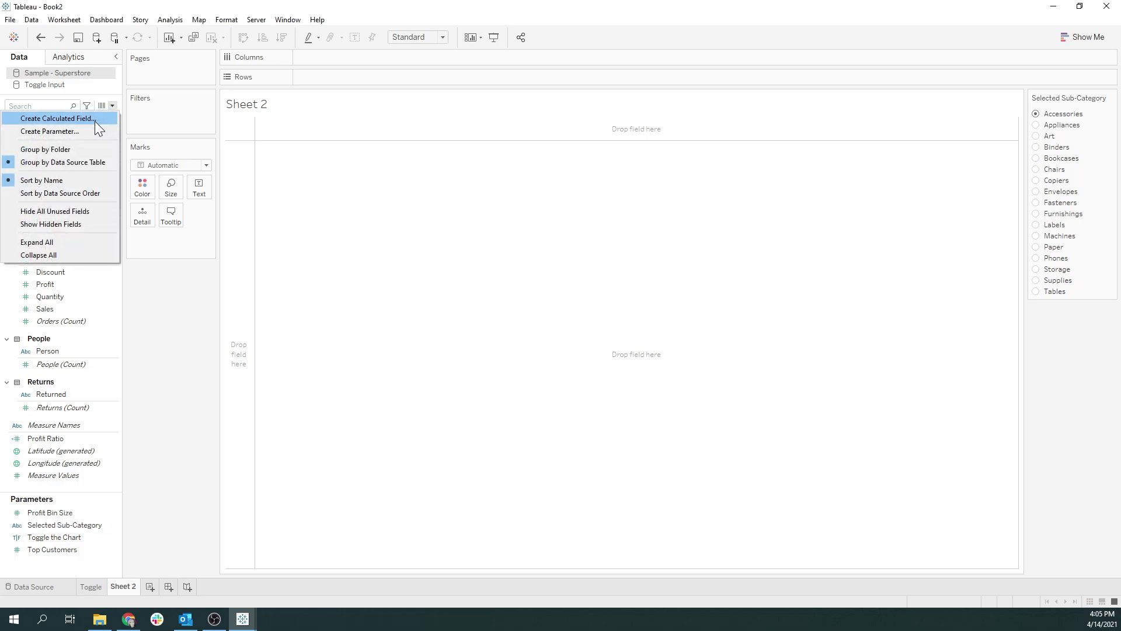
{"action": "left_click", "coordinate": [95, 121]}
{"action": "type", "text": "First "}
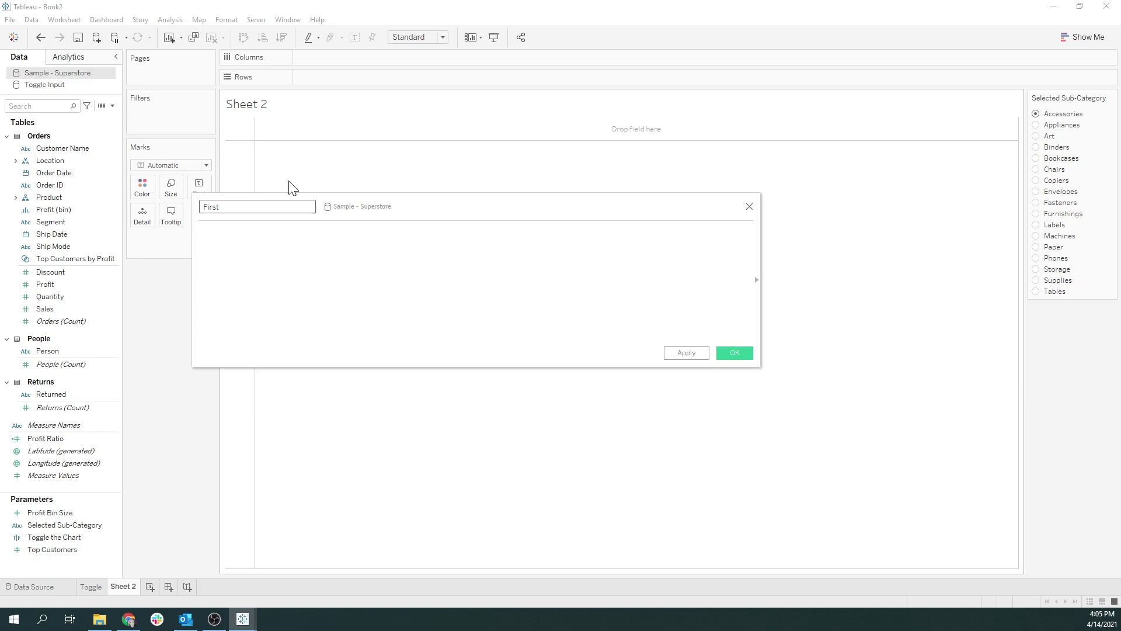
{"action": "type", "text": "Order Date"}
{"action": "key", "text": "Tab"}
Define First Order Date as { FIXED [Customer Name]: MIN([Order Date])} and save the calculation.
{"action": "type", "text": "fix"}
{"action": "key", "text": "Return"}
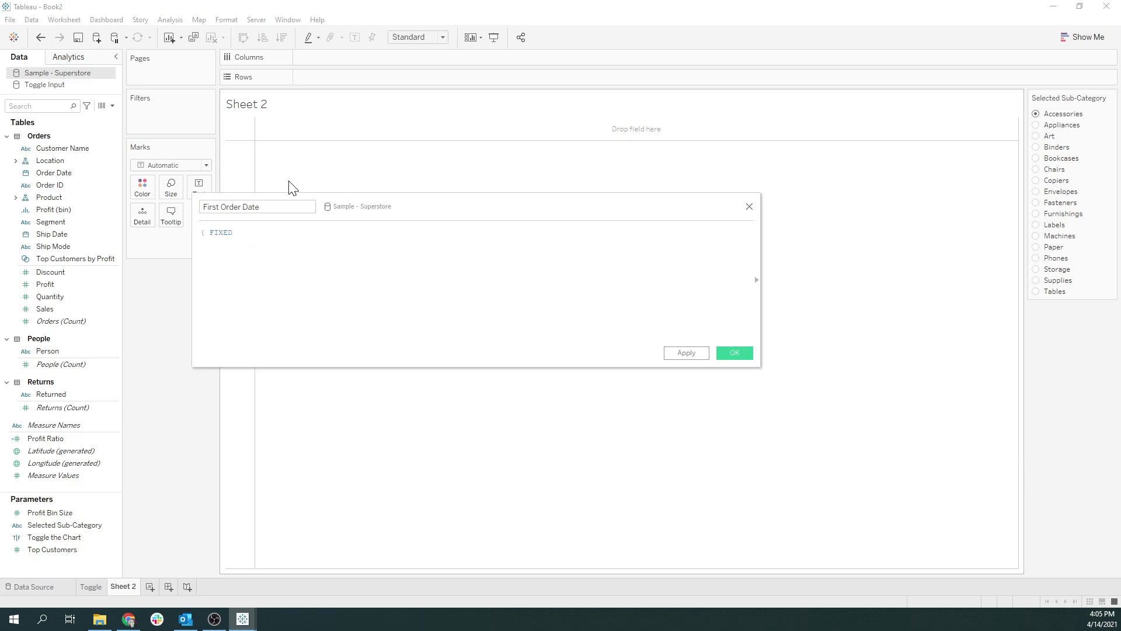
{"action": "type", "text": "cust"}
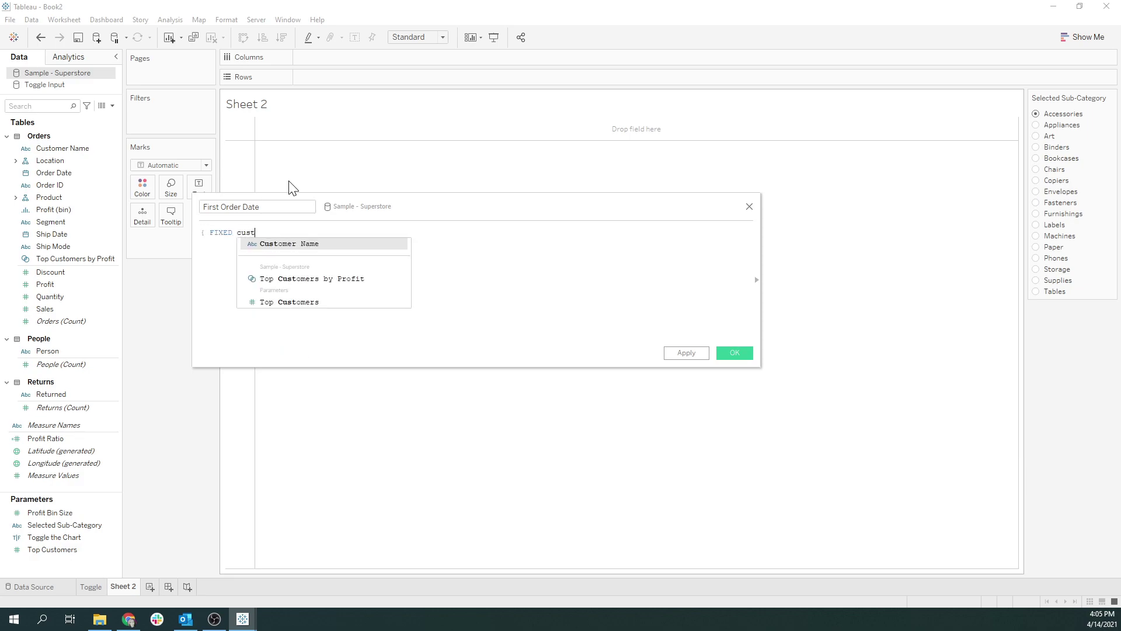
{"action": "key", "text": "Return"}
{"action": "type", "text": ": min"}
{"action": "key", "text": "Return"}
{"action": "type", "text": "order"}
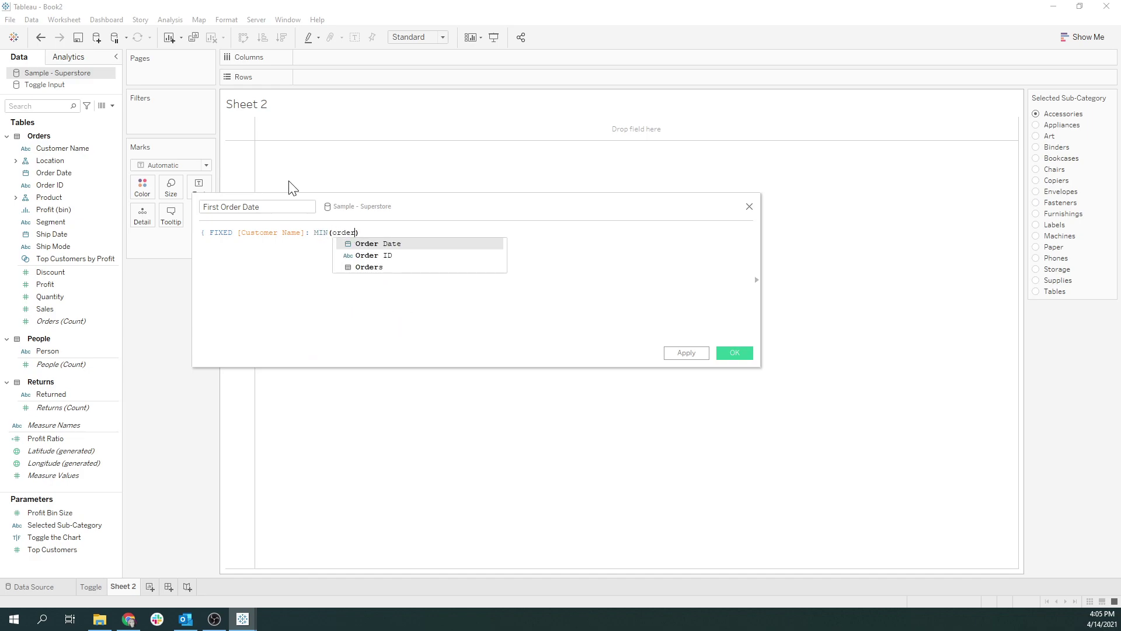
{"action": "key", "text": "Return"}
{"action": "key", "text": "Right"}
{"action": "type", "text": "}"}
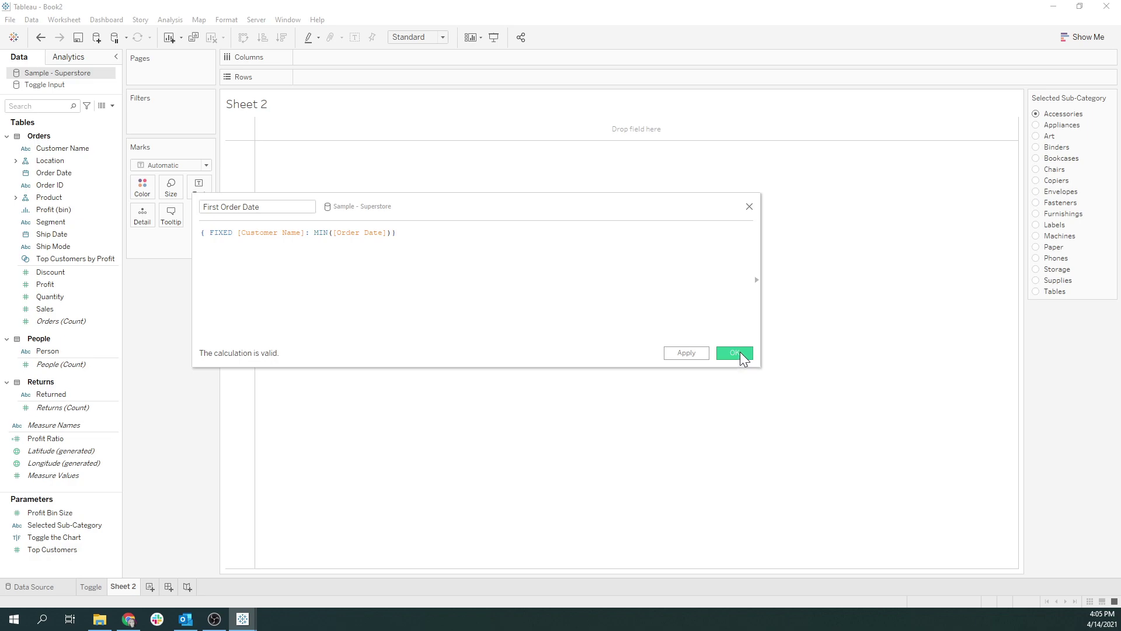
{"action": "left_click", "coordinate": [741, 353]}
Start another calculated field and name it Second Order Date.
{"action": "left_click", "coordinate": [114, 106]}
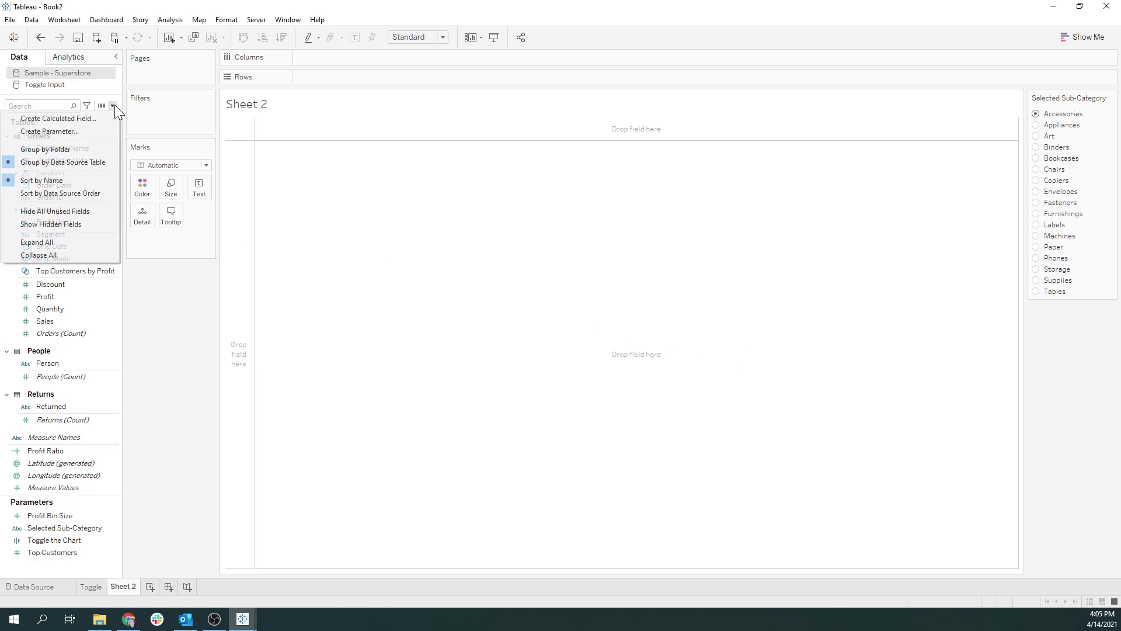
{"action": "left_click", "coordinate": [95, 120]}
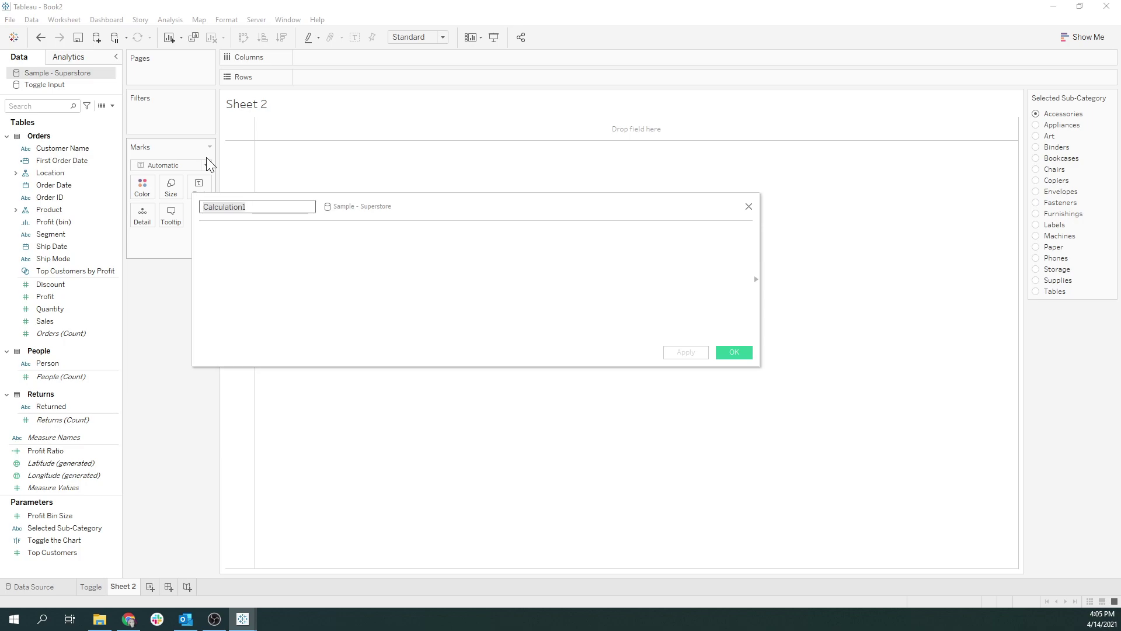
{"action": "key", "text": "BackSpace"}
{"action": "type", "text": "Secon"}
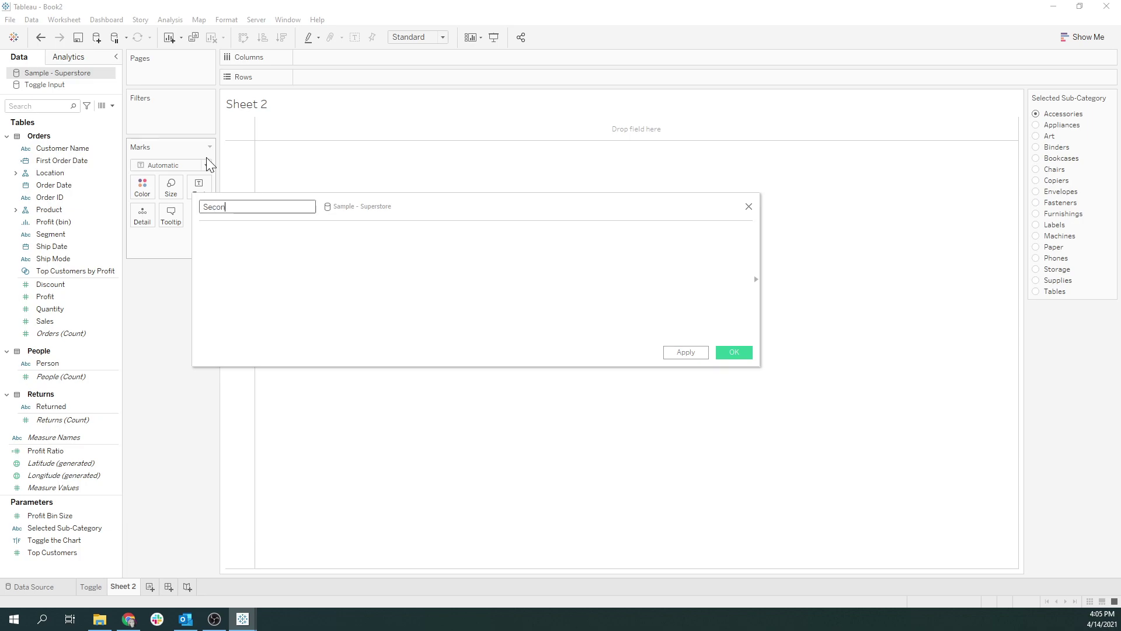
{"action": "type", "text": "d Date Order"}
{"action": "key", "text": "BackSpace"}
{"action": "key", "text": "BackSpace"}
{"action": "key", "text": "BackSpace"}
{"action": "key", "text": "BackSpace"}
{"action": "key", "text": "BackSpace"}
{"action": "key", "text": "BackSpace"}
{"action": "key", "text": "BackSpace"}
{"action": "key", "text": "BackSpace"}
{"action": "key", "text": "BackSpace"}
{"action": "key", "text": "BackSpace"}
{"action": "key", "text": "BackSpace"}
{"action": "key", "text": "BackSpace"}
{"action": "type", "text": "nd Order Date"}
{"action": "key", "text": "Tab"}
Begin the Second Order Date formula with { FIXED [Customer Name]: min ( and continue on a new line.
{"action": "type", "text": "{ FIXED cu"}
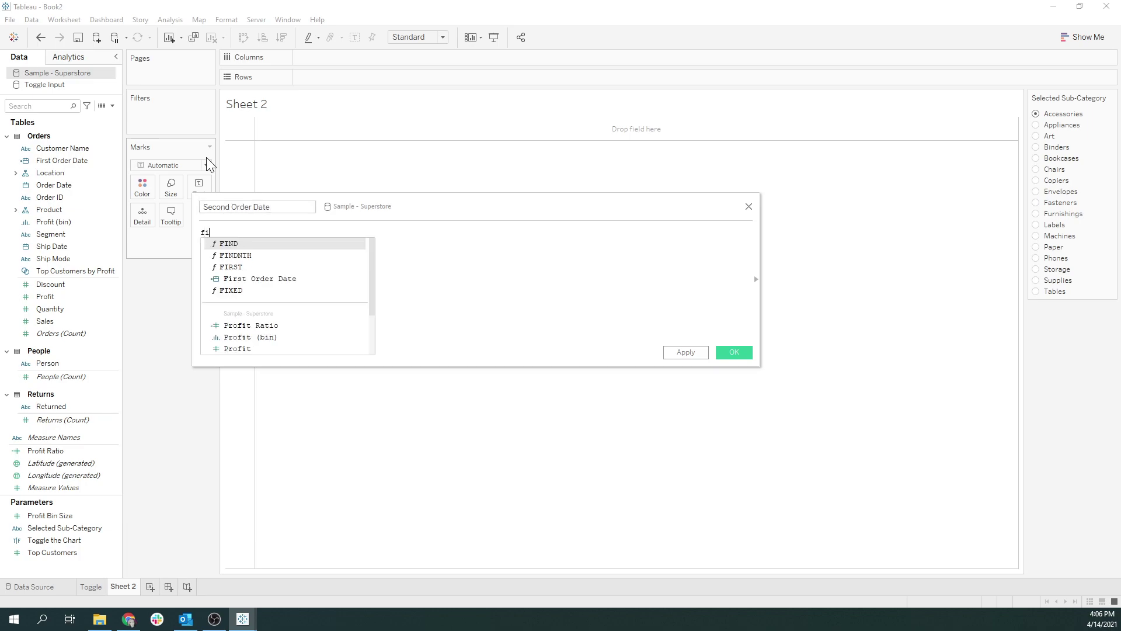
{"action": "type", "text": "st"}
{"action": "key", "text": "Return"}
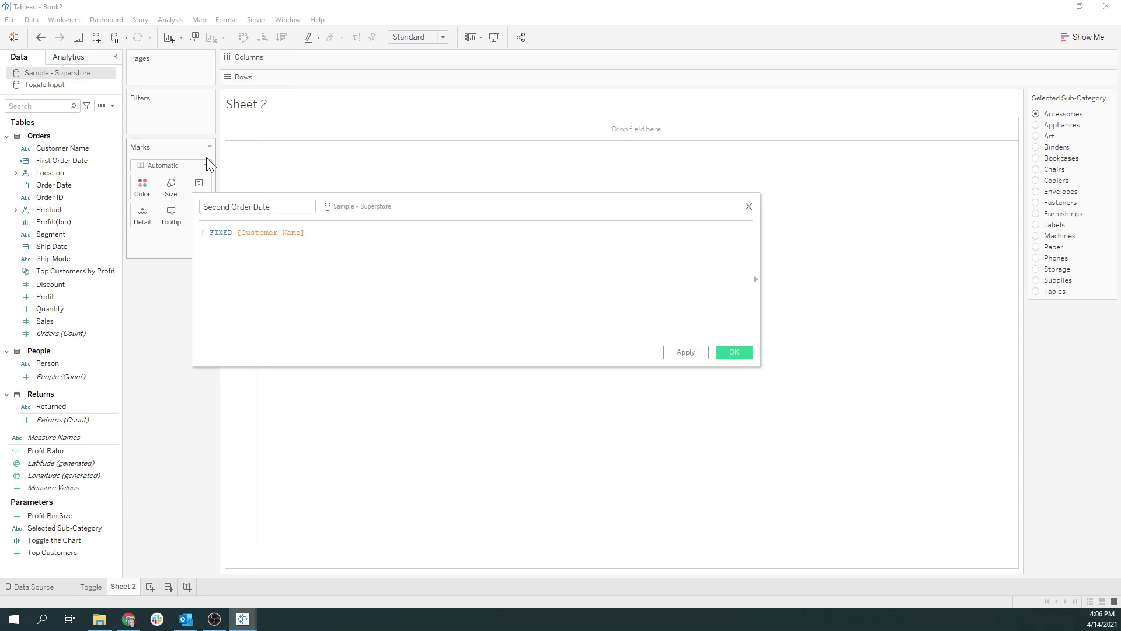
{"action": "type", "text": ": min "}
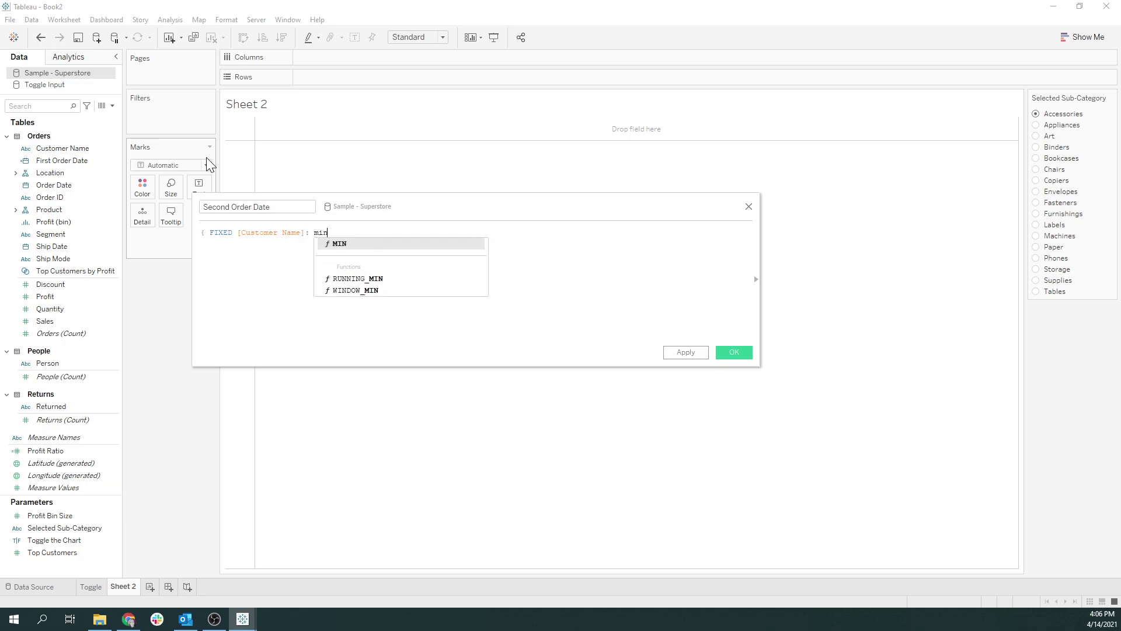
{"action": "type", "text": "("}
{"action": "key", "text": "Return"}
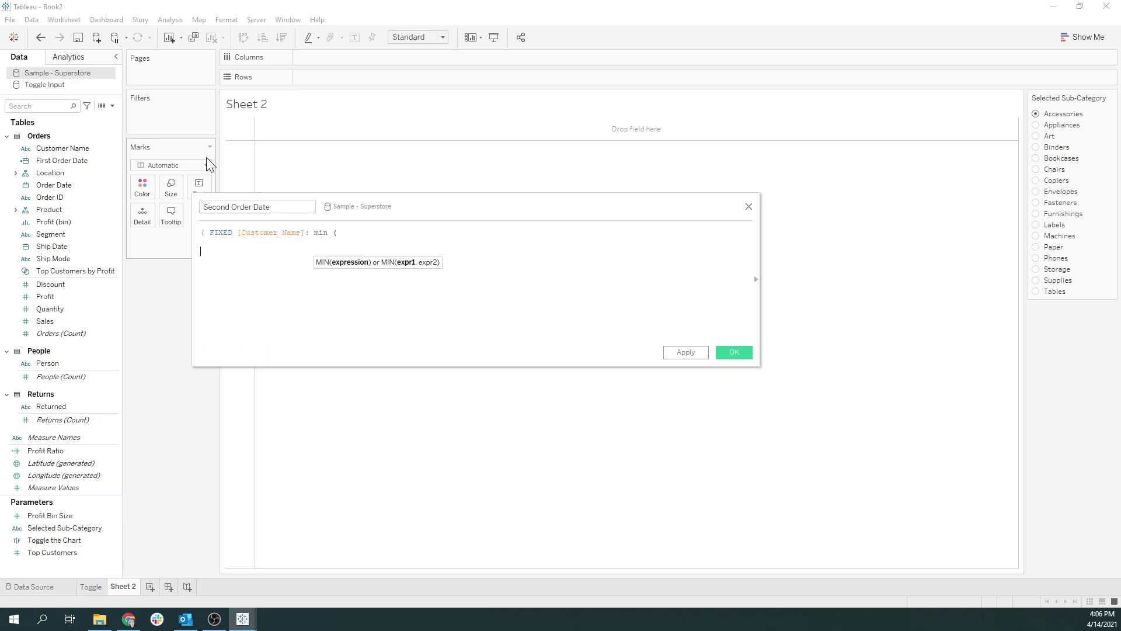
Complete the formula with if [Order Date]> [First Order Date] then [Order Date] END)} and save the calculation.
{"action": "type", "text": "if [Order Date]> f"}
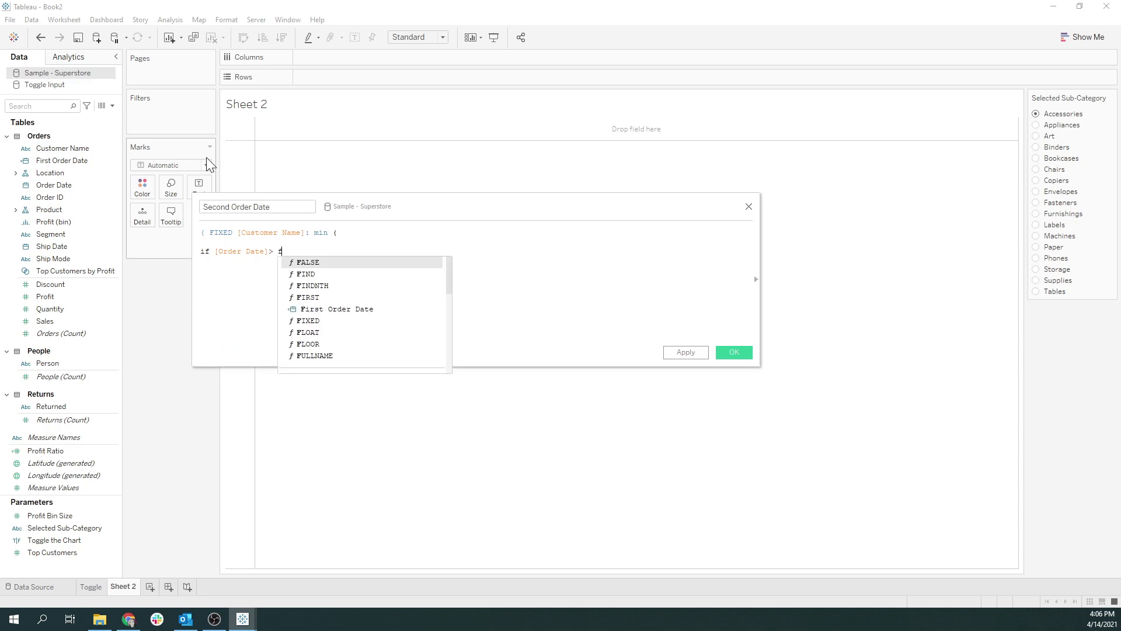
{"action": "type", "text": "irst"}
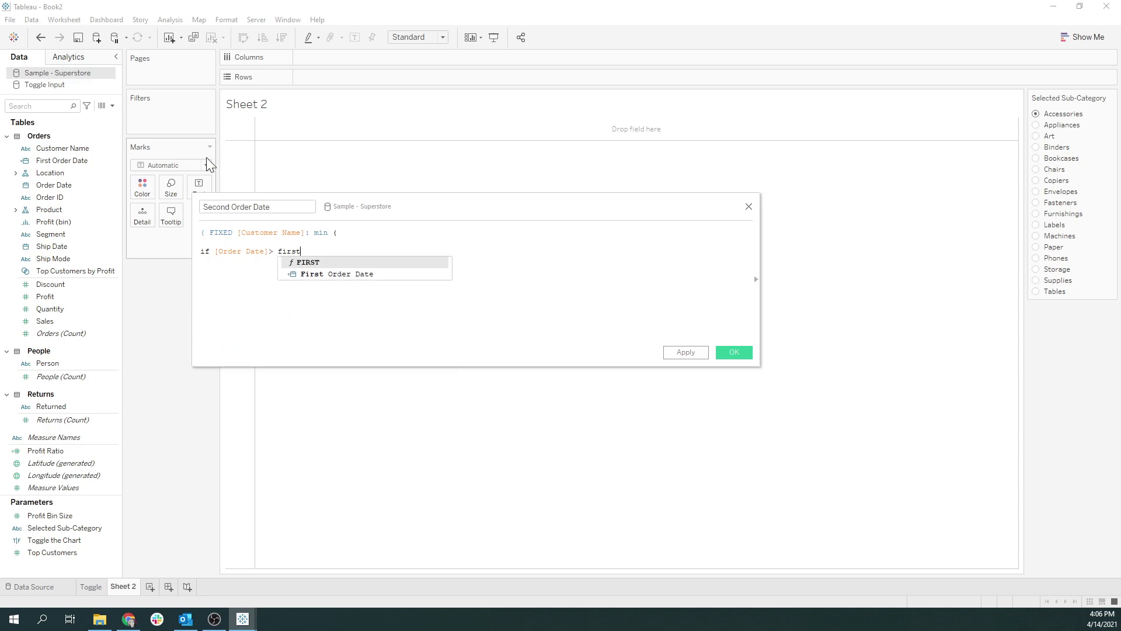
{"action": "key", "text": "Down"}
{"action": "key", "text": "Return"}
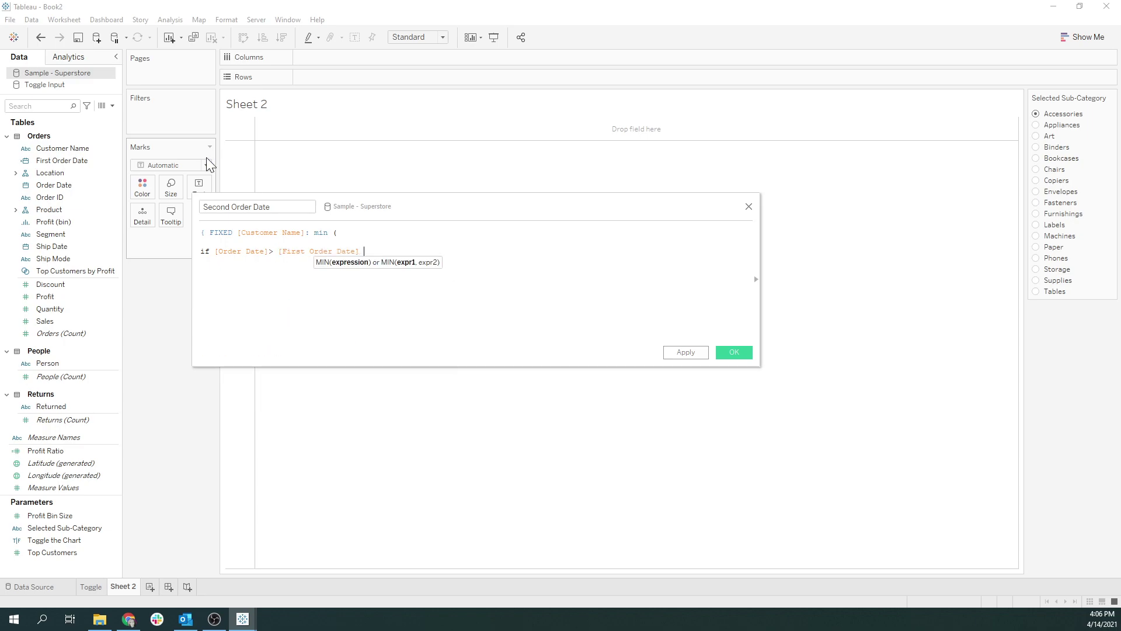
{"action": "type", "text": ","}
{"action": "key", "text": "BackSpace"}
{"action": "type", "text": "then order"}
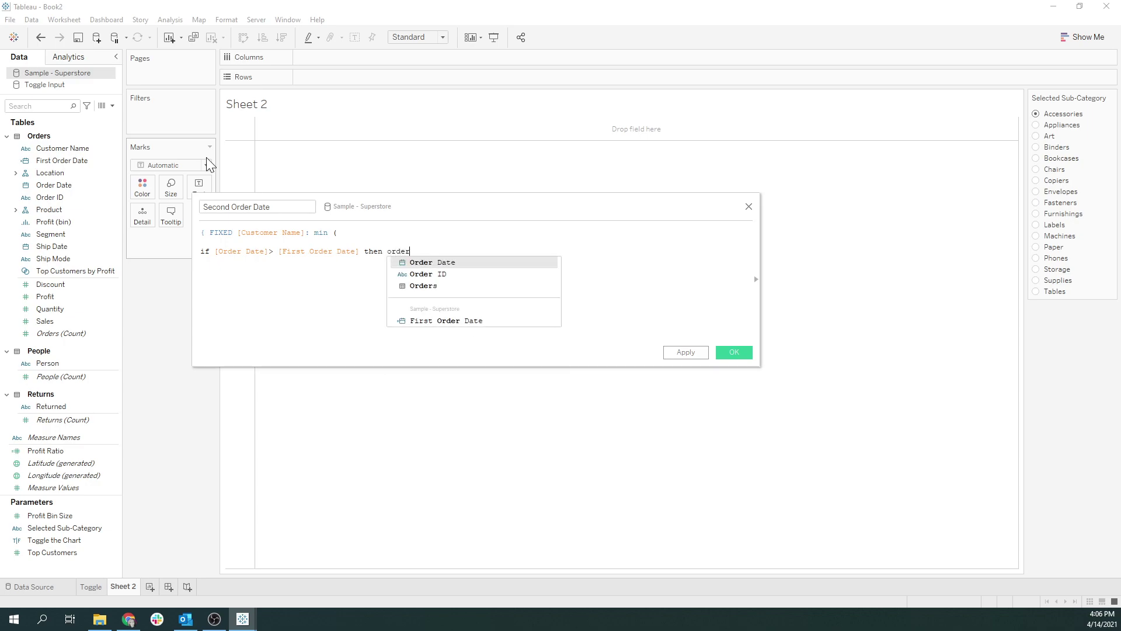
{"action": "key", "text": "Return"}
{"action": "type", "text": "end"}
{"action": "key", "text": "Return"}
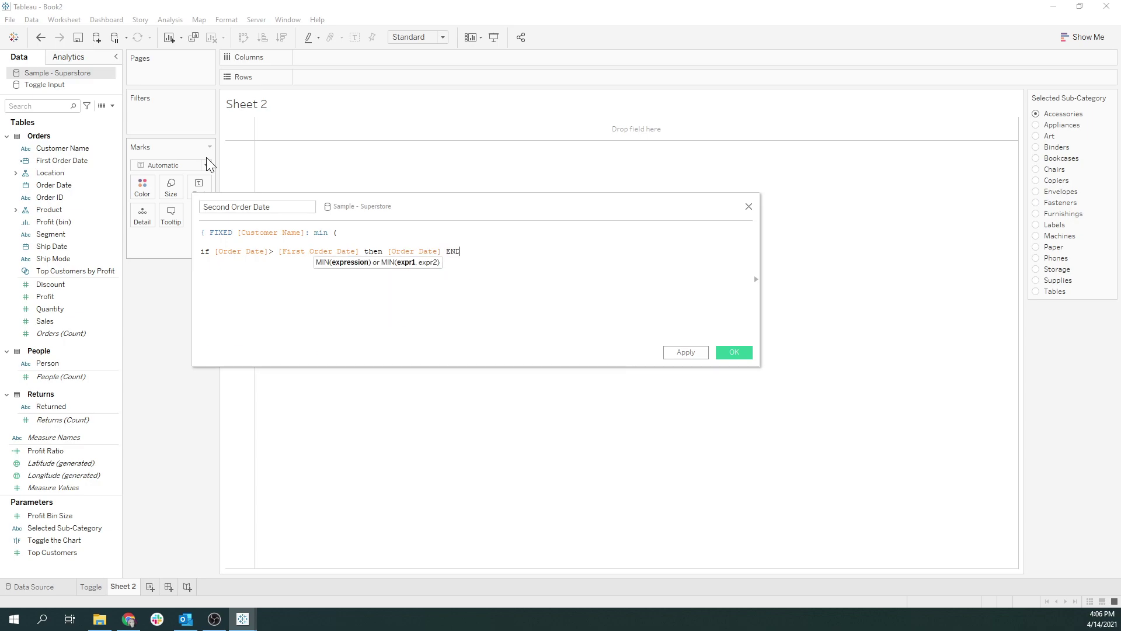
{"action": "type", "text": ")"}
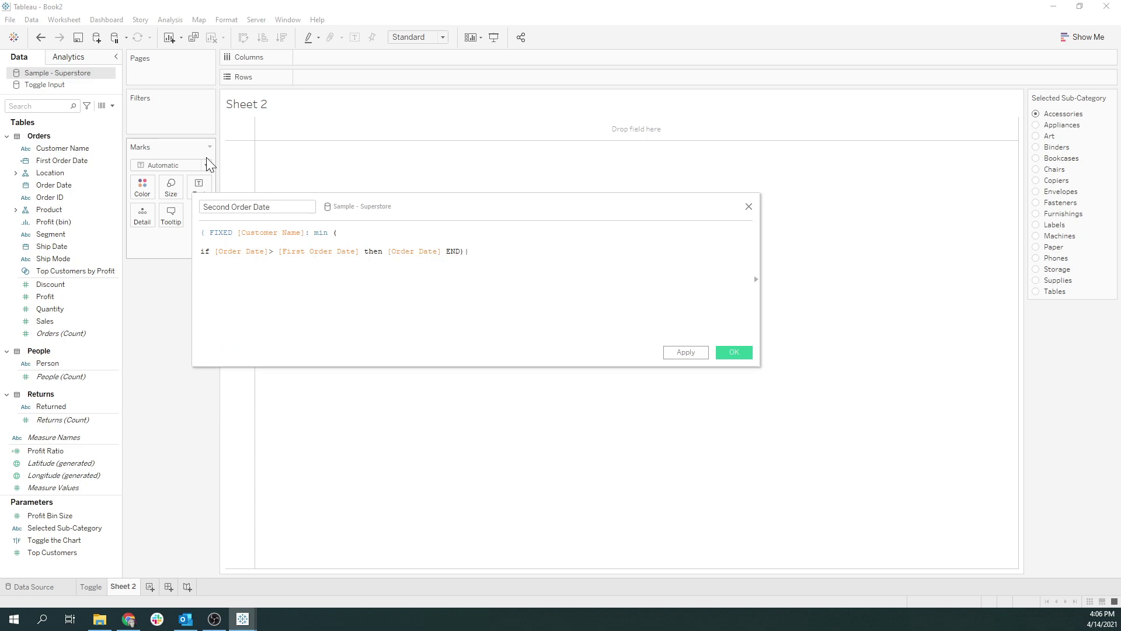
{"action": "type", "text": "}"}
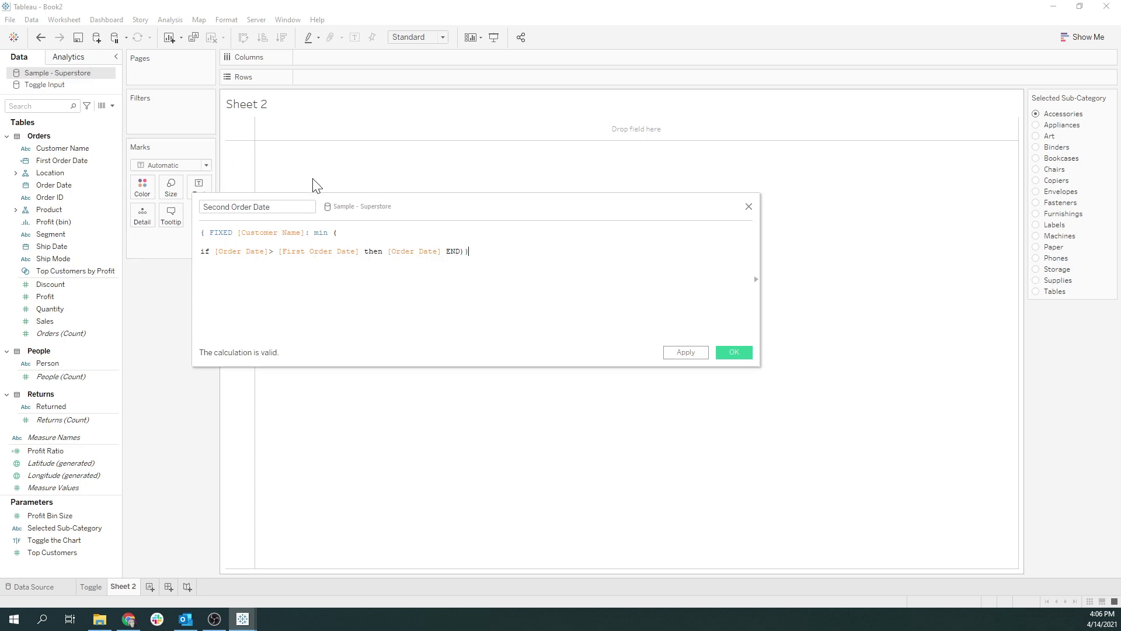
{"action": "left_click", "coordinate": [736, 351]}
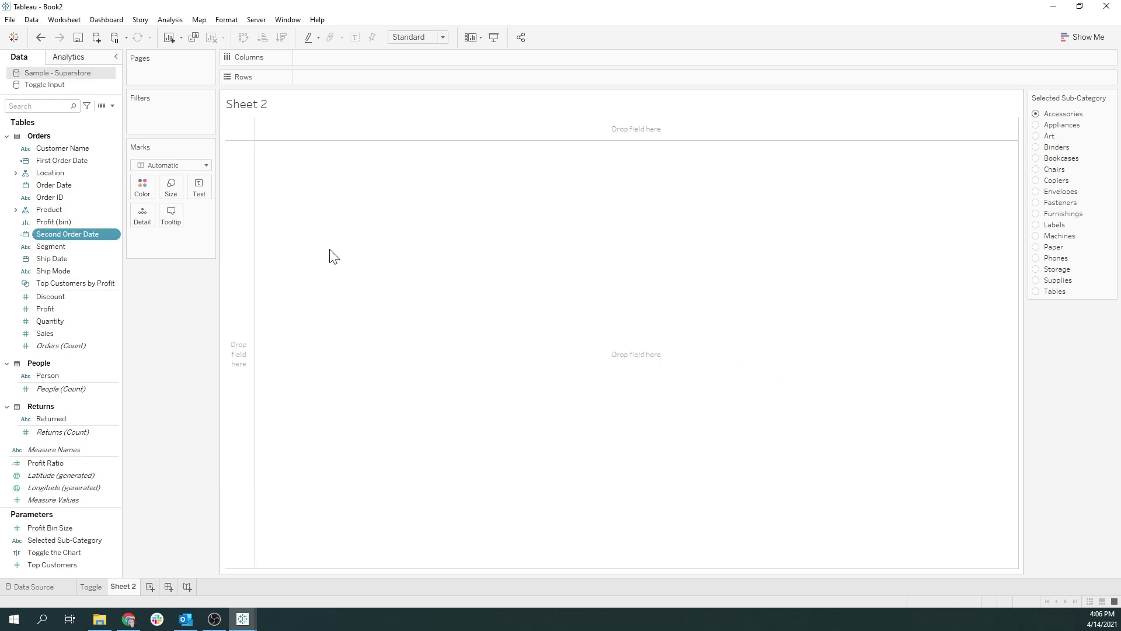
Start a new calculated field named "Is this the Second Purchase Date?".
{"action": "left_click", "coordinate": [112, 106]}
{"action": "left_click", "coordinate": [93, 121]}
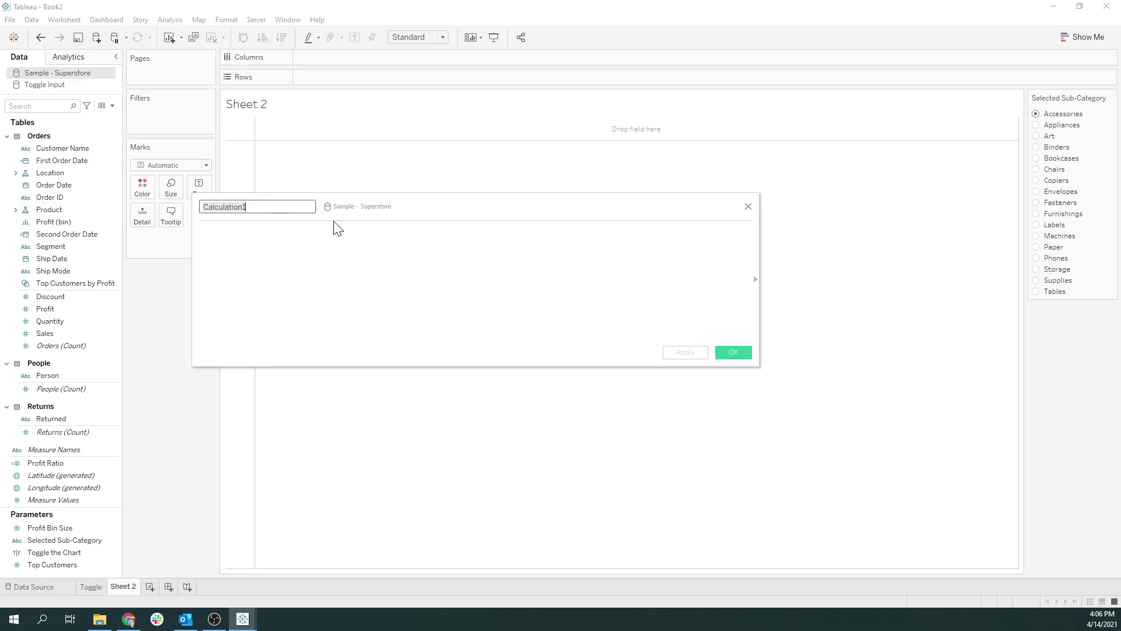
{"action": "type", "text": "Is "}
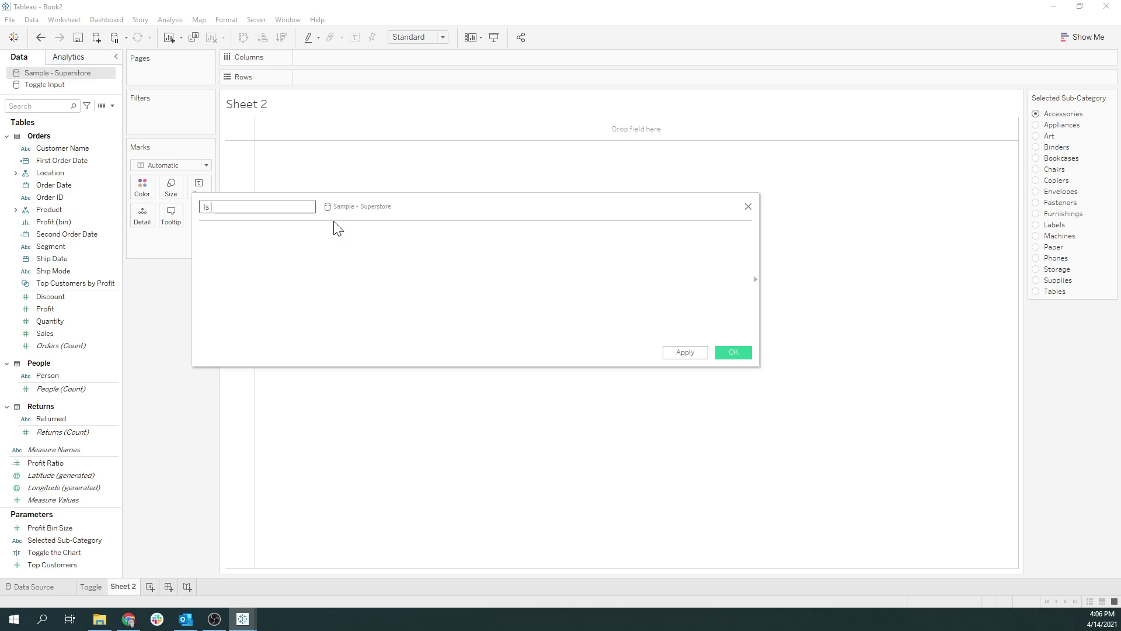
{"action": "type", "text": "this the Second Purchase Date?"}
{"action": "key", "text": "Tab"}
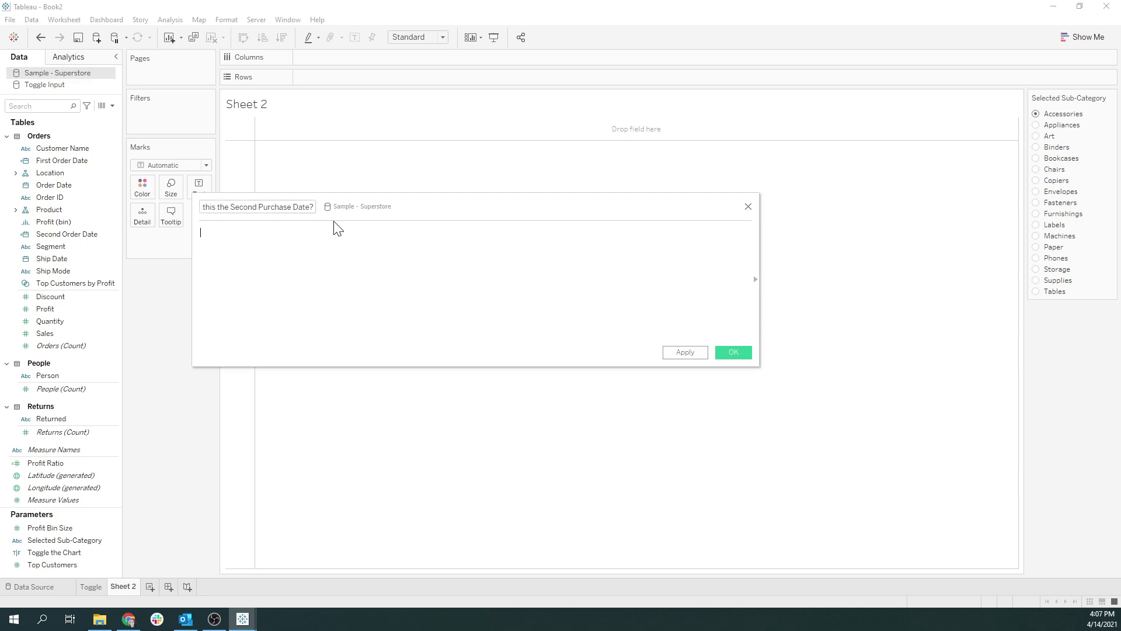
Write an if formula returning TRUE when [Order Date]=[Second Order Date] and FALSE otherwise, and save the calculation.
{"action": "type", "text": "if ord"}
{"action": "key", "text": "Return"}
{"action": "type", "text": "=secon"}
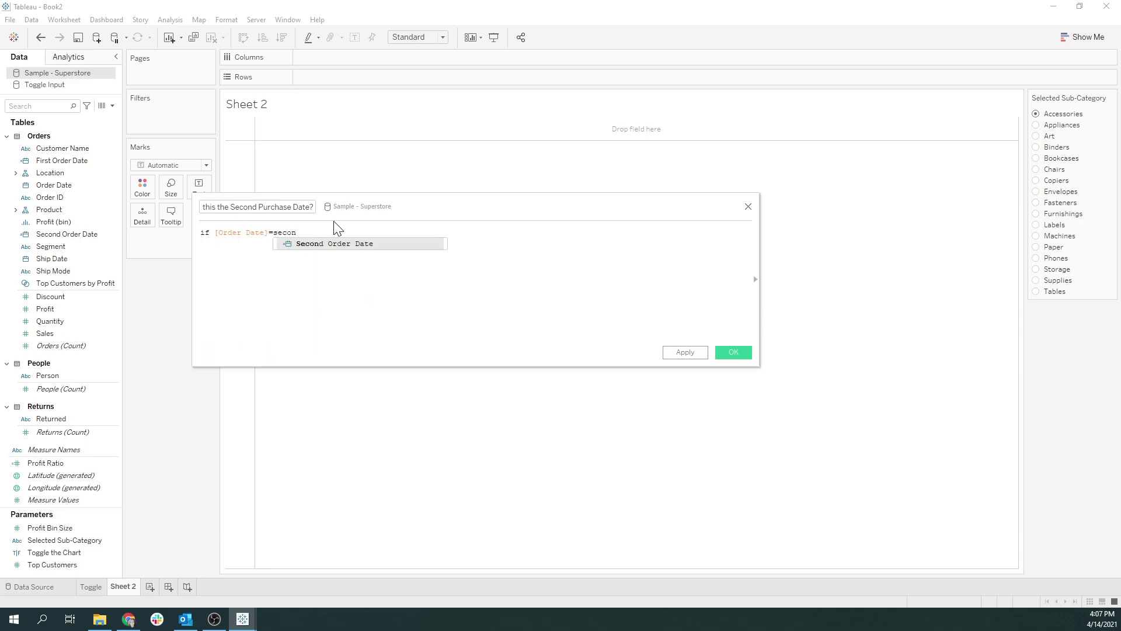
{"action": "key", "text": "Return"}
{"action": "type", "text": "then tru"}
{"action": "key", "text": "Return"}
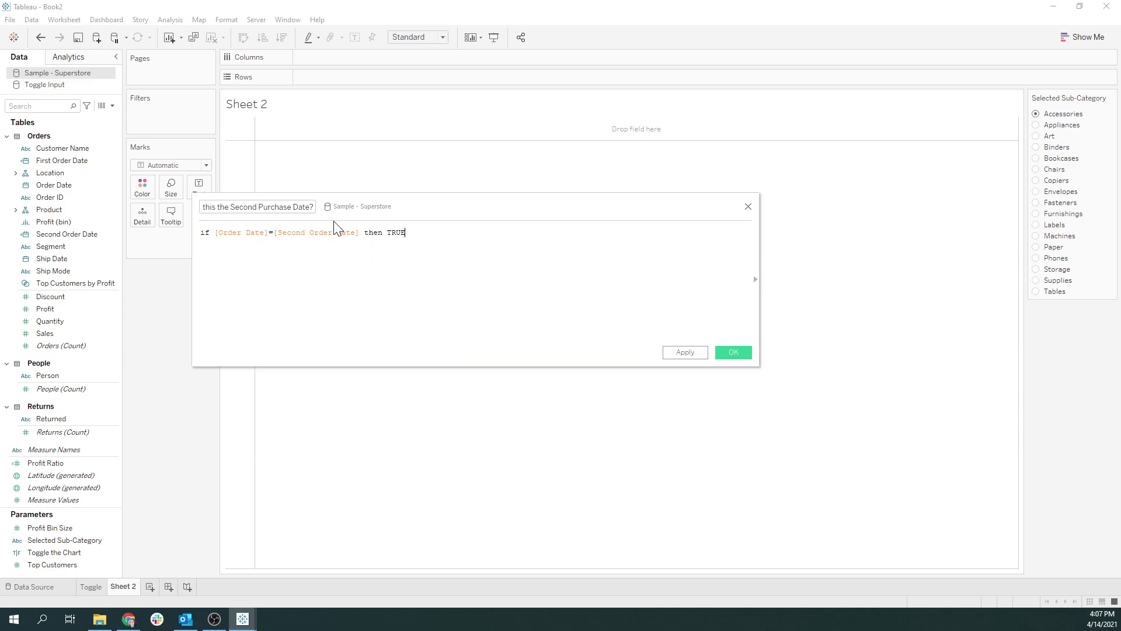
{"action": "type", "text": "e"}
{"action": "type", "text": "FALSE end"}
{"action": "left_click", "coordinate": [734, 352]}
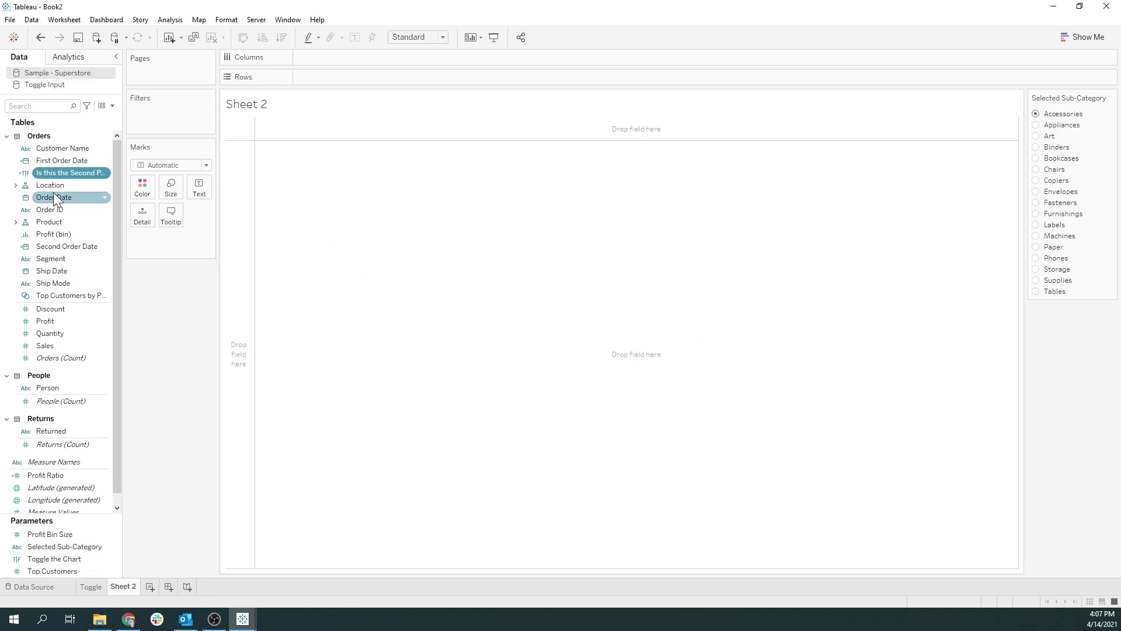
Filter the sheet by "Is this the Second Purchase Date?", keeping only True.
{"action": "left_click_drag", "start_coordinate": [57, 171], "coordinate": [183, 129]}
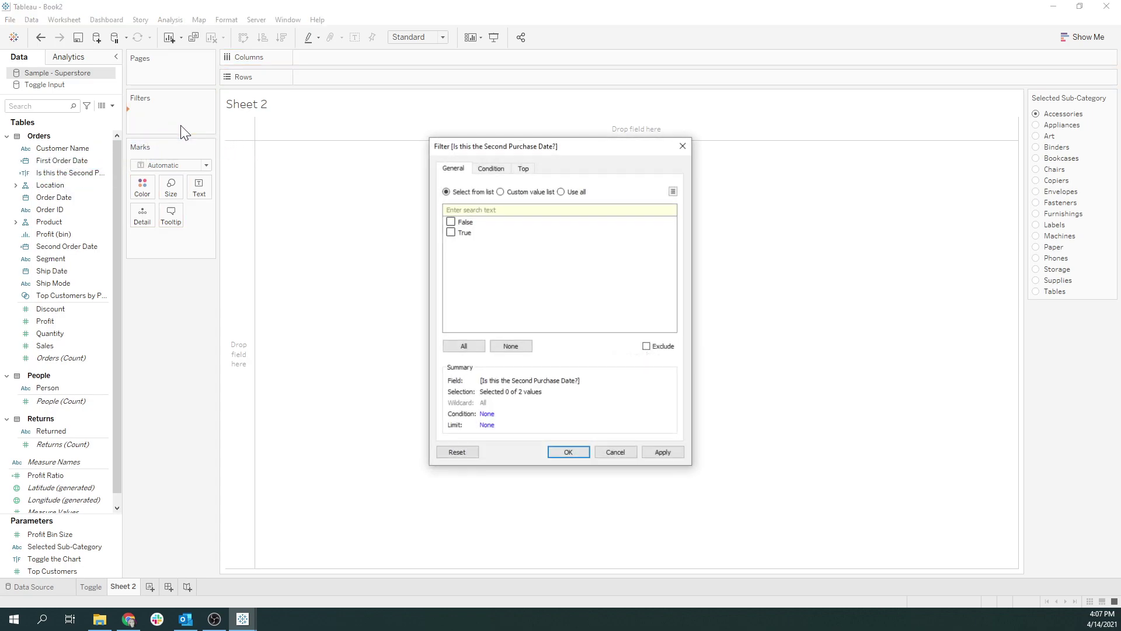
{"action": "left_click", "coordinate": [450, 232]}
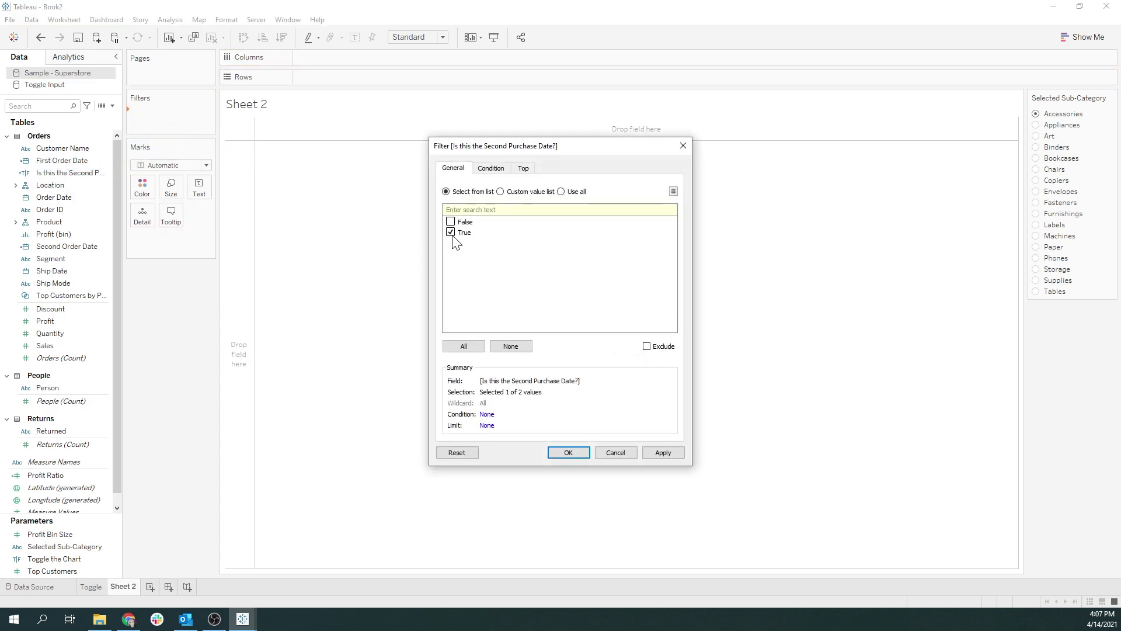
{"action": "left_click", "coordinate": [672, 455]}
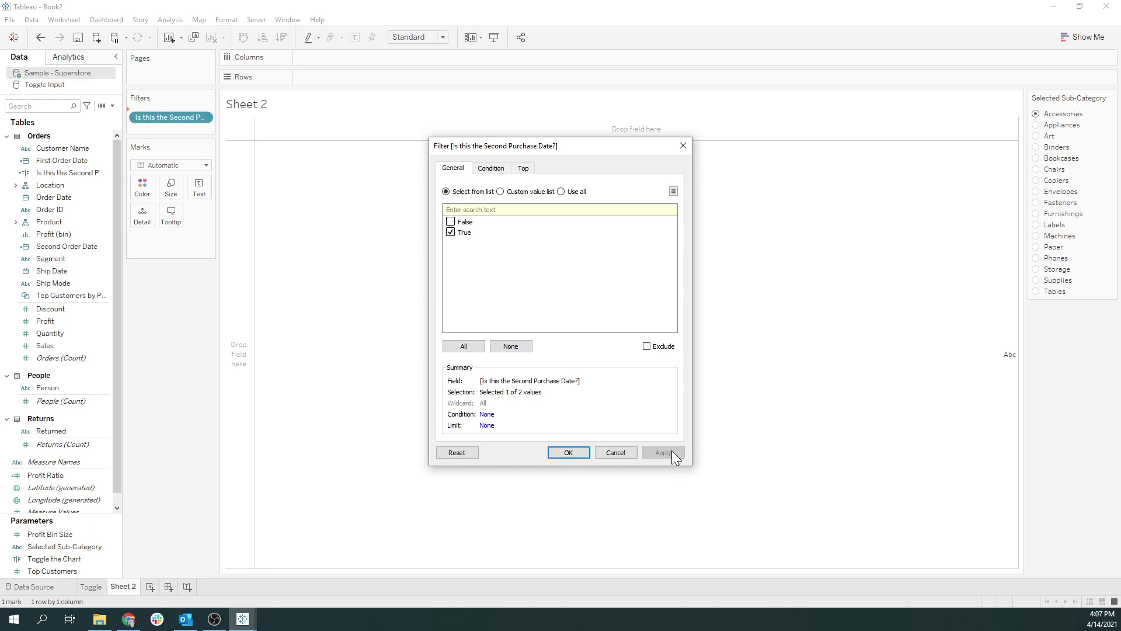
{"action": "left_click", "coordinate": [565, 454]}
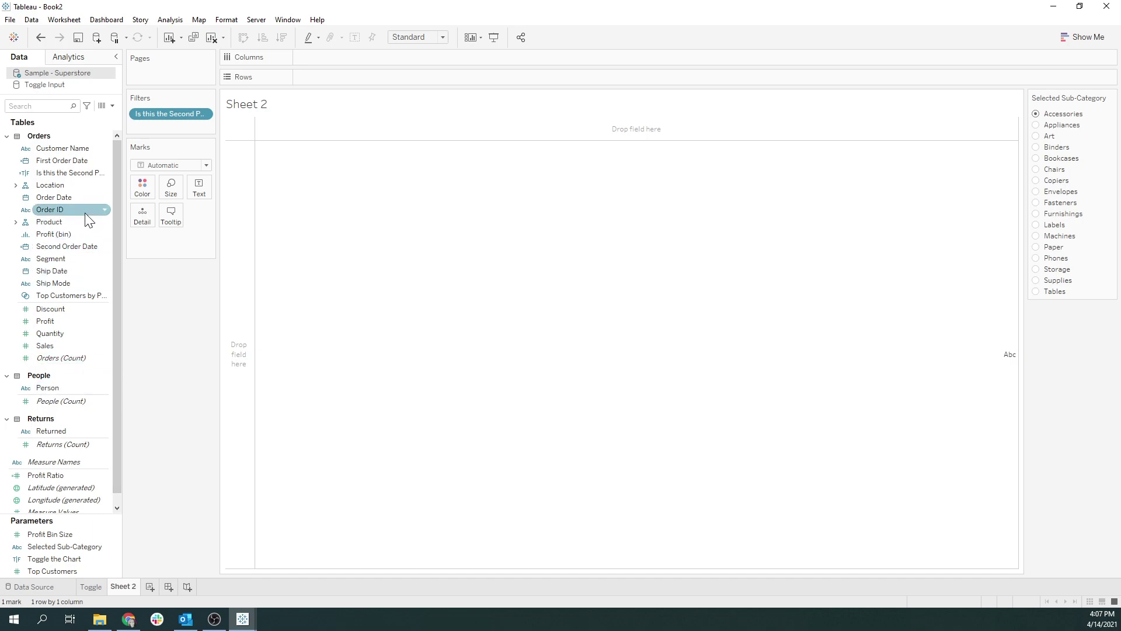
Start a new calculated field named Add'l Sub-Categories.
{"action": "left_click", "coordinate": [103, 107]}
{"action": "left_click", "coordinate": [87, 118]}
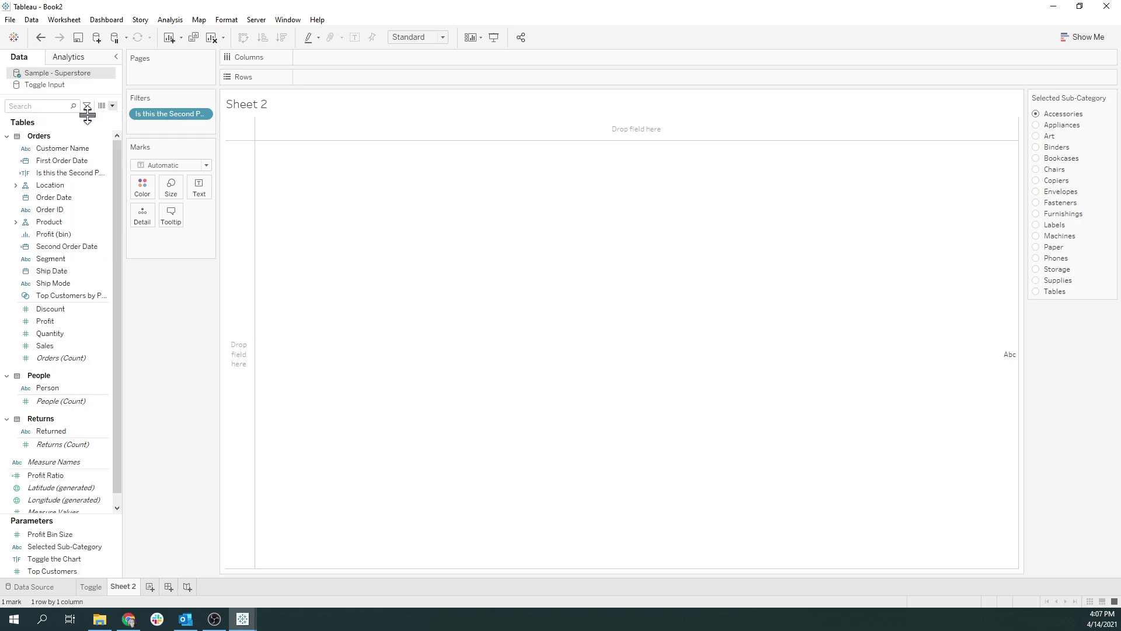
{"action": "type", "text": "A"}
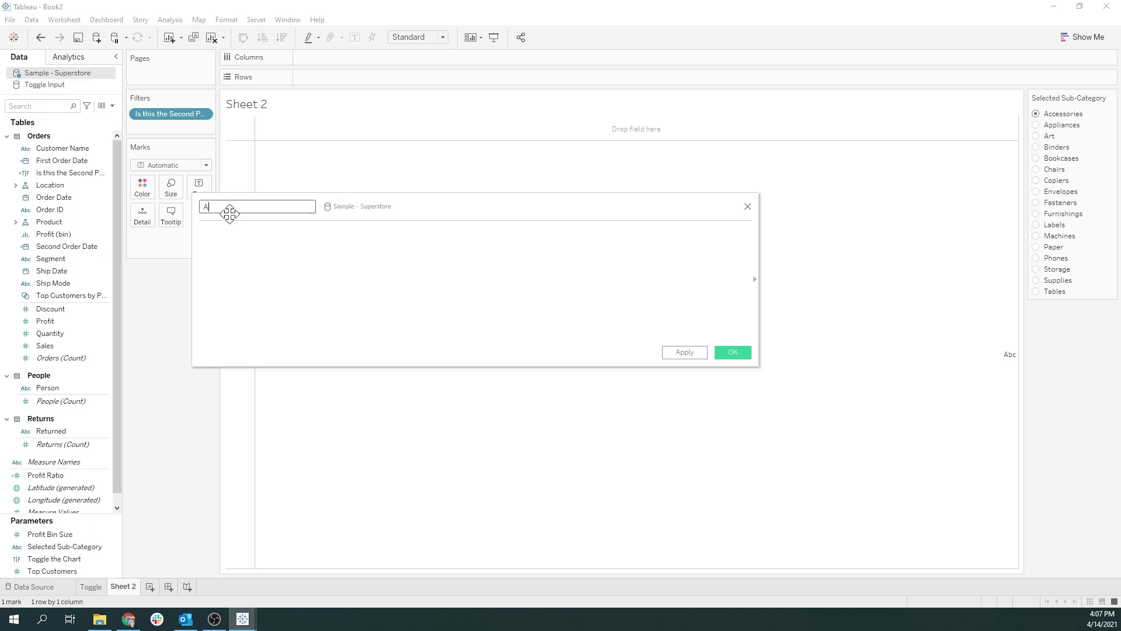
{"action": "type", "text": "dd'l Sub-Categories"}
{"action": "key", "text": "Tab"}
Begin the formula with the comment "//every sub-category labeled except for the one that was selected".
{"action": "type", "text": "//"}
{"action": "type", "text": "nc"}
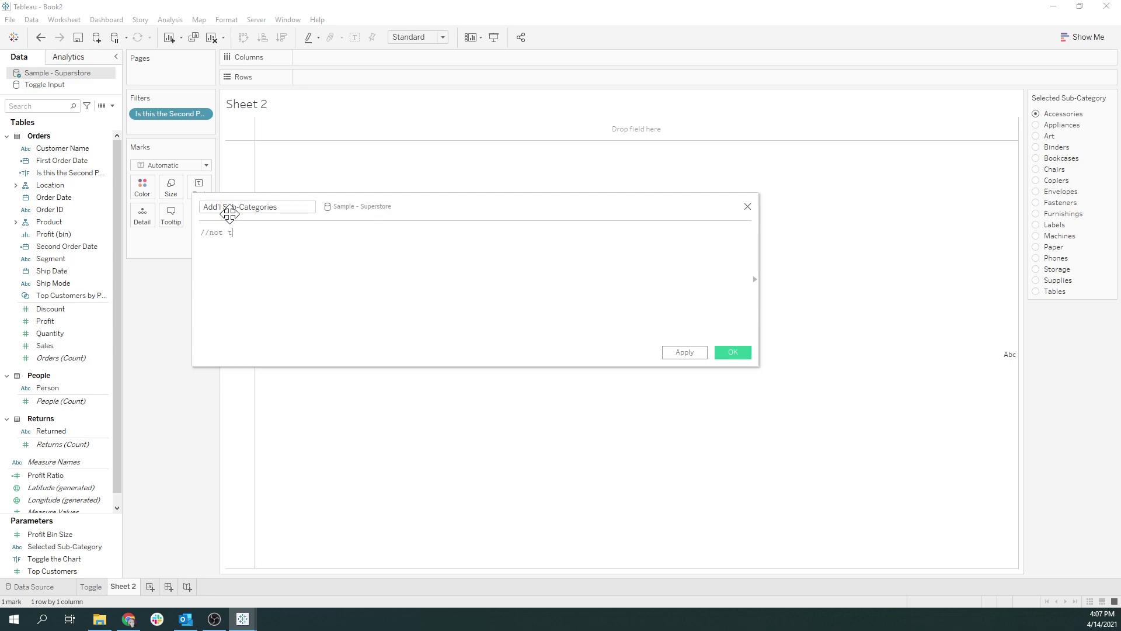
{"action": "key", "text": "BackSpace"}
{"action": "type", "text": "every sub-category labeled except for the one that was "}
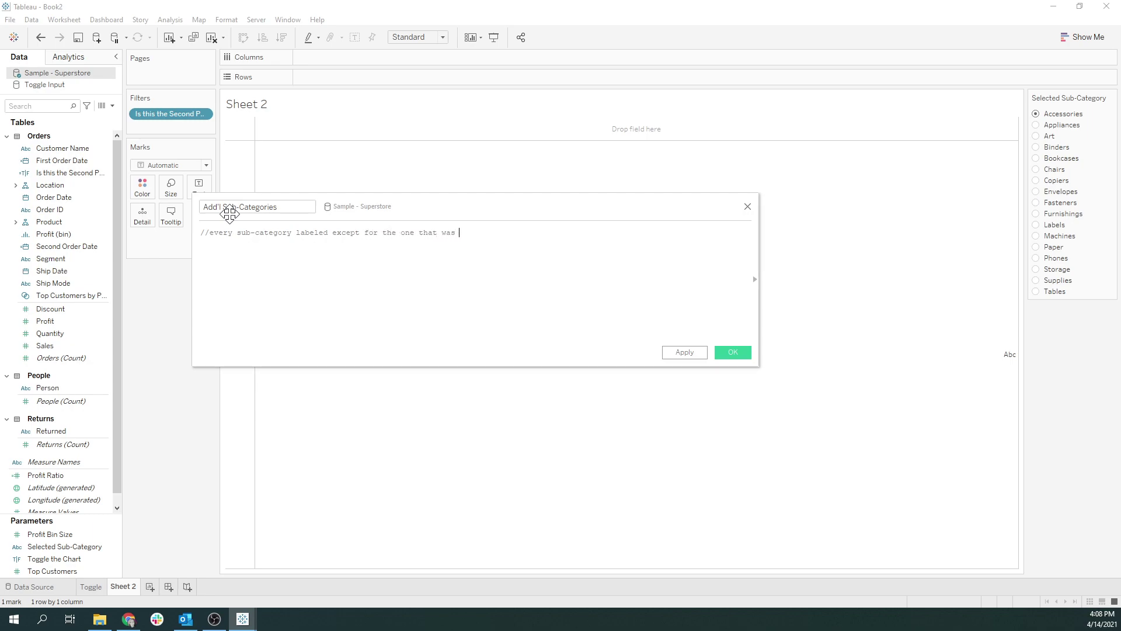
{"action": "type", "text": "selected"}
{"action": "key", "text": "Return"}
{"action": "key", "text": "Return"}
Write a formula returning [Sub-Category] when [Sub-Category]<>[Selected Sub-Category] and "N/A" otherwise, and save the calculation.
{"action": "type", "text": "if sub-"}
{"action": "key", "text": "BackSpace"}
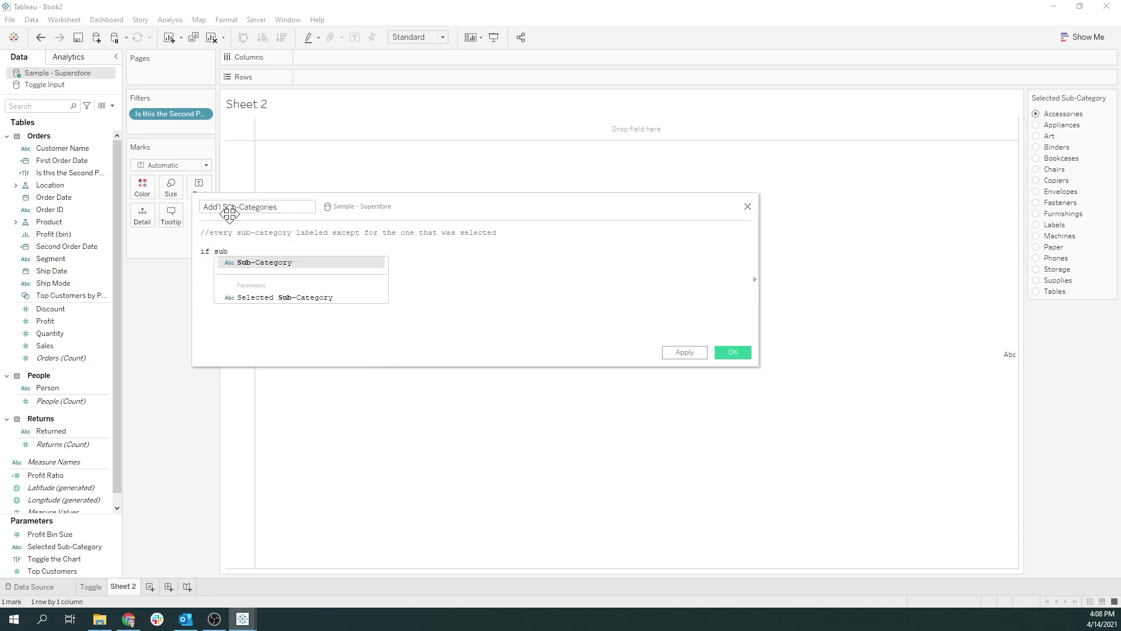
{"action": "key", "text": "Return"}
{"action": "type", "text": "<>"}
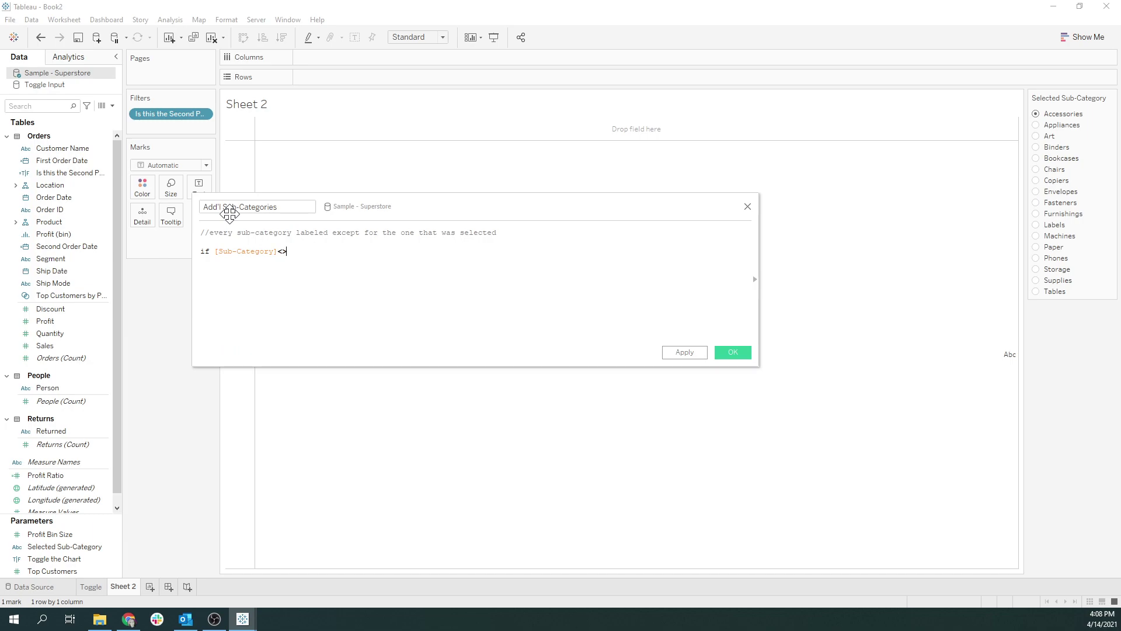
{"action": "type", "text": "sele"}
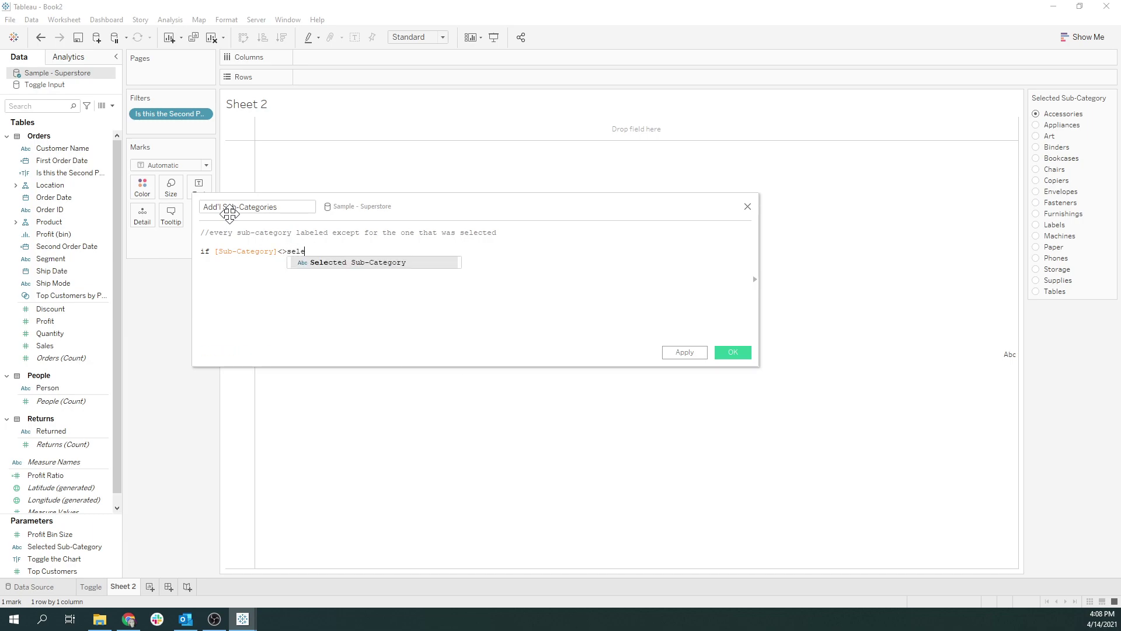
{"action": "key", "text": "Return"}
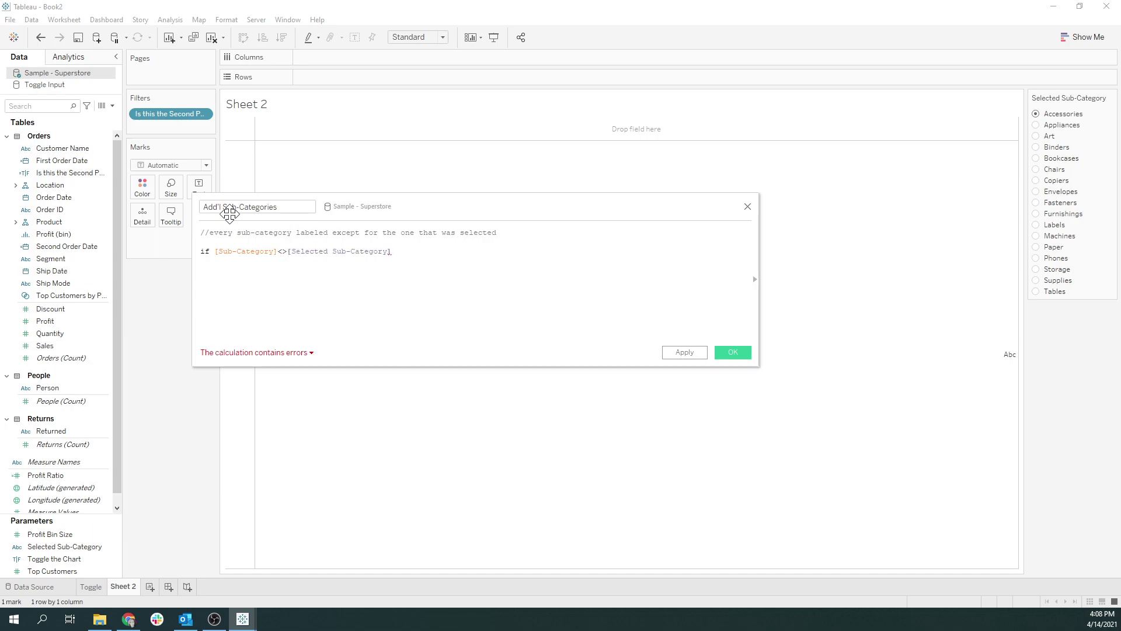
{"action": "type", "text": "then sub"}
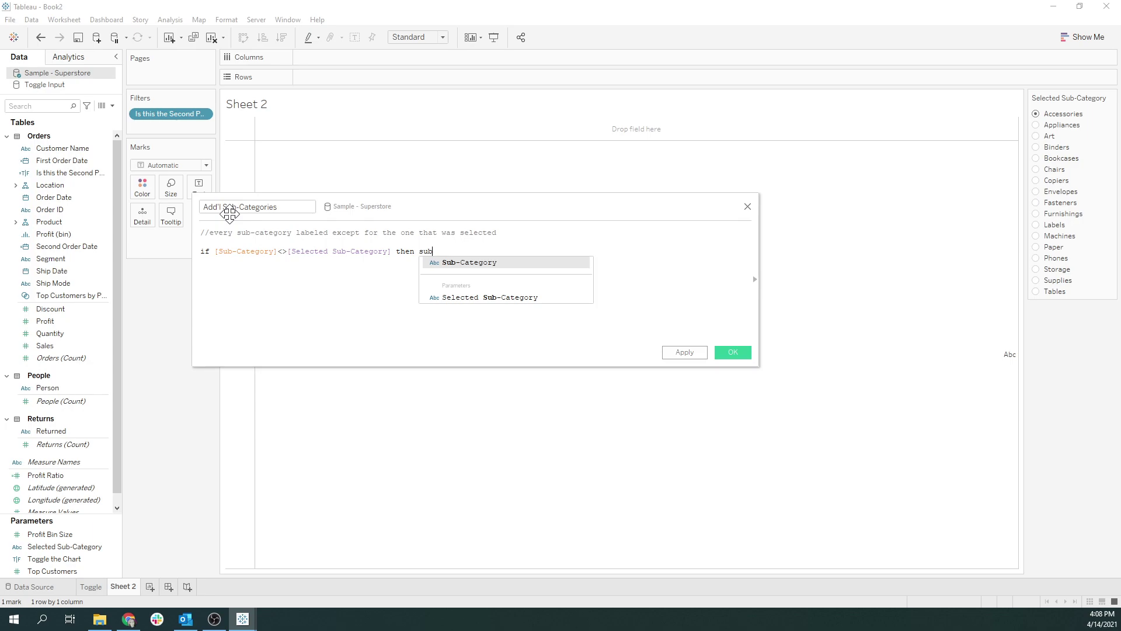
{"action": "key", "text": "Return"}
{"action": "type", "text": "ELSE"}
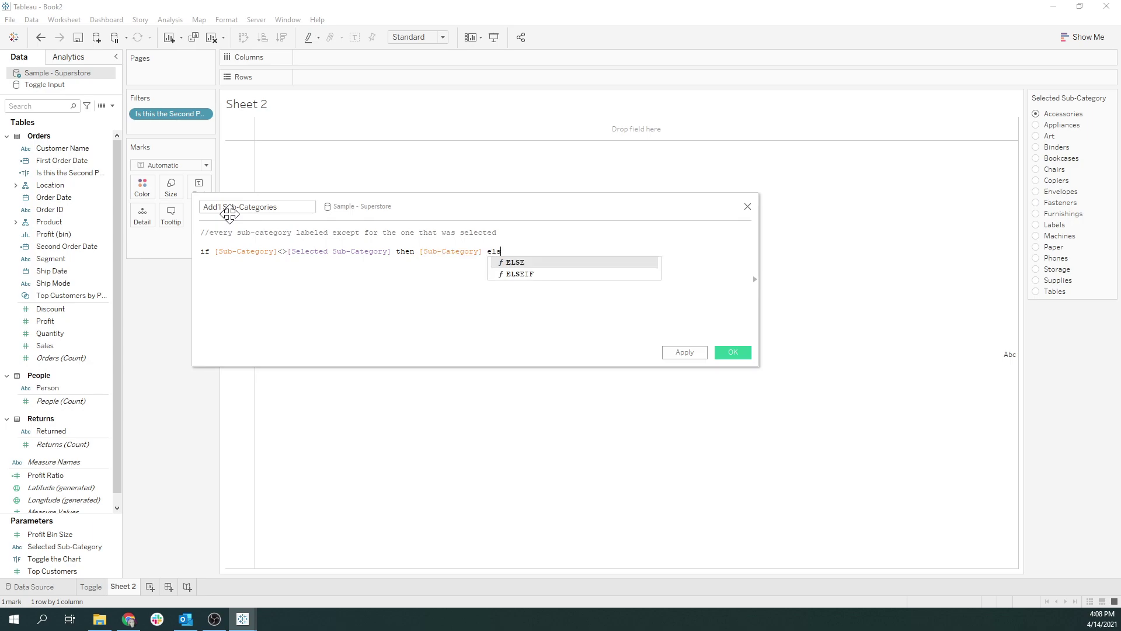
{"action": "type", "text": " \"N/"}
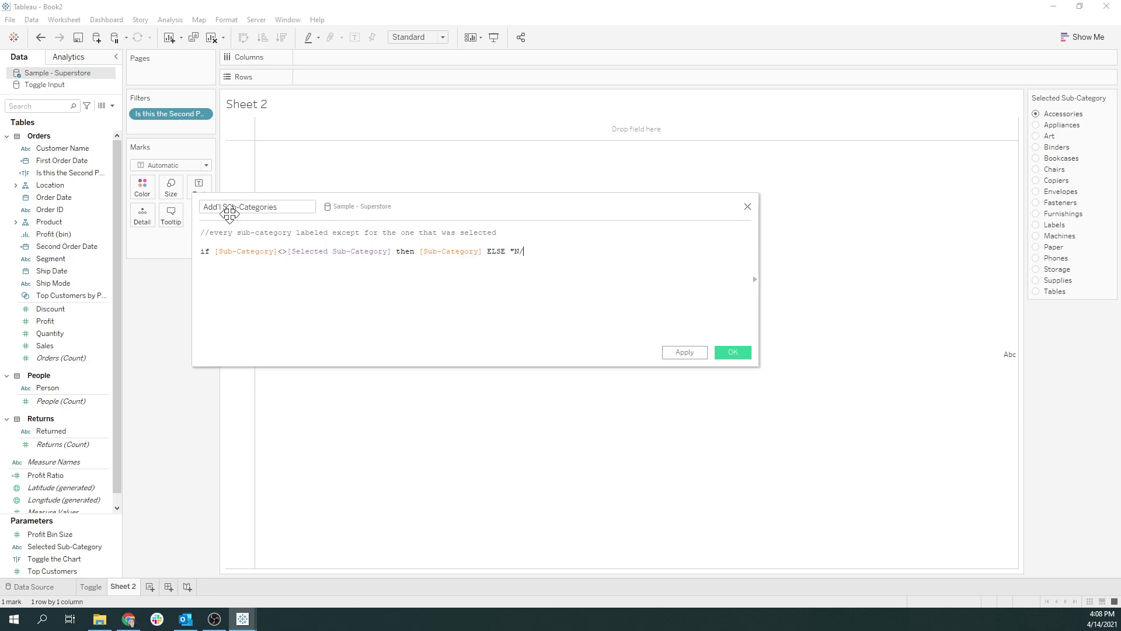
{"action": "type", "text": "A\" END"}
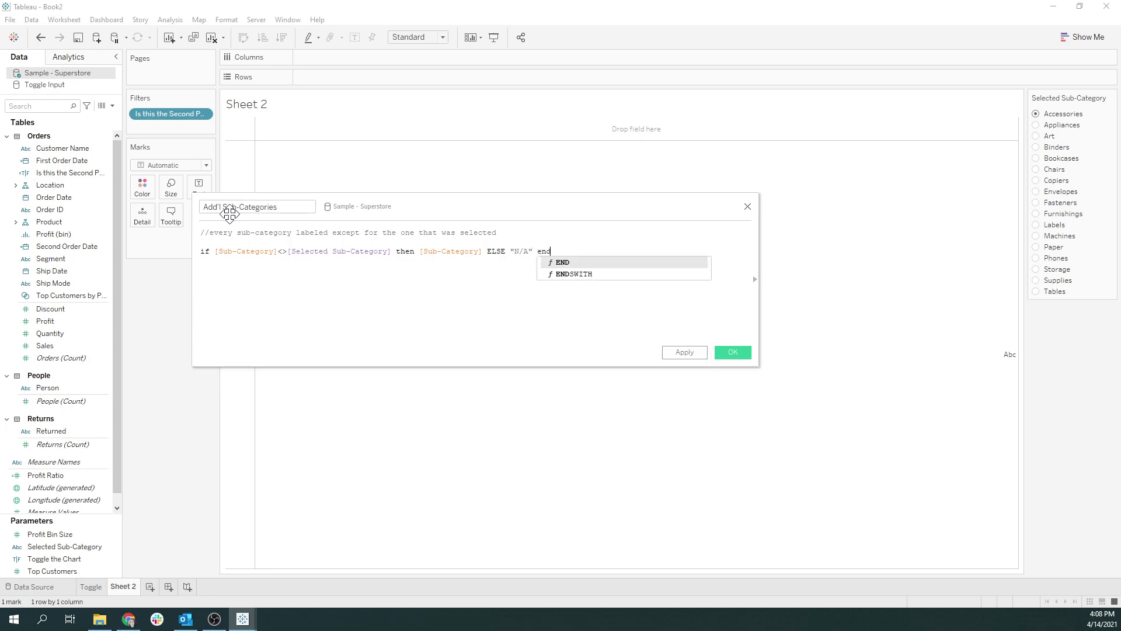
{"action": "left_click", "coordinate": [739, 350]}
List Add'l Sub-Categories as rows and test it with Binders, Fasteners and Chairs as the selected sub-category.
{"action": "double_click", "coordinate": [75, 148]}
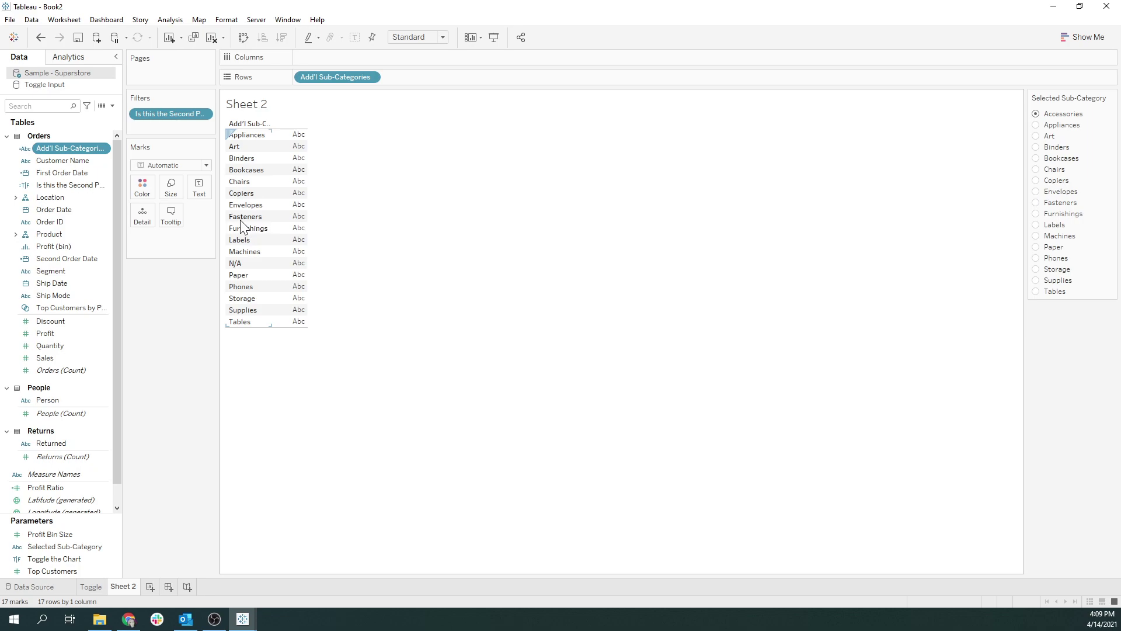
{"action": "left_click", "coordinate": [1037, 147]}
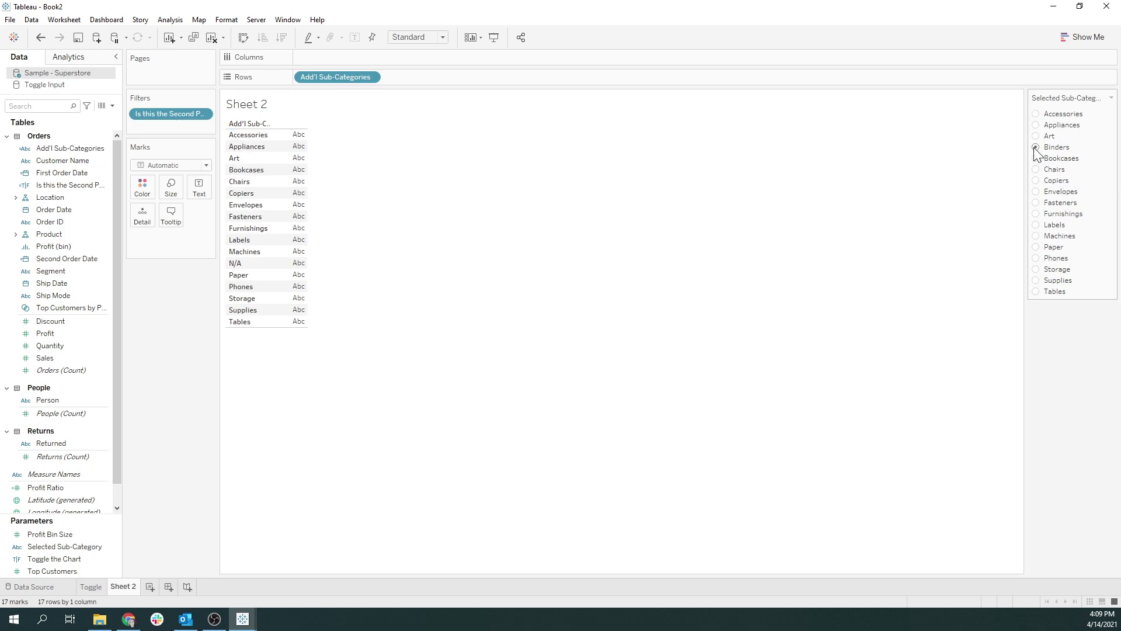
{"action": "left_click", "coordinate": [1036, 202]}
{"action": "left_click", "coordinate": [1035, 169]}
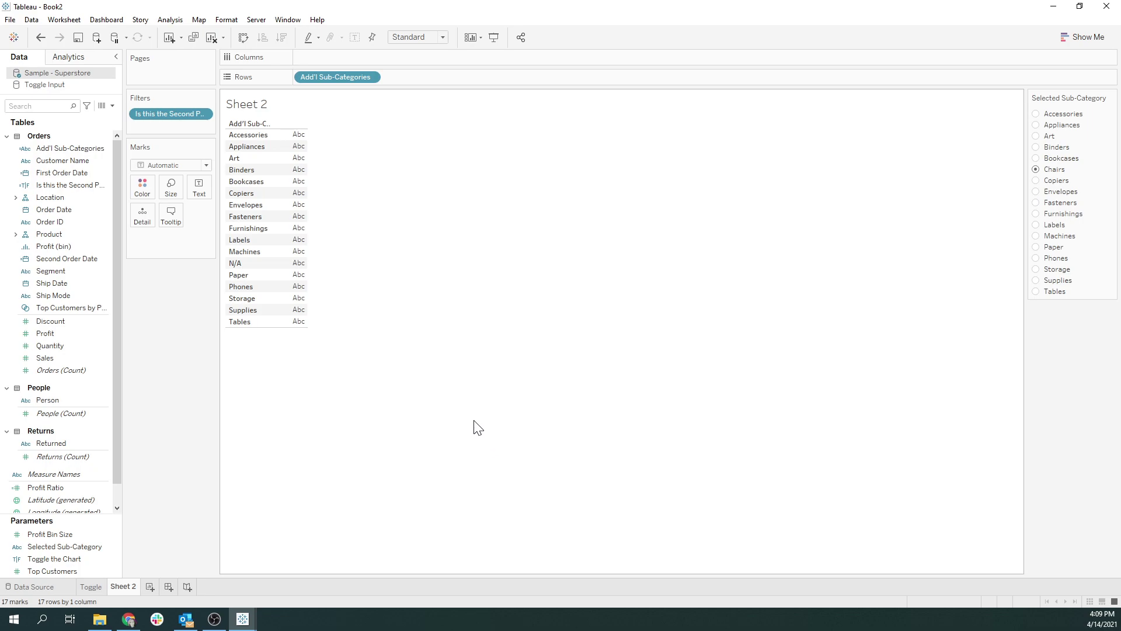
Exclude the N/A row from the Add'l Sub-Categories list.
{"action": "right_click", "coordinate": [233, 264]}
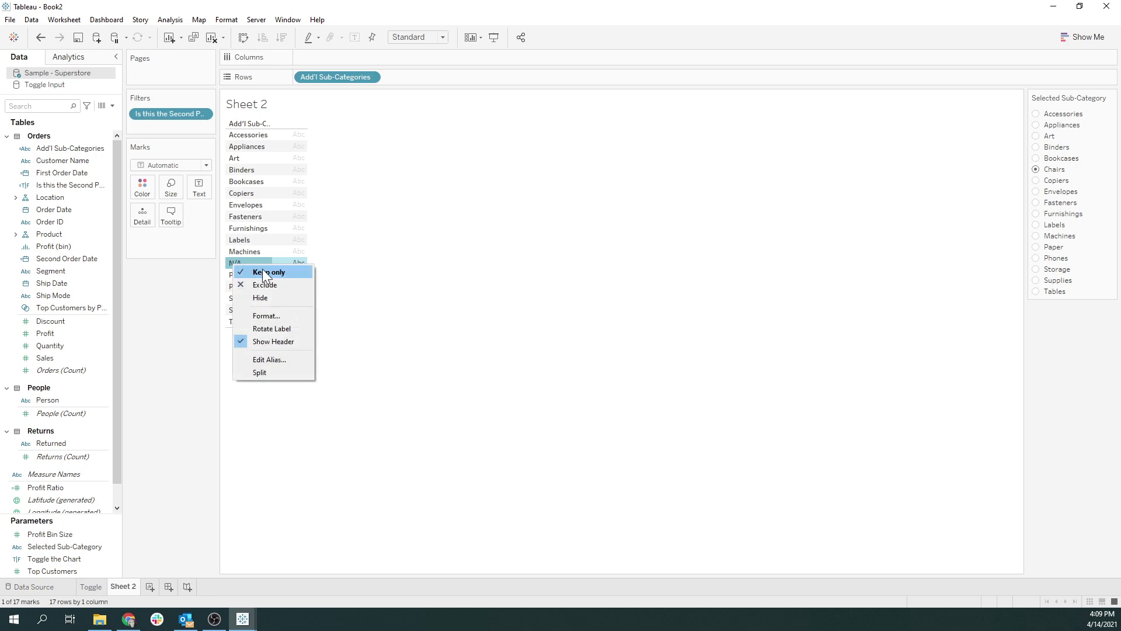
{"action": "left_click", "coordinate": [271, 284]}
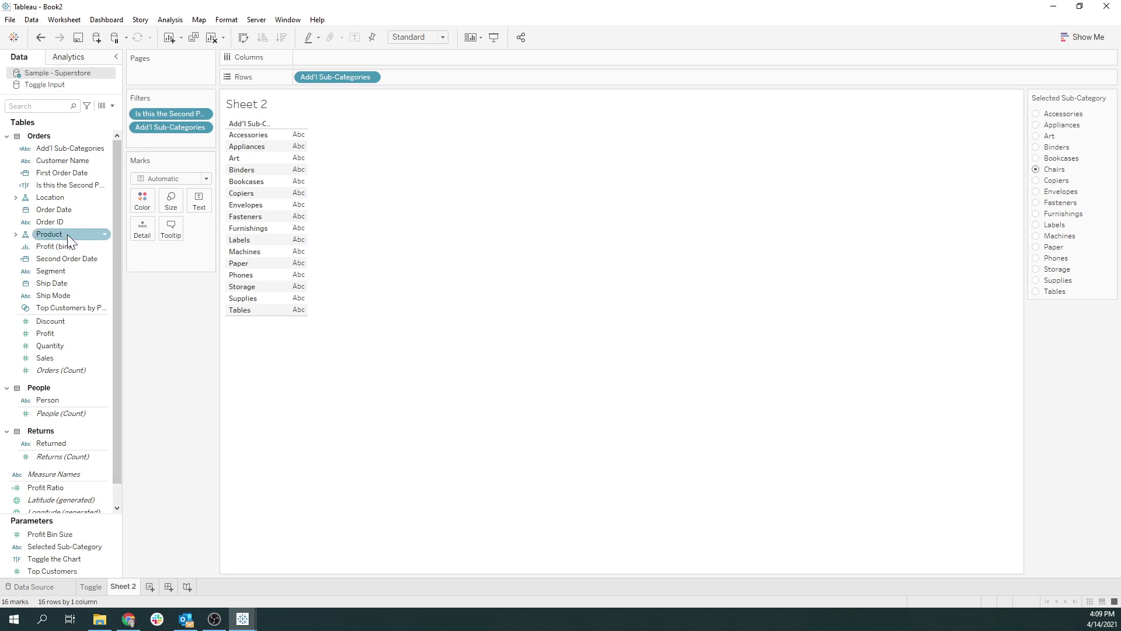
Add the distinct count of Order ID as columns and sort the sub-category bars in descending order.
{"action": "left_click_drag", "start_coordinate": [41, 222], "coordinate": [363, 58]}
{"action": "left_click", "coordinate": [519, 321]}
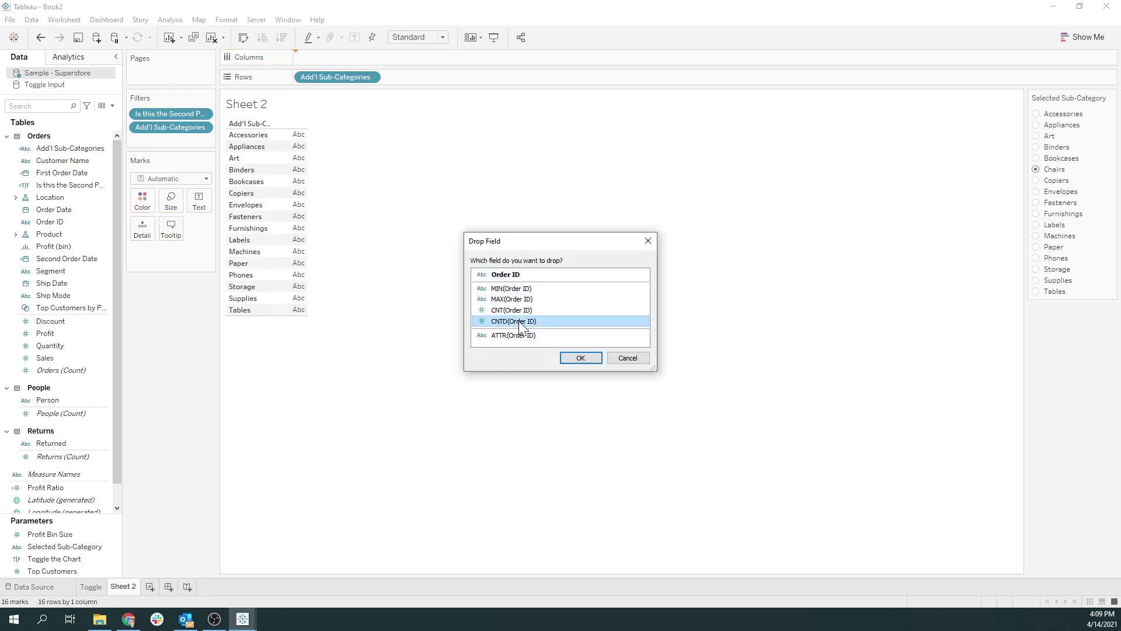
{"action": "double_click", "coordinate": [519, 320]}
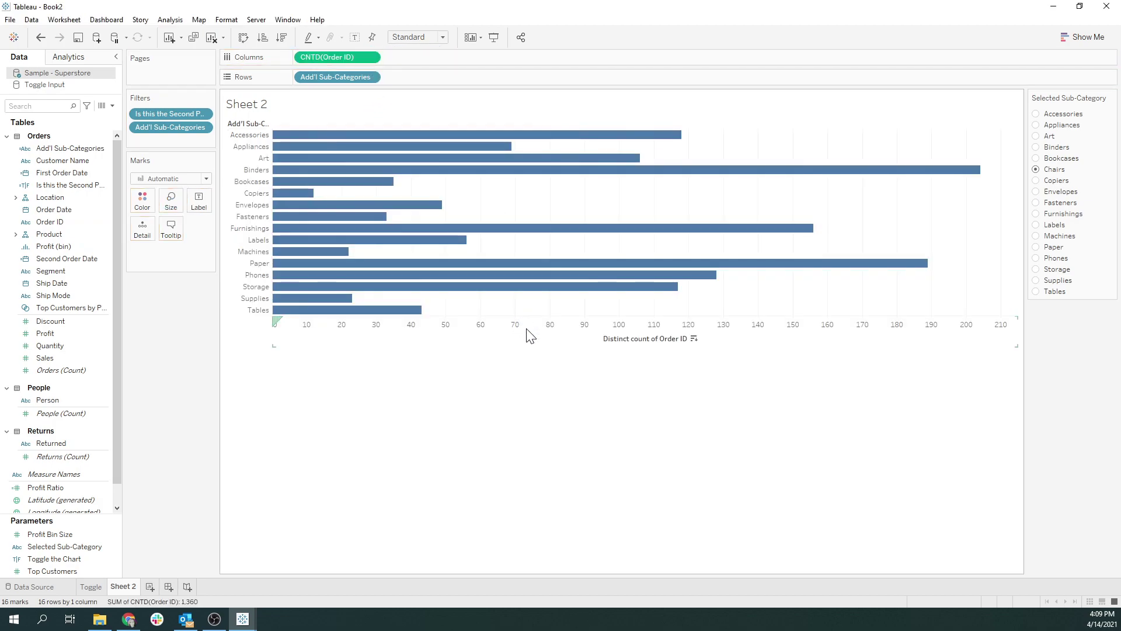
{"action": "left_click", "coordinate": [694, 339]}
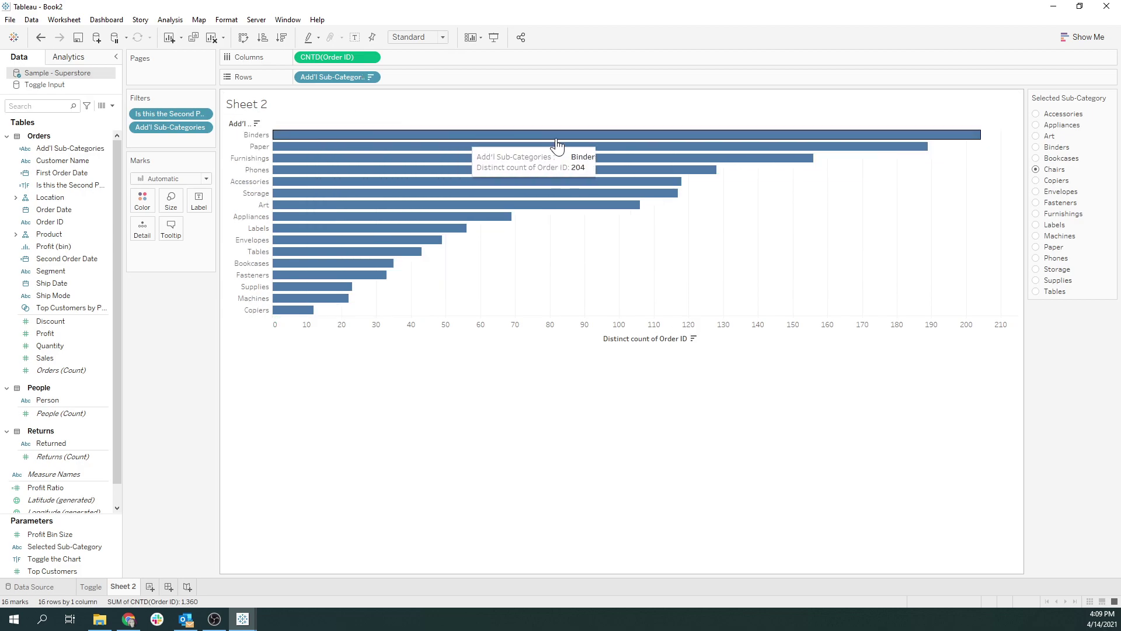
Test the bar chart by switching the selected sub-category between Accessories, Fasteners and Bookcases, ending on Accessories.
{"action": "left_click", "coordinate": [1037, 113]}
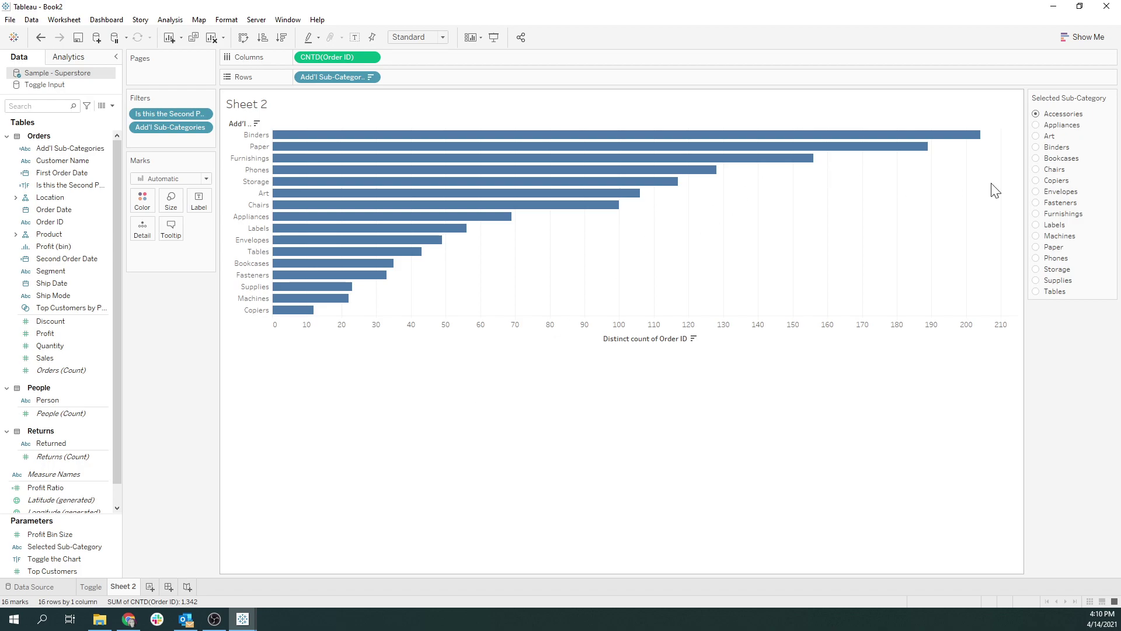
{"action": "left_click", "coordinate": [1036, 202]}
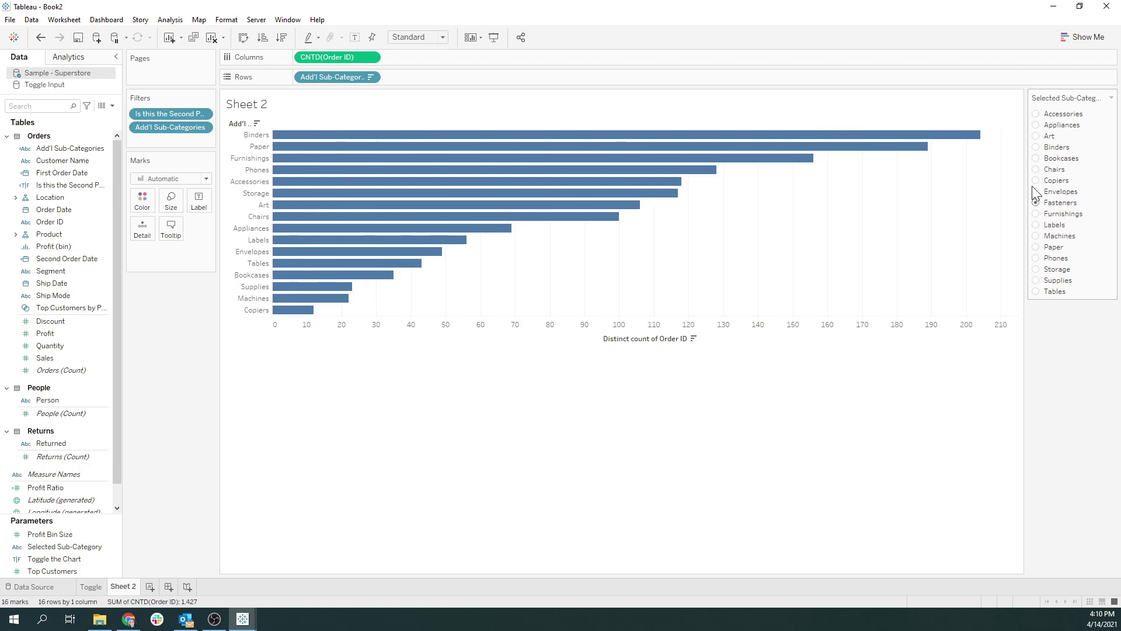
{"action": "left_click", "coordinate": [1036, 158]}
{"action": "left_click", "coordinate": [1036, 114]}
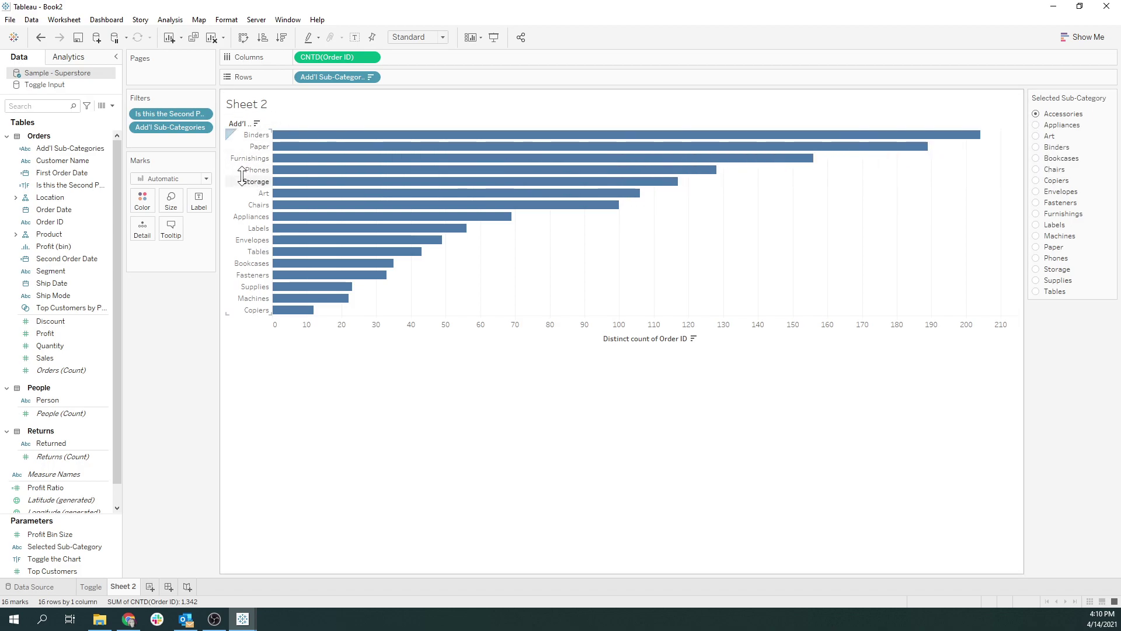
Start a new calculated field named "Matches the Selection".
{"action": "left_click", "coordinate": [112, 106]}
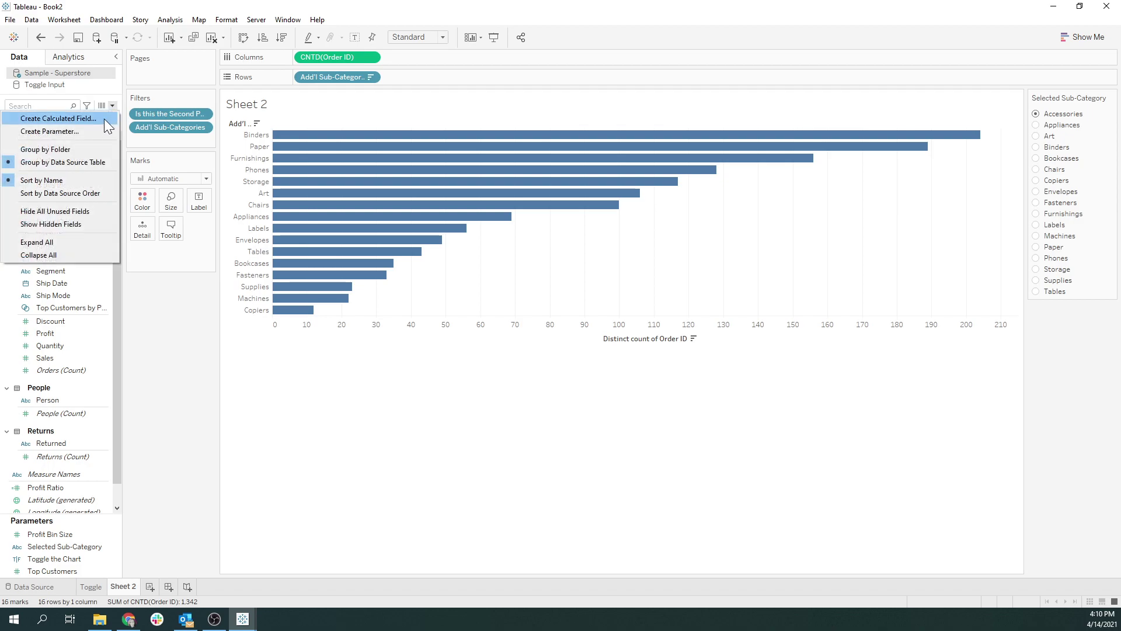
{"action": "left_click", "coordinate": [96, 118]}
{"action": "type", "text": "Matches the Select"}
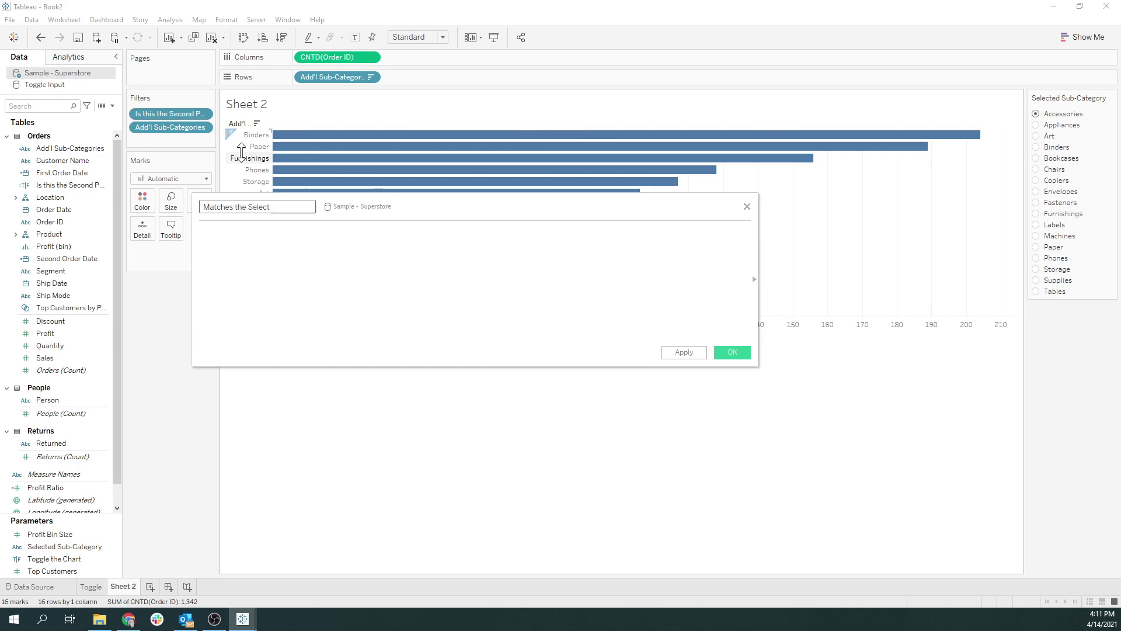
{"action": "type", "text": "ion"}
{"action": "key", "text": "Tab"}
Write an IF formula returning 1 when [Sub-Category]=[Selected Sub-Category] and 0 otherwise, and save the calculation.
{"action": "type", "text": "IF"}
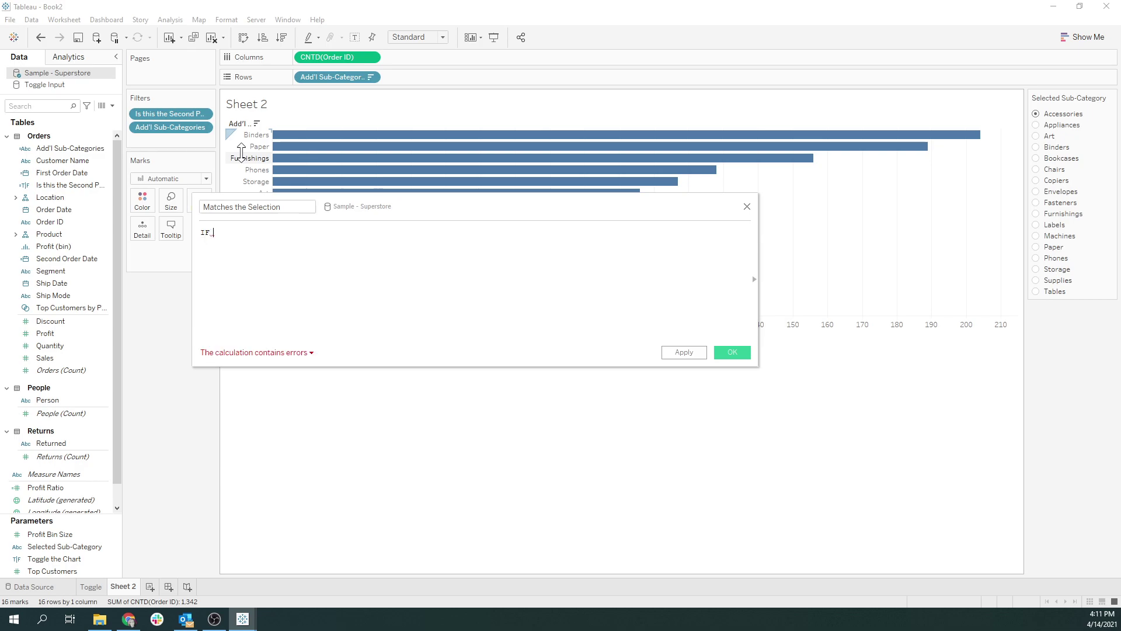
{"action": "type", "text": " [Sub-Category]"}
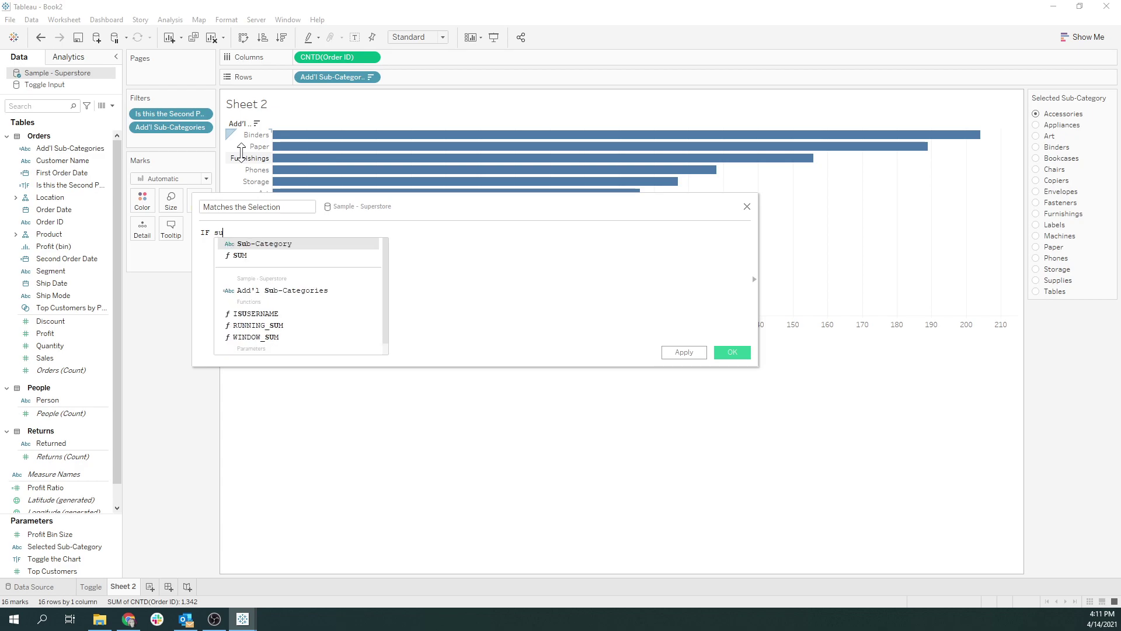
{"action": "key", "text": "Return"}
{"action": "type", "text": "=sele"}
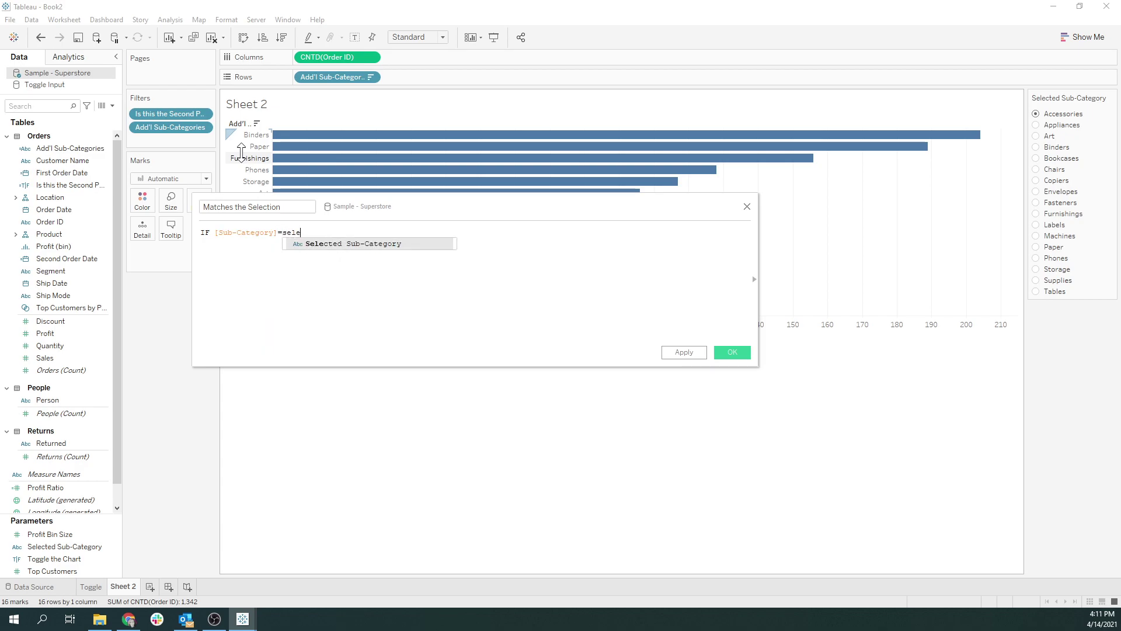
{"action": "key", "text": "Return"}
{"action": "type", "text": "then 1 else 0 END"}
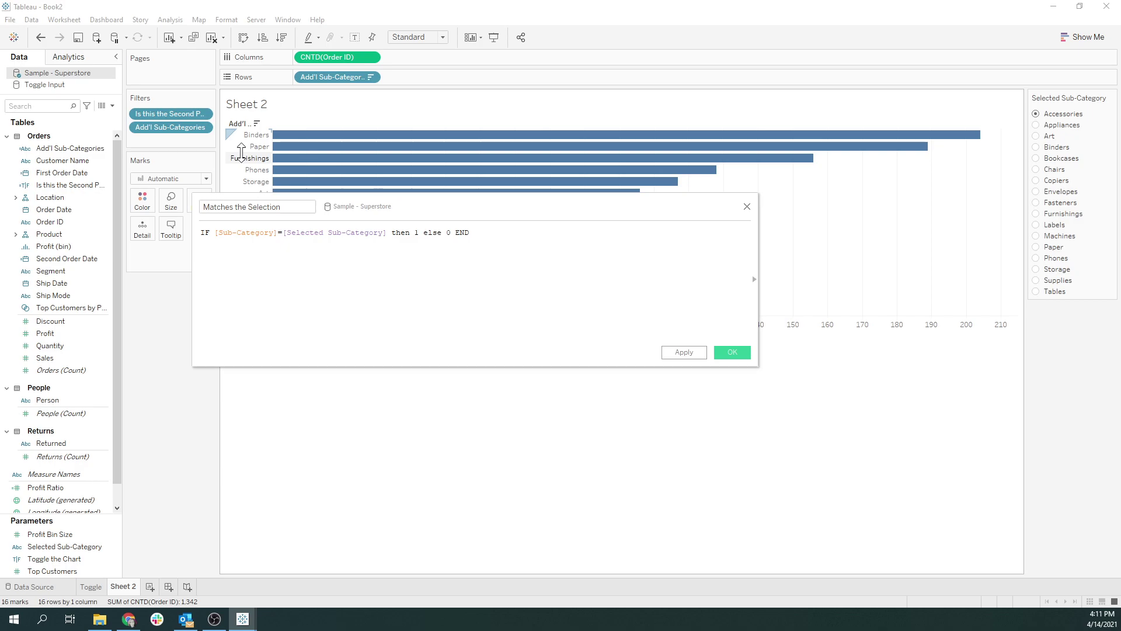
{"action": "left_click", "coordinate": [720, 351]}
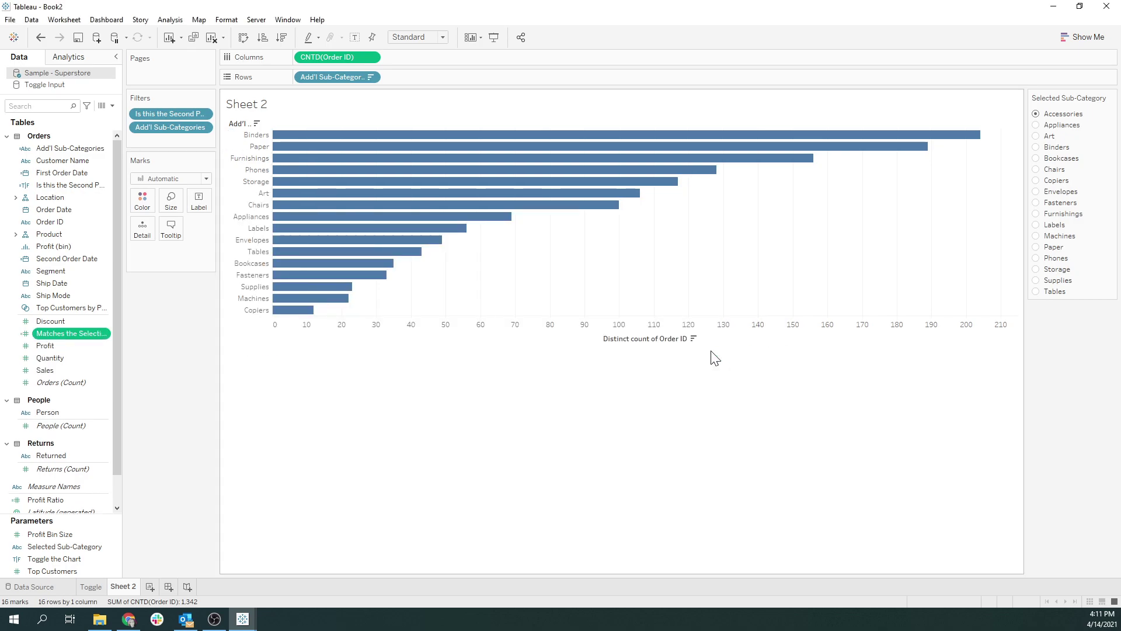
Create a set from Order ID with a field-based condition on Matches the Selection.
{"action": "right_click", "coordinate": [61, 222]}
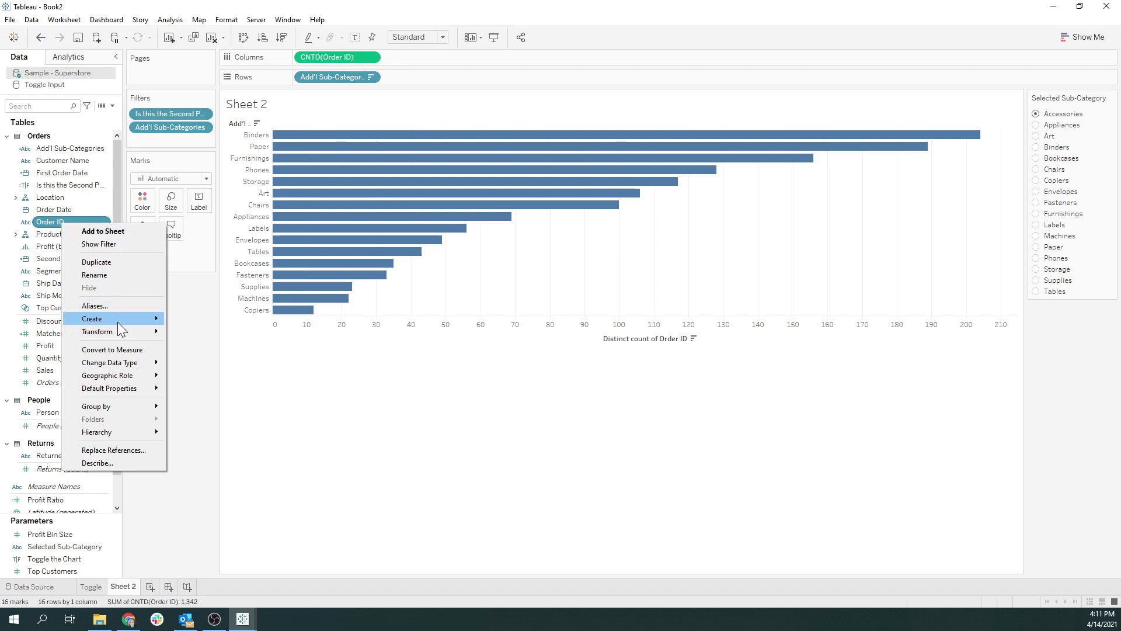
{"action": "mouse_move", "coordinate": [140, 320]}
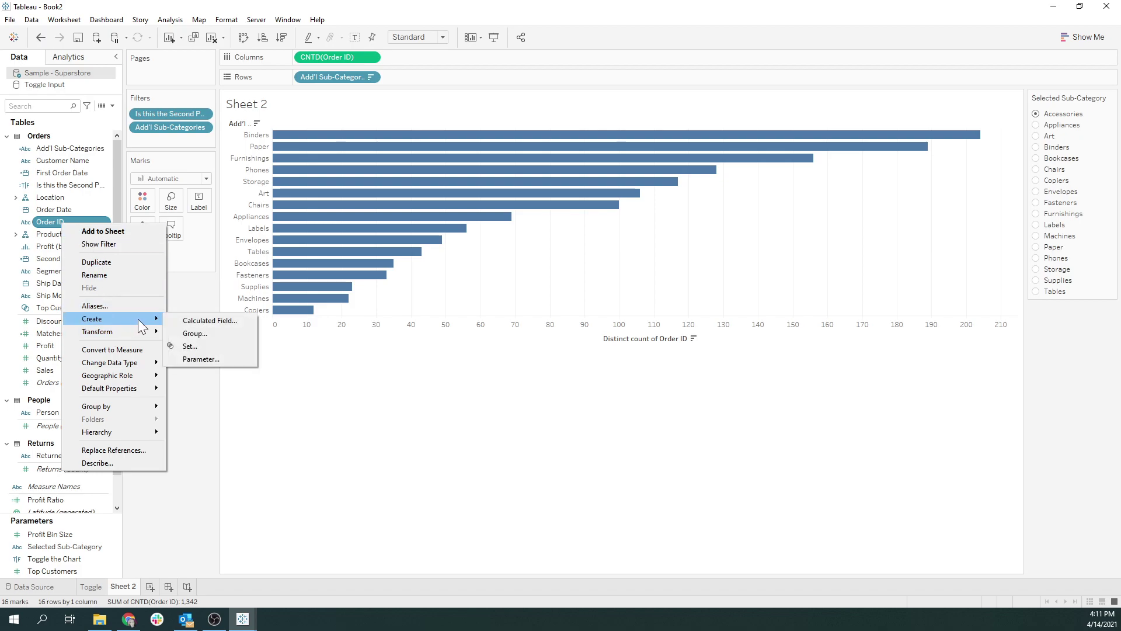
{"action": "left_click", "coordinate": [194, 345]}
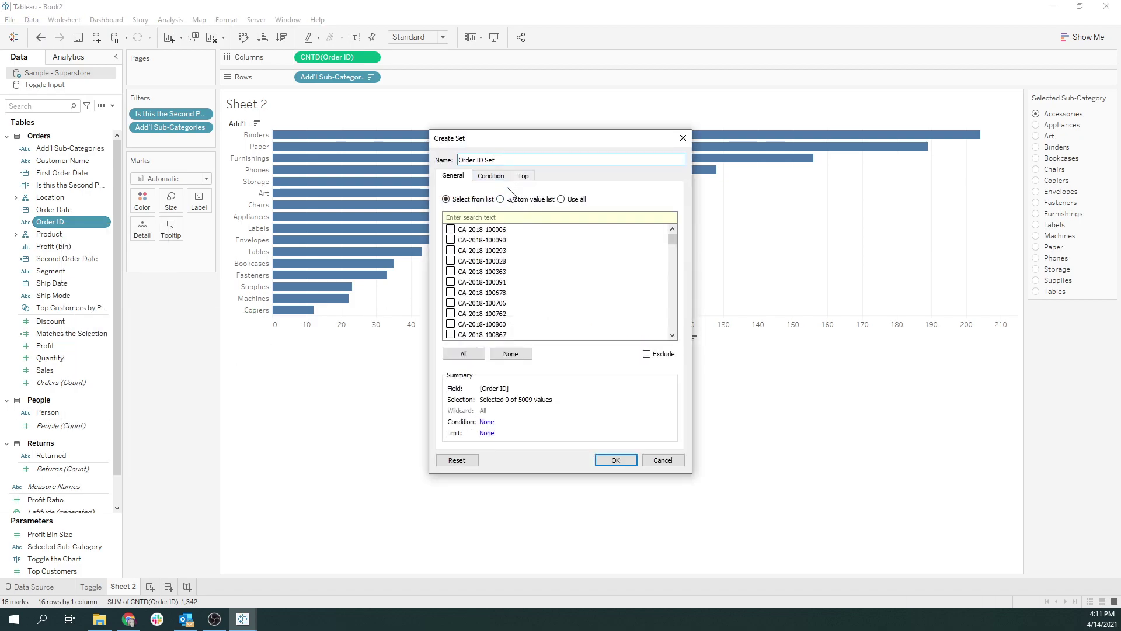
{"action": "left_click", "coordinate": [489, 176]}
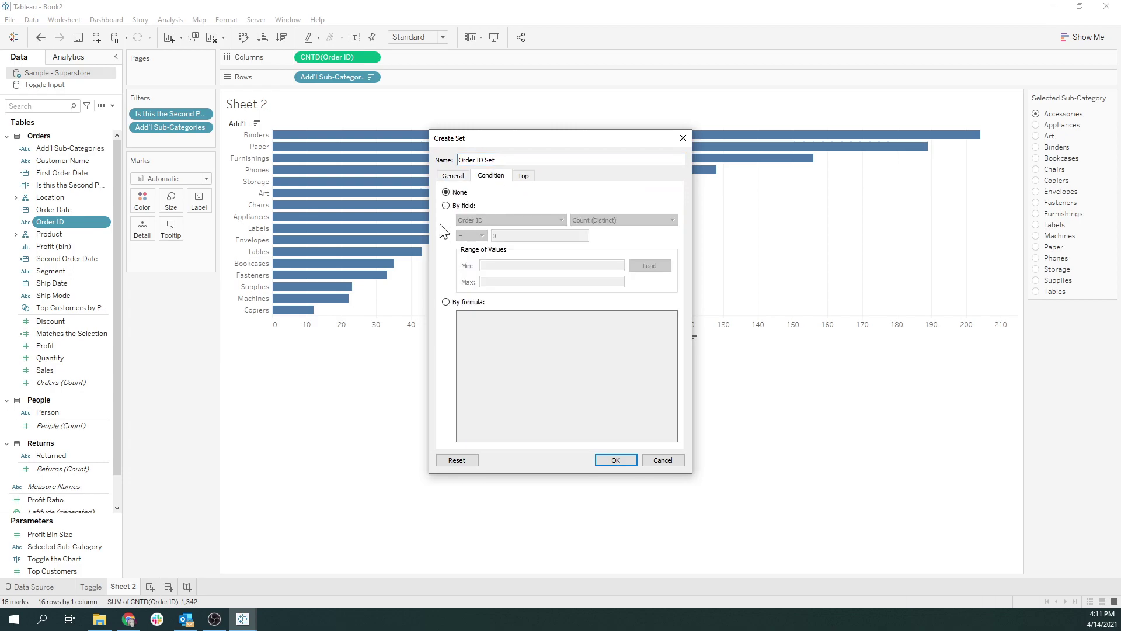
{"action": "left_click", "coordinate": [447, 206]}
{"action": "left_click", "coordinate": [509, 222]}
{"action": "type", "text": "match"}
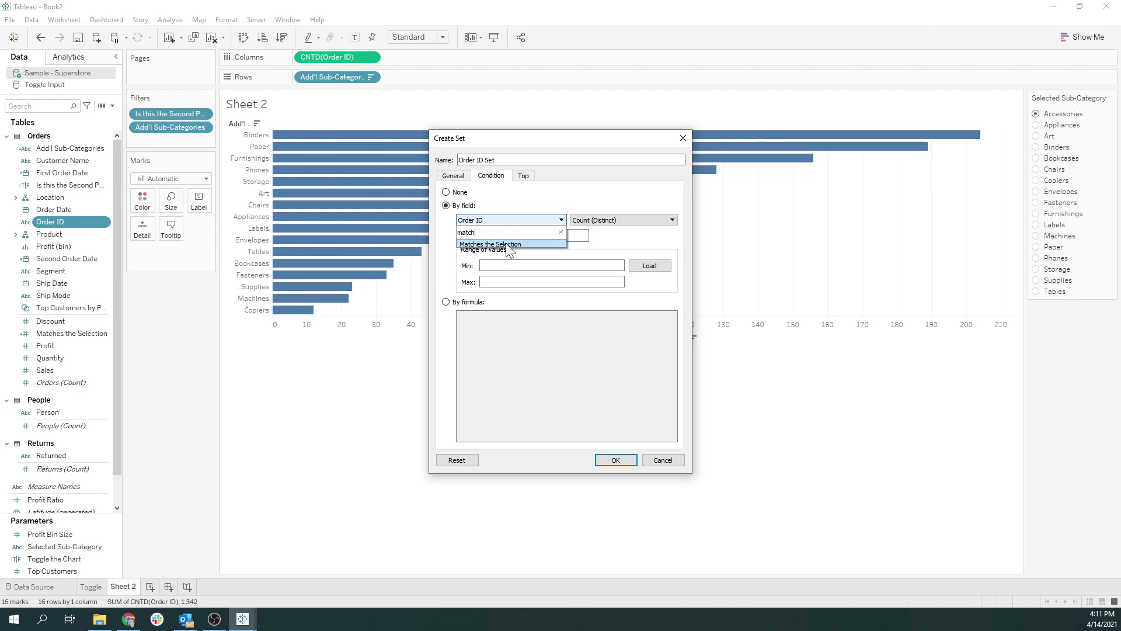
{"action": "left_click", "coordinate": [506, 243]}
Set the set's condition to a sum >= 1, save it, and filter the bar chart by Order ID Set.
{"action": "left_click", "coordinate": [472, 236]}
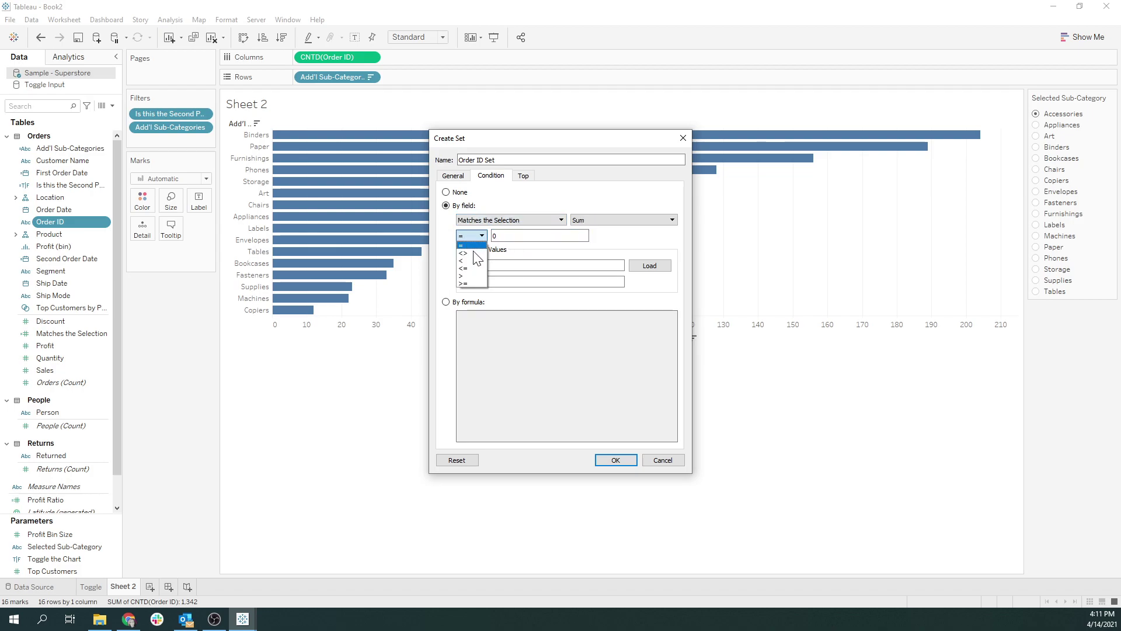
{"action": "left_click", "coordinate": [471, 282]}
{"action": "double_click", "coordinate": [494, 235]}
{"action": "type", "text": "1"}
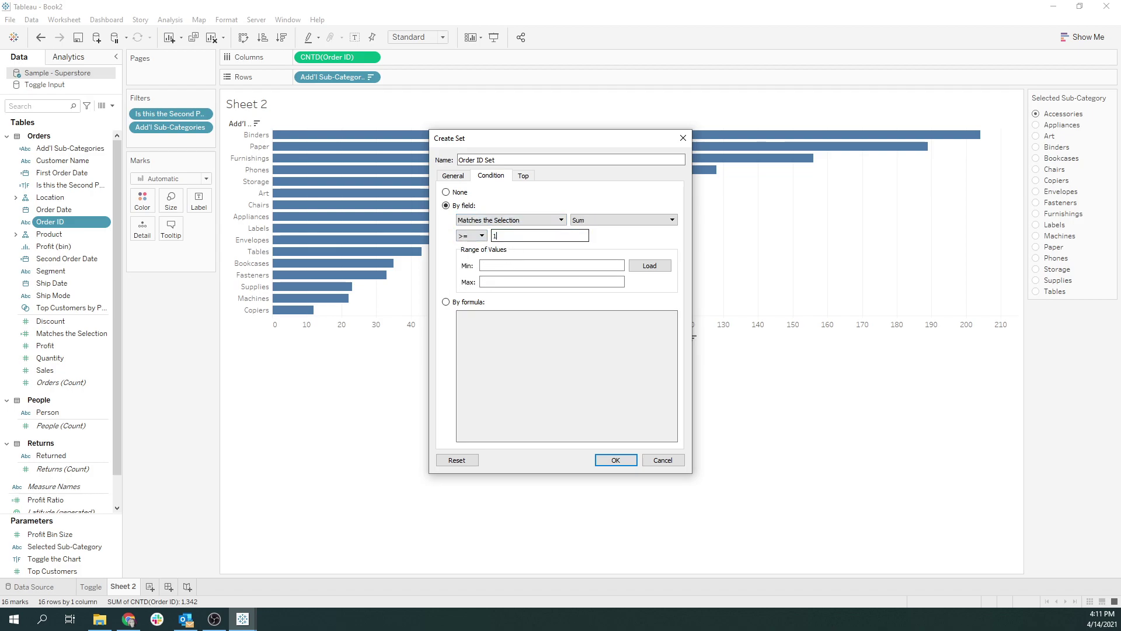
{"action": "left_click", "coordinate": [615, 460]}
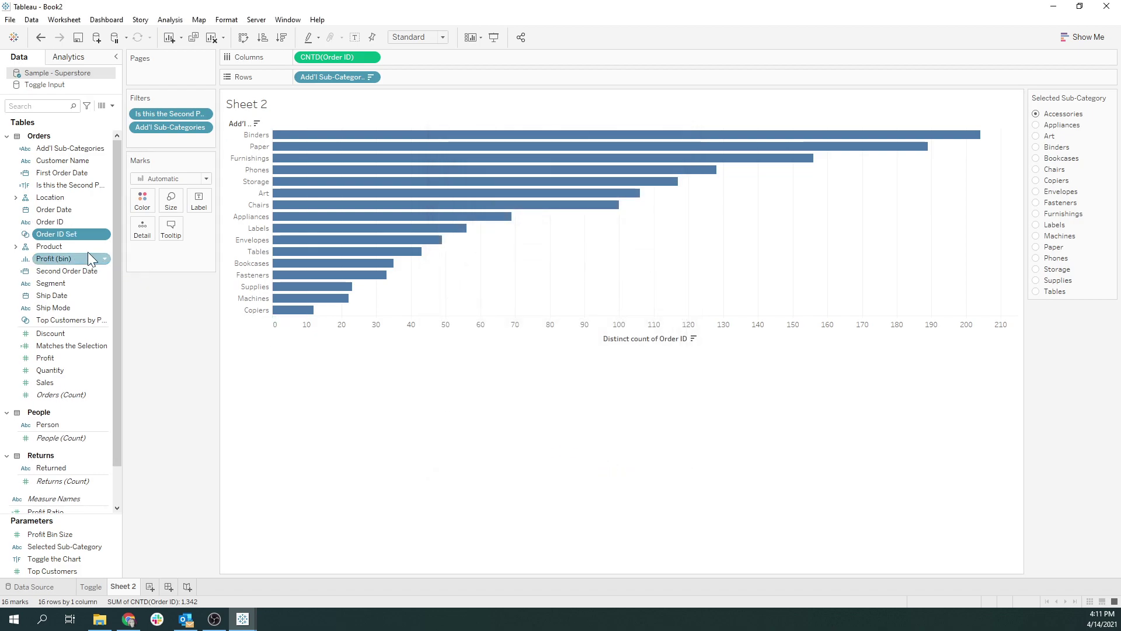
{"action": "left_click_drag", "start_coordinate": [54, 234], "coordinate": [163, 143]}
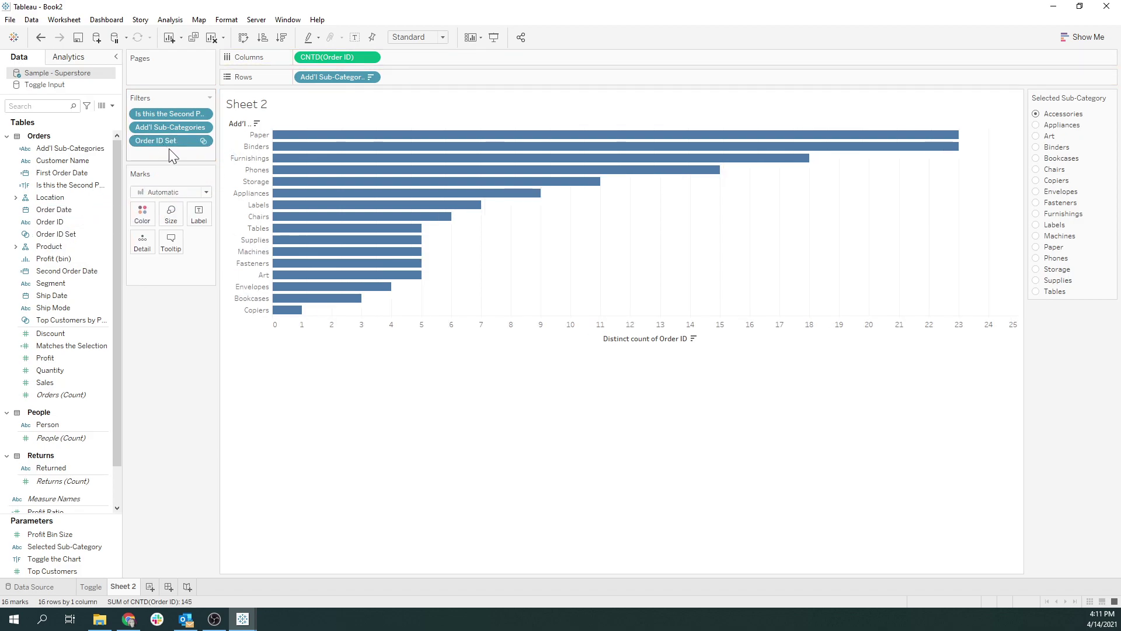
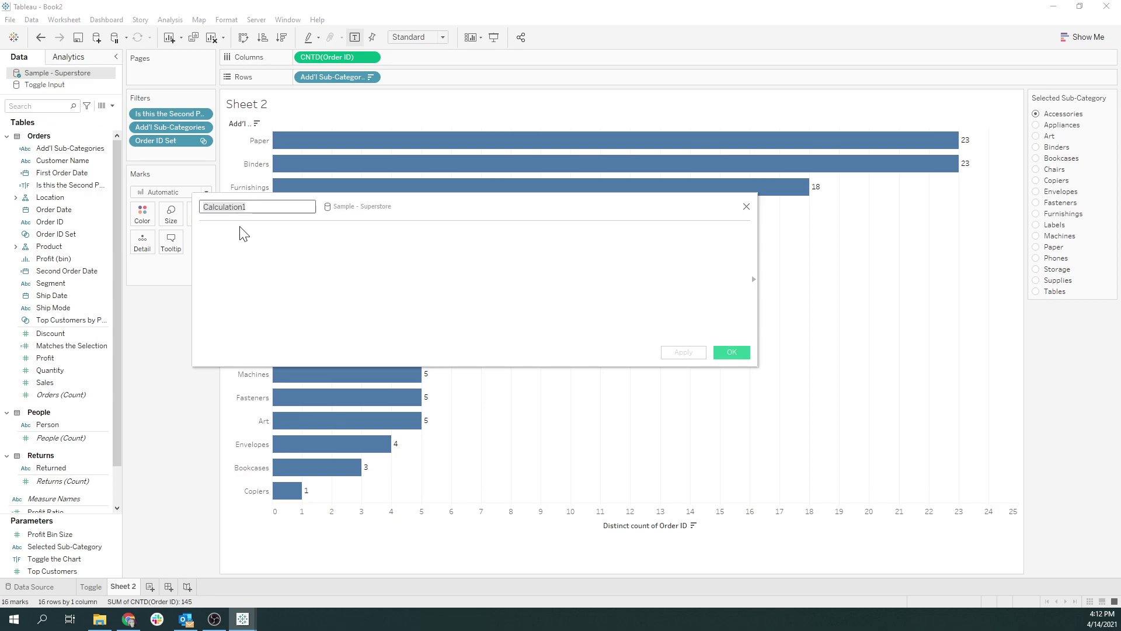
Name the calculated field "Is it Profitable", enter IF SUM([Profit])<0 then FALSE else TRUE end, and save it.
{"action": "key", "text": "BackSpace"}
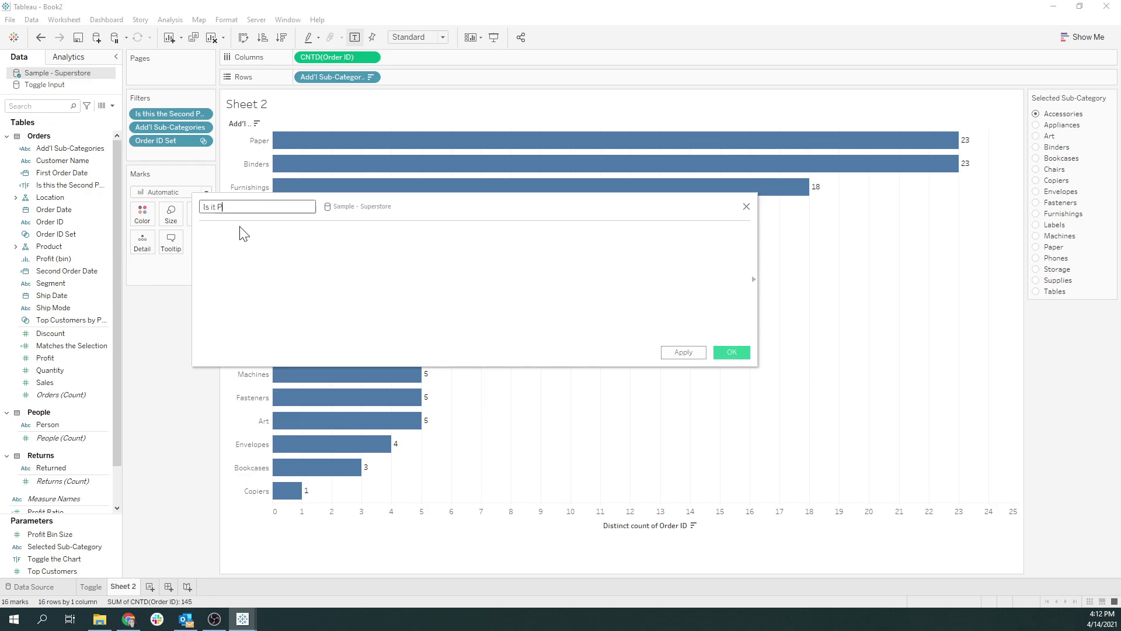
{"action": "type", "text": "Is it Profitable"}
{"action": "key", "text": "Tab"}
{"action": "type", "text": "IF SUM([Profit"}
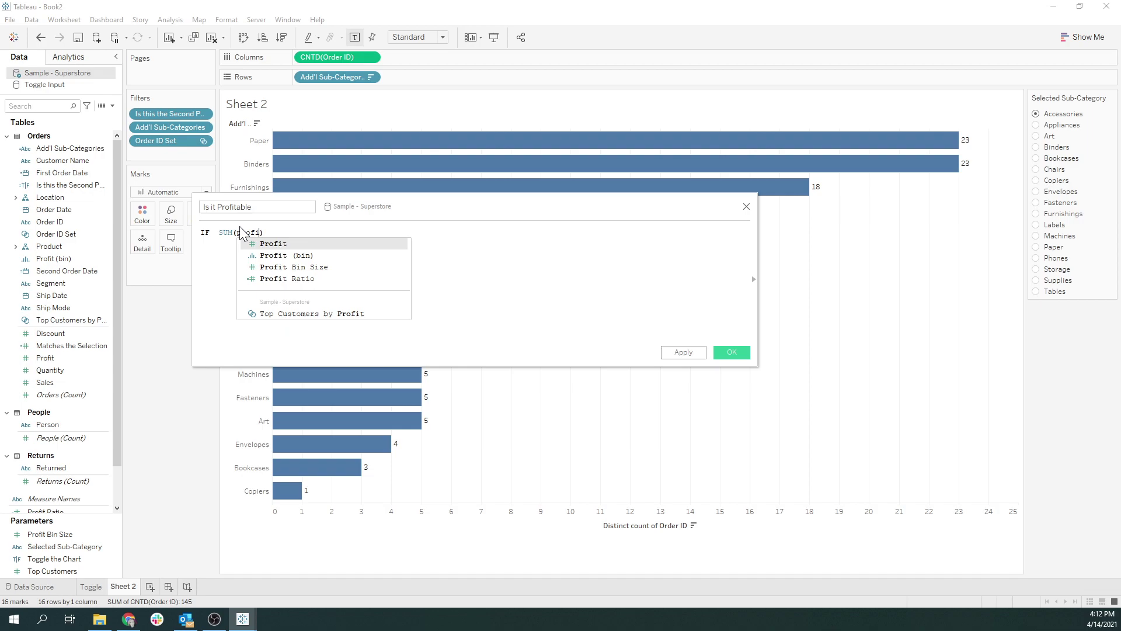
{"action": "key", "text": "Return"}
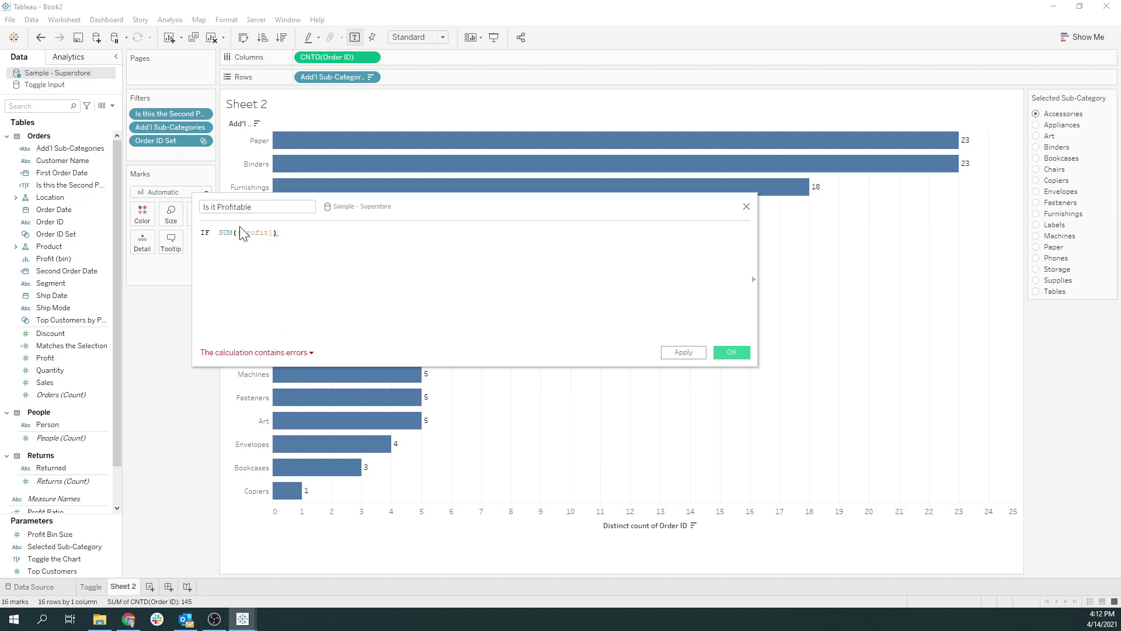
{"action": "type", "text": "<0 then f"}
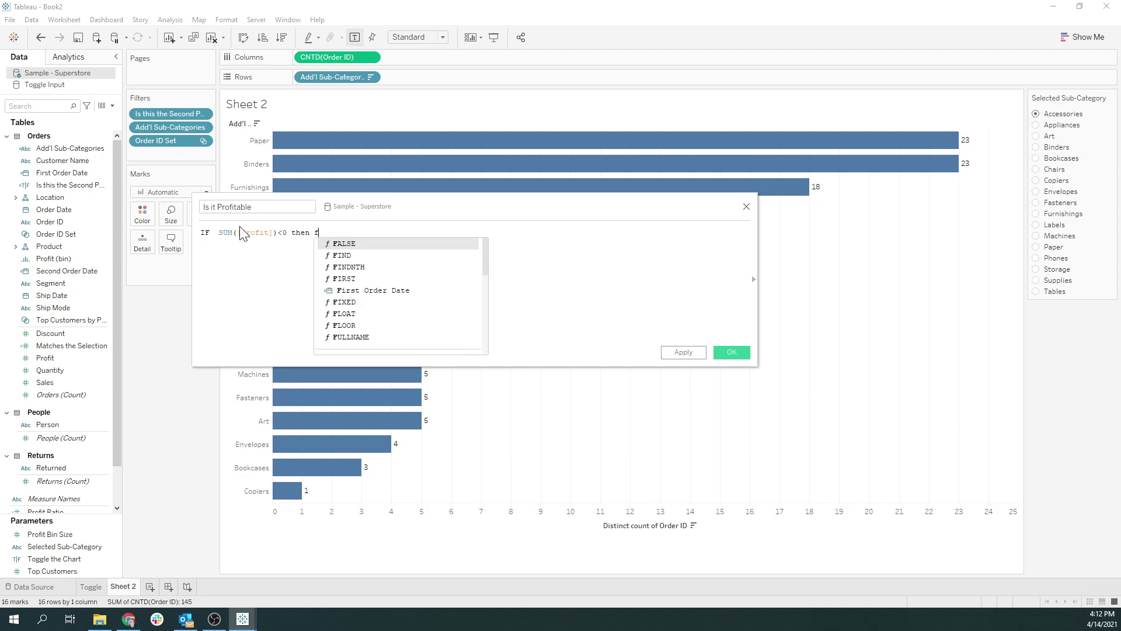
{"action": "key", "text": "Return"}
{"action": "type", "text": "els"}
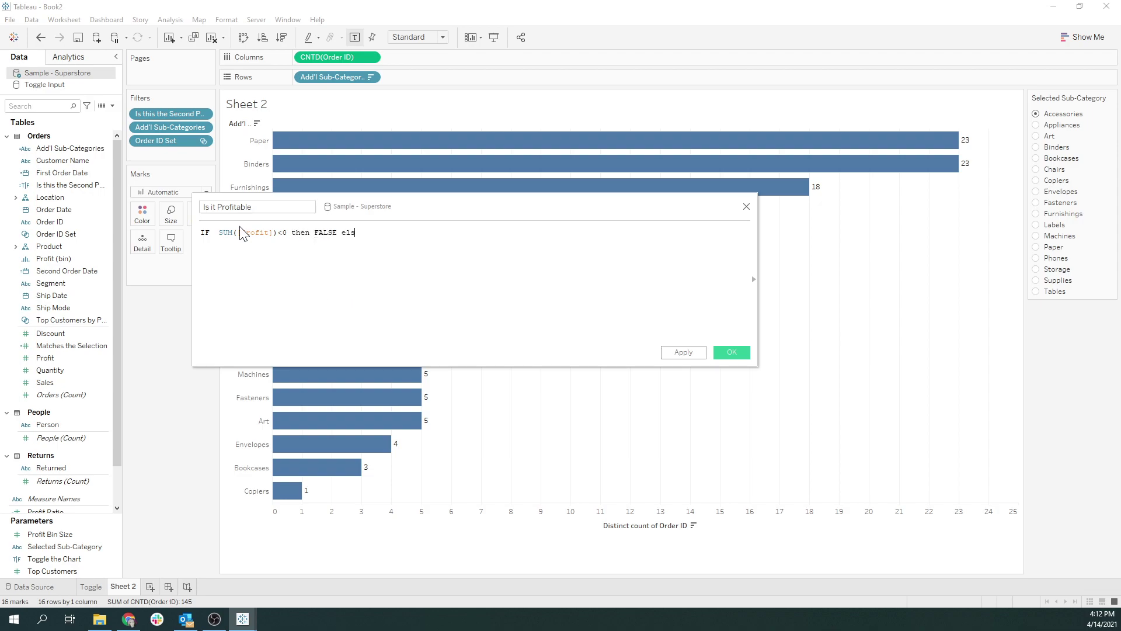
{"action": "type", "text": "e TRUE end"}
{"action": "left_click", "coordinate": [730, 352]}
Color the bars by Is it Profitable and assign True a light gray from the Seattle Grays palette.
{"action": "left_click_drag", "start_coordinate": [72, 502], "coordinate": [143, 217]}
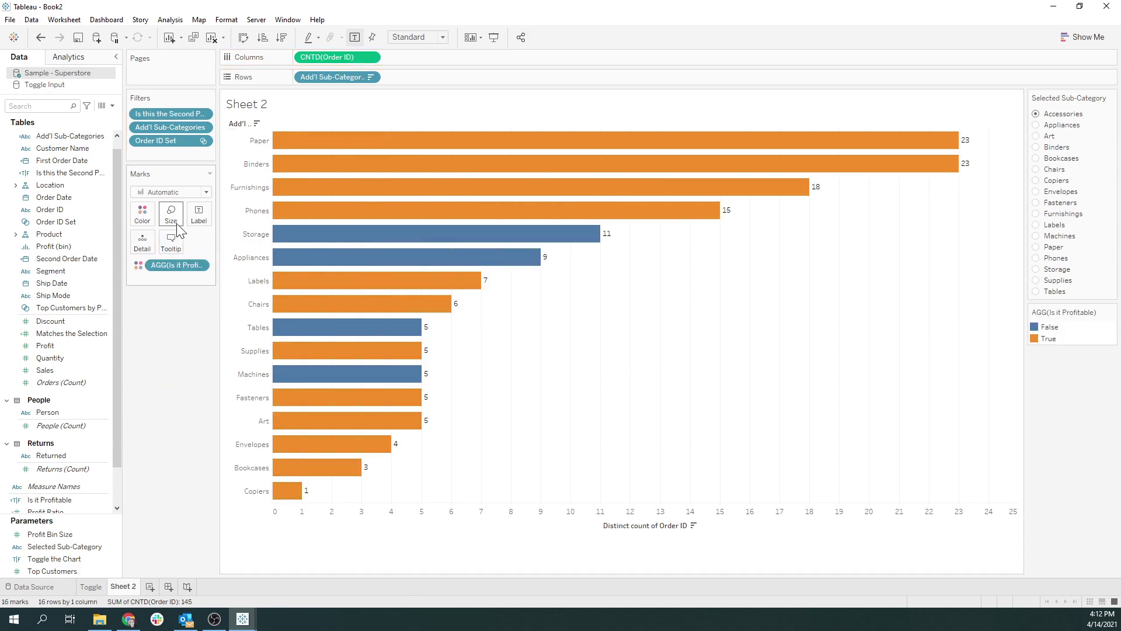
{"action": "left_click", "coordinate": [147, 215]}
{"action": "left_click", "coordinate": [180, 250]}
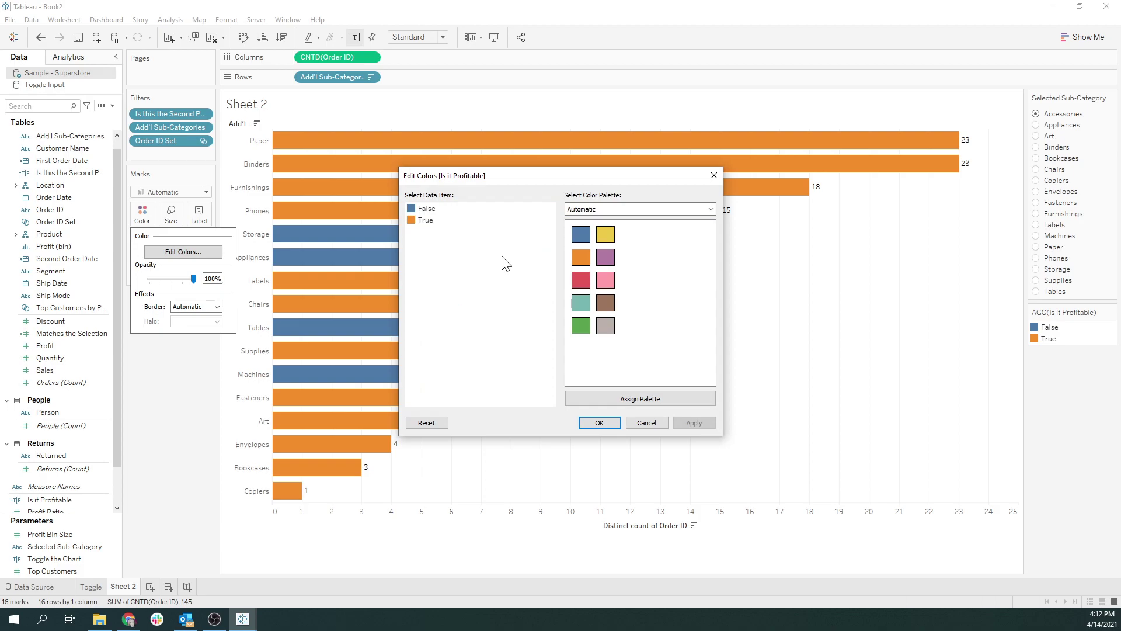
{"action": "left_click", "coordinate": [411, 222]}
{"action": "left_click", "coordinate": [600, 208]}
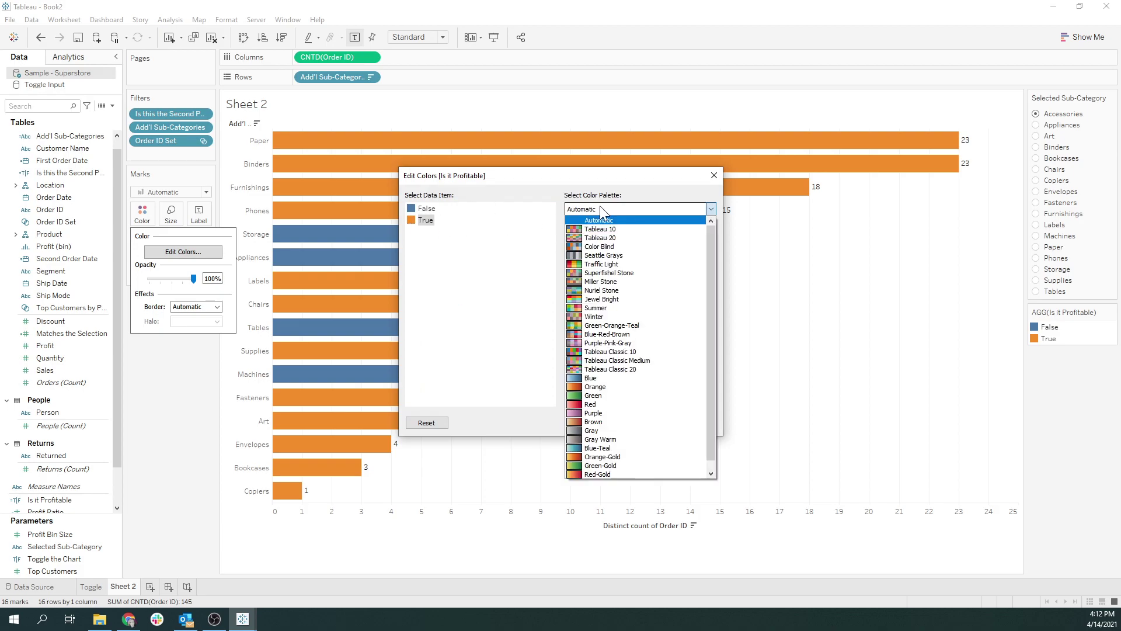
{"action": "left_click", "coordinate": [613, 255]}
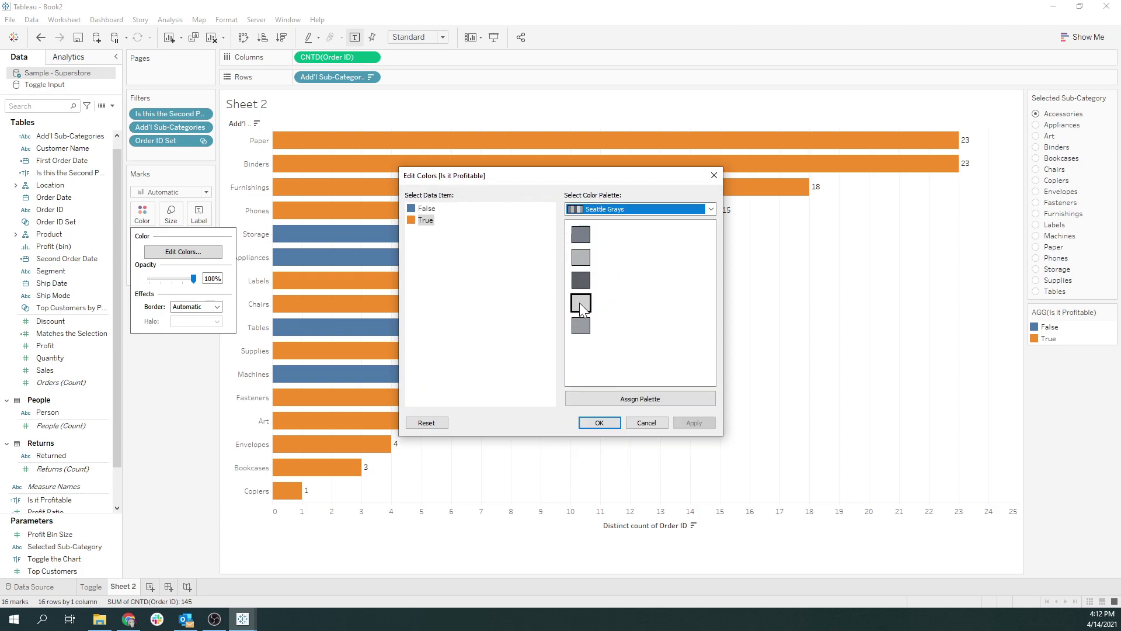
{"action": "left_click", "coordinate": [581, 257]}
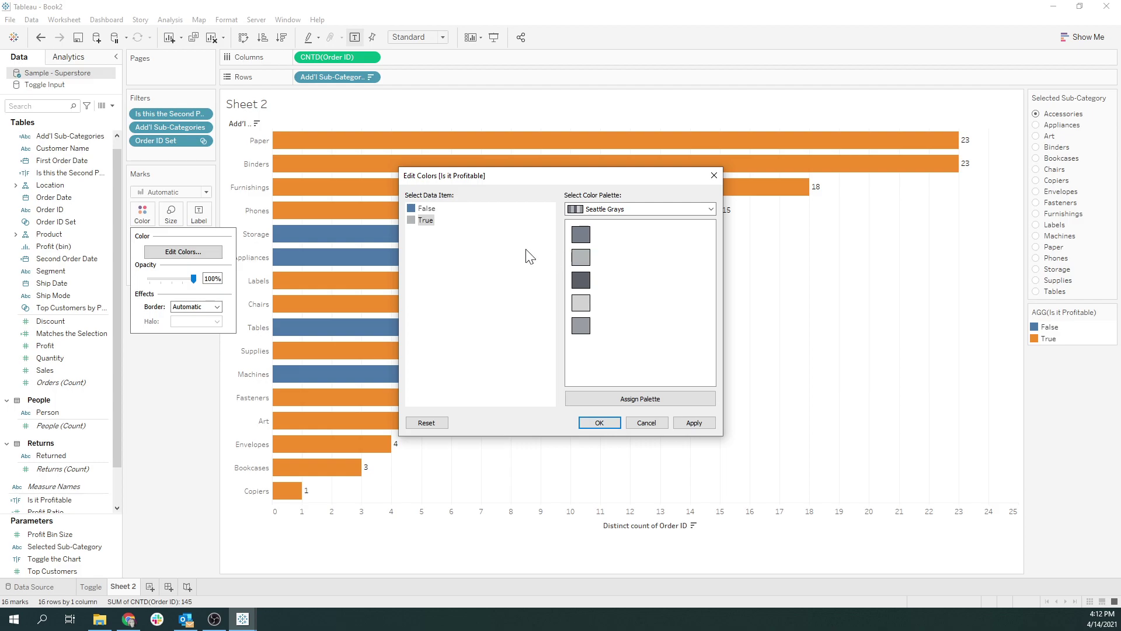
Assign False the darker orange from the Summer palette and apply the bar colors.
{"action": "left_click", "coordinate": [413, 210]}
{"action": "left_click", "coordinate": [628, 209]}
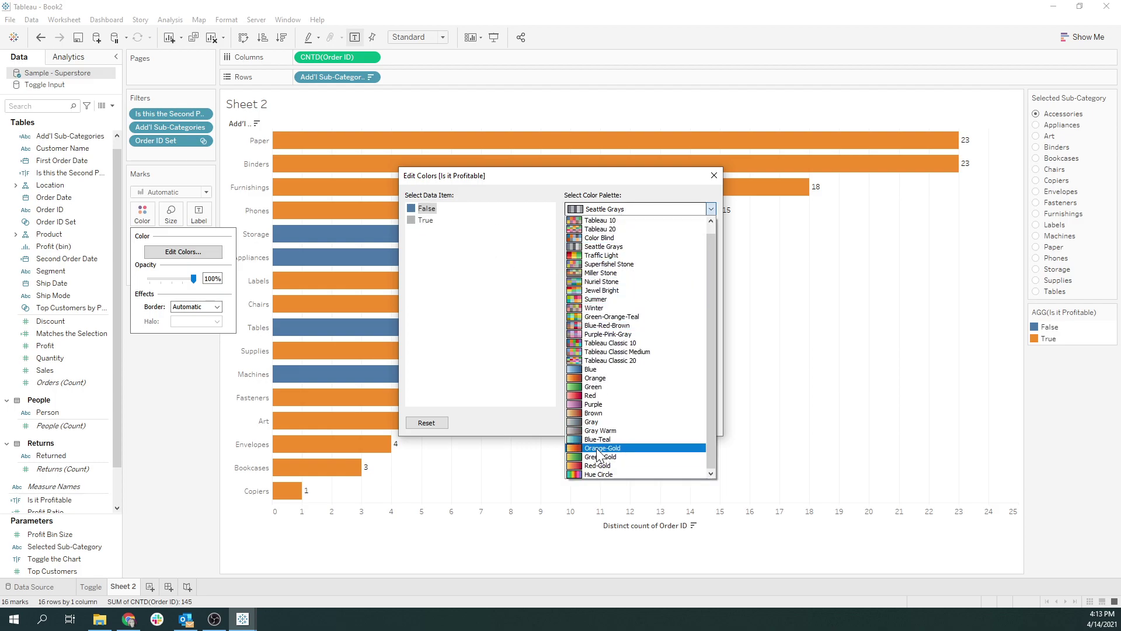
{"action": "left_click", "coordinate": [608, 299]}
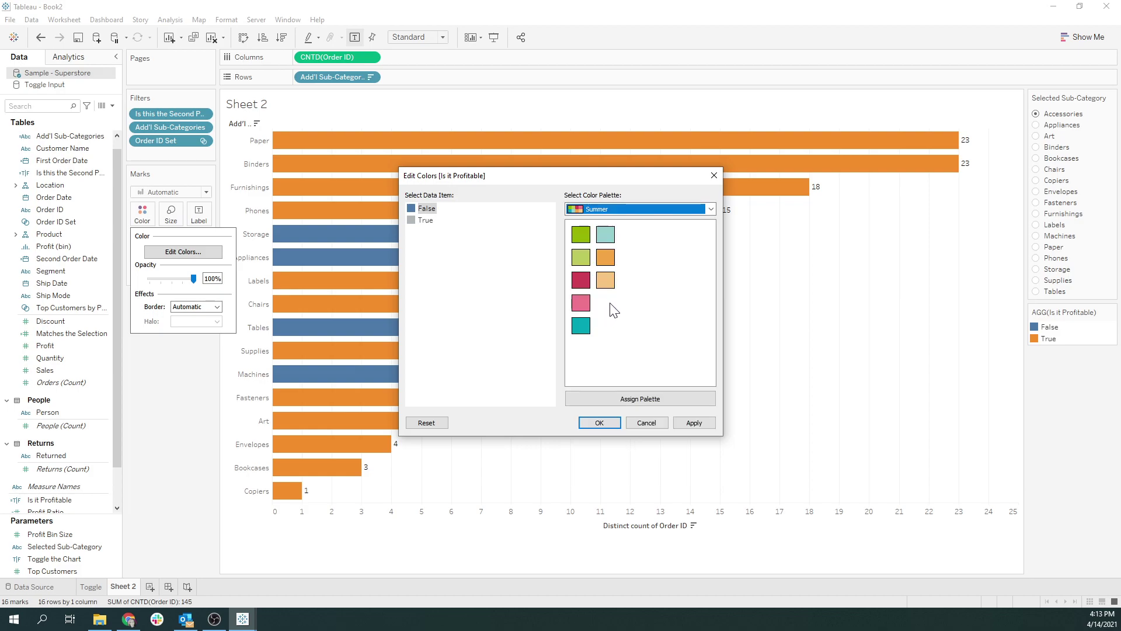
{"action": "left_click", "coordinate": [608, 261]}
{"action": "left_click", "coordinate": [695, 425]}
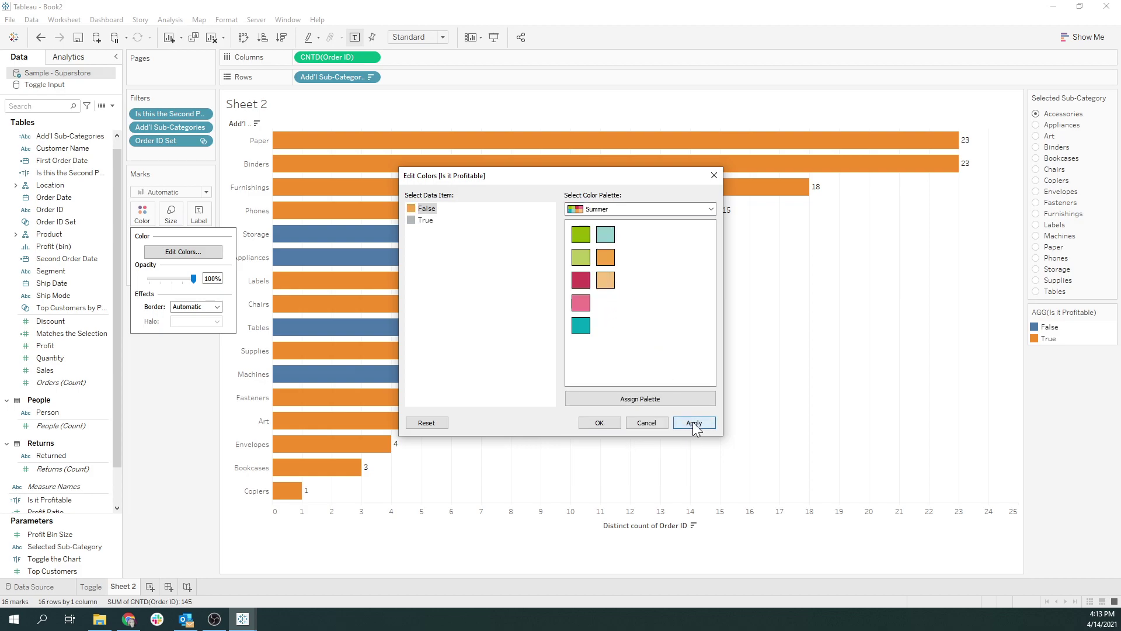
{"action": "left_click", "coordinate": [599, 422]}
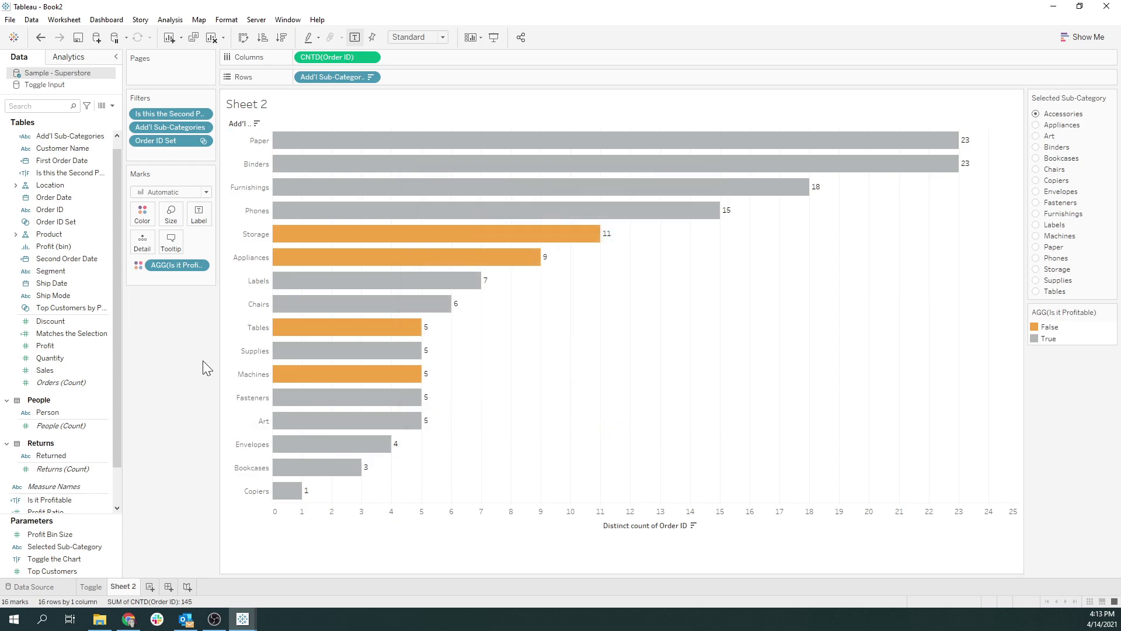
Hide the field label above the sub-category rows.
{"action": "right_click", "coordinate": [556, 377]}
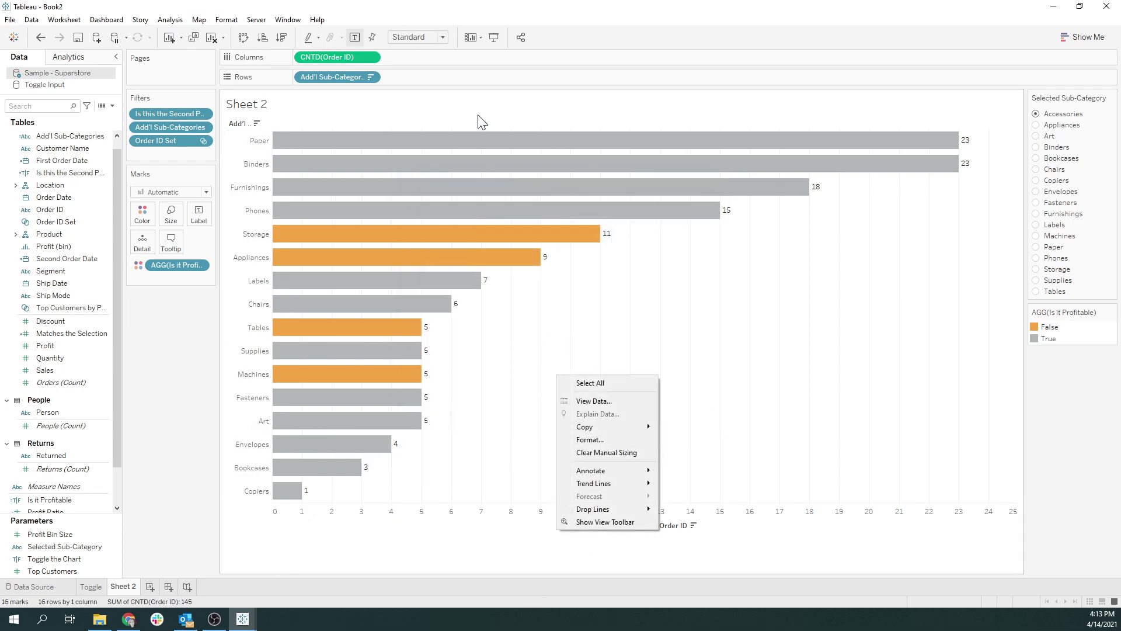
{"action": "right_click", "coordinate": [236, 127]}
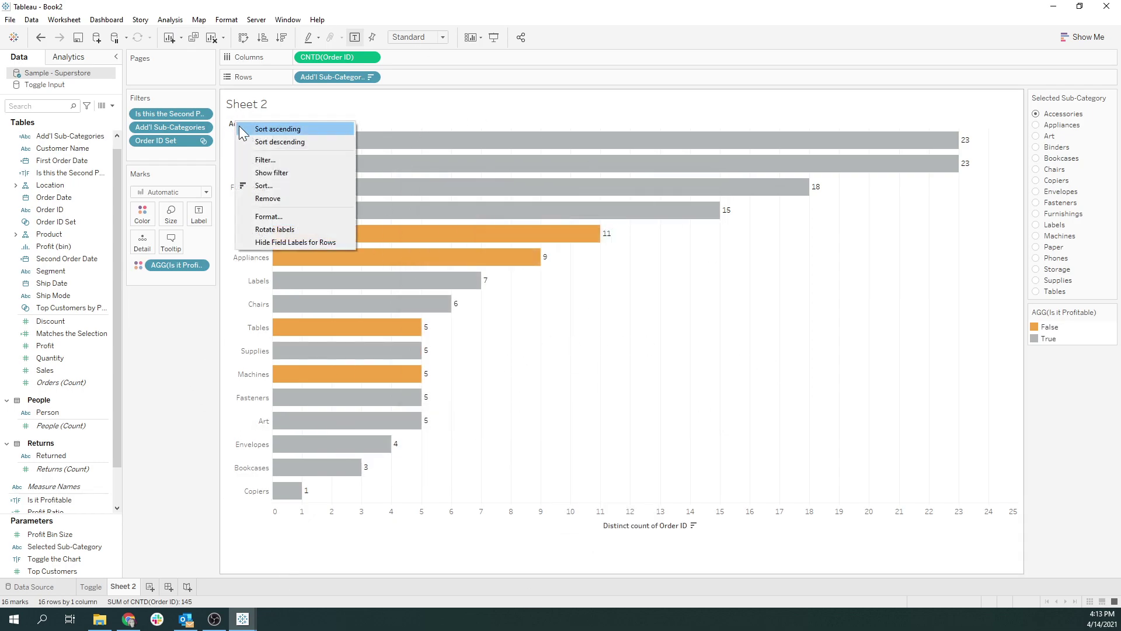
{"action": "left_click", "coordinate": [272, 246]}
Format the chart's column lines, setting both axis rulers and axis ticks to None.
{"action": "right_click", "coordinate": [576, 314]}
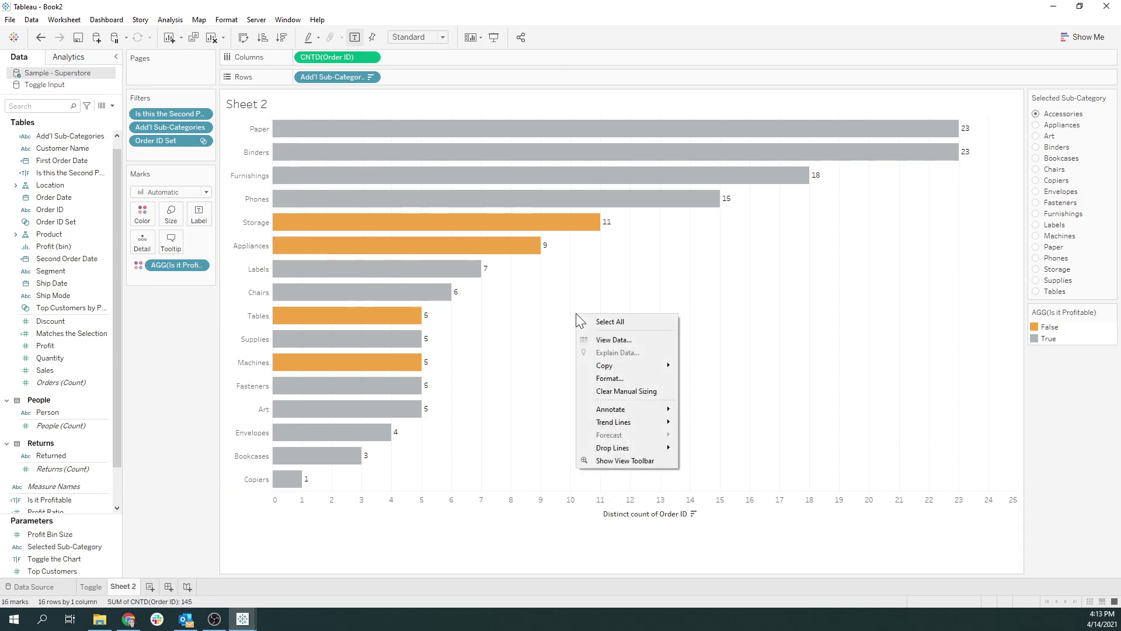
{"action": "left_click", "coordinate": [620, 378]}
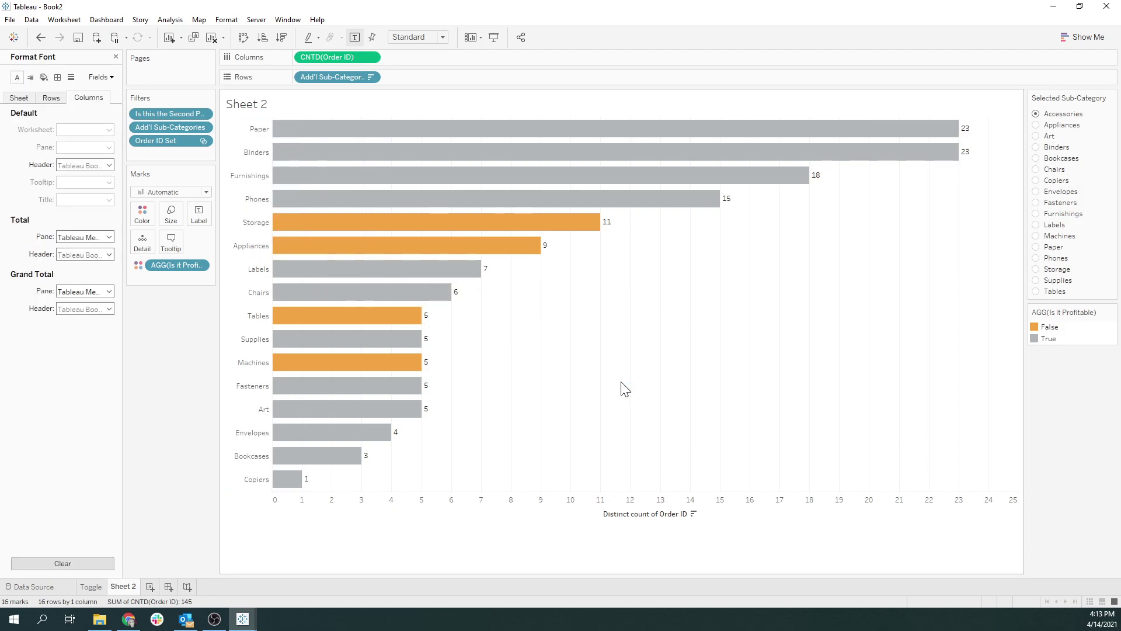
{"action": "left_click", "coordinate": [71, 77]}
{"action": "left_click", "coordinate": [70, 217]}
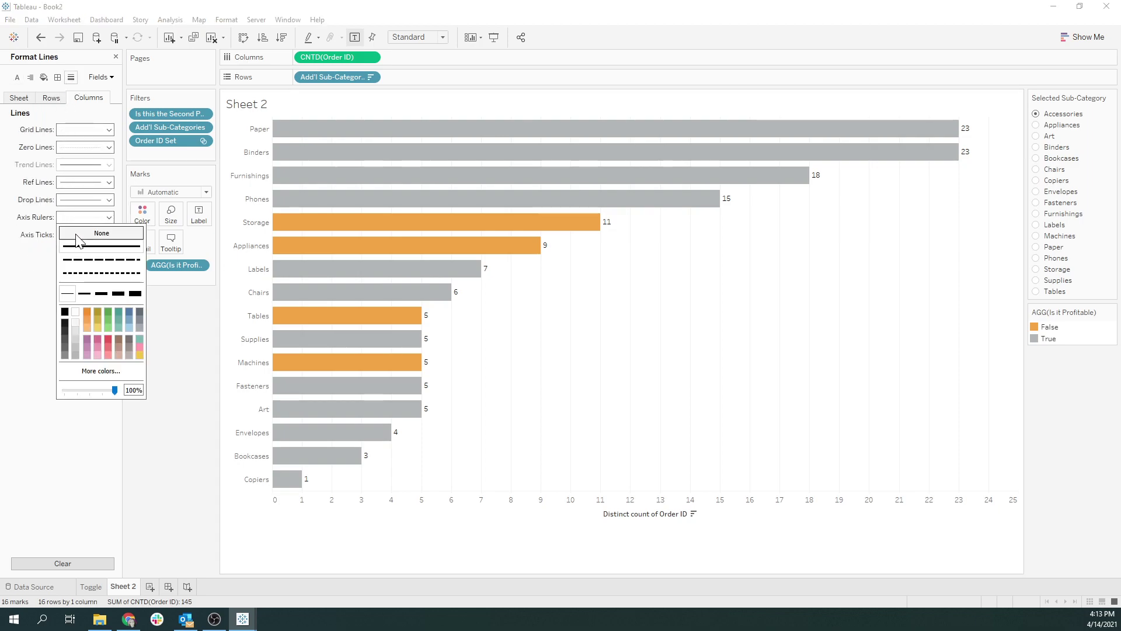
{"action": "left_click", "coordinate": [71, 233]}
{"action": "left_click", "coordinate": [65, 236]}
{"action": "left_click", "coordinate": [65, 249]}
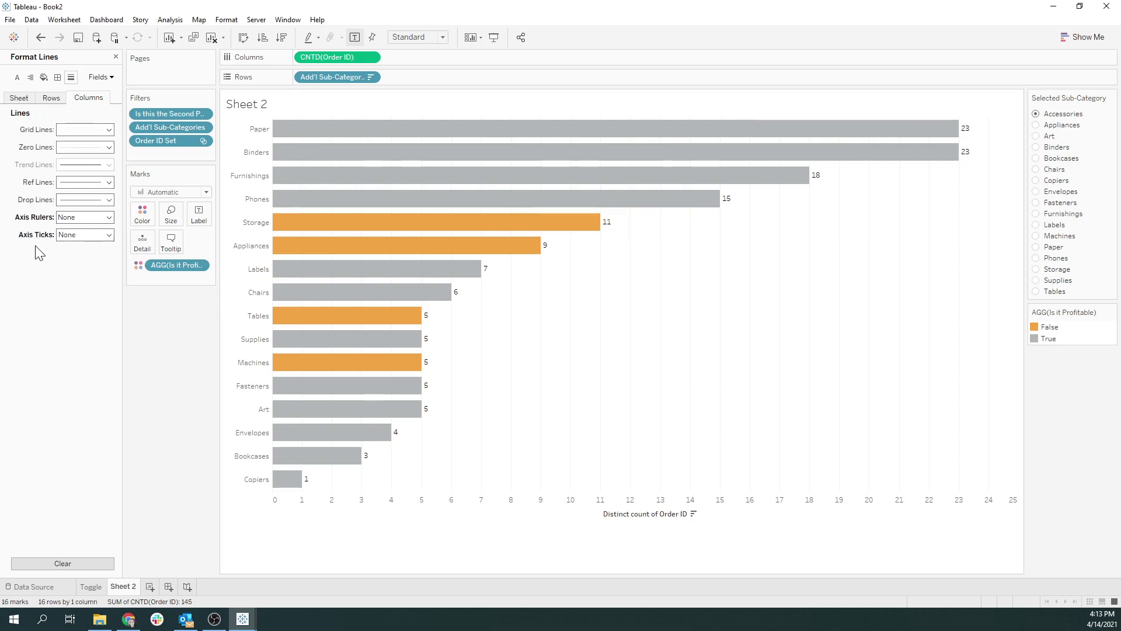
Set the axis rulers to None at the whole-sheet level.
{"action": "left_click", "coordinate": [70, 129]}
{"action": "left_click", "coordinate": [18, 98]}
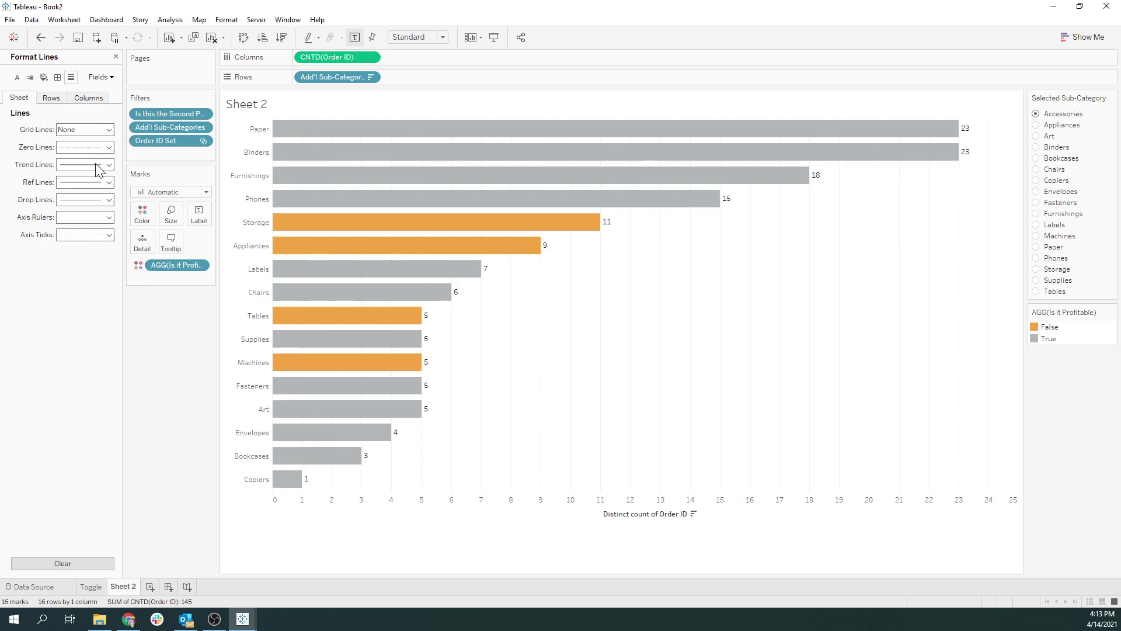
{"action": "left_click", "coordinate": [81, 217]}
{"action": "left_click", "coordinate": [75, 233]}
{"action": "left_click", "coordinate": [69, 235]}
Set the column grid lines and zero lines to None and hide the Distinct count of Order ID axis header.
{"action": "left_click", "coordinate": [88, 97]}
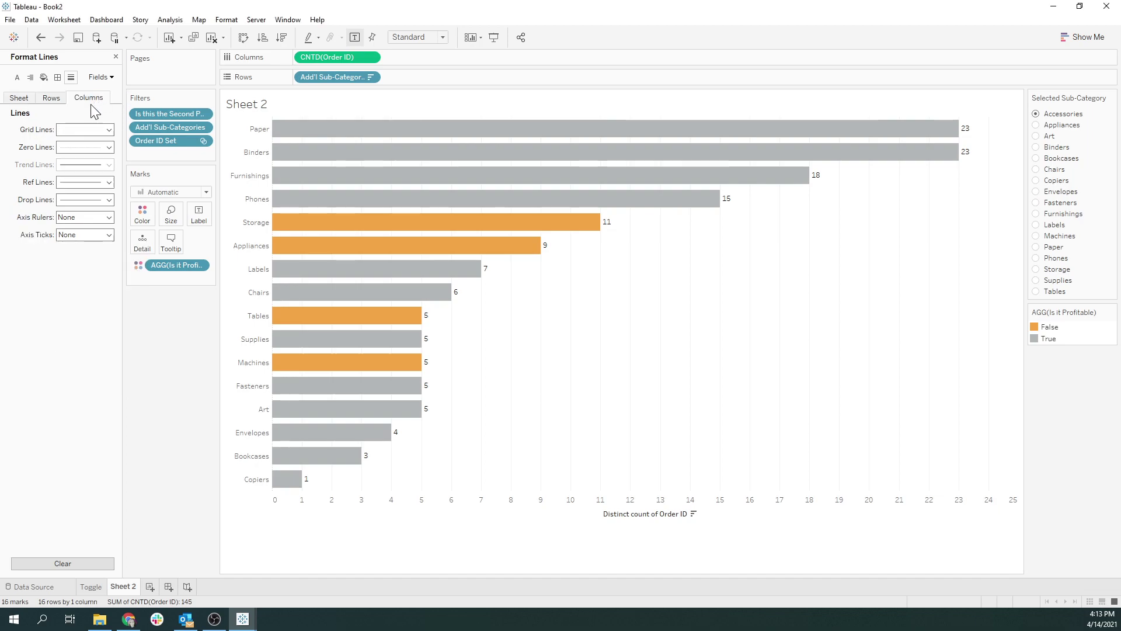
{"action": "left_click", "coordinate": [84, 130]}
{"action": "left_click", "coordinate": [82, 149]}
{"action": "left_click", "coordinate": [79, 147]}
{"action": "left_click", "coordinate": [75, 166]}
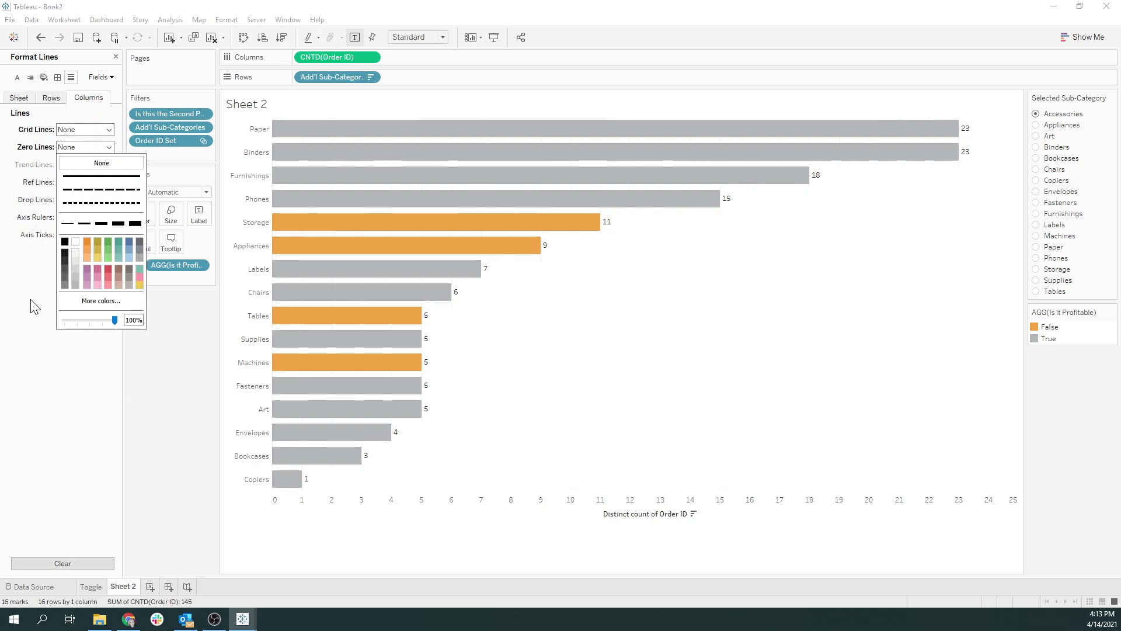
{"action": "left_click", "coordinate": [34, 305]}
{"action": "right_click", "coordinate": [711, 501]}
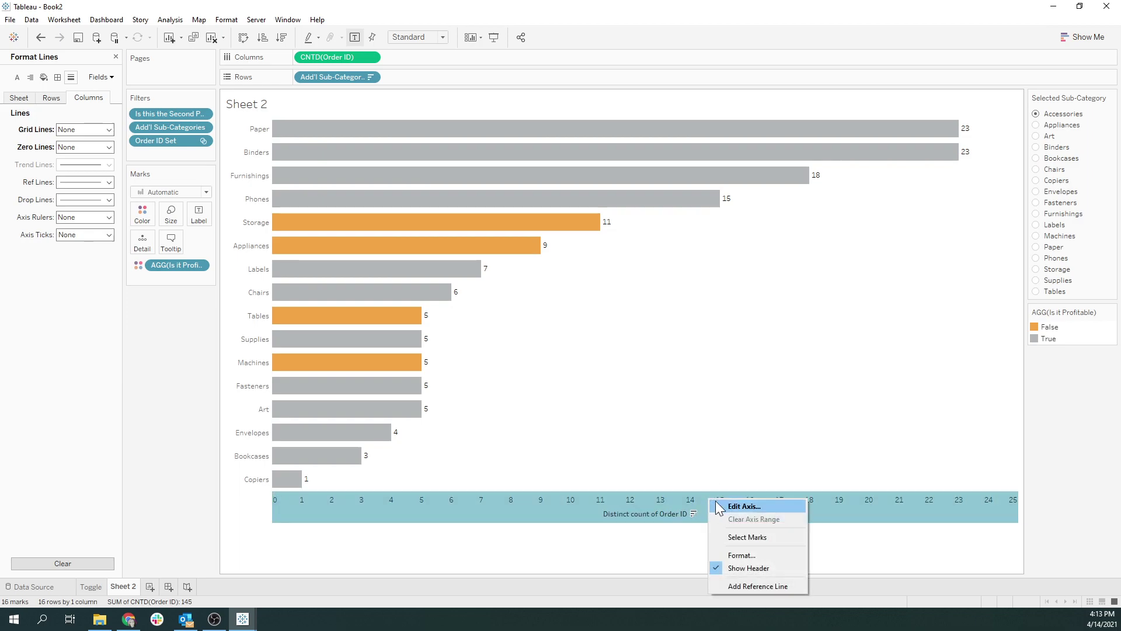
{"action": "left_click", "coordinate": [769, 568]}
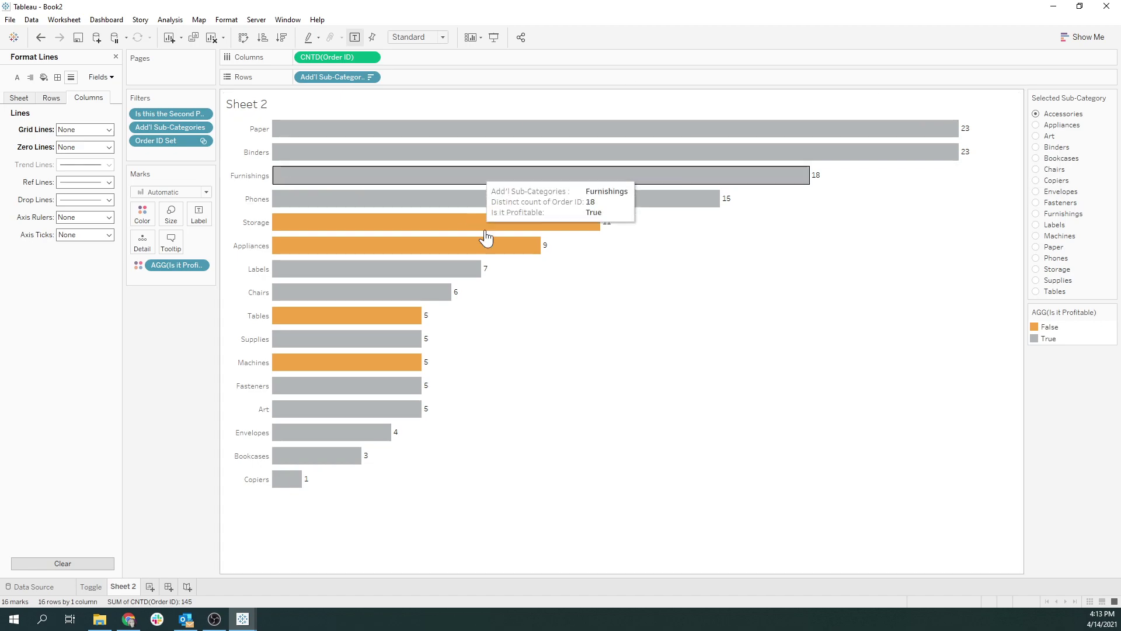
Test the bar chart by switching the selected sub-category to Art and back to Accessories, and leave line formatting.
{"action": "left_click", "coordinate": [1037, 136]}
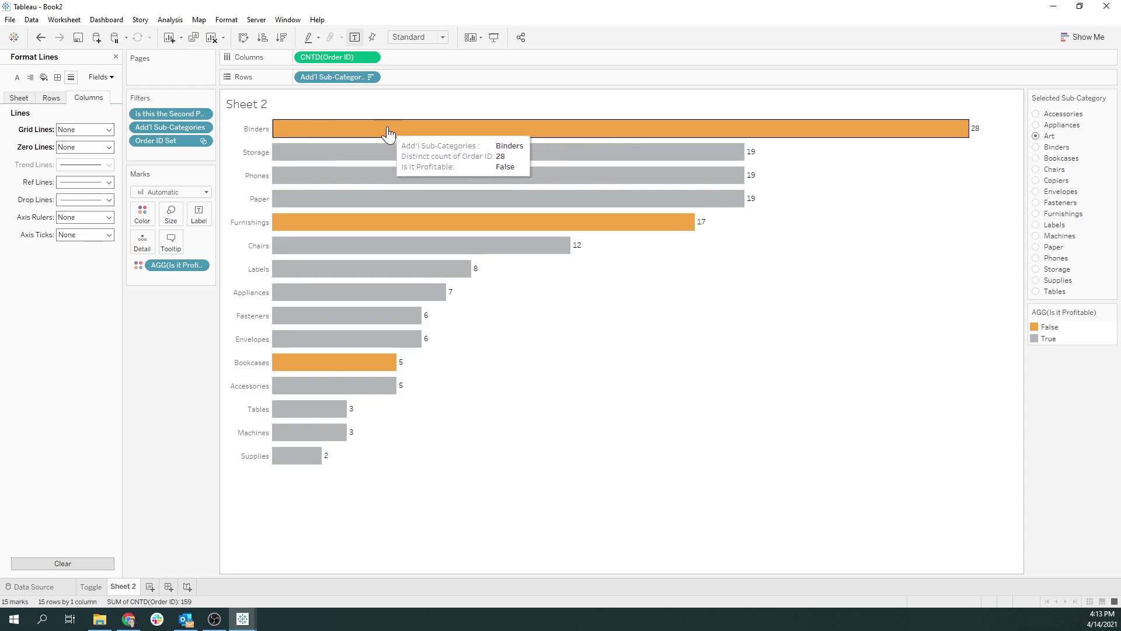
{"action": "left_click", "coordinate": [1037, 114]}
{"action": "left_click", "coordinate": [115, 56]}
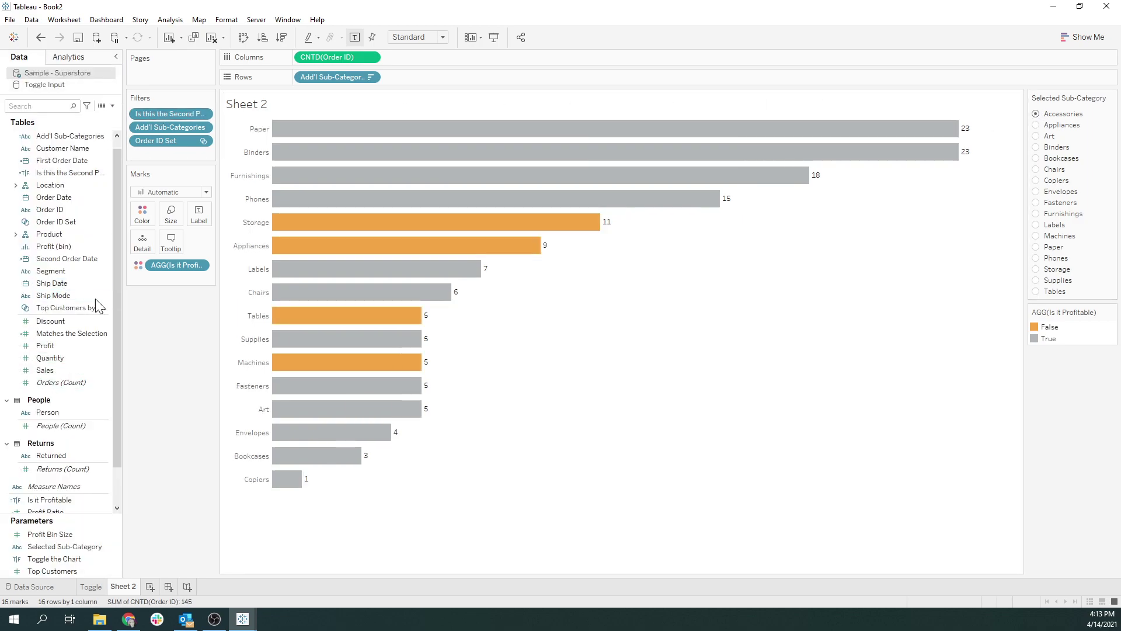
Add Sales, Profit and Profit Ratio to the bar chart's tooltip.
{"action": "left_click", "coordinate": [59, 374]}
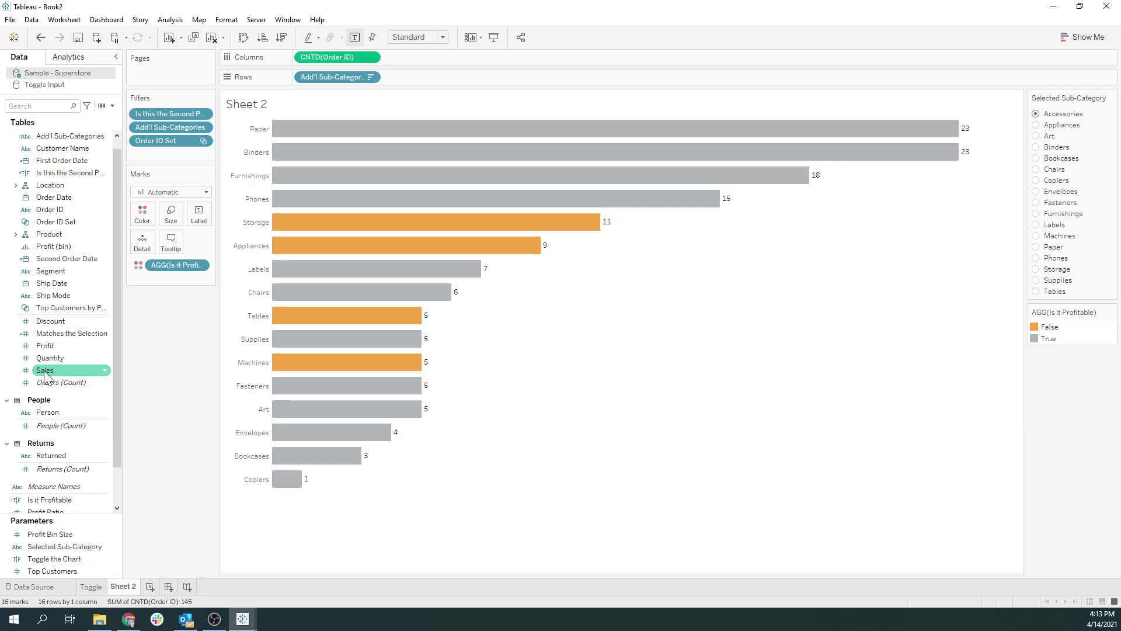
{"action": "left_click_drag", "start_coordinate": [45, 374], "coordinate": [171, 242]}
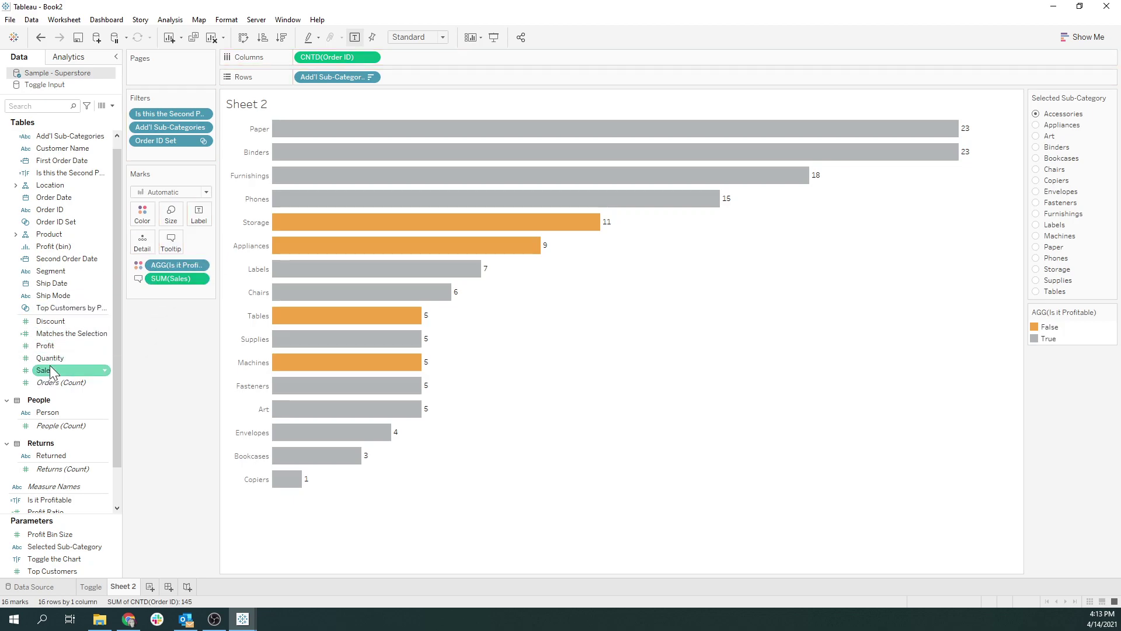
{"action": "left_click", "coordinate": [47, 346]}
{"action": "left_click_drag", "start_coordinate": [47, 345], "coordinate": [173, 245]}
{"action": "type", "text": "profit"}
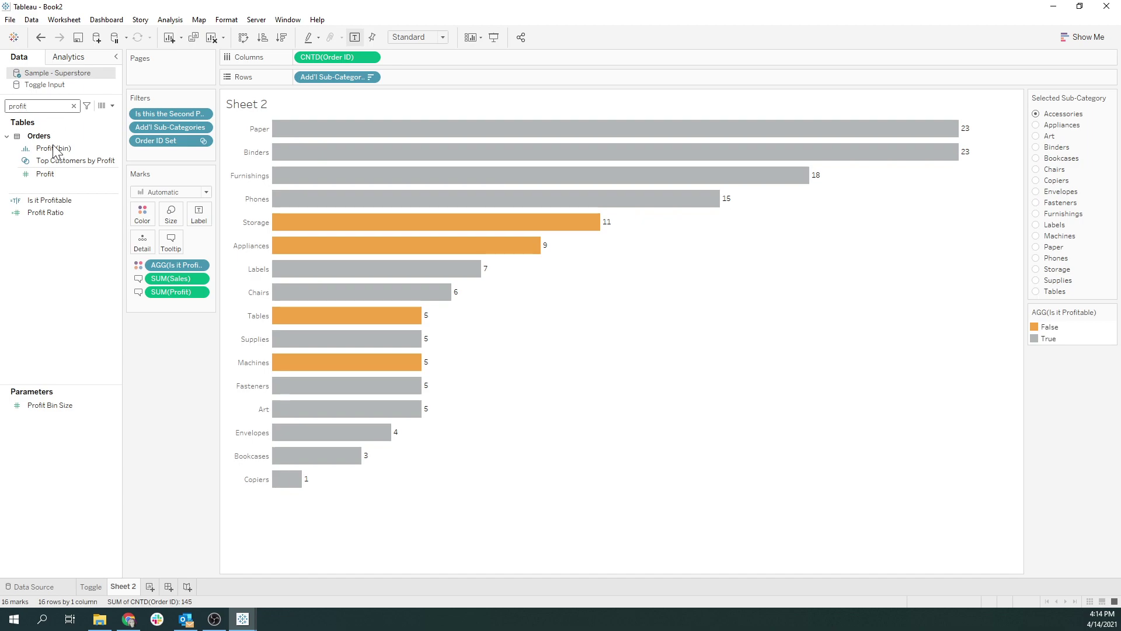
{"action": "left_click_drag", "start_coordinate": [46, 213], "coordinate": [177, 250]}
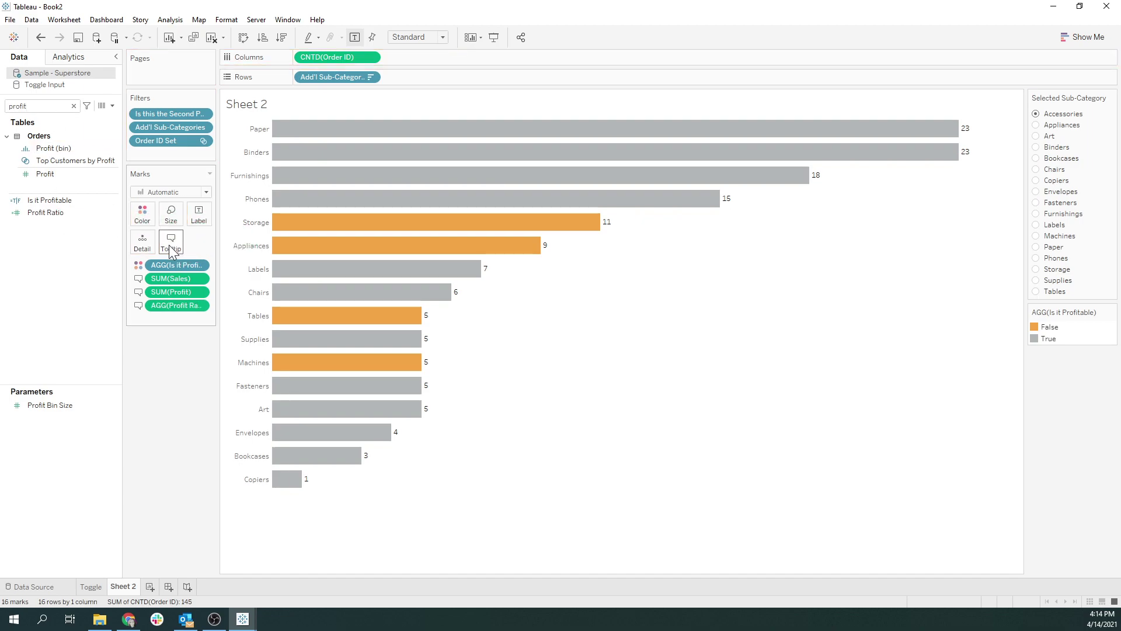
Replace the default tooltip text with three lines labelled Sales:, Profit: and Profit Ratio:.
{"action": "left_click", "coordinate": [171, 241]}
{"action": "key", "text": "ctrl+a"}
{"action": "key", "text": "Delete"}
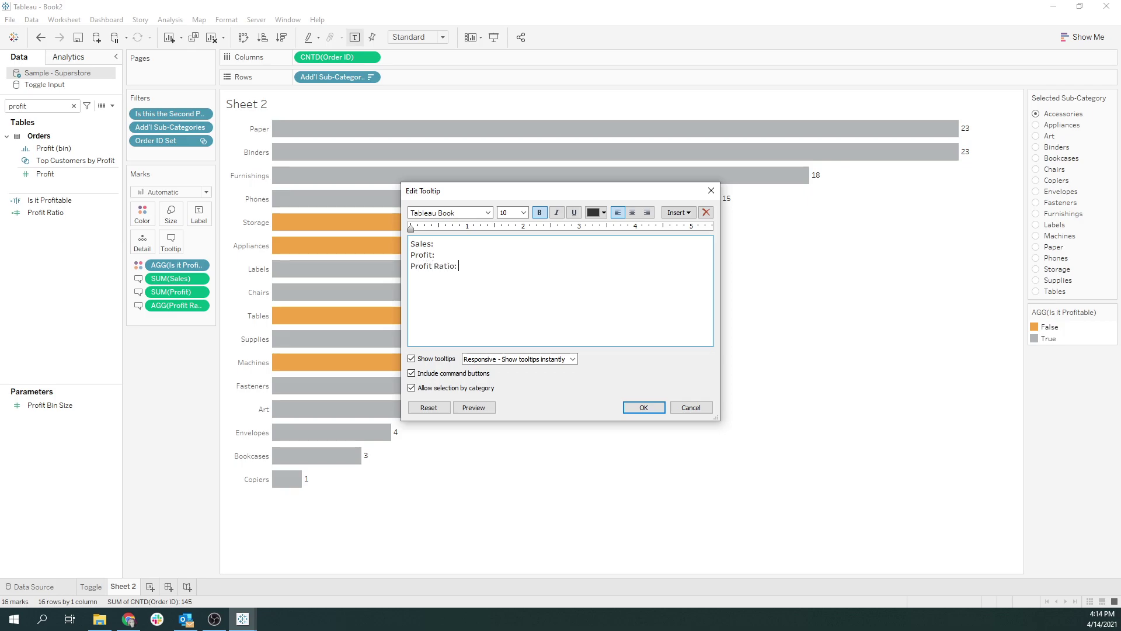
Insert the AGG(Profit Ratio), SUM(Profit) and SUM(Sales) fields after their matching tooltip labels and apply the tooltip.
{"action": "left_click", "coordinate": [679, 213]}
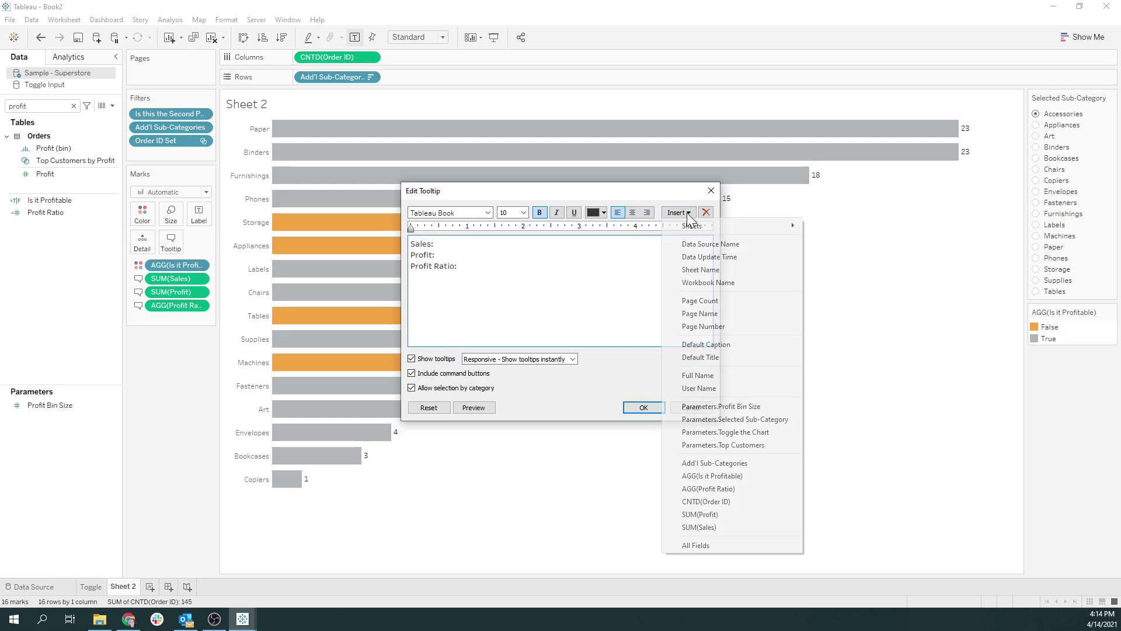
{"action": "left_click", "coordinate": [709, 489]}
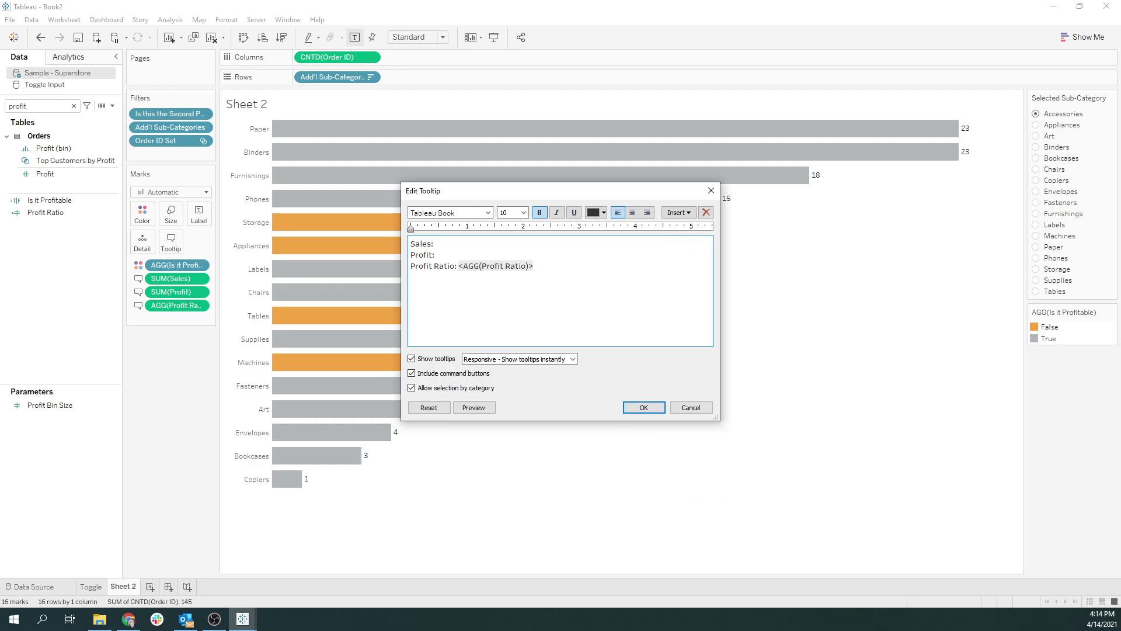
{"action": "left_click", "coordinate": [679, 213]}
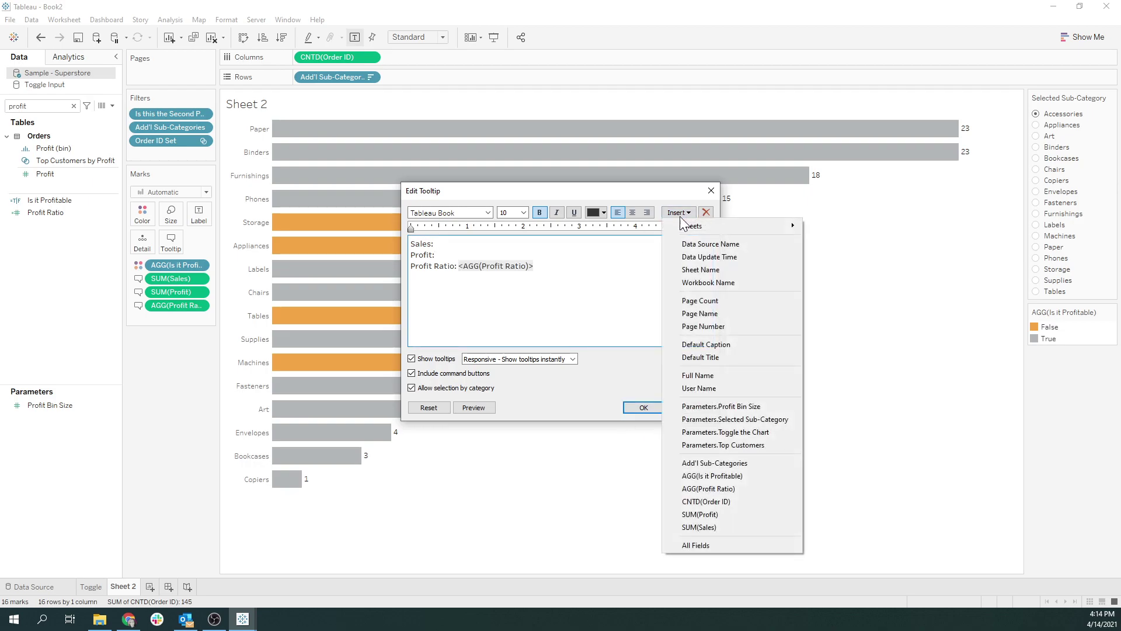
{"action": "left_click", "coordinate": [709, 514]}
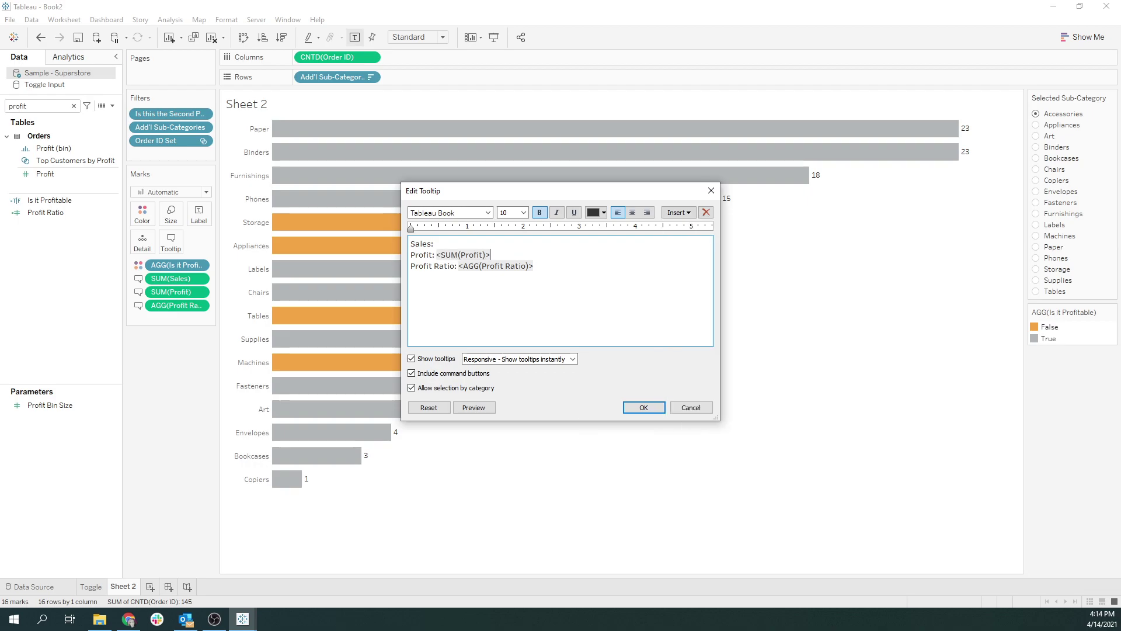
{"action": "left_click", "coordinate": [678, 212]}
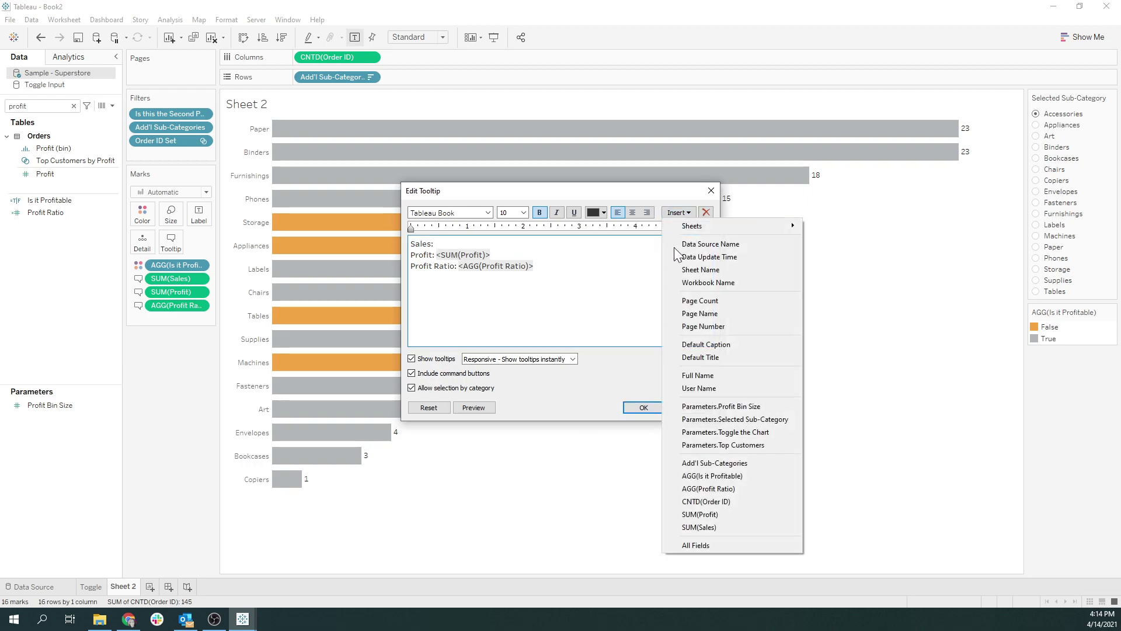
{"action": "left_click", "coordinate": [713, 527]}
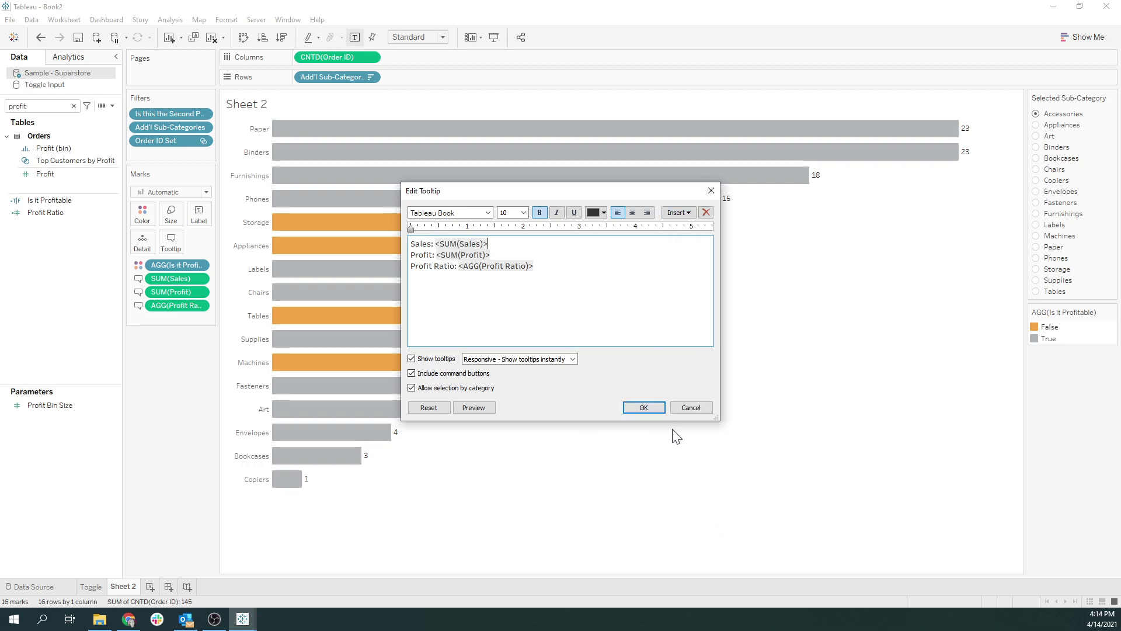
{"action": "left_click", "coordinate": [643, 408]}
{"action": "mouse_move", "coordinate": [369, 299]}
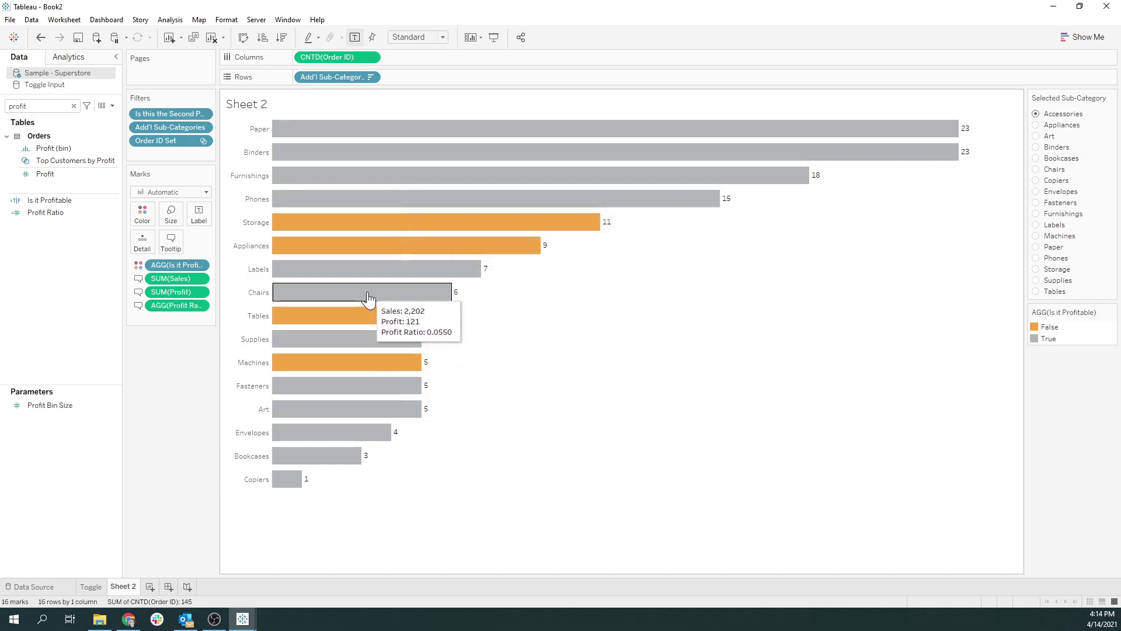
Format Profit Ratio's default pane numbers as a percentage with one decimal place.
{"action": "right_click", "coordinate": [177, 305]}
{"action": "left_click", "coordinate": [209, 348]}
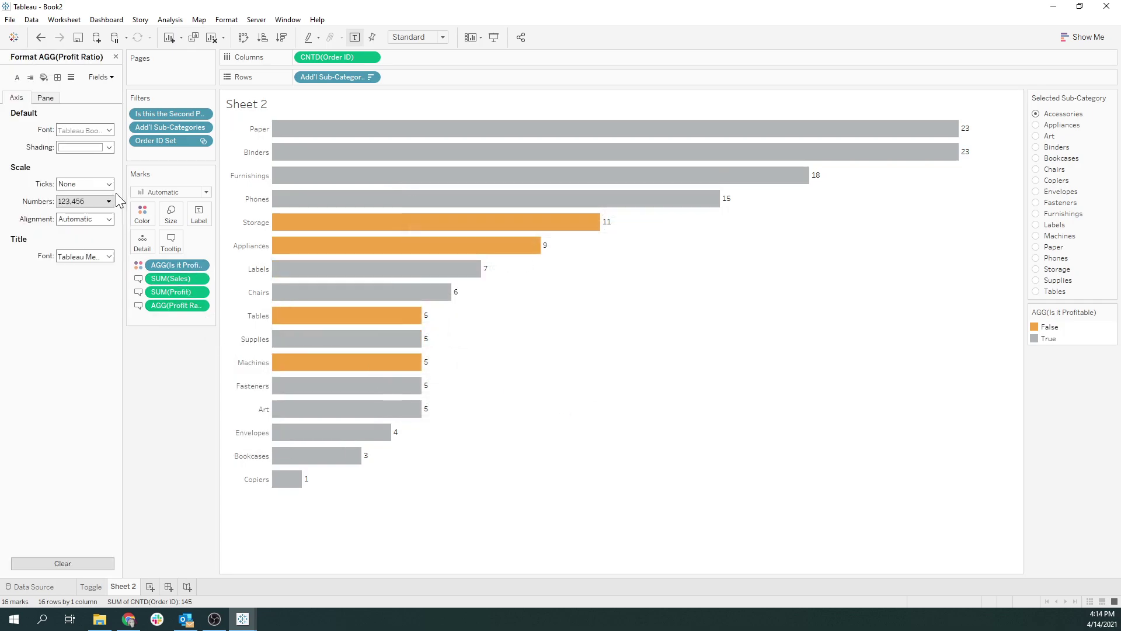
{"action": "left_click", "coordinate": [109, 201]}
{"action": "left_click", "coordinate": [45, 98]}
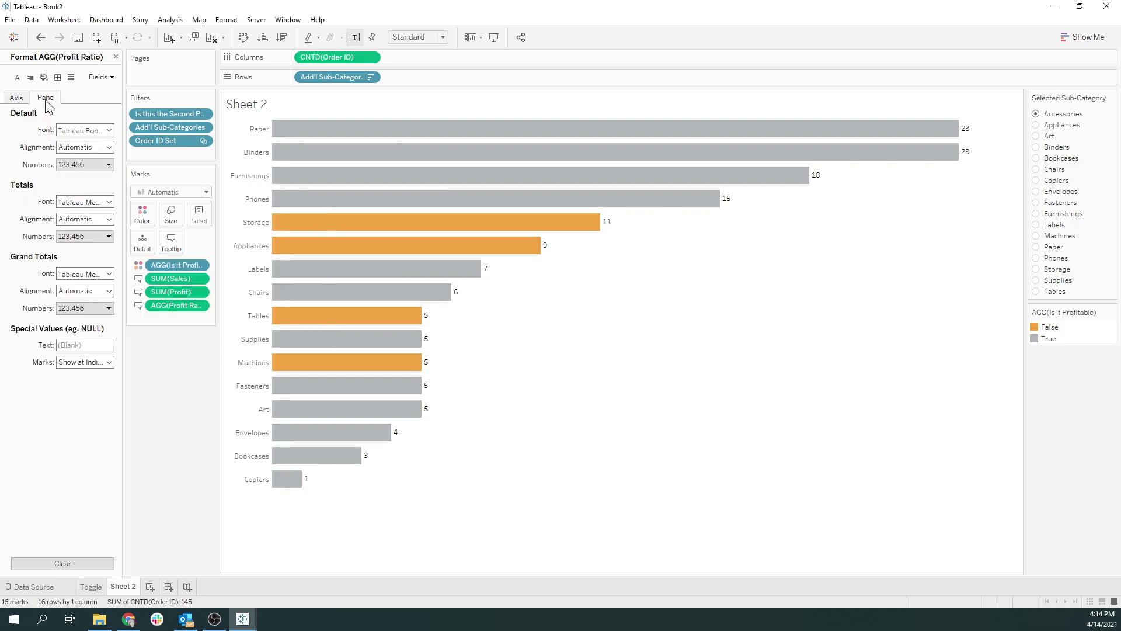
{"action": "left_click", "coordinate": [90, 165]}
{"action": "left_click", "coordinate": [100, 237]}
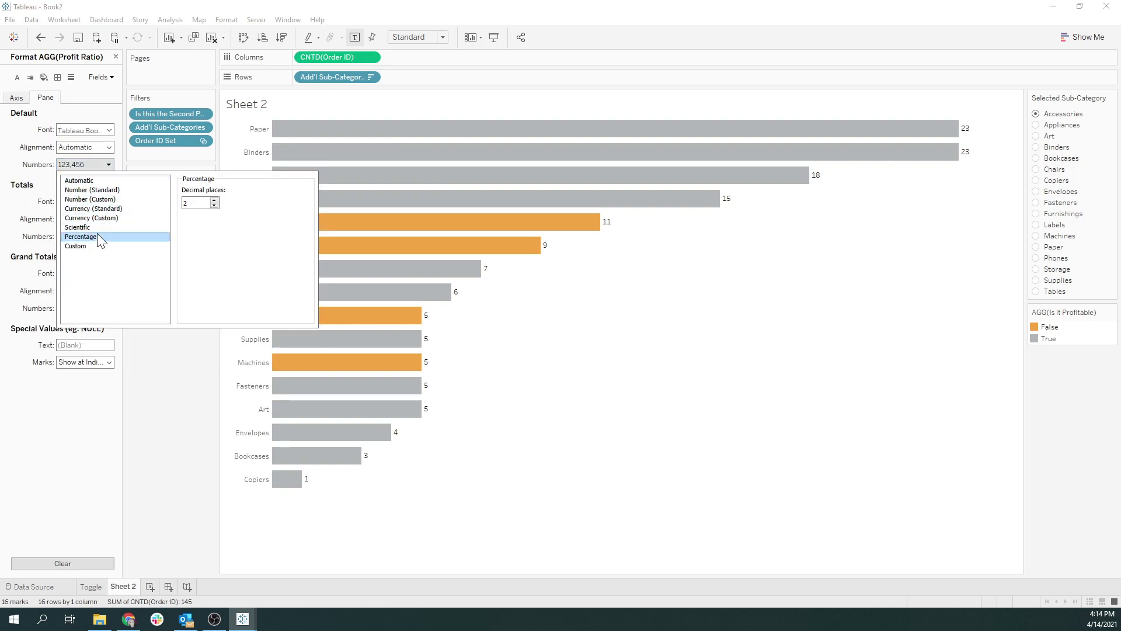
{"action": "left_click", "coordinate": [214, 205]}
{"action": "mouse_move", "coordinate": [344, 275]}
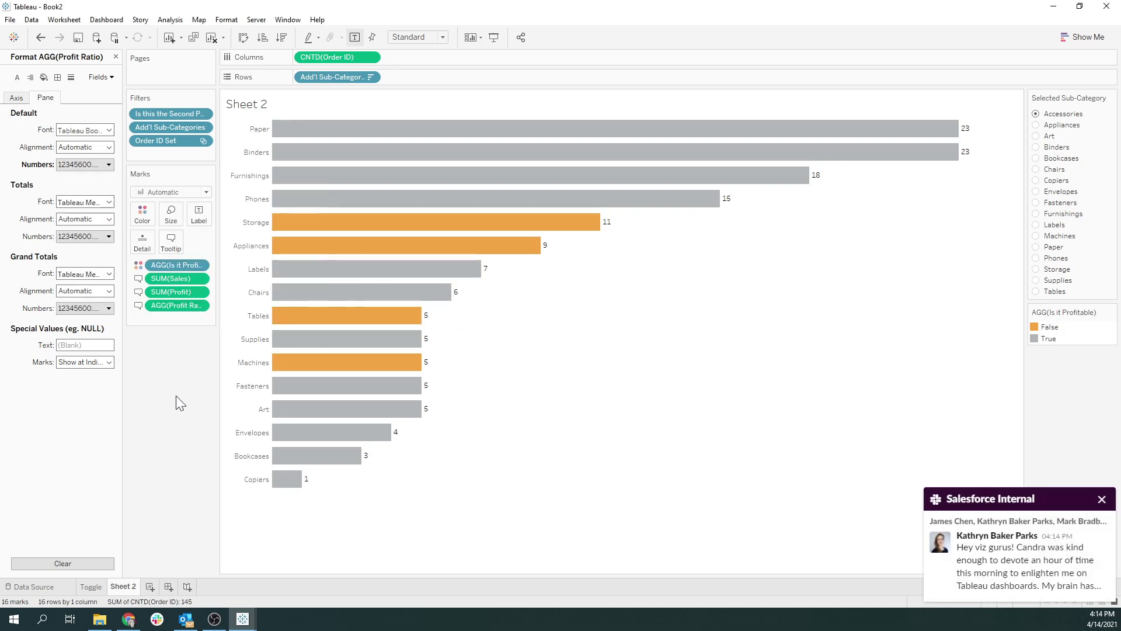
{"action": "left_click", "coordinate": [1102, 498]}
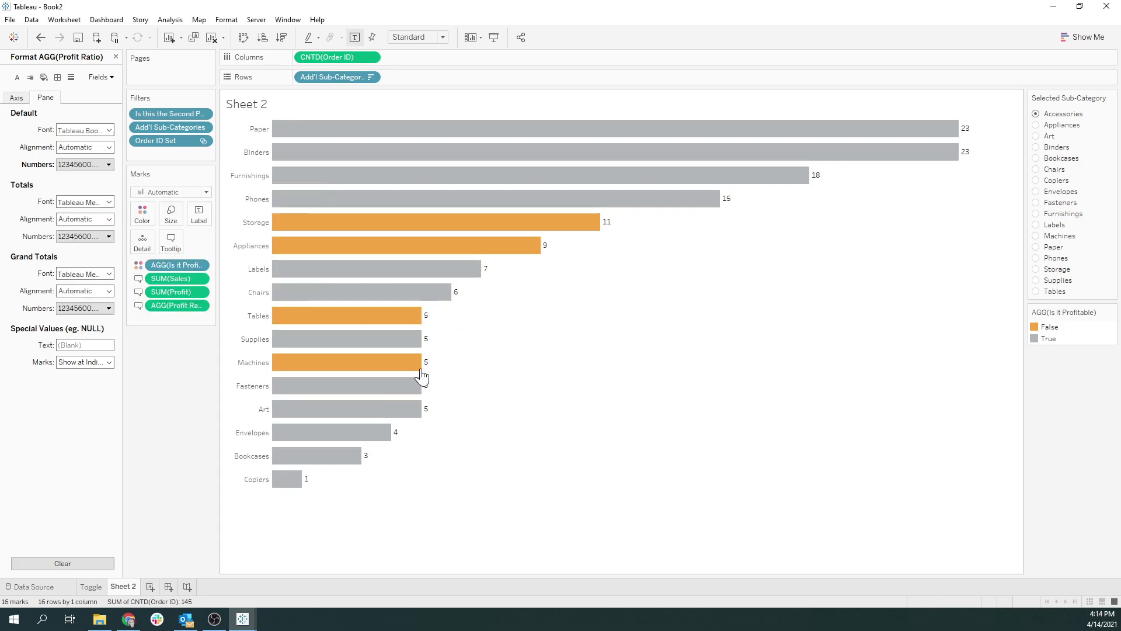
{"action": "left_click", "coordinate": [115, 57]}
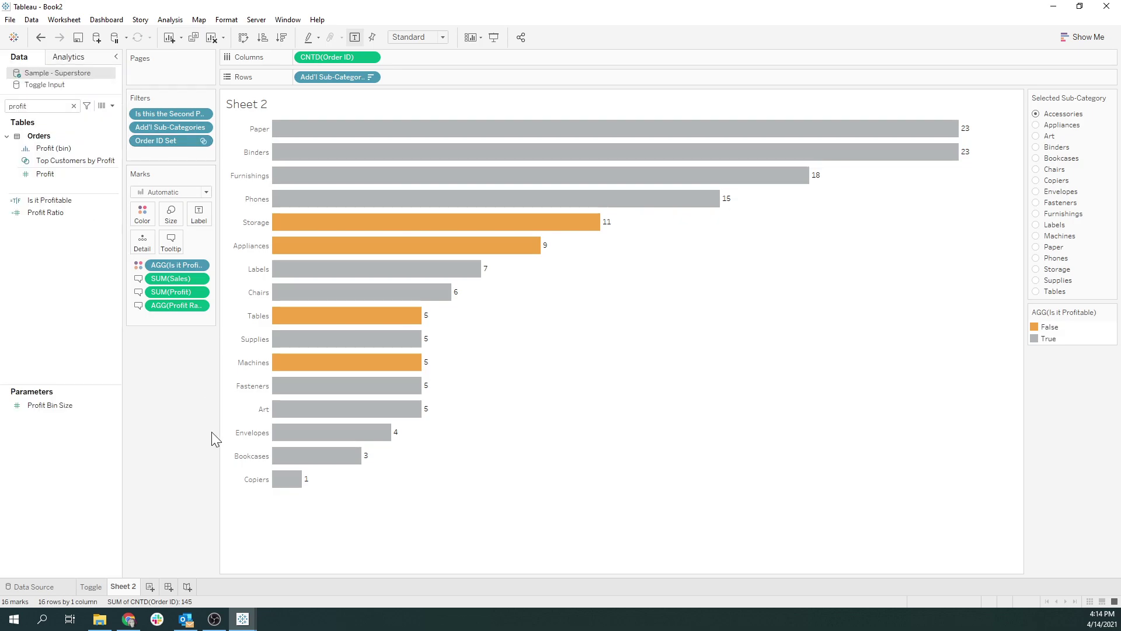
Rename the sheet as Bar Chart and clear the data field search.
{"action": "double_click", "coordinate": [123, 587]}
{"action": "type", "text": "Bar Chart"}
{"action": "key", "text": "Return"}
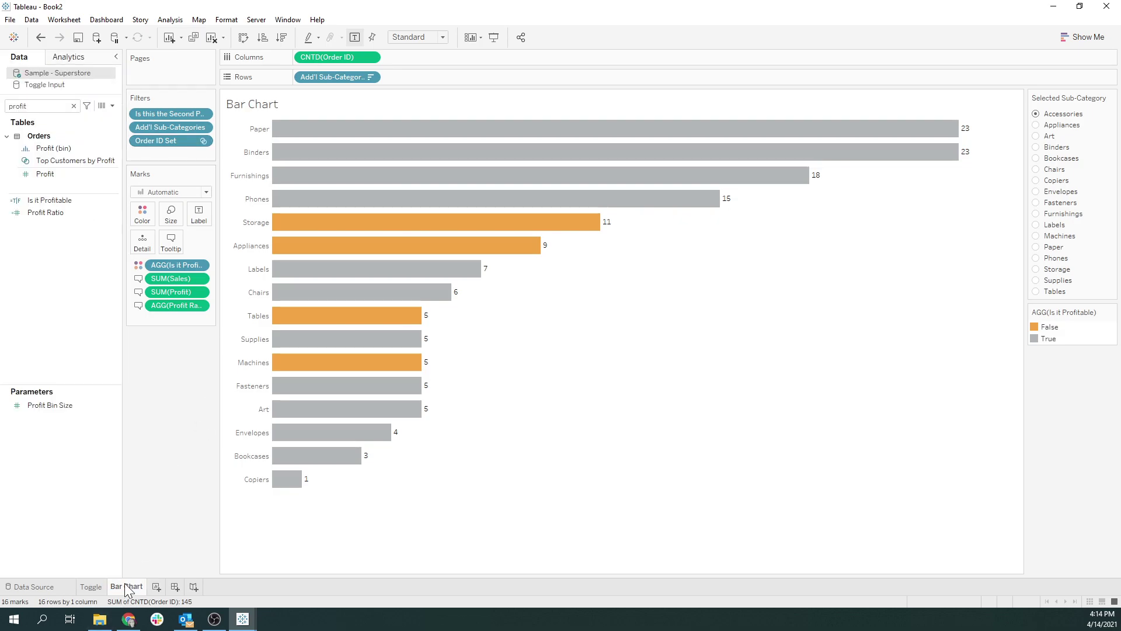
{"action": "left_click", "coordinate": [74, 106]}
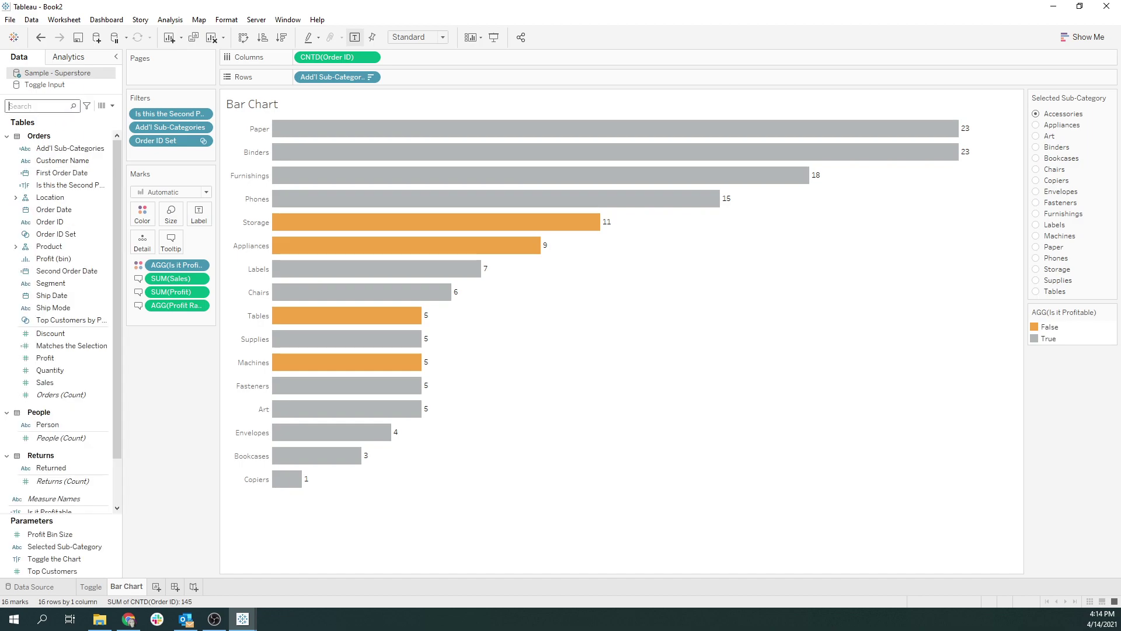
Duplicate the Bar Chart sheet and rename the copy as Tree Map.
{"action": "right_click", "coordinate": [137, 586]}
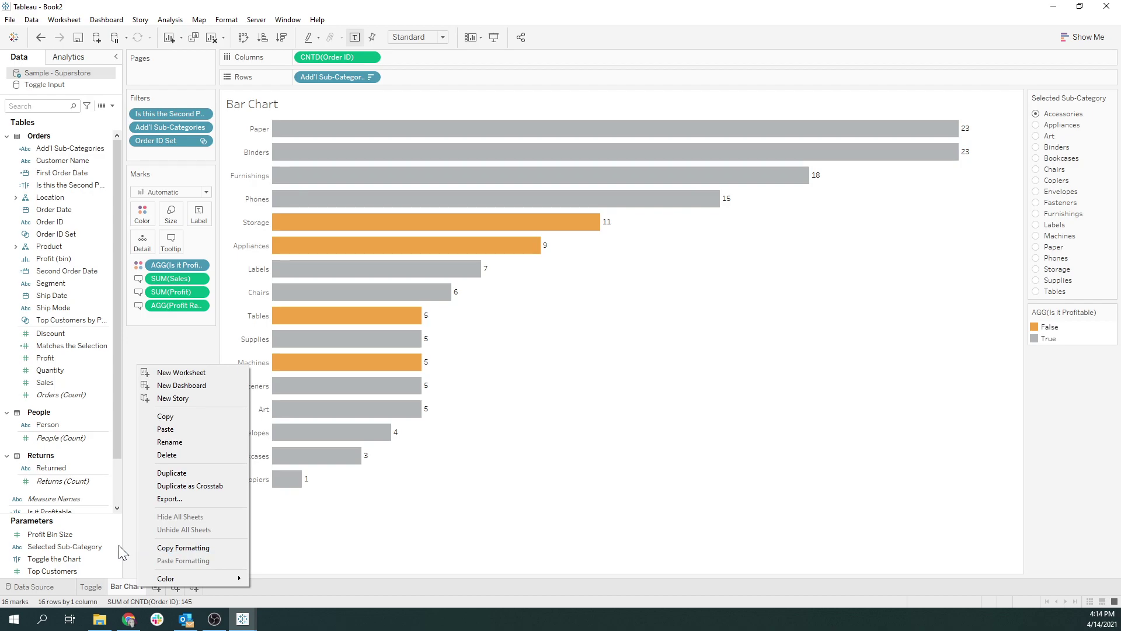
{"action": "left_click", "coordinate": [168, 473]}
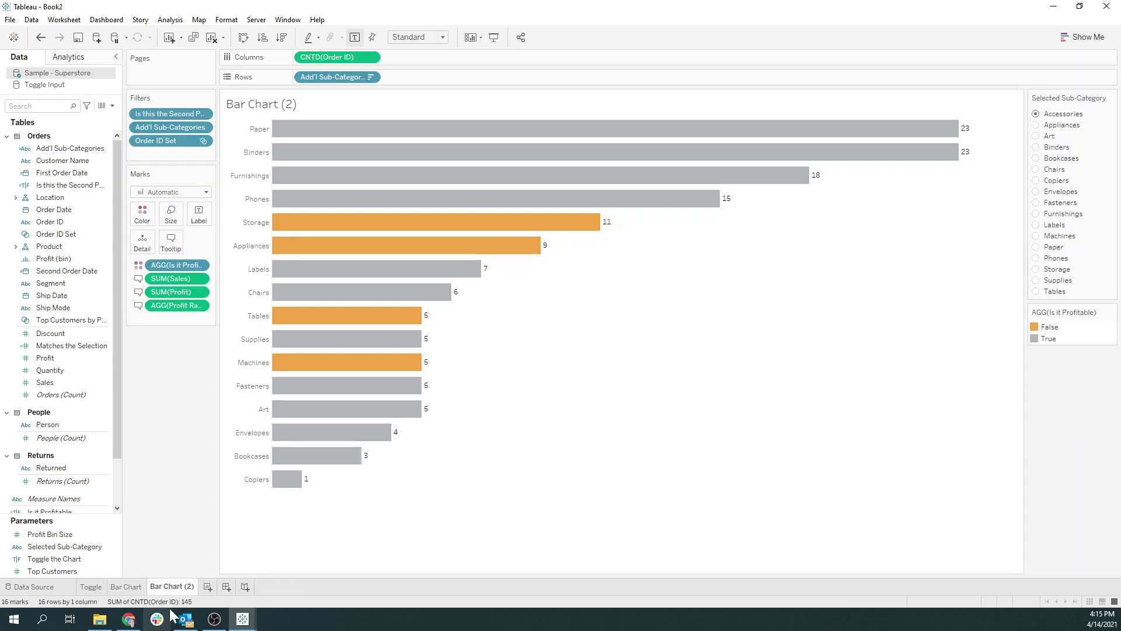
{"action": "double_click", "coordinate": [179, 589]}
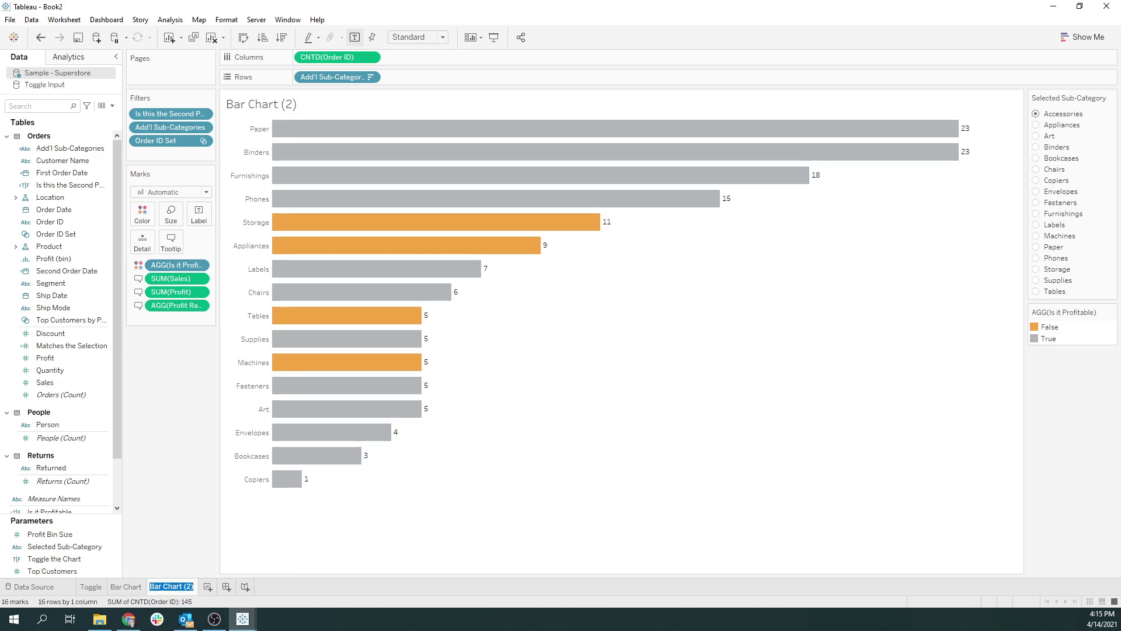
{"action": "type", "text": "Tree Map"}
{"action": "key", "text": "Return"}
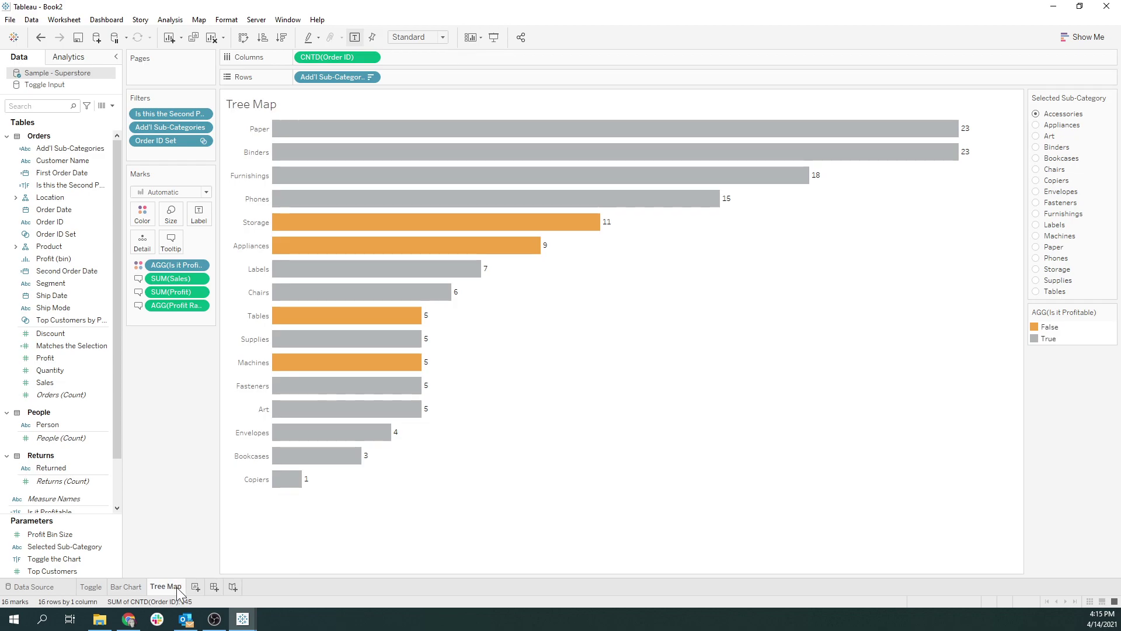
Convert the Tree Map sheet to a treemap and remove the CNTD(Order ID) field from its color encoding.
{"action": "left_click", "coordinate": [1083, 37]}
{"action": "left_click", "coordinate": [1031, 151]}
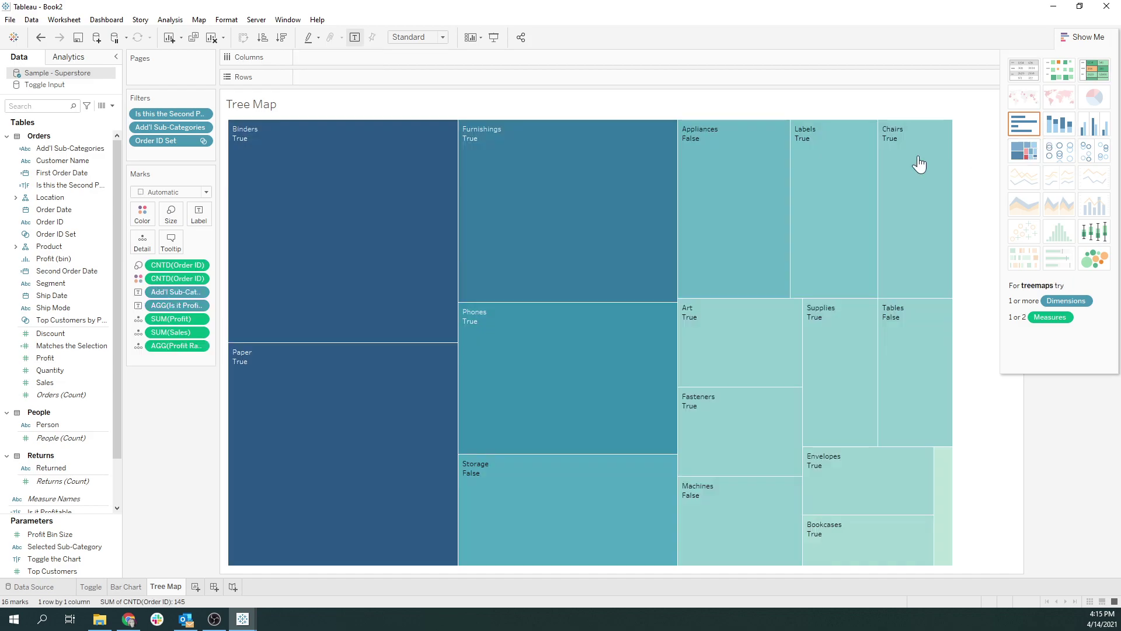
{"action": "right_click", "coordinate": [156, 278]}
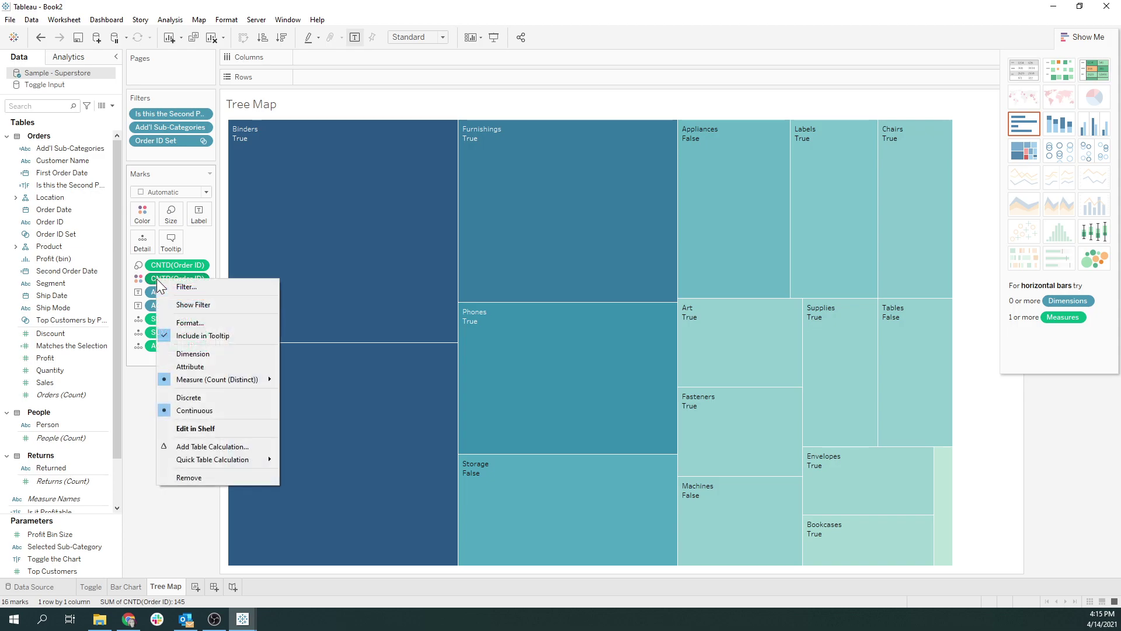
{"action": "left_click", "coordinate": [197, 477]}
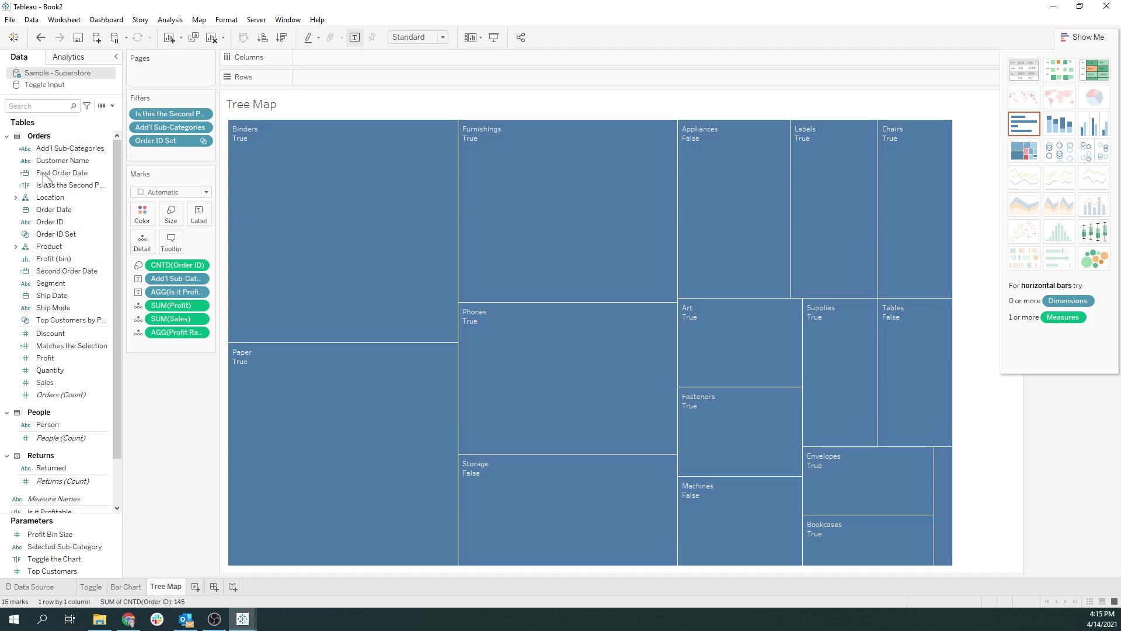
Color the treemap by Is it Profitable and remove that field from the mark labels.
{"action": "left_click", "coordinate": [35, 105]}
{"action": "type", "text": "profit"}
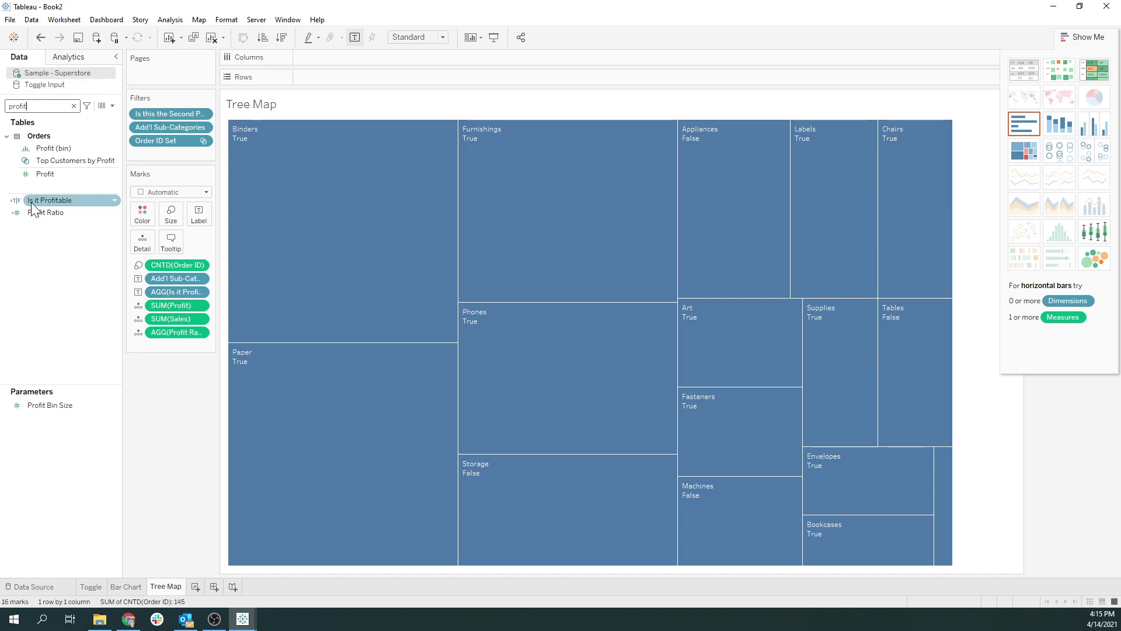
{"action": "left_click_drag", "start_coordinate": [35, 205], "coordinate": [137, 217]}
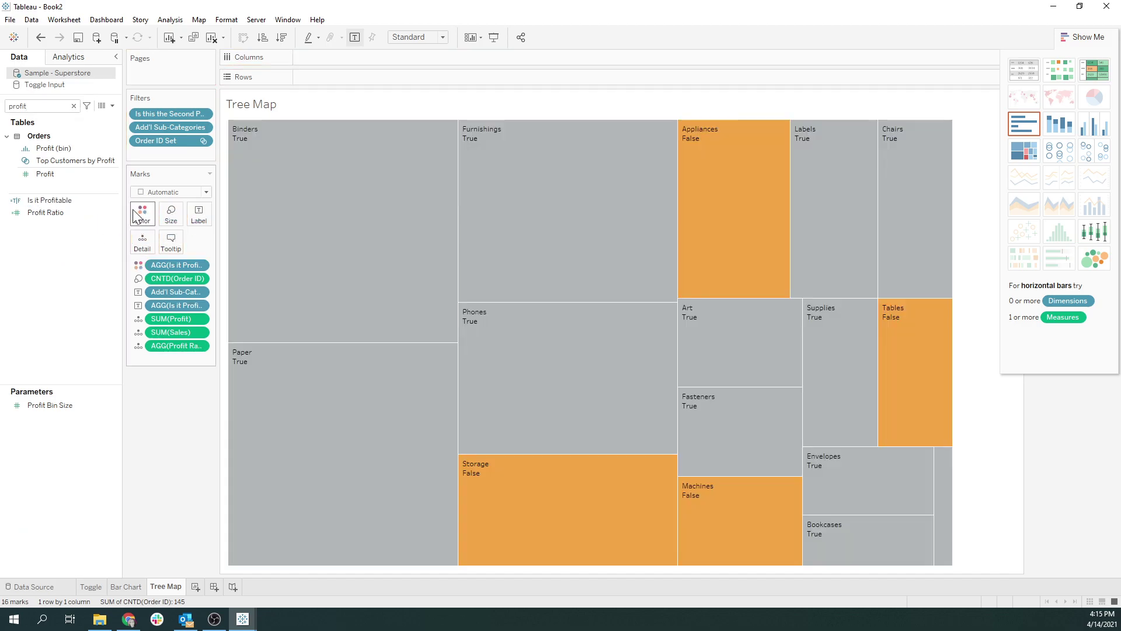
{"action": "right_click", "coordinate": [160, 301]}
{"action": "left_click", "coordinate": [201, 436]}
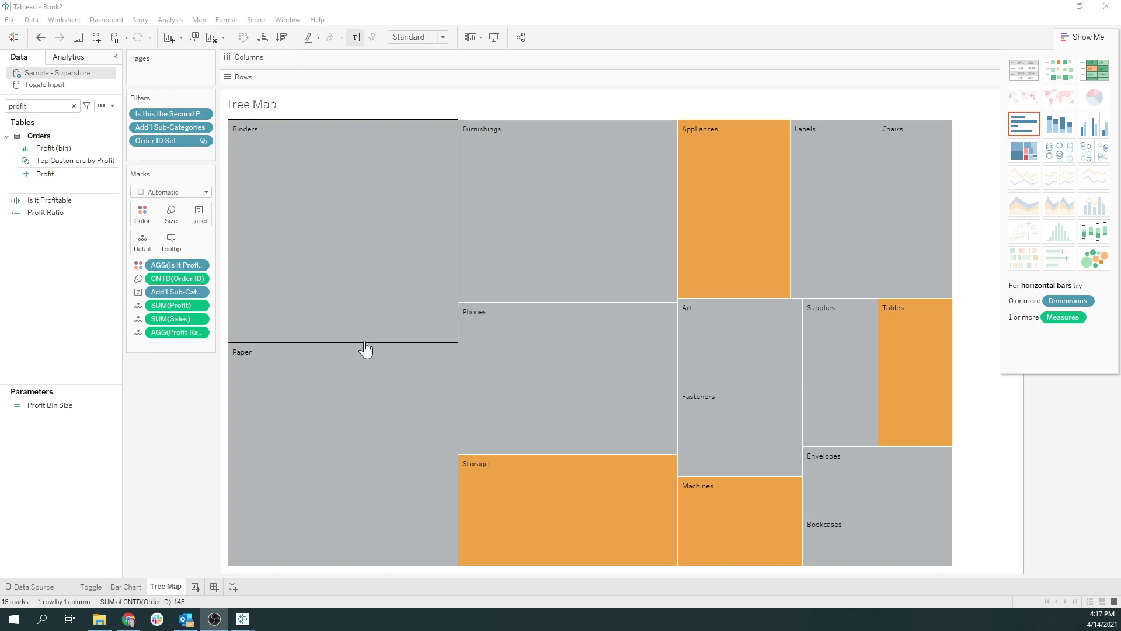
Clear the field search and add the distinct count of Order ID to the treemap's mark labels.
{"action": "mouse_move", "coordinate": [393, 168]}
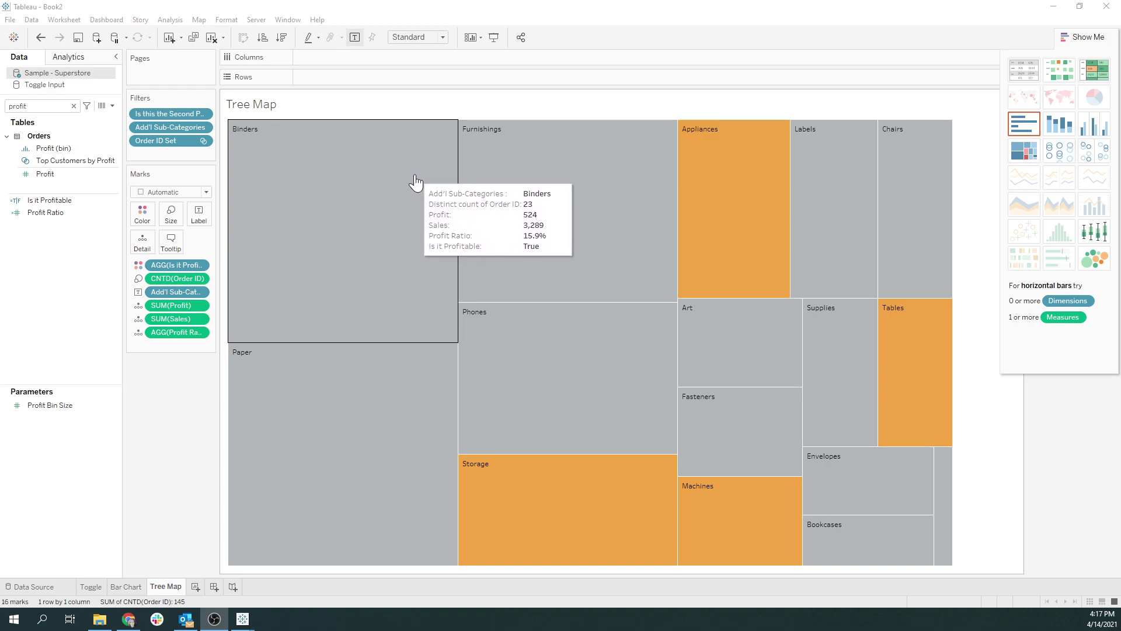
{"action": "left_click", "coordinate": [202, 218]}
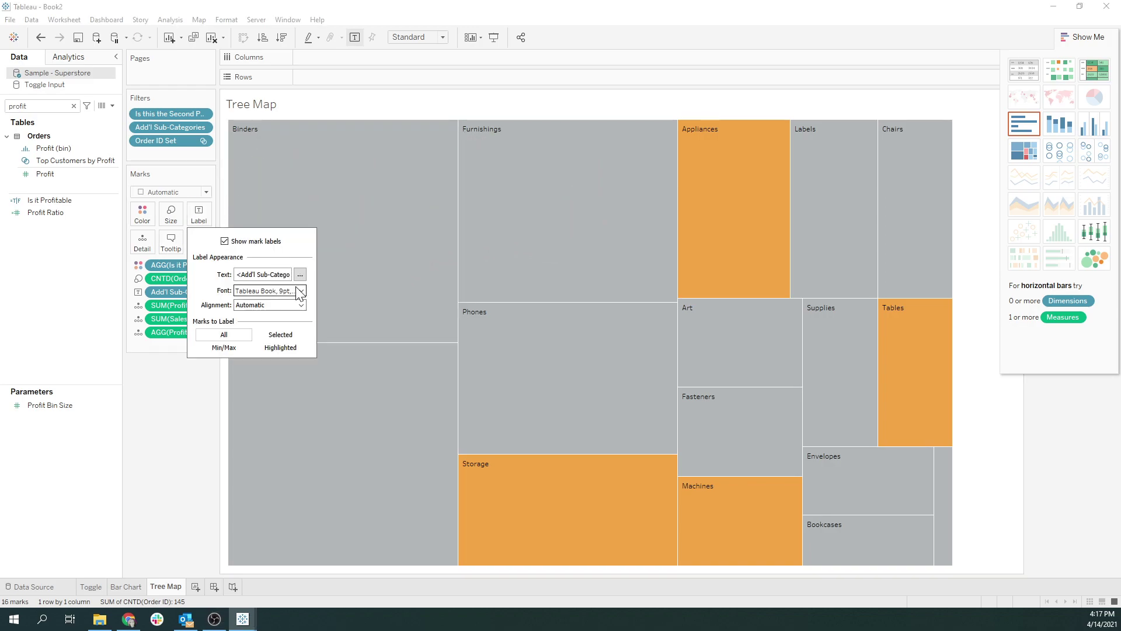
{"action": "left_click", "coordinate": [74, 106]}
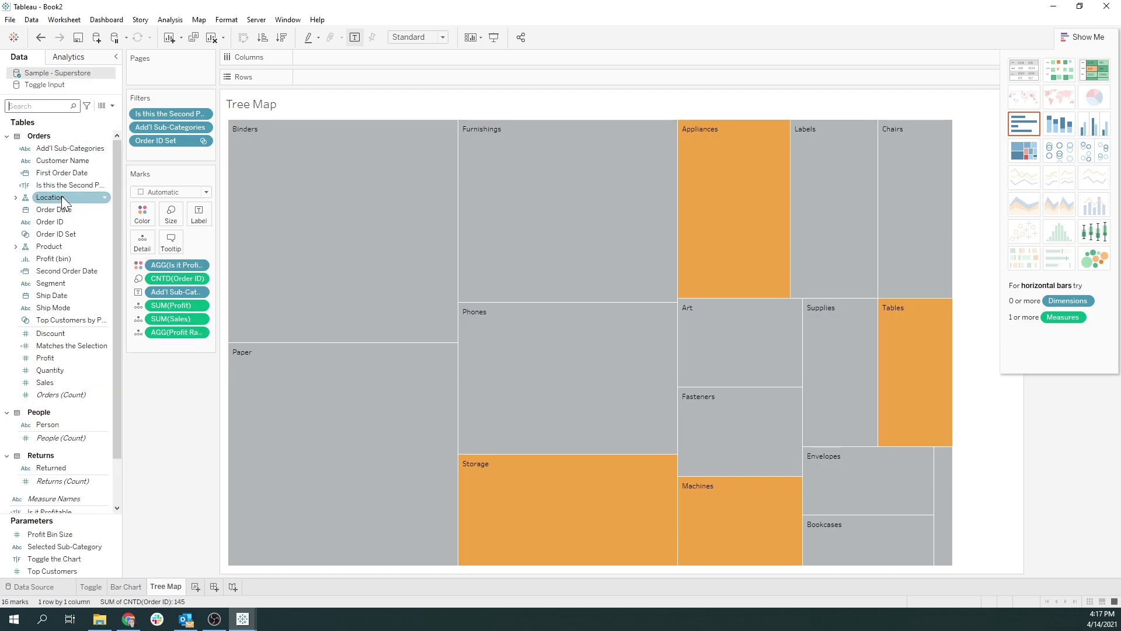
{"action": "left_click_drag", "start_coordinate": [52, 225], "coordinate": [200, 217]}
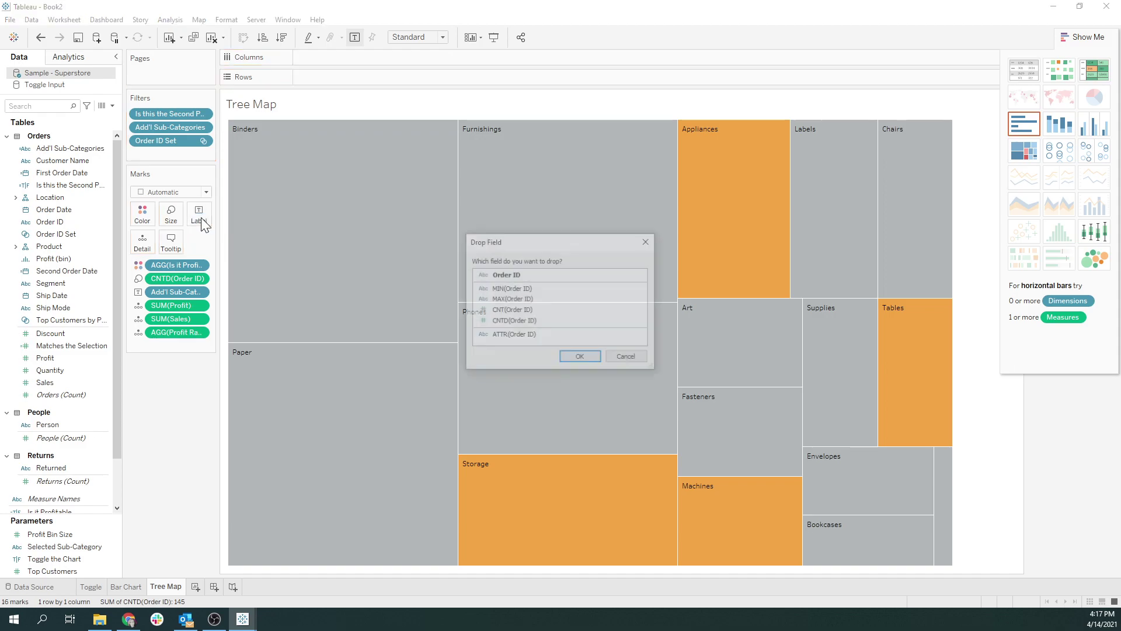
{"action": "left_click", "coordinate": [513, 321]}
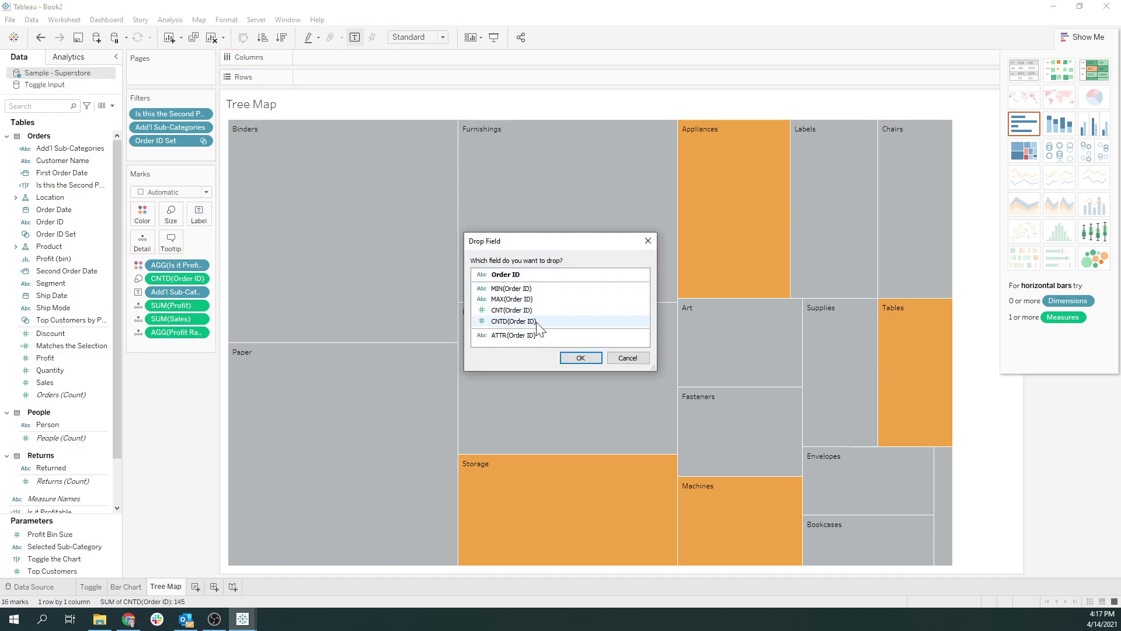
{"action": "left_click", "coordinate": [580, 357]}
Edit the mark label so CNTD(Order ID) and Add'l Sub-Categories sit on one line separated by "|".
{"action": "left_click", "coordinate": [199, 214]}
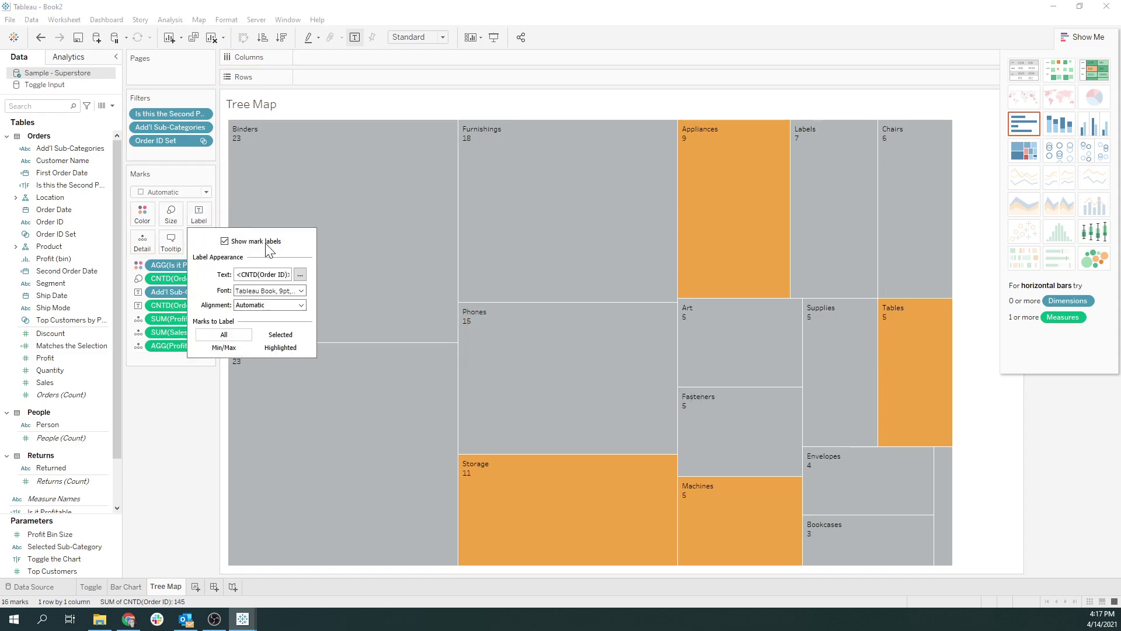
{"action": "left_click", "coordinate": [300, 274]}
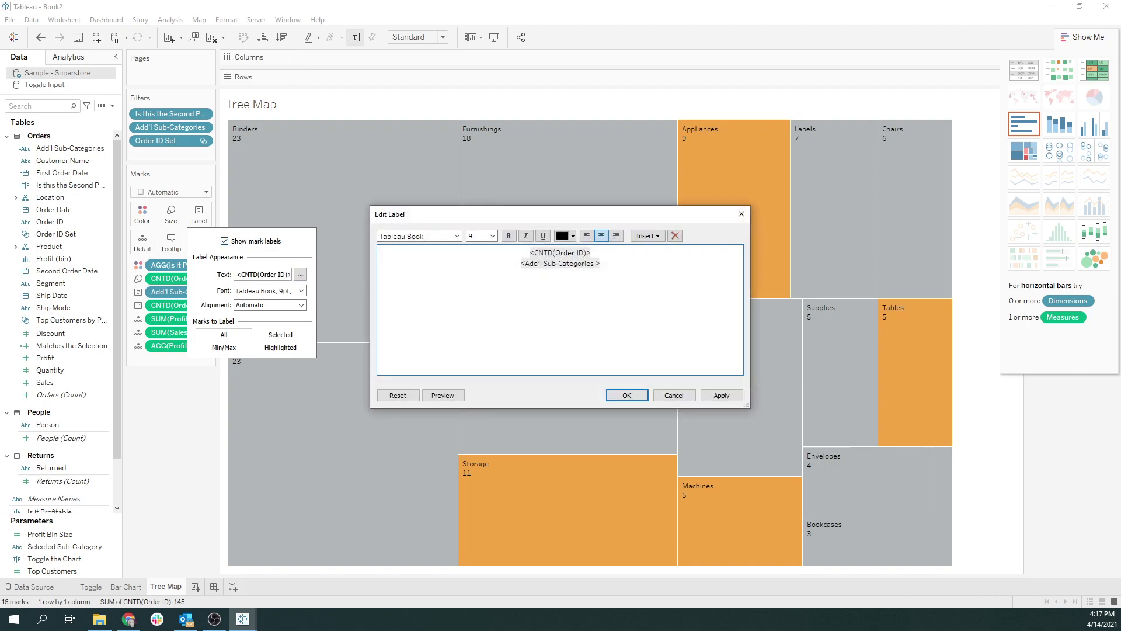
{"action": "key", "text": "BackSpace"}
{"action": "type", "text": "|<Add'l Sub-Categories >"}
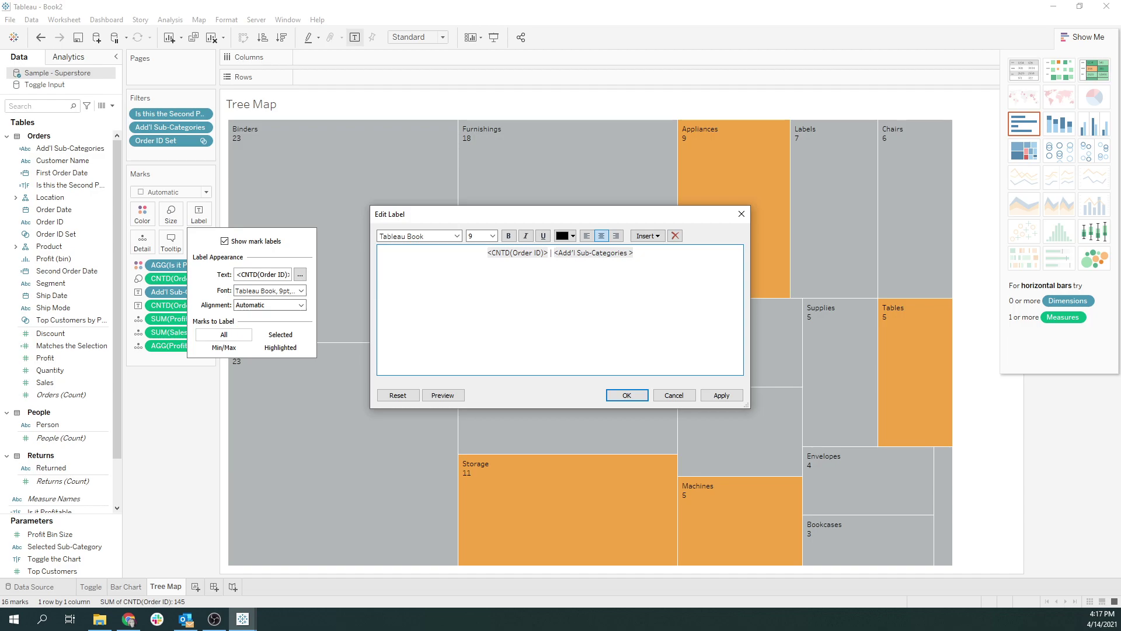
Reorder the label text to read "<Add'l Sub-Categories > | <CNTD(Order ID)>" and apply it.
{"action": "key", "text": "shift+Home"}
{"action": "key", "text": "BackSpace"}
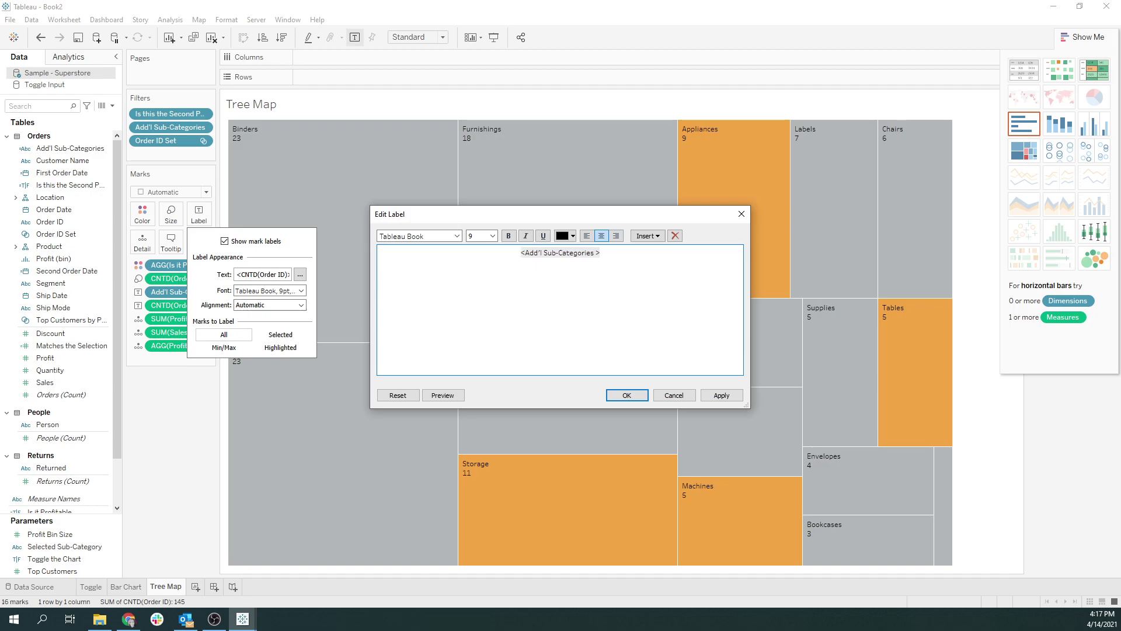
{"action": "key", "text": "ctrl+z"}
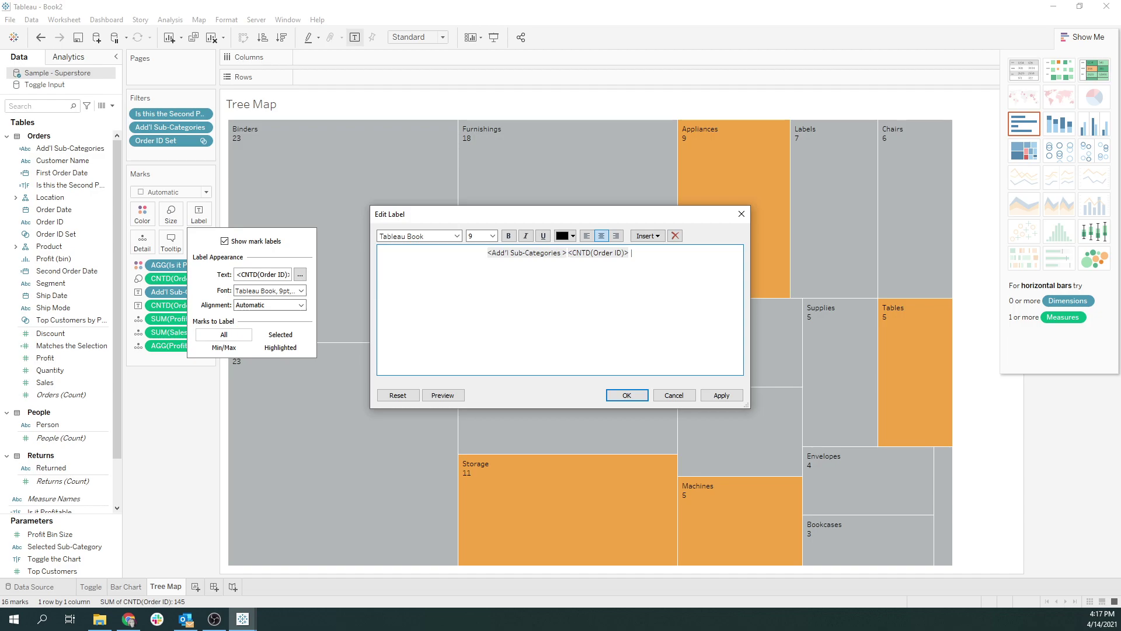
{"action": "type", "text": "|"}
{"action": "left_click", "coordinate": [635, 253]}
{"action": "key", "text": "BackSpace"}
{"action": "key", "text": "BackSpace"}
{"action": "left_click", "coordinate": [708, 395]}
{"action": "left_click", "coordinate": [626, 395]}
{"action": "left_click", "coordinate": [180, 419]}
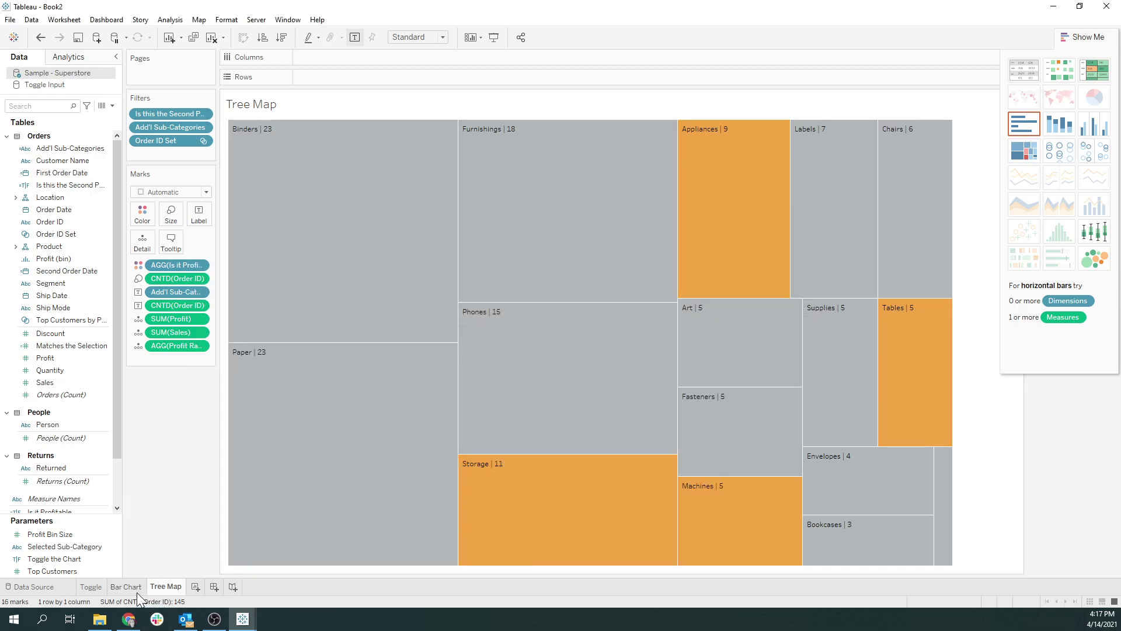
{"action": "mouse_move", "coordinate": [342, 204]}
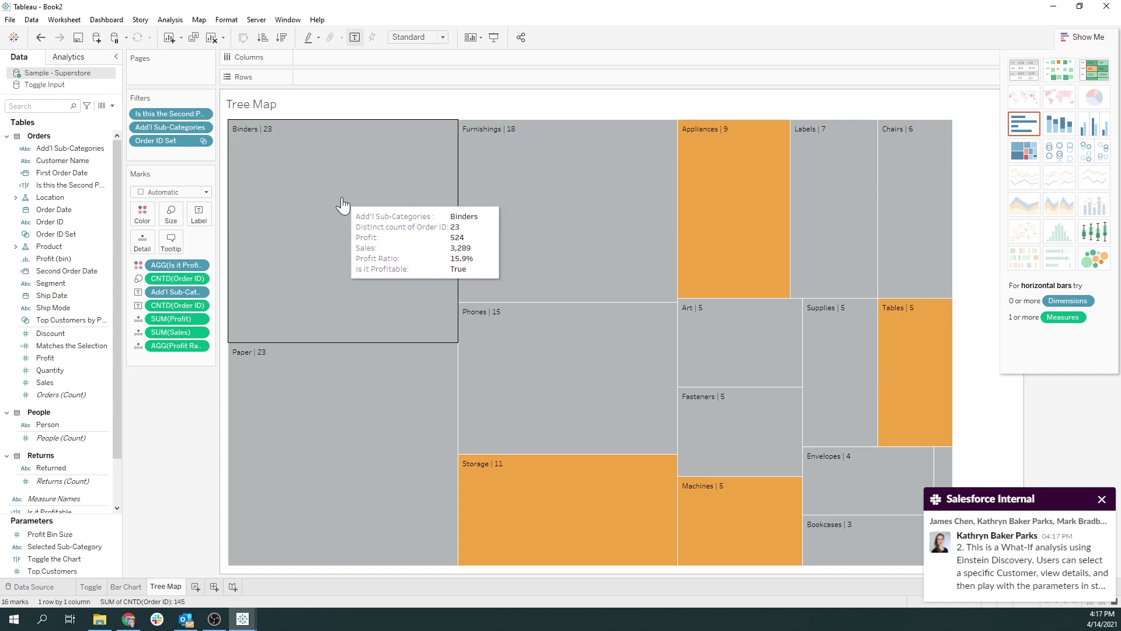
{"action": "left_click", "coordinate": [1101, 498]}
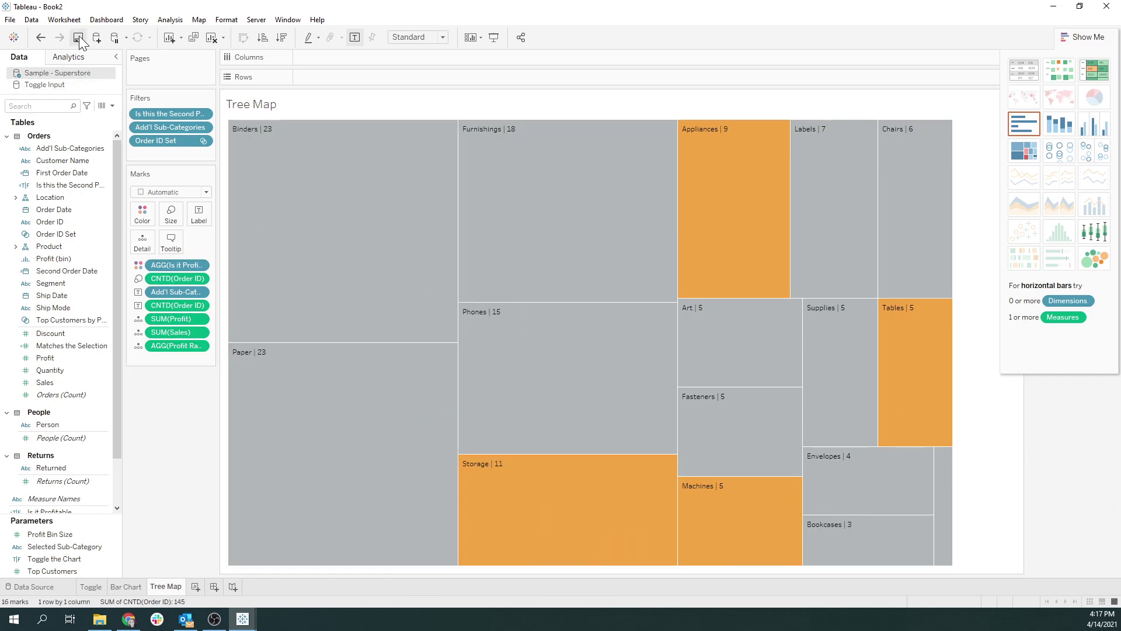
{"action": "left_click", "coordinate": [128, 588]}
{"action": "left_click", "coordinate": [168, 587]}
{"action": "mouse_move", "coordinate": [145, 587]}
{"action": "key", "text": "alt+Tab"}
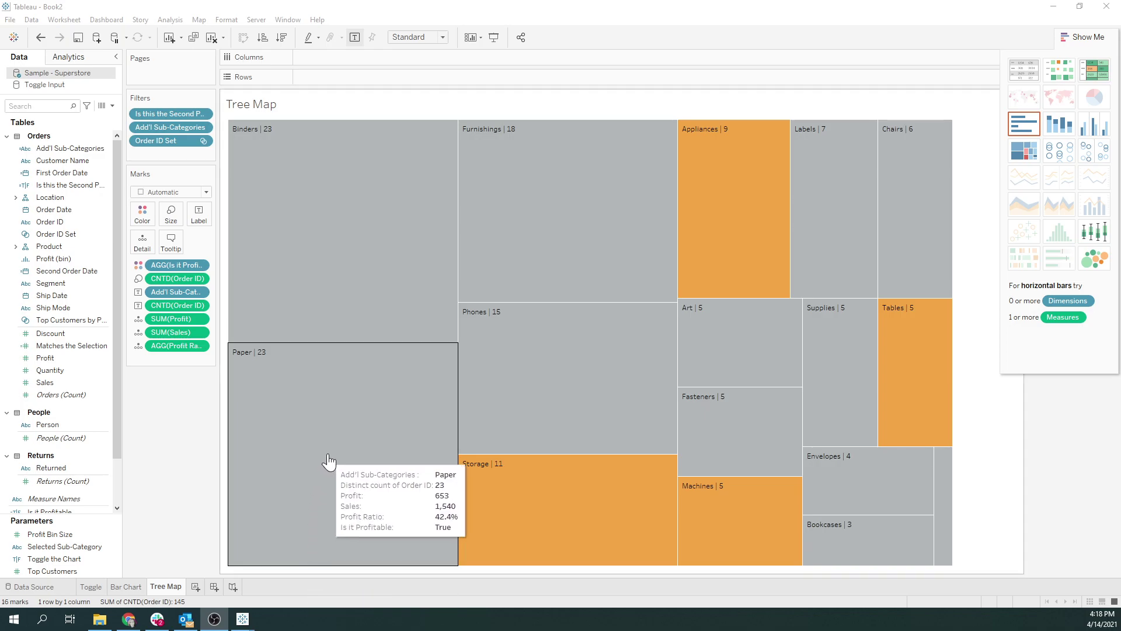
Hide the chart type suggestions and create a new dashboard.
{"action": "left_click", "coordinate": [1080, 38]}
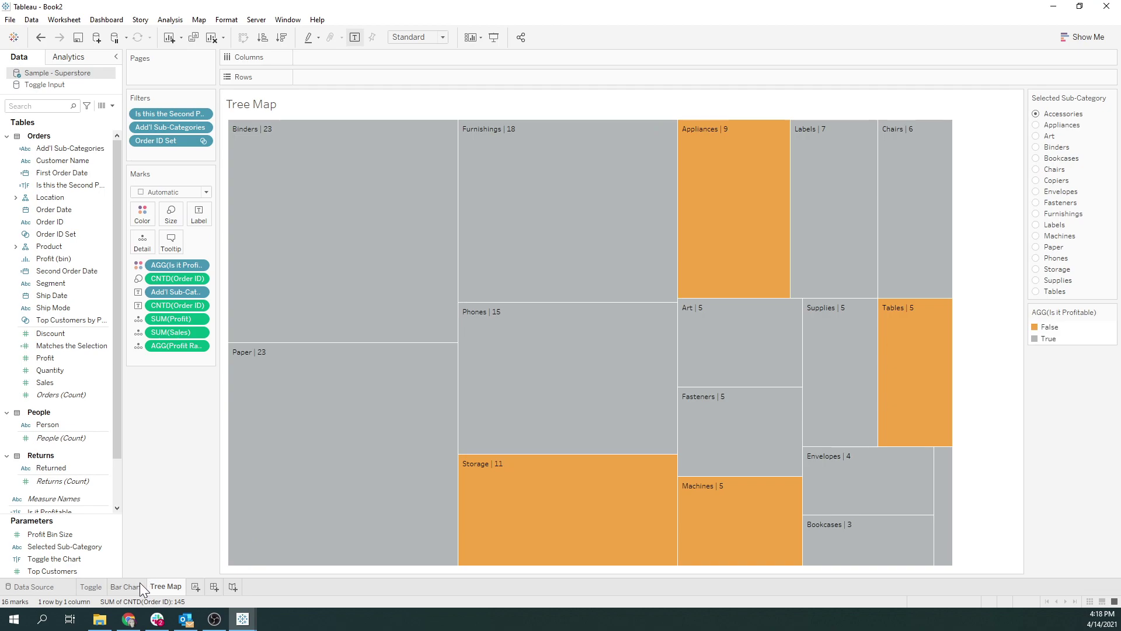
{"action": "left_click", "coordinate": [213, 587]}
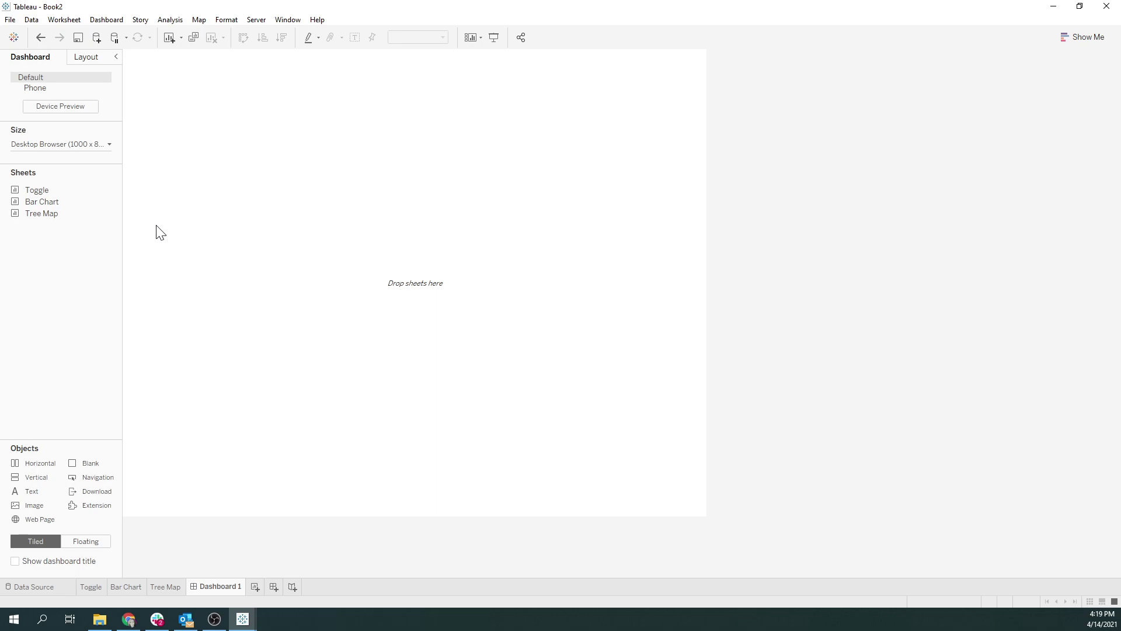
On the Bar Chart sheet, switch to the Toggle Input data source and show the Toggle the Chart parameter control.
{"action": "left_click", "coordinate": [137, 586]}
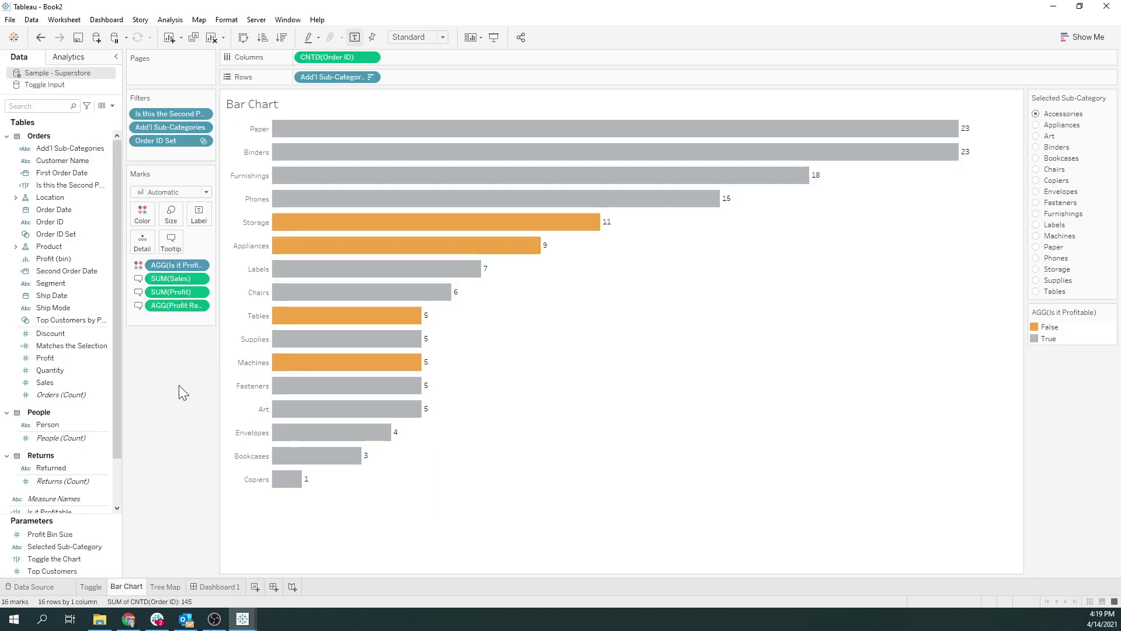
{"action": "left_click", "coordinate": [54, 86]}
{"action": "left_click", "coordinate": [46, 134]}
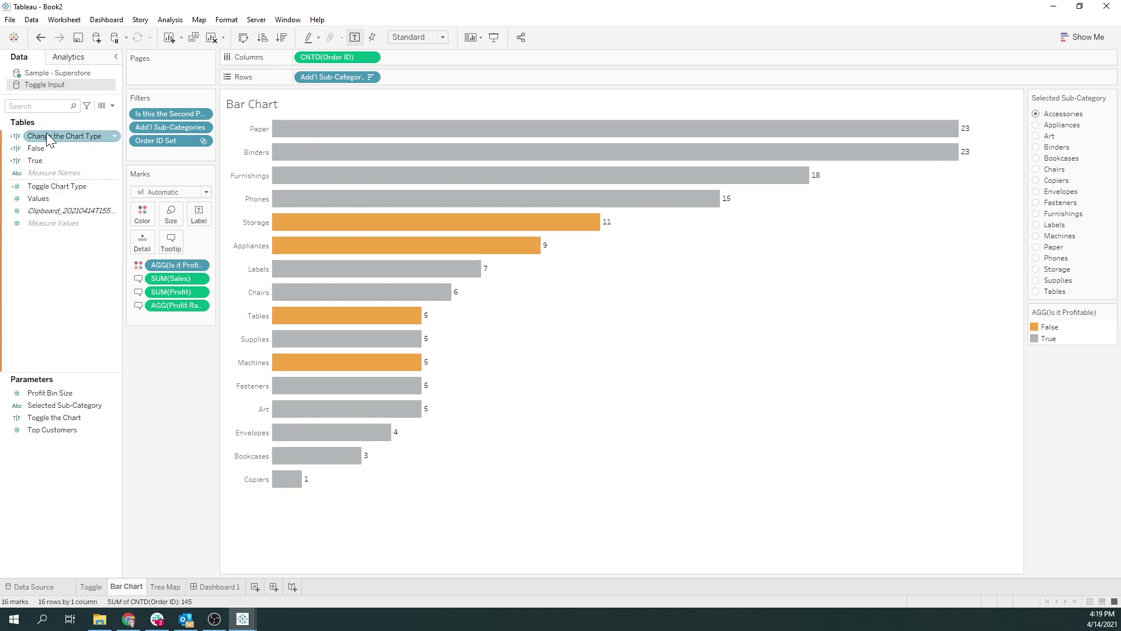
{"action": "left_click", "coordinate": [69, 146]}
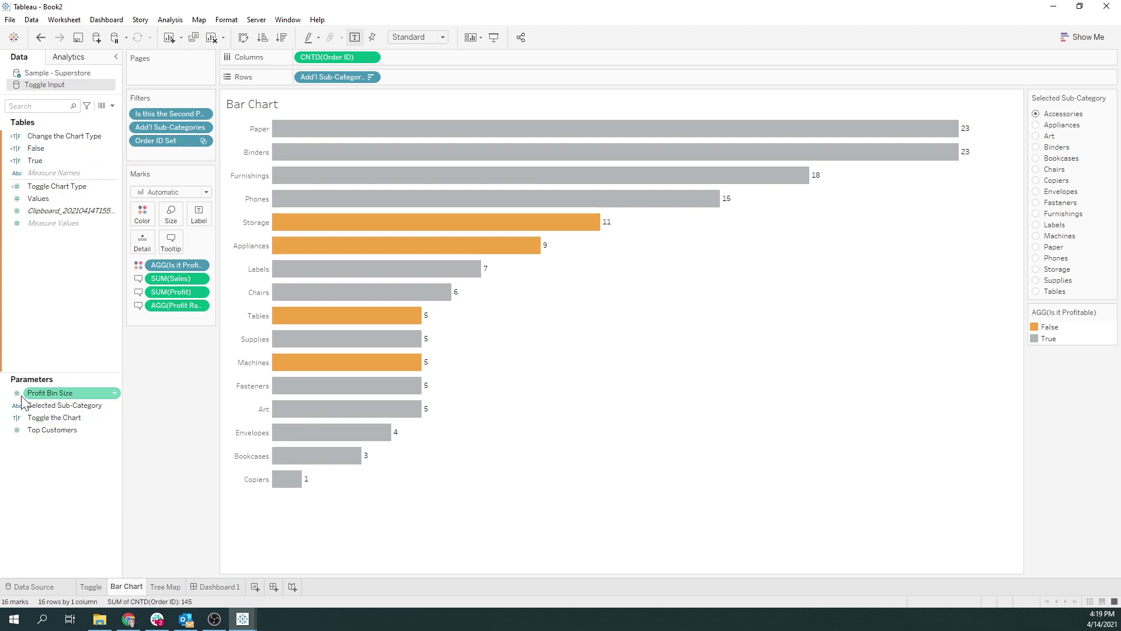
{"action": "left_click", "coordinate": [54, 405]}
{"action": "left_click", "coordinate": [51, 418]}
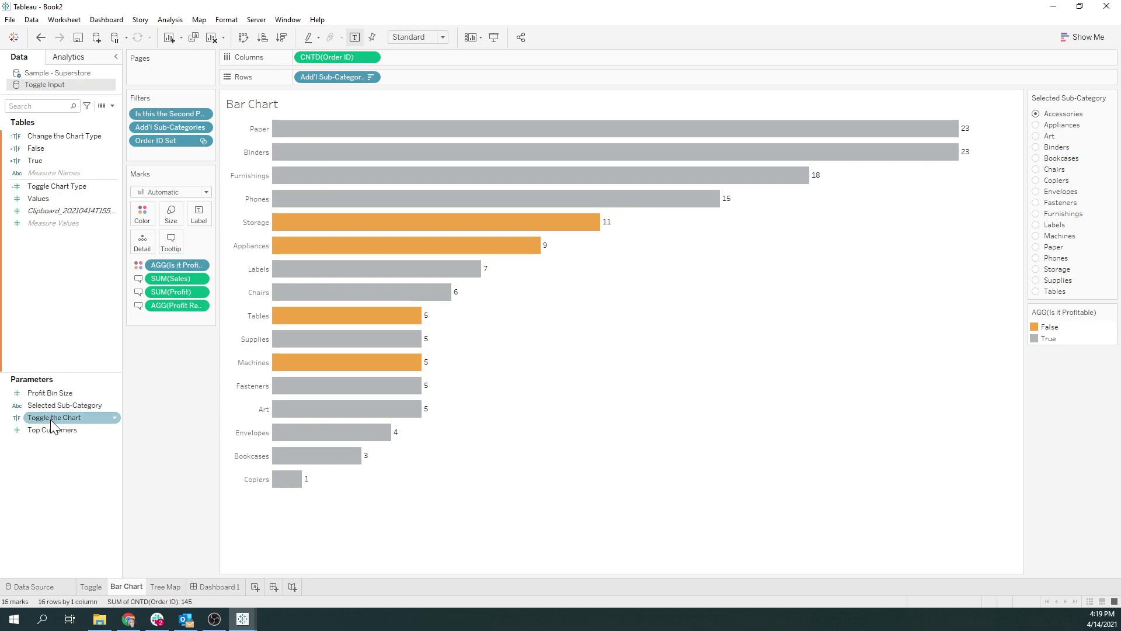
{"action": "right_click", "coordinate": [51, 419]}
{"action": "left_click", "coordinate": [88, 226]}
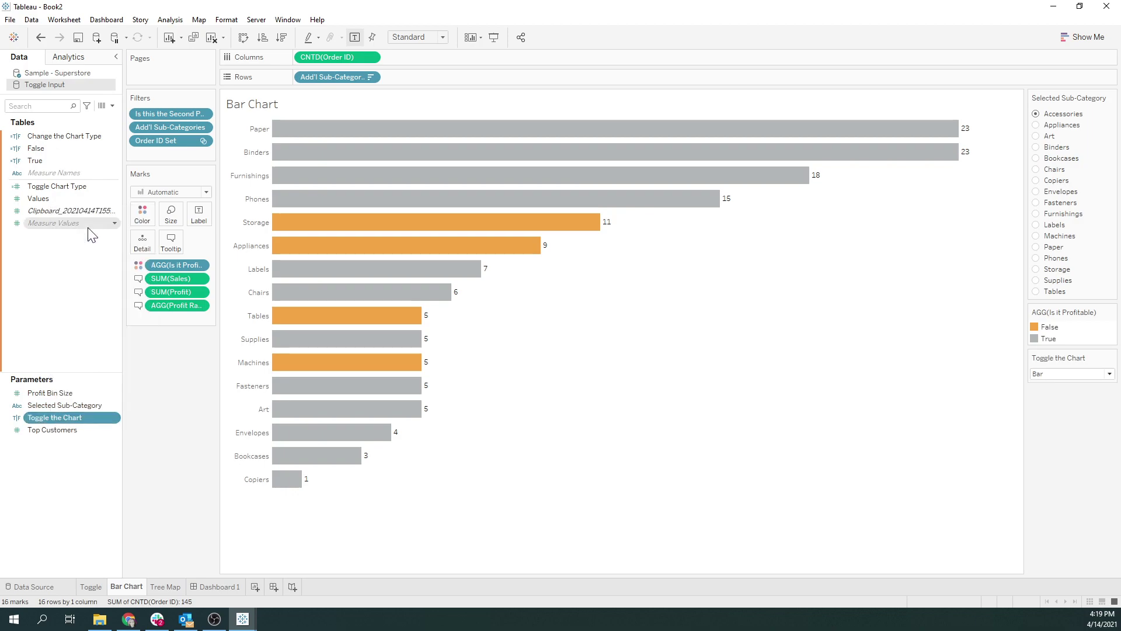
Add Change the Chart Type as a filter on all values, leaving every value unselected.
{"action": "left_click_drag", "start_coordinate": [56, 135], "coordinate": [168, 168]}
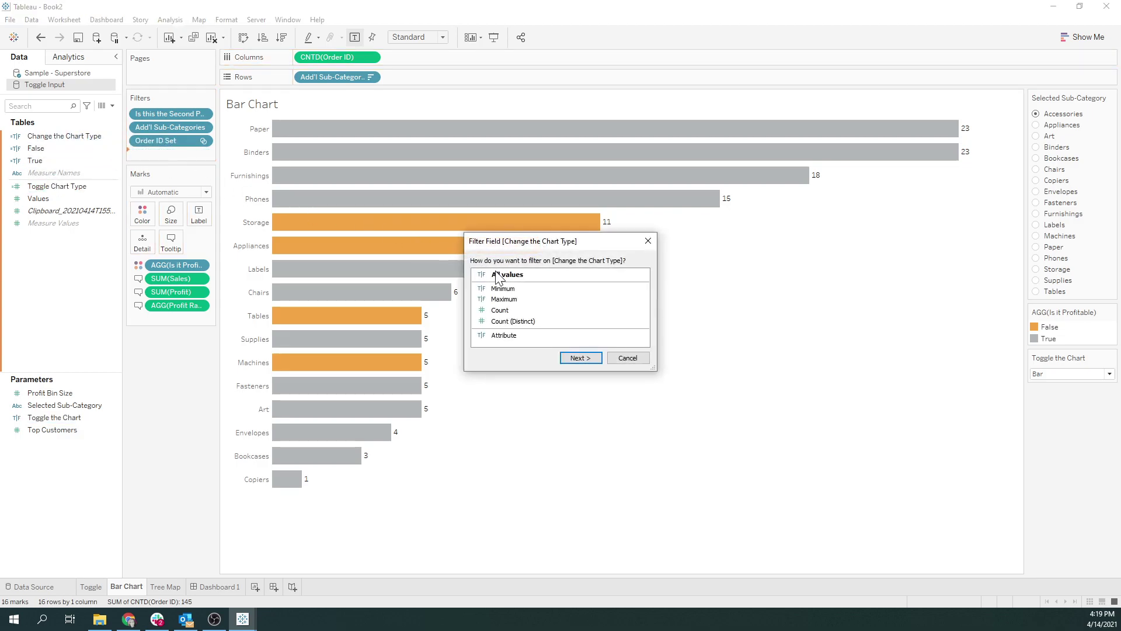
{"action": "left_click", "coordinate": [589, 357]}
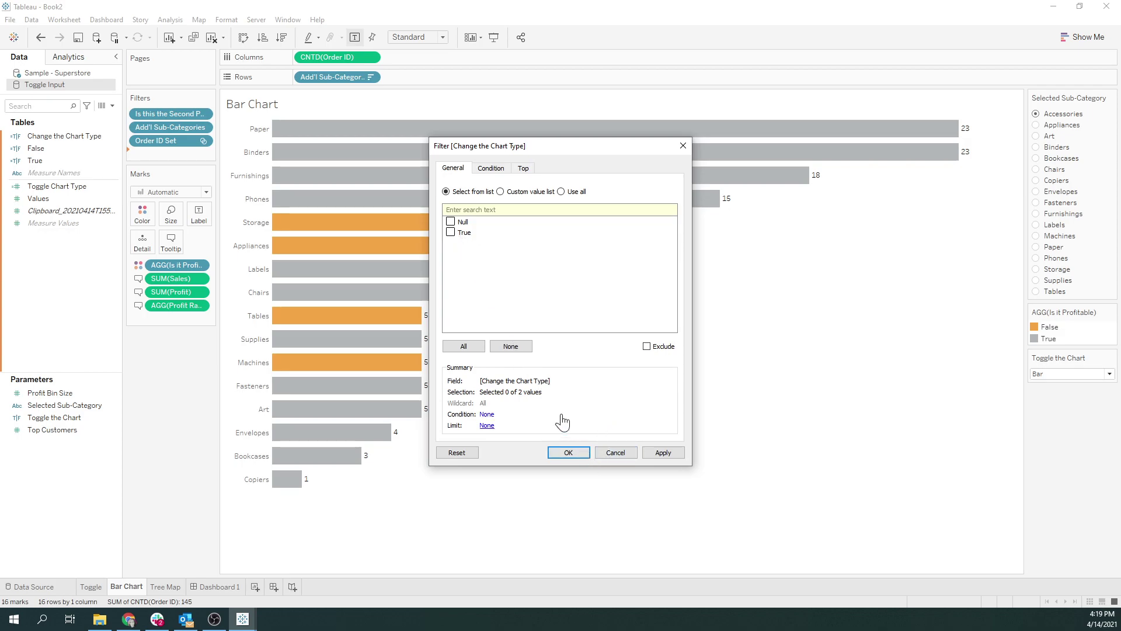
{"action": "left_click", "coordinate": [657, 453]}
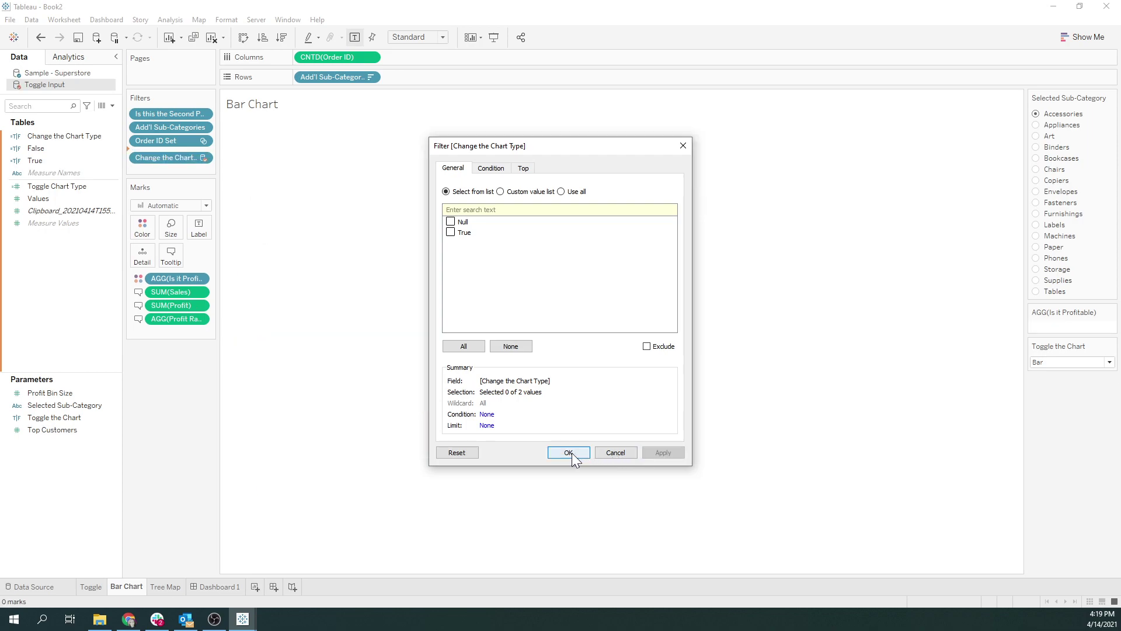
{"action": "left_click", "coordinate": [569, 453]}
Switch Toggle the Chart to Tree Map and back to Bar.
{"action": "left_click", "coordinate": [1036, 364]}
{"action": "left_click", "coordinate": [1041, 372]}
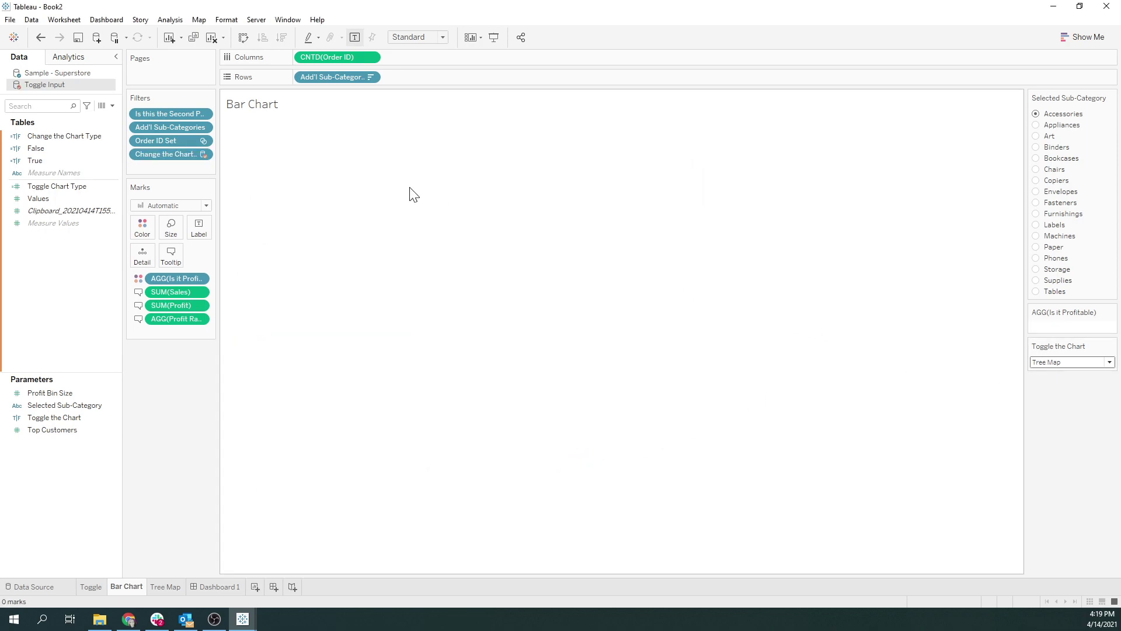
{"action": "right_click", "coordinate": [156, 155]}
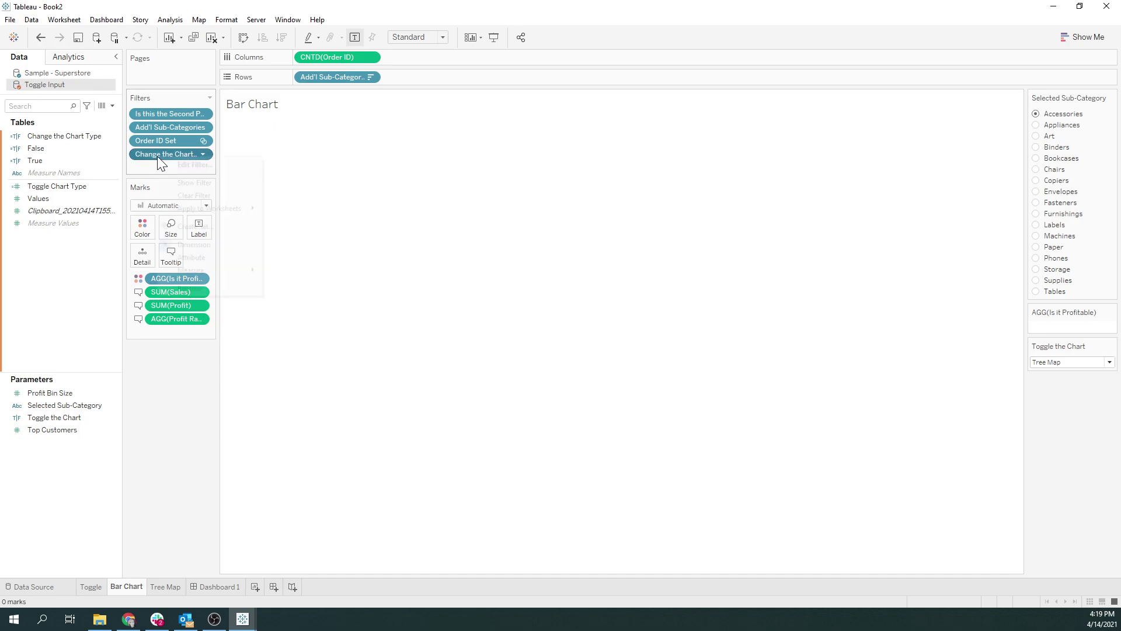
{"action": "left_click", "coordinate": [1075, 362]}
{"action": "left_click", "coordinate": [1061, 371]}
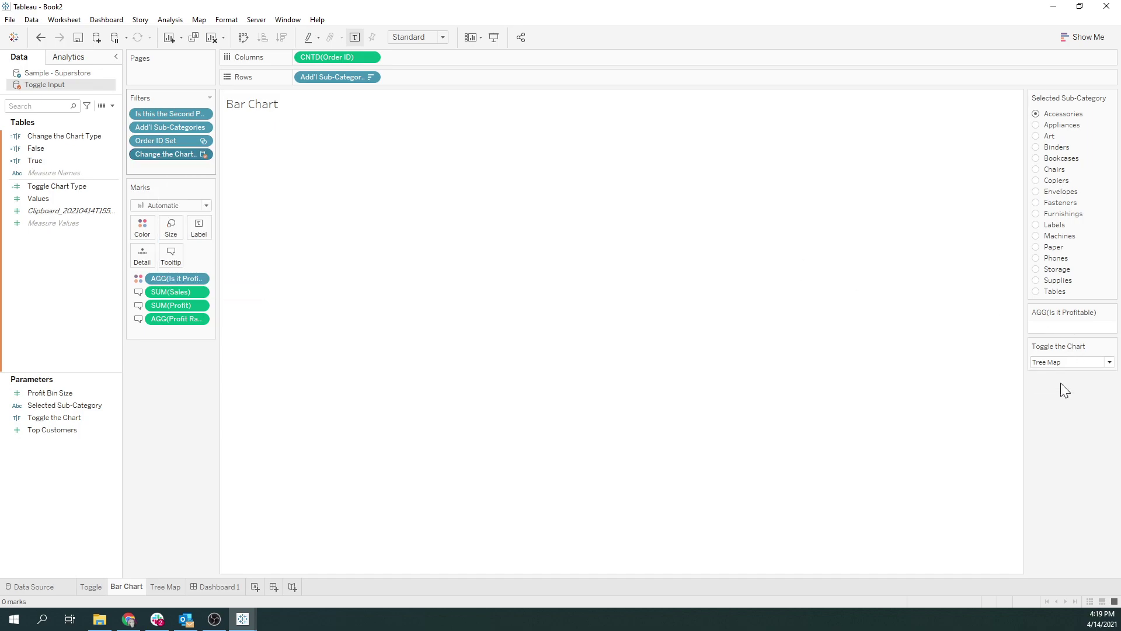
Try selecting True in the Change the Chart Type filter.
{"action": "right_click", "coordinate": [147, 154]}
{"action": "left_click", "coordinate": [181, 156]}
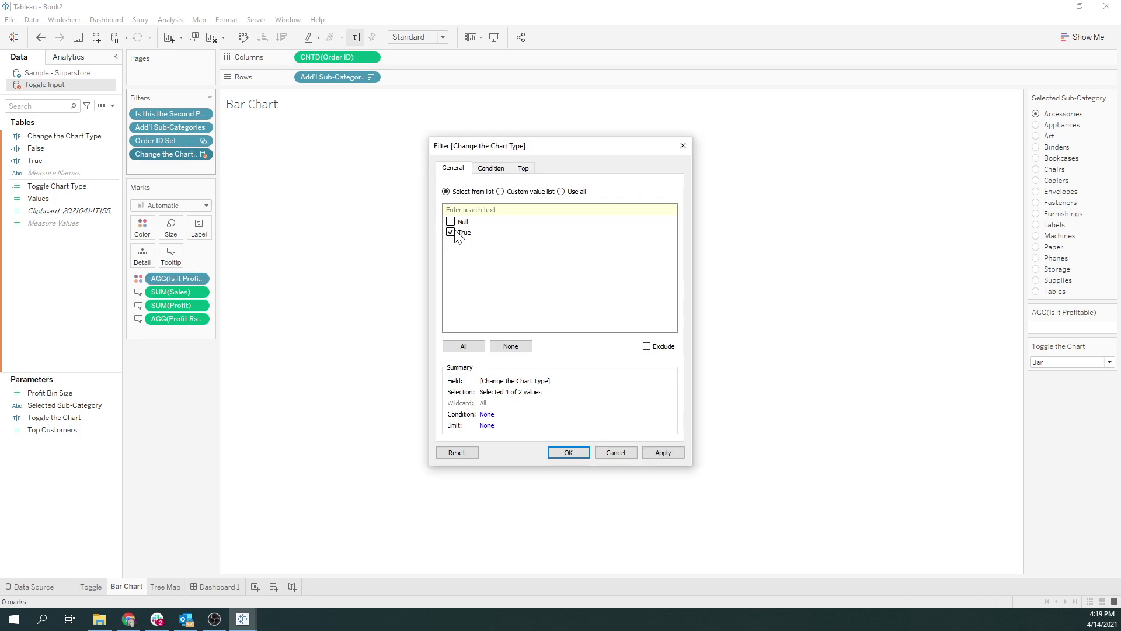
{"action": "left_click", "coordinate": [451, 232]}
{"action": "left_click", "coordinate": [616, 452]}
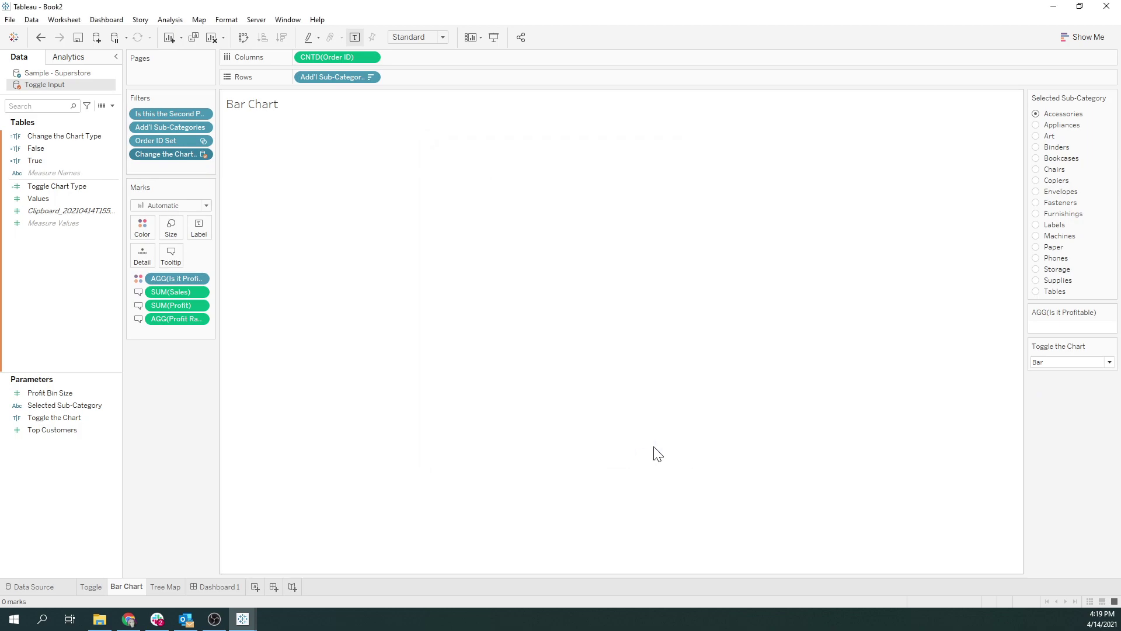
Set Toggle the Chart to Tree Map and try filtering Change the Chart Type to False.
{"action": "left_click", "coordinate": [1055, 362]}
{"action": "left_click", "coordinate": [1046, 370]}
{"action": "right_click", "coordinate": [163, 153]}
{"action": "left_click", "coordinate": [208, 161]}
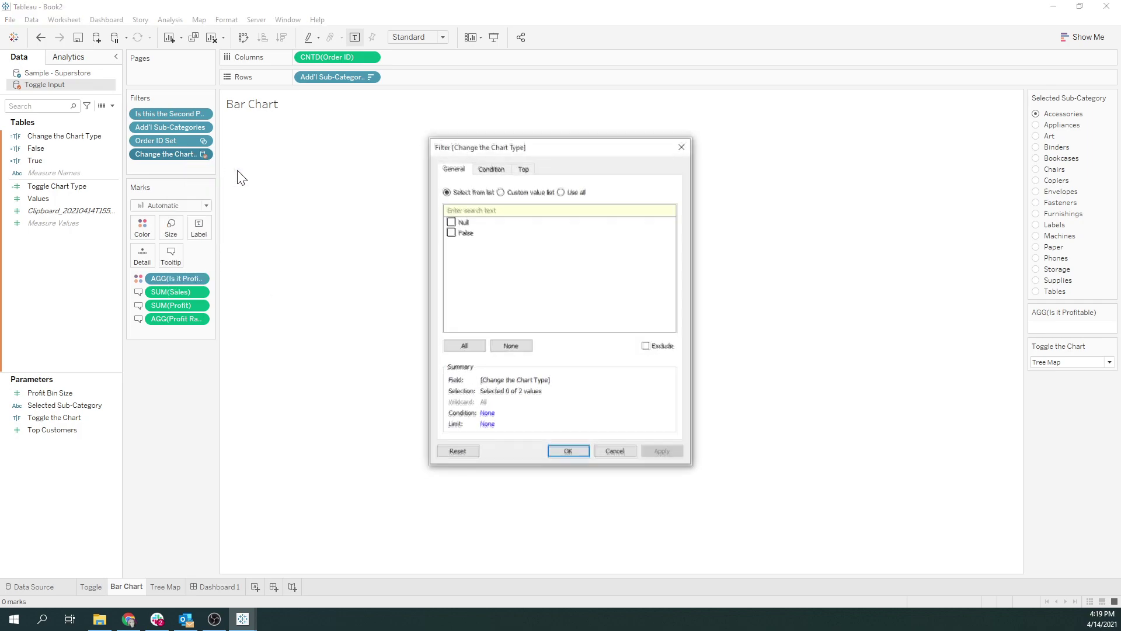
{"action": "left_click", "coordinate": [450, 232]}
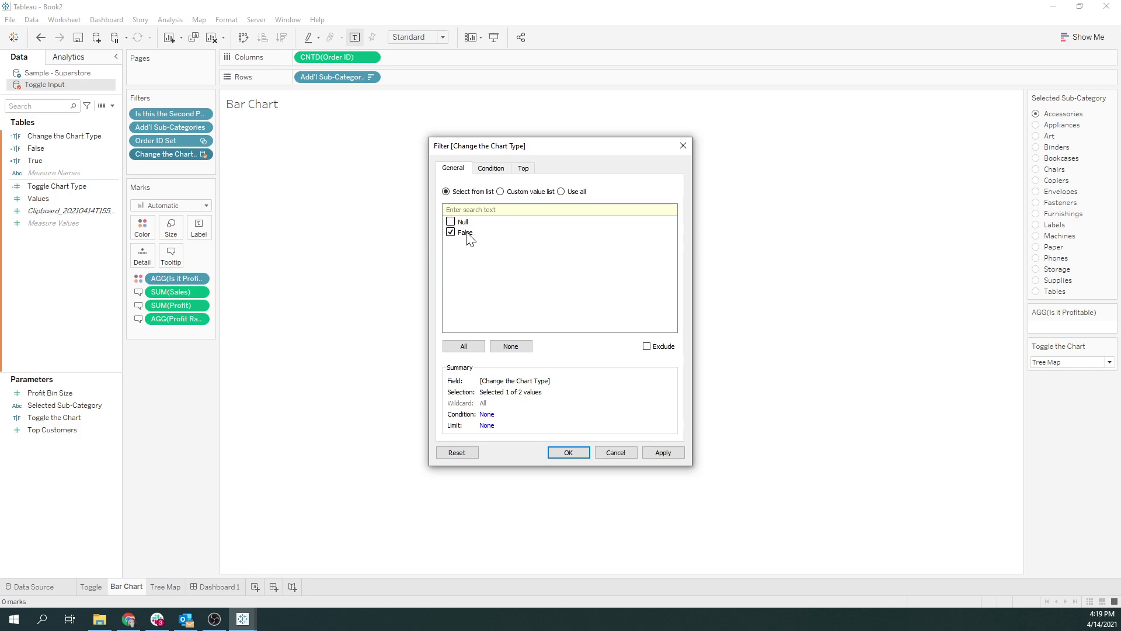
{"action": "left_click", "coordinate": [658, 452]}
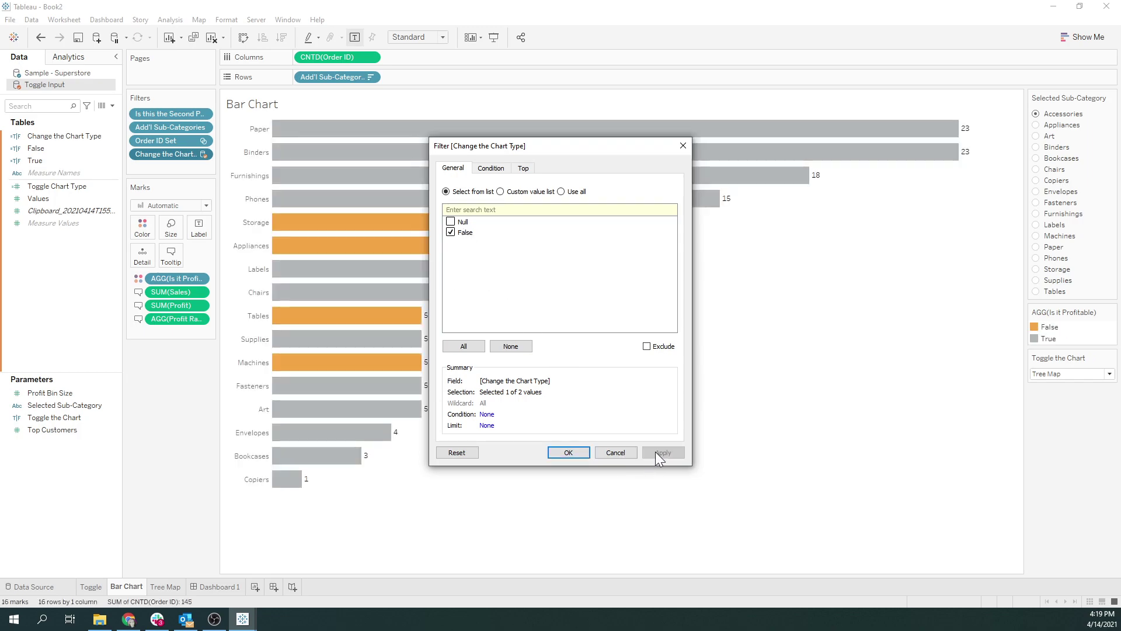
{"action": "left_click", "coordinate": [566, 453]}
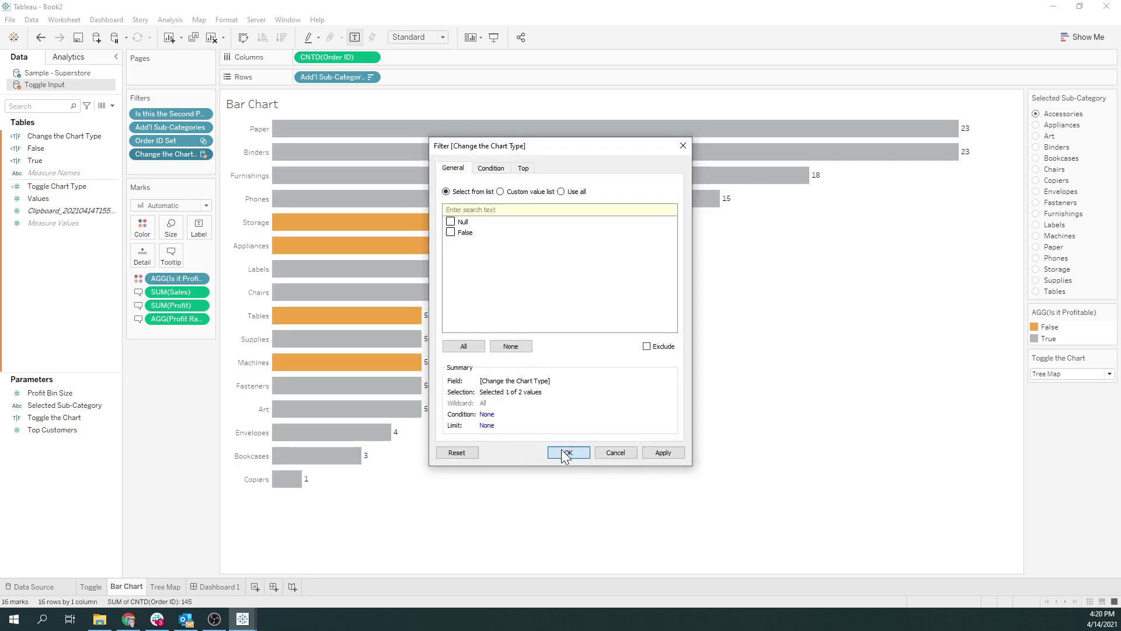
Set the Bar Chart sheet's Change the Chart Type filter to False only.
{"action": "right_click", "coordinate": [158, 149]}
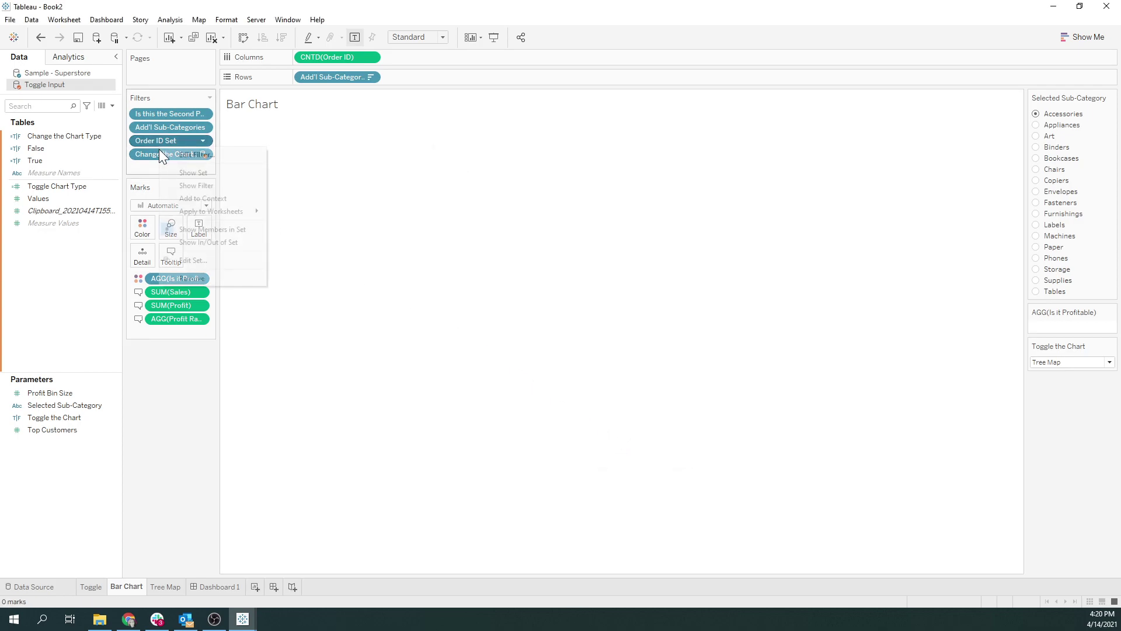
{"action": "right_click", "coordinate": [150, 154]}
{"action": "left_click", "coordinate": [204, 167]}
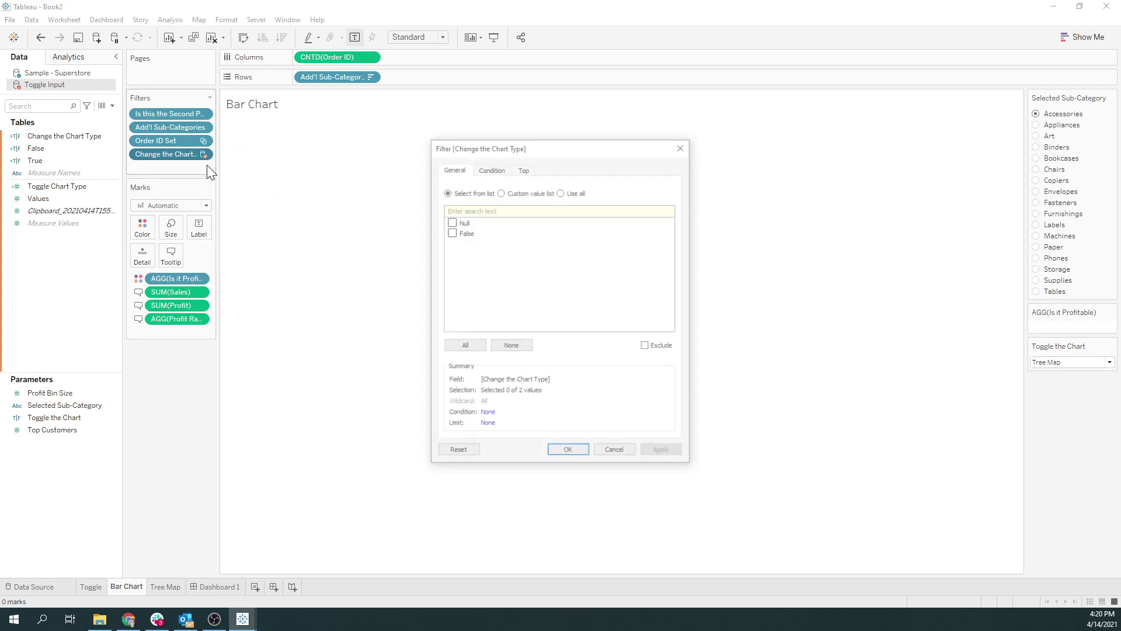
{"action": "left_click", "coordinate": [466, 233]}
{"action": "left_click", "coordinate": [659, 452]}
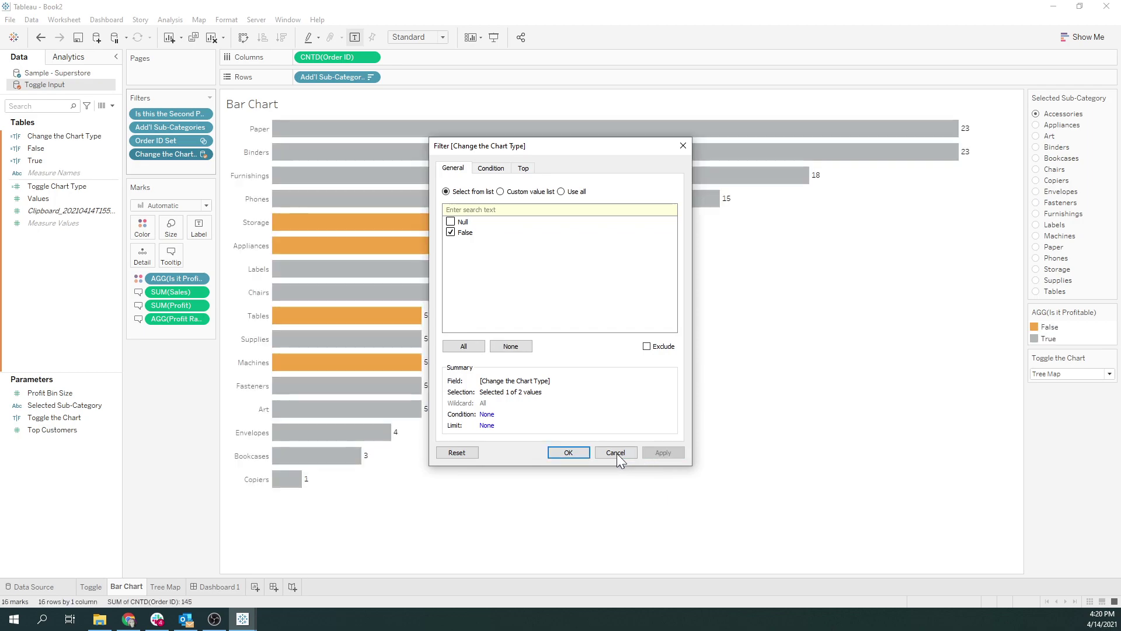
{"action": "left_click", "coordinate": [577, 454]}
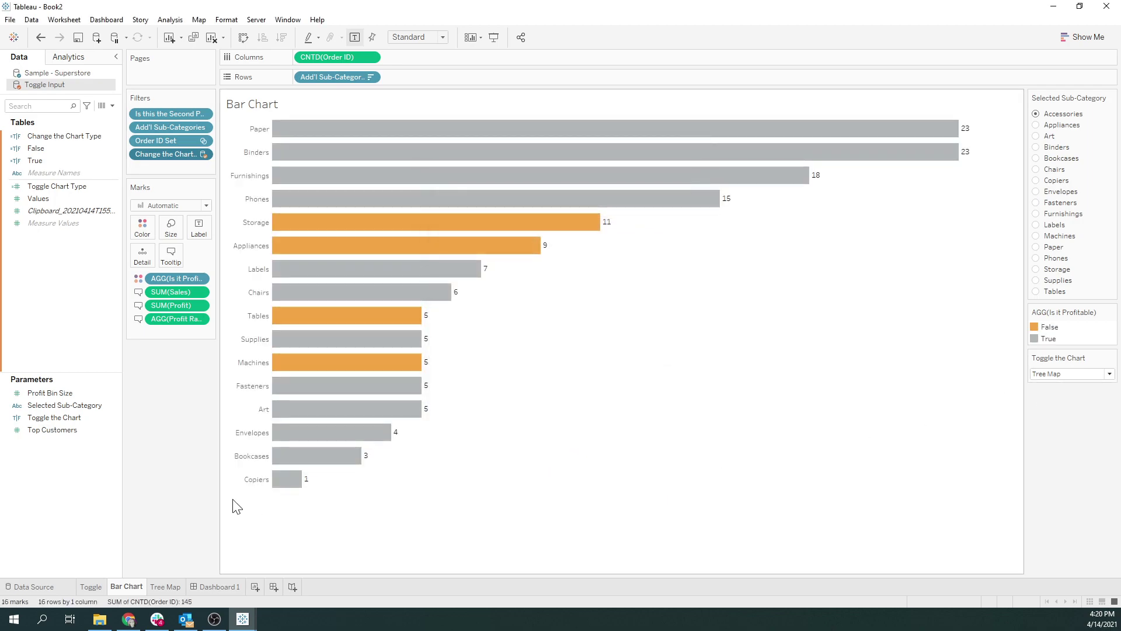
Go to the Tree Map sheet and show the fields of the Toggle Input data source.
{"action": "left_click", "coordinate": [164, 587]}
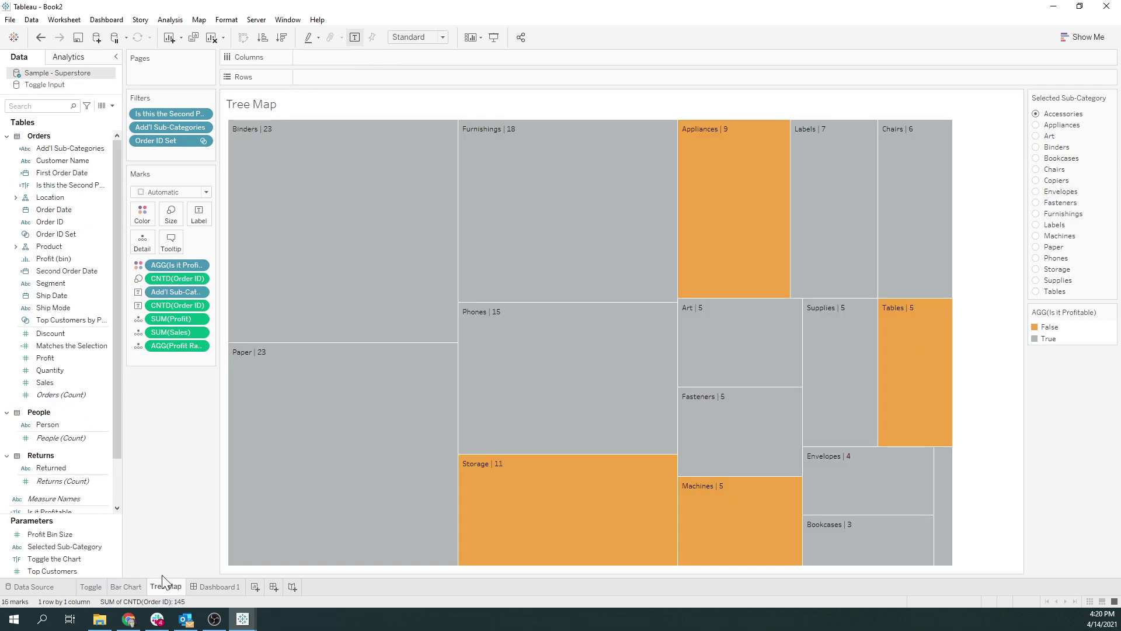
{"action": "left_click", "coordinate": [40, 86]}
{"action": "left_click_drag", "start_coordinate": [49, 137], "coordinate": [174, 155]}
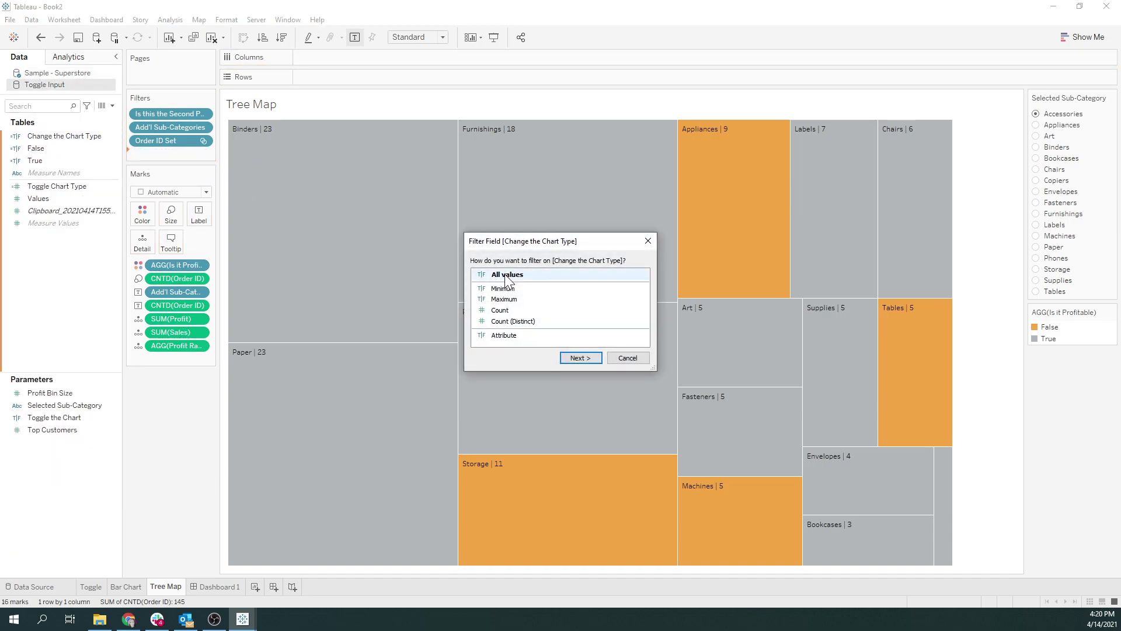
{"action": "left_click", "coordinate": [582, 358]}
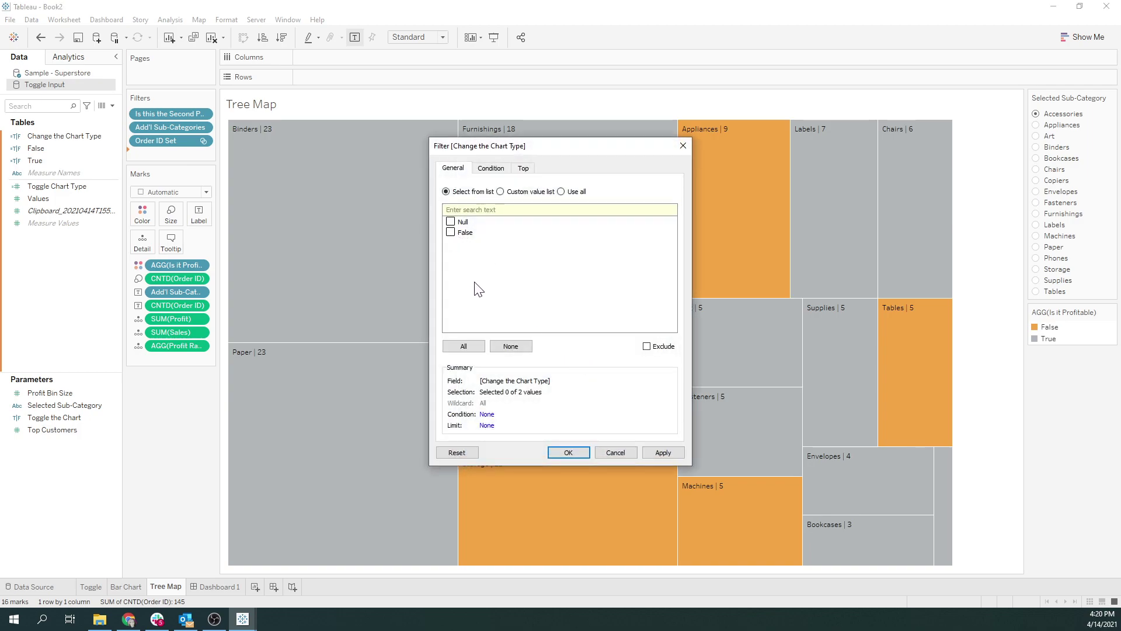
{"action": "left_click", "coordinate": [611, 452]}
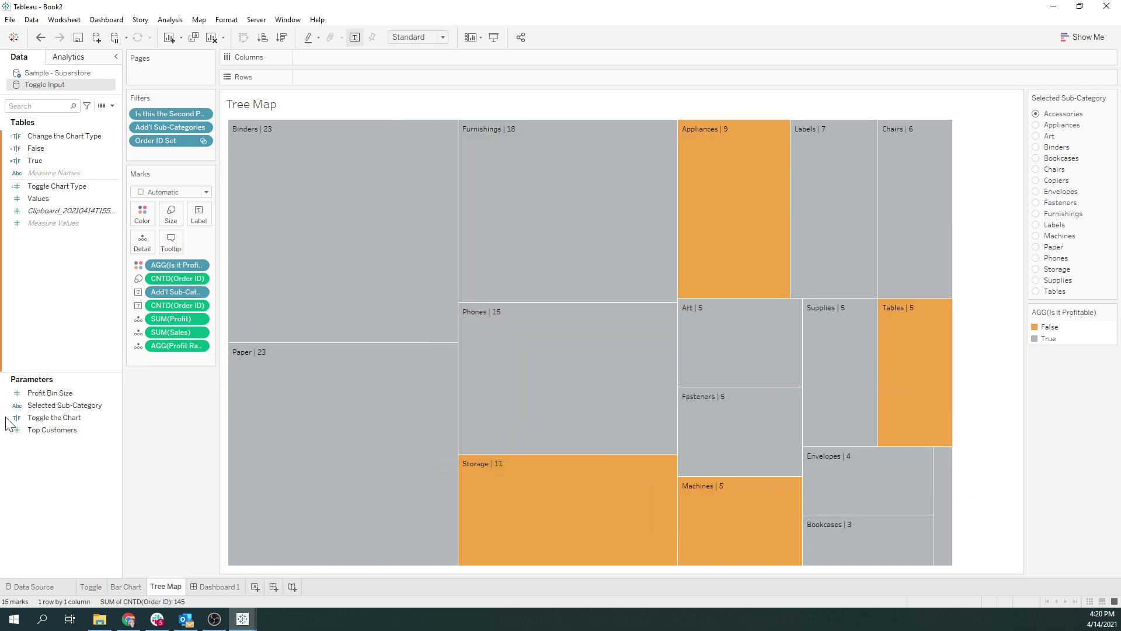
Show the Toggle the Chart parameter control on the Tree Map sheet.
{"action": "right_click", "coordinate": [48, 420]}
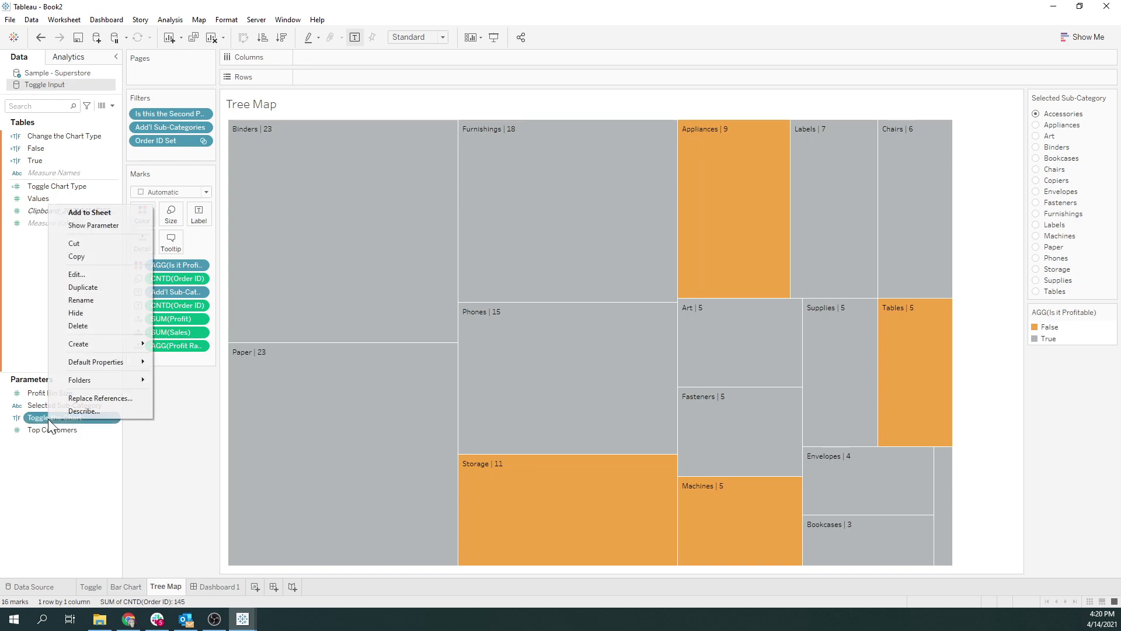
{"action": "key", "text": "Escape"}
{"action": "right_click", "coordinate": [115, 227]}
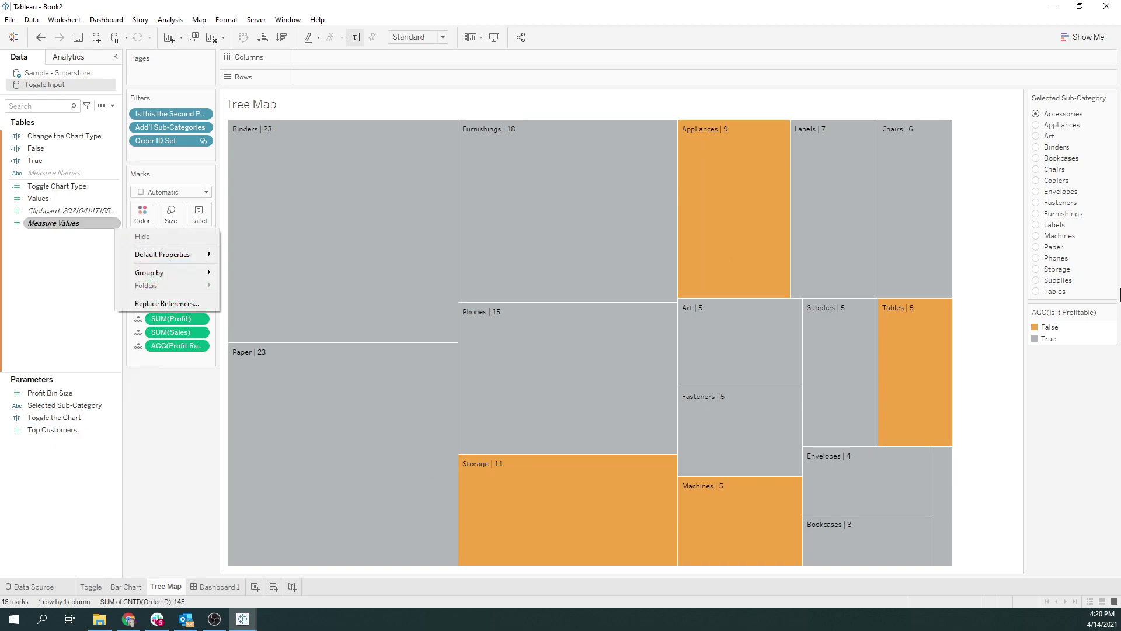
{"action": "right_click", "coordinate": [39, 418]}
{"action": "key", "text": "Escape"}
{"action": "right_click", "coordinate": [83, 224]}
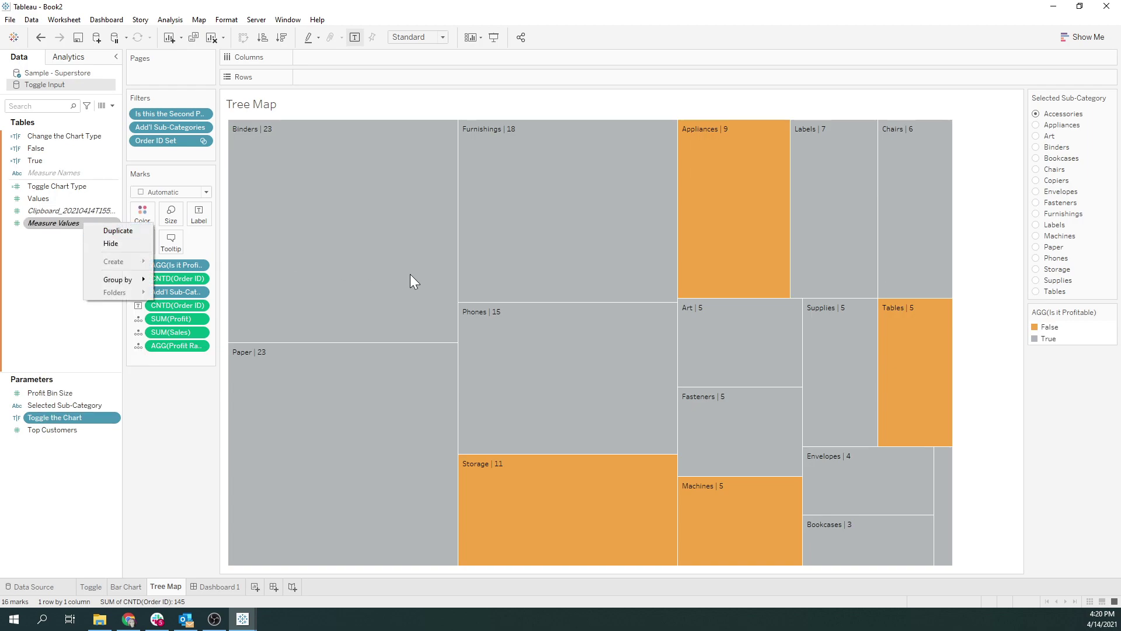
{"action": "key", "text": "Escape"}
{"action": "right_click", "coordinate": [58, 419]}
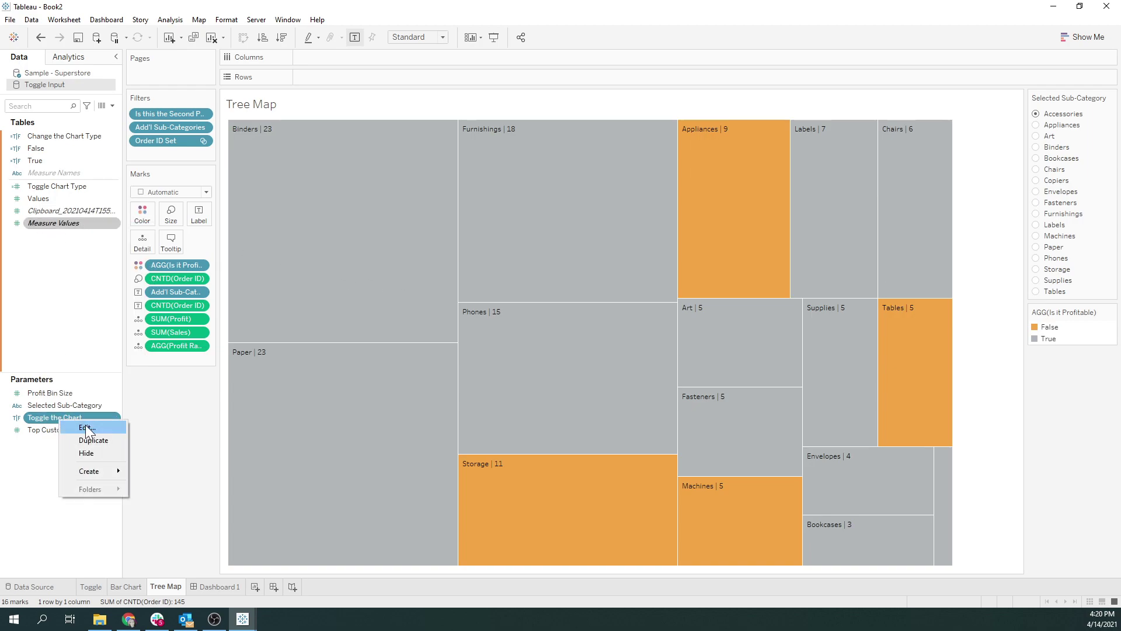
{"action": "left_click", "coordinate": [12, 490]}
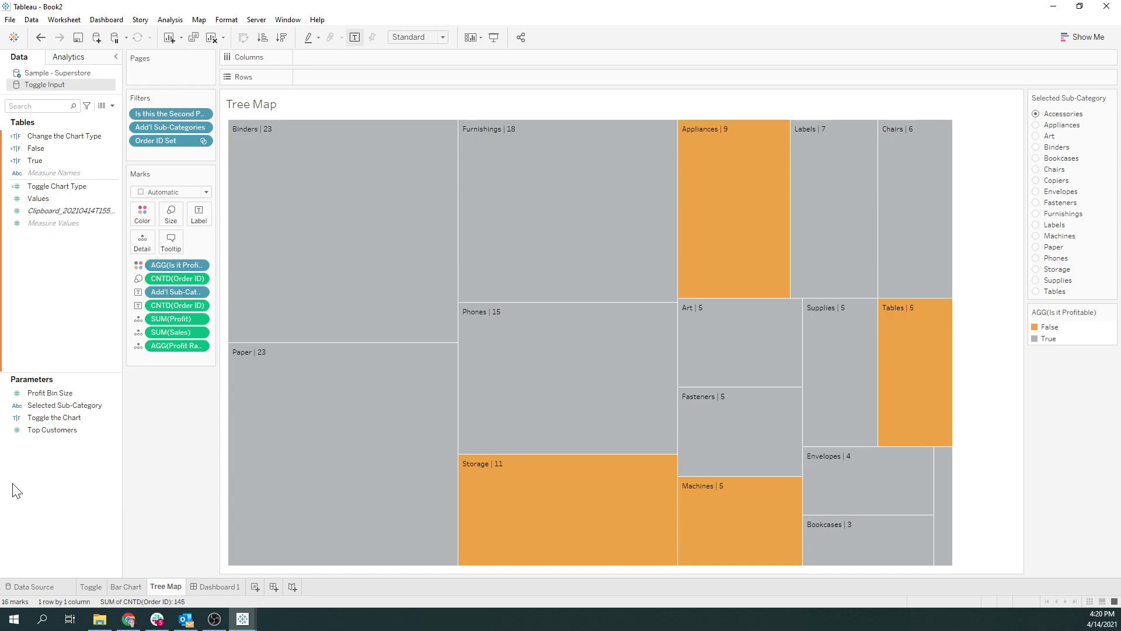
{"action": "right_click", "coordinate": [54, 429]}
{"action": "left_click", "coordinate": [131, 226]}
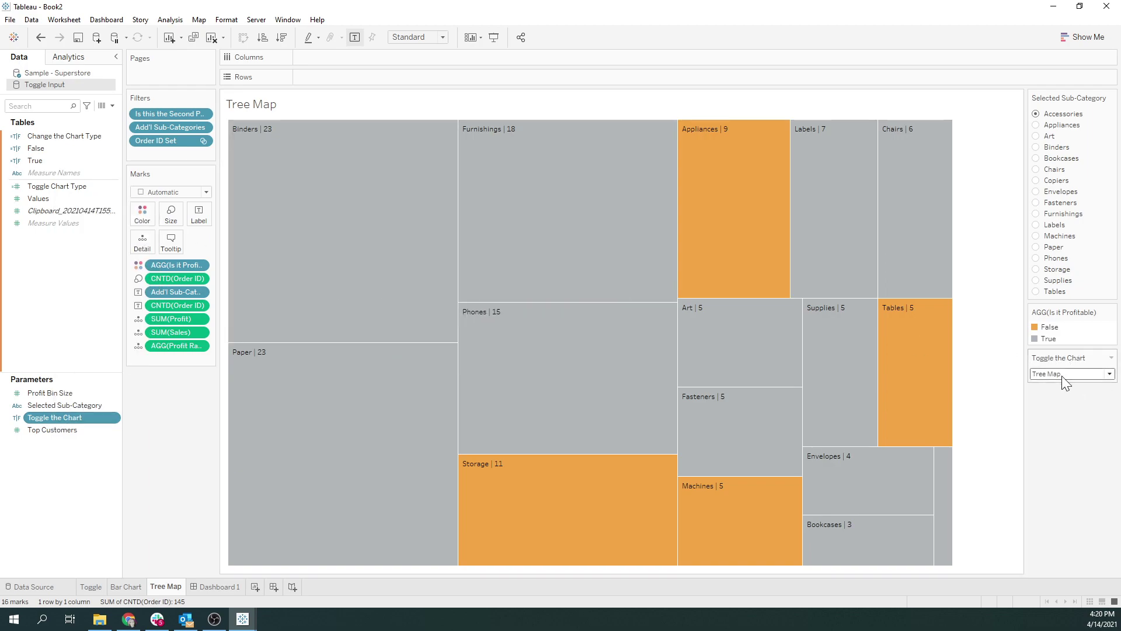
Add Change the Chart Type to the treemap's detail and as an all-values filter with no values selected.
{"action": "left_click", "coordinate": [88, 136]}
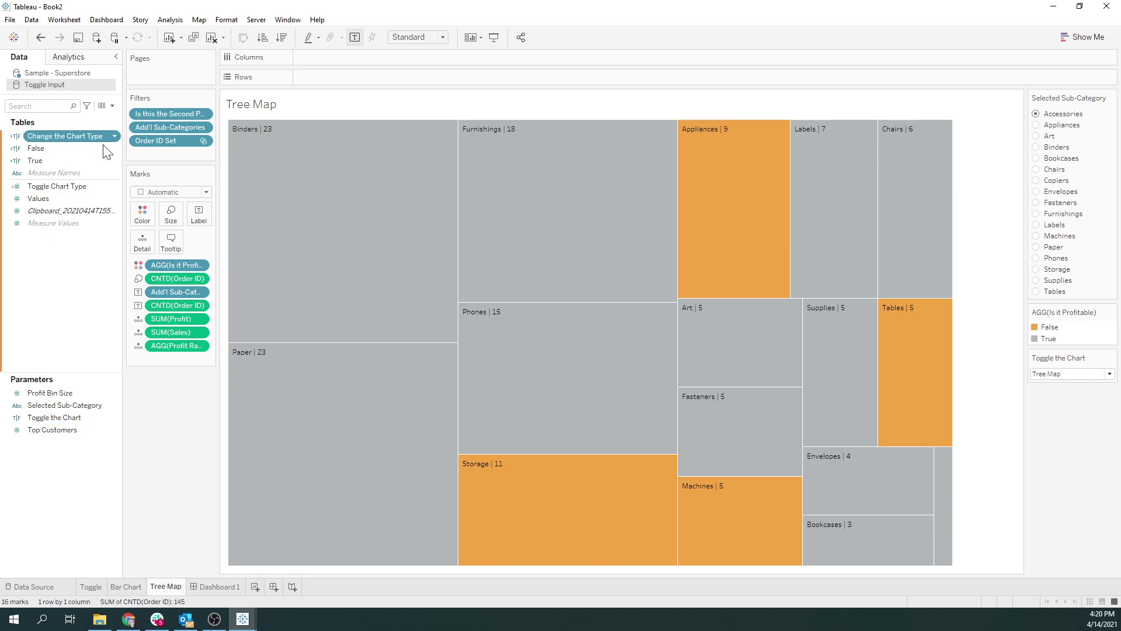
{"action": "left_click_drag", "start_coordinate": [107, 152], "coordinate": [168, 153]}
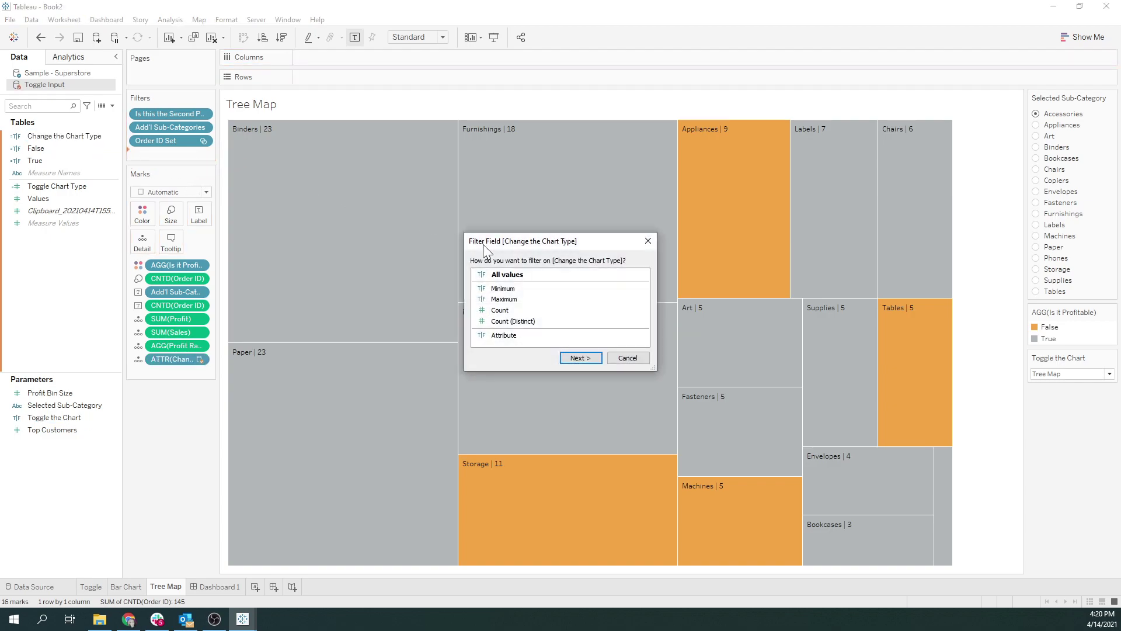
{"action": "left_click", "coordinate": [577, 357]}
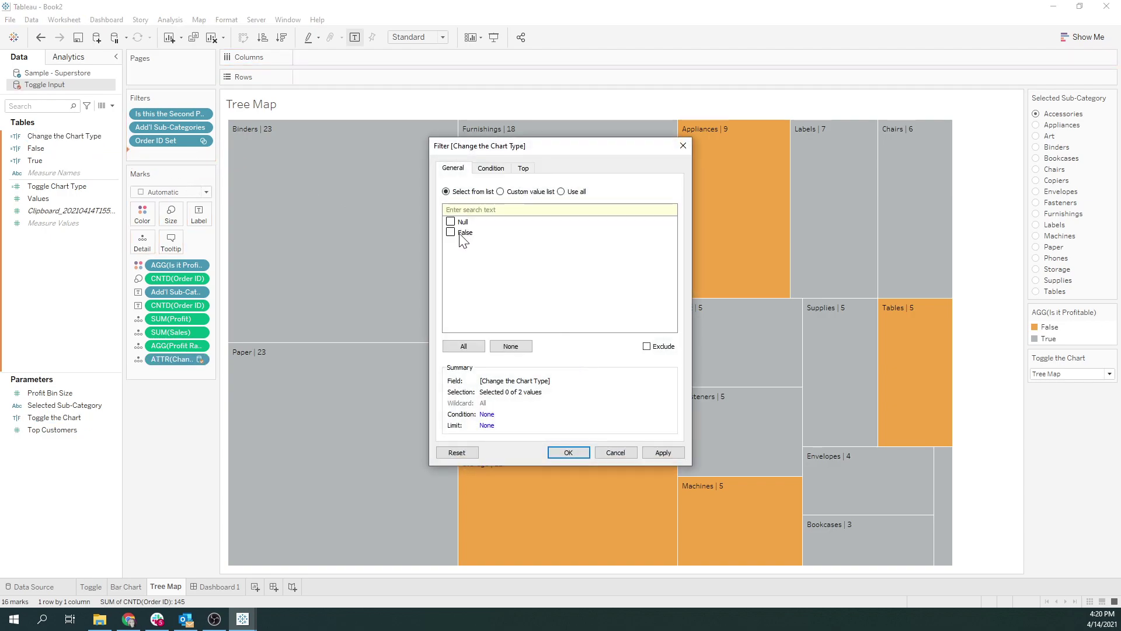
{"action": "left_click", "coordinate": [646, 451]}
{"action": "left_click", "coordinate": [577, 451]}
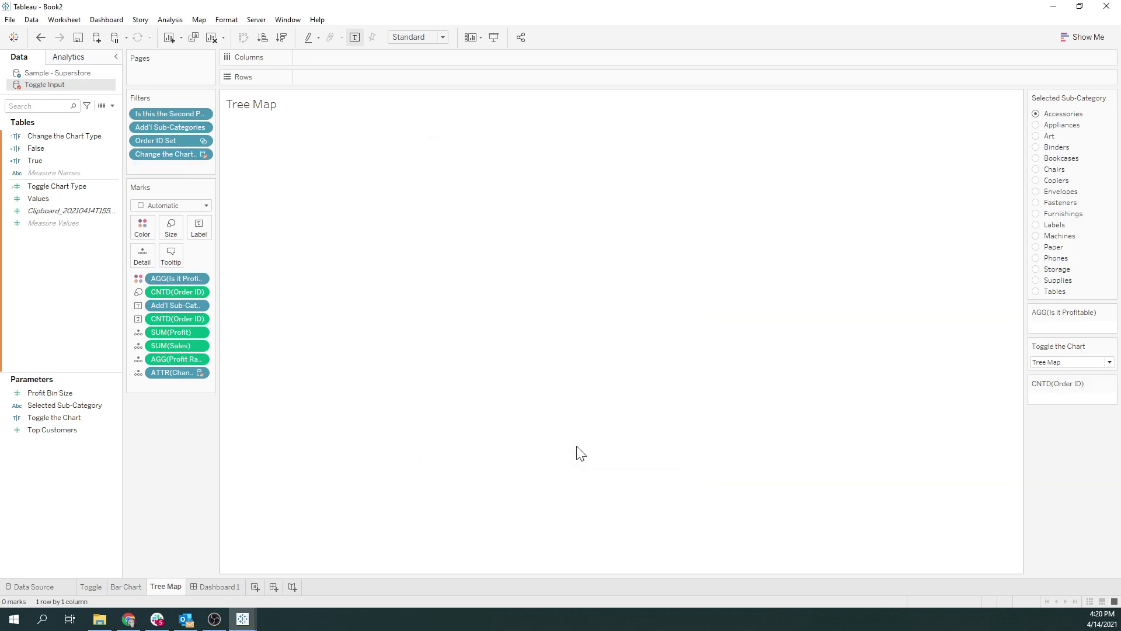
Set Toggle the Chart to Bar and filter the treemap's Change the Chart Type to True.
{"action": "left_click", "coordinate": [1062, 362]}
{"action": "left_click", "coordinate": [1056, 381]}
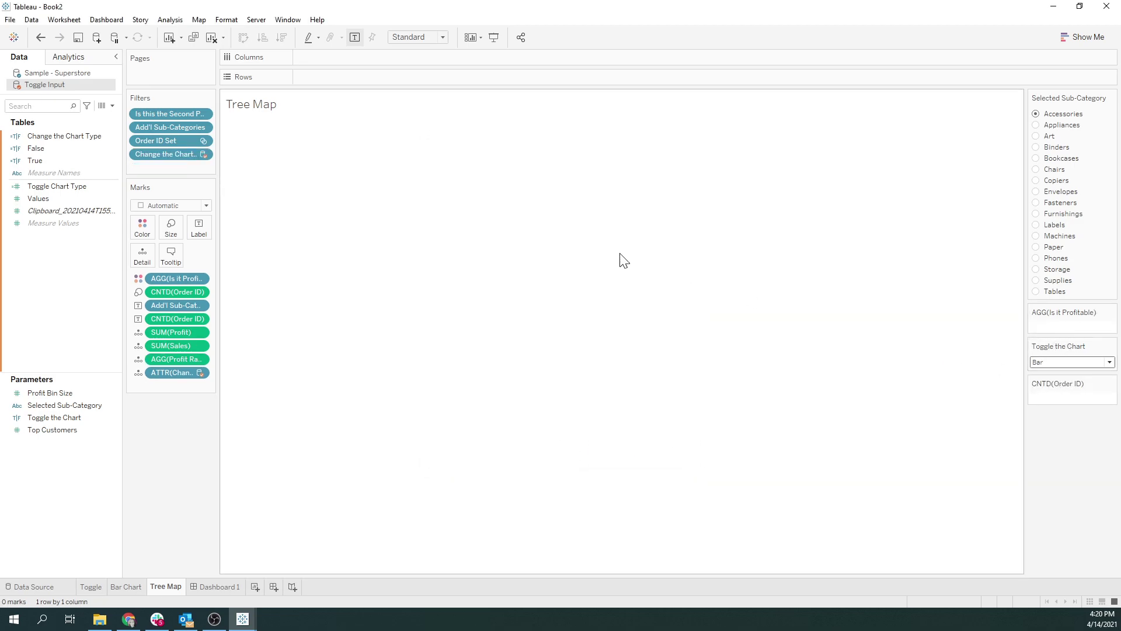
{"action": "right_click", "coordinate": [156, 153]}
{"action": "left_click", "coordinate": [184, 163]}
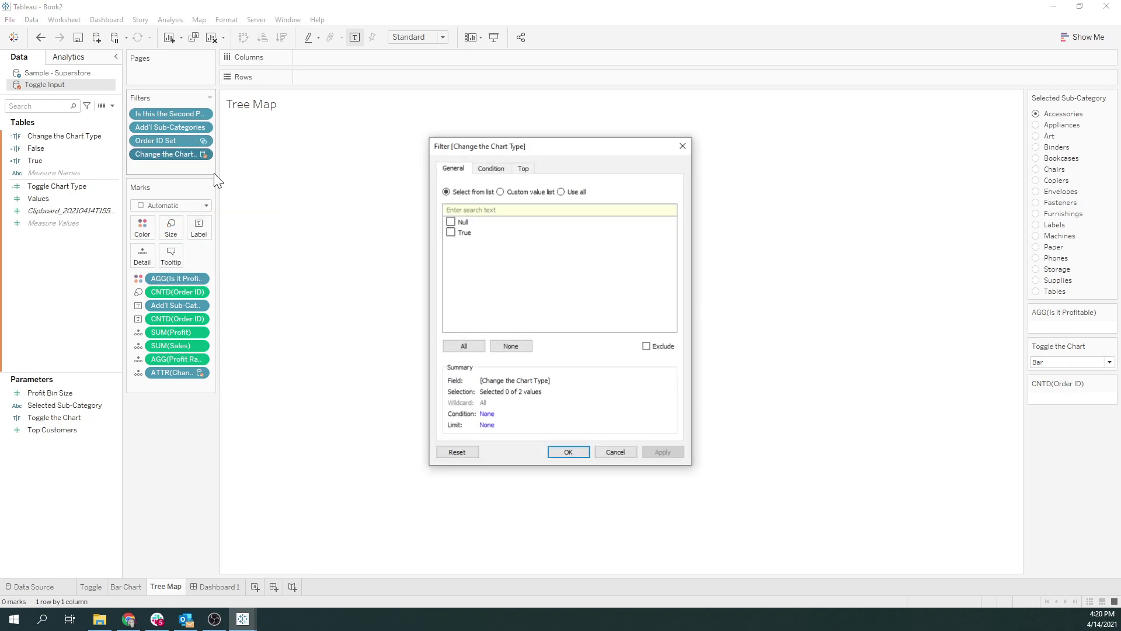
{"action": "left_click", "coordinate": [451, 232]}
{"action": "left_click", "coordinate": [663, 453]}
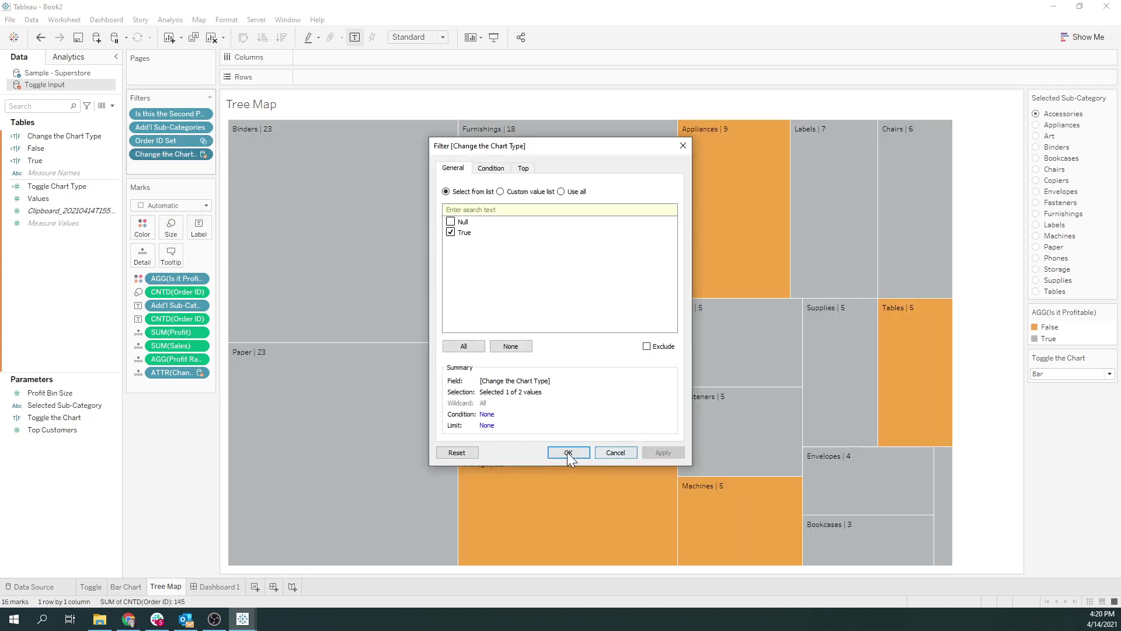
{"action": "left_click", "coordinate": [569, 453]}
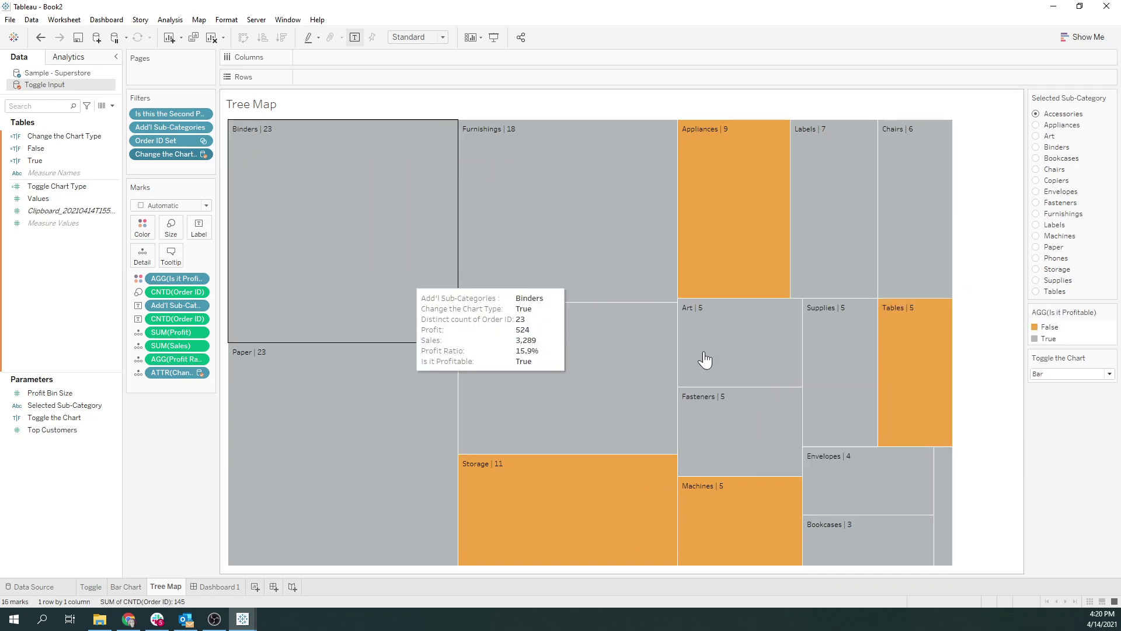
Place a horizontal container on Dashboard 1 and add the Bar Chart and Tree Map sheets side by side.
{"action": "left_click", "coordinate": [126, 587]}
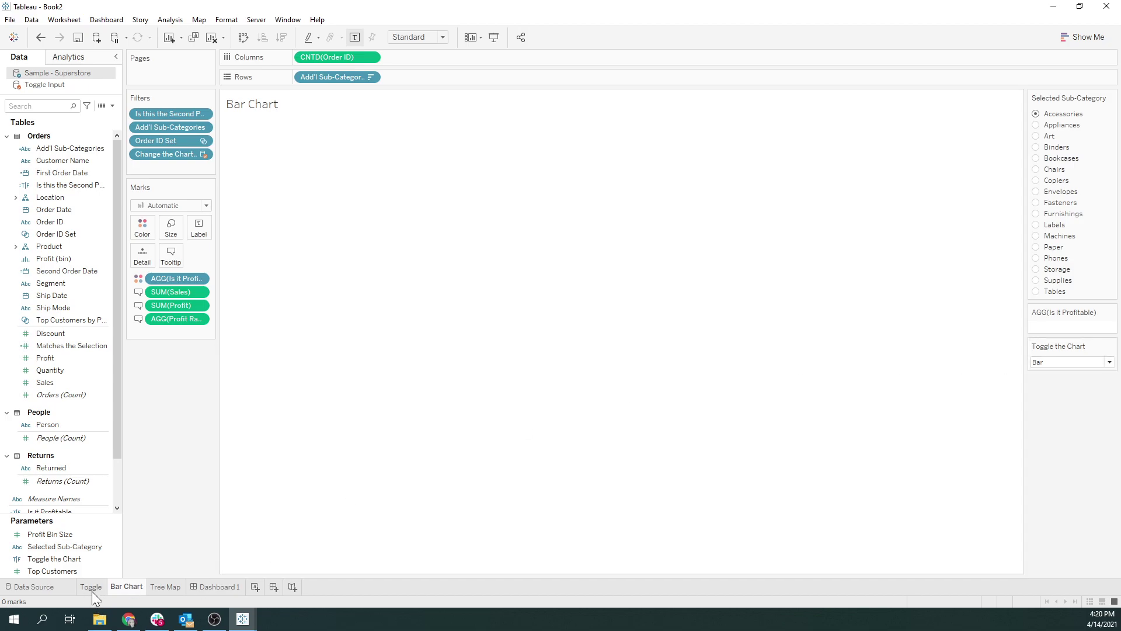
{"action": "left_click", "coordinate": [223, 590]}
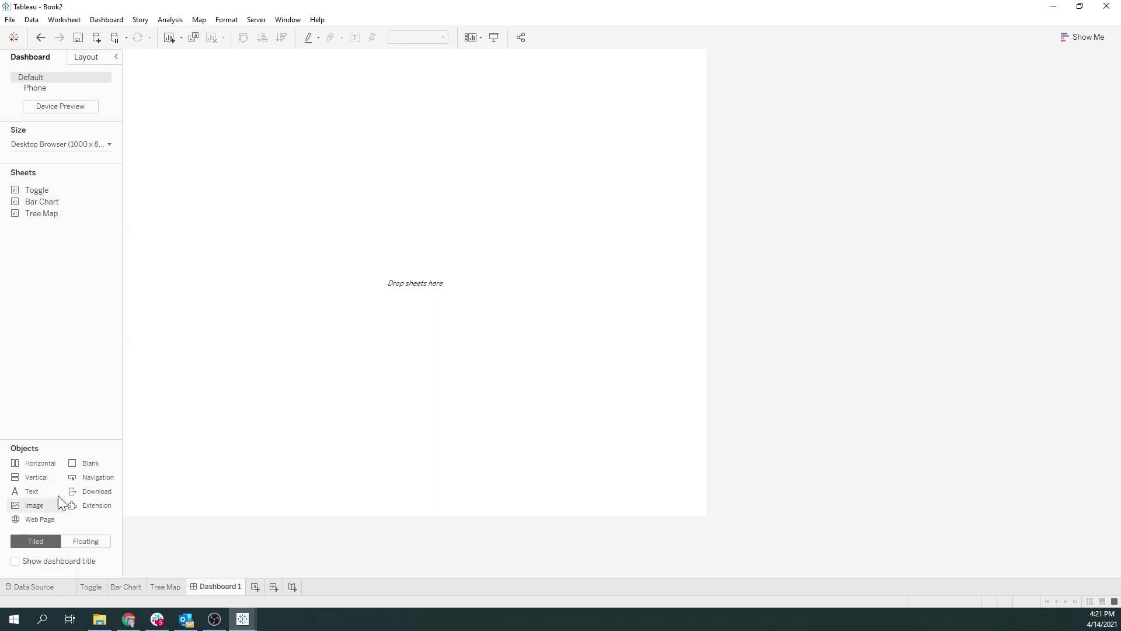
{"action": "left_click_drag", "start_coordinate": [19, 463], "coordinate": [315, 418]}
{"action": "left_click_drag", "start_coordinate": [35, 206], "coordinate": [603, 244]}
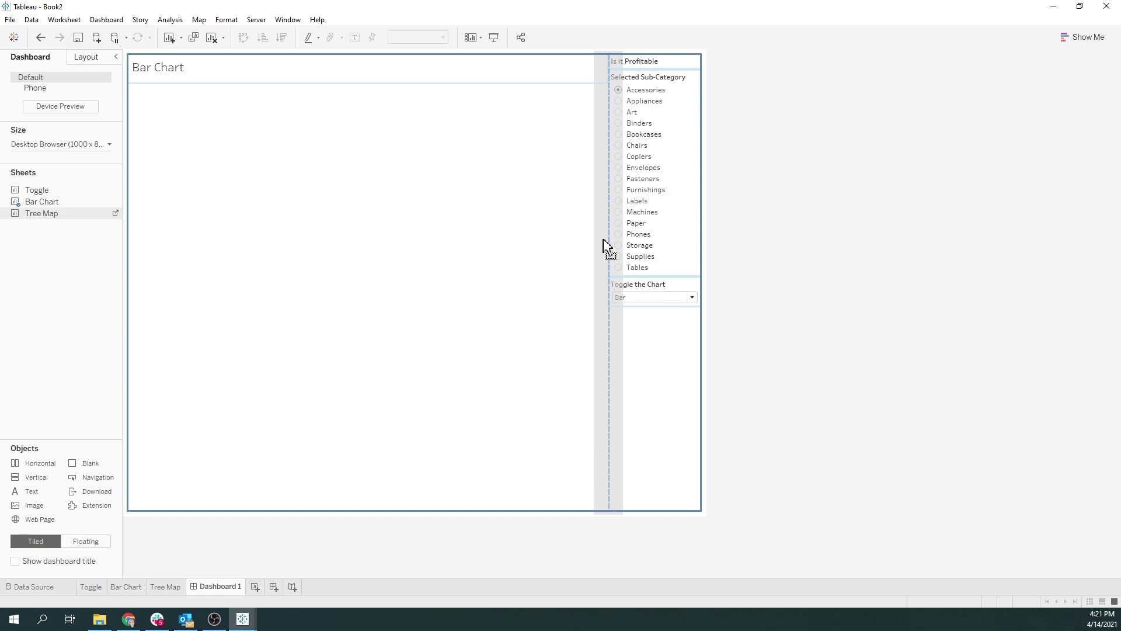
{"action": "left_click_drag", "start_coordinate": [603, 240], "coordinate": [604, 240]}
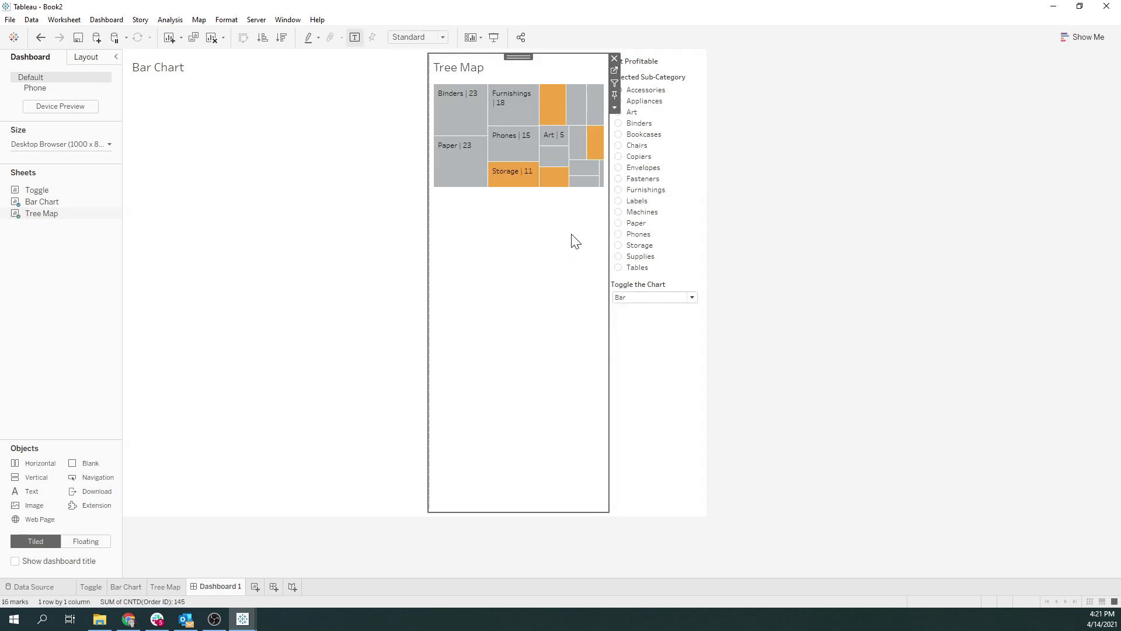
Move the dashboard's container of legend and parameter controls into the row beside the Tree Map.
{"action": "left_click", "coordinate": [688, 92]}
{"action": "left_click", "coordinate": [675, 62]}
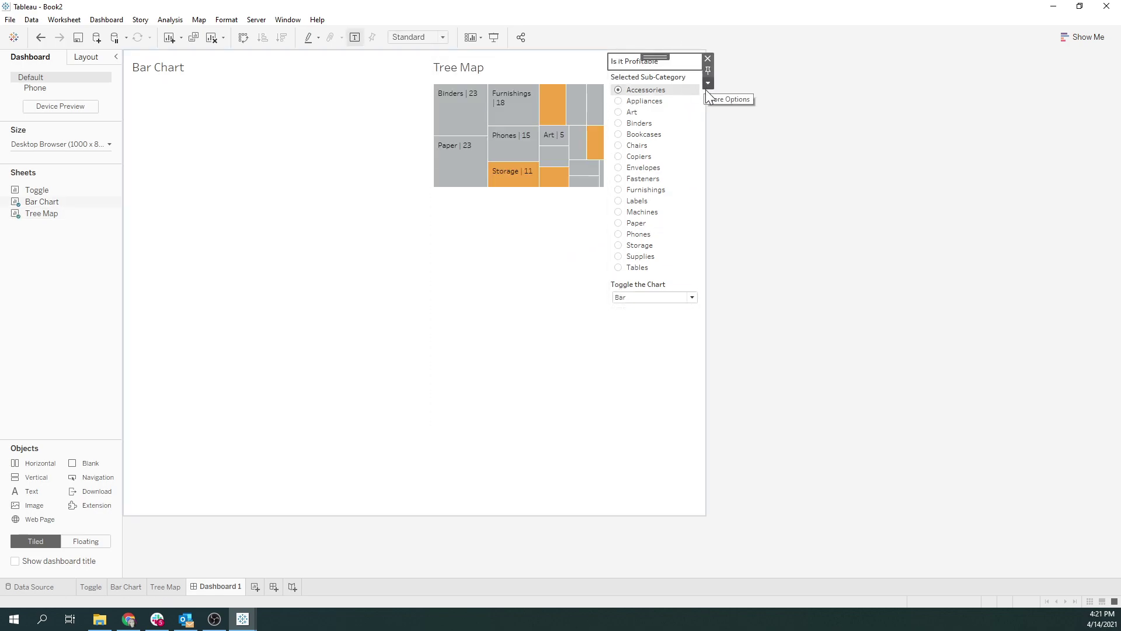
{"action": "left_click", "coordinate": [708, 84]}
{"action": "left_click", "coordinate": [773, 242]}
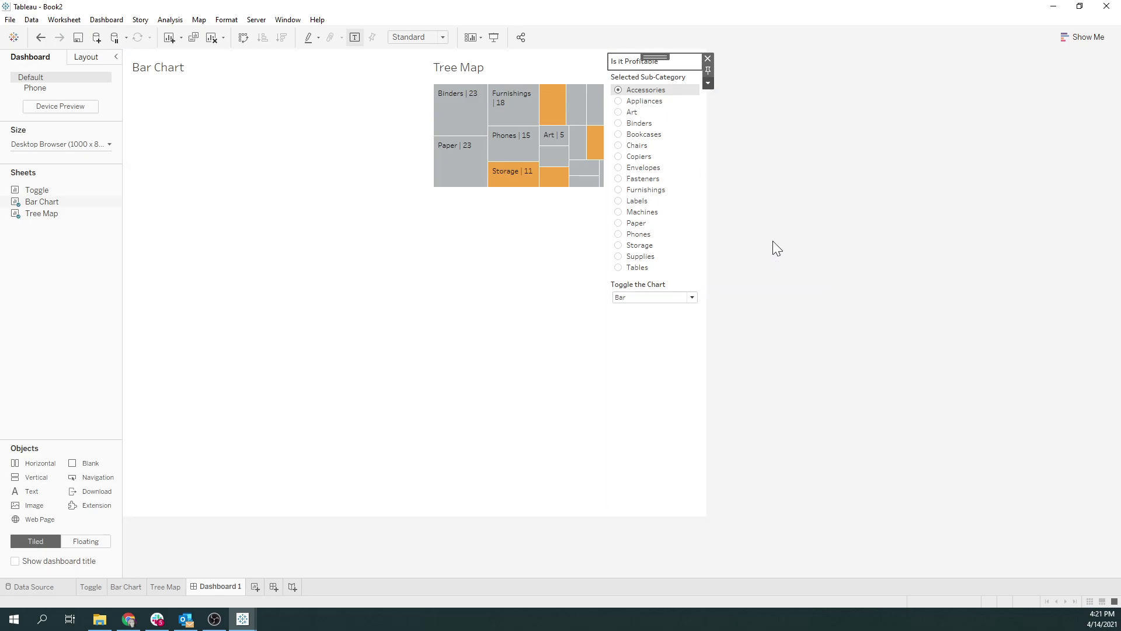
{"action": "left_click_drag", "start_coordinate": [652, 58], "coordinate": [703, 81]}
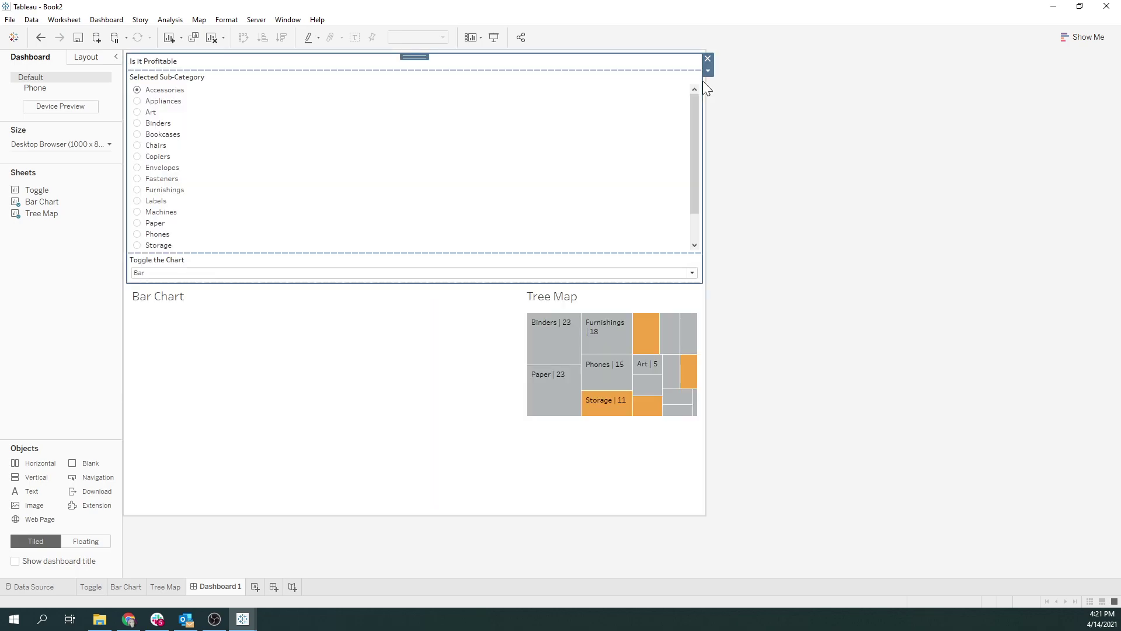
{"action": "left_click_drag", "start_coordinate": [417, 63], "coordinate": [706, 134]}
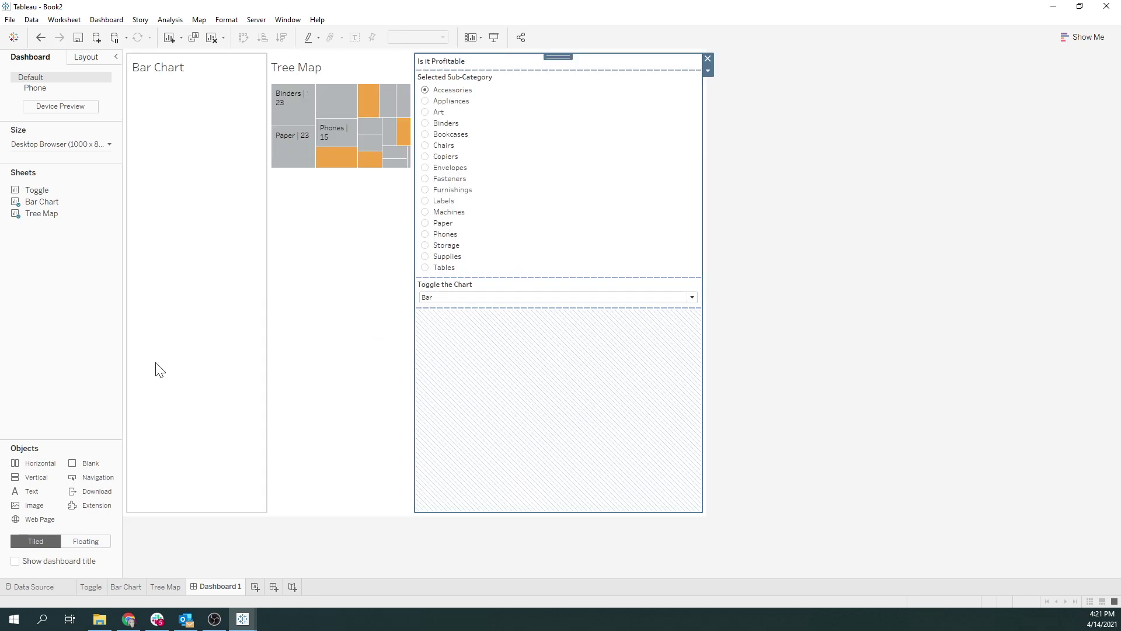
Select True in the Bar Chart sheet's Change the Chart Type filter and return to the Tree Map sheet.
{"action": "left_click", "coordinate": [127, 588]}
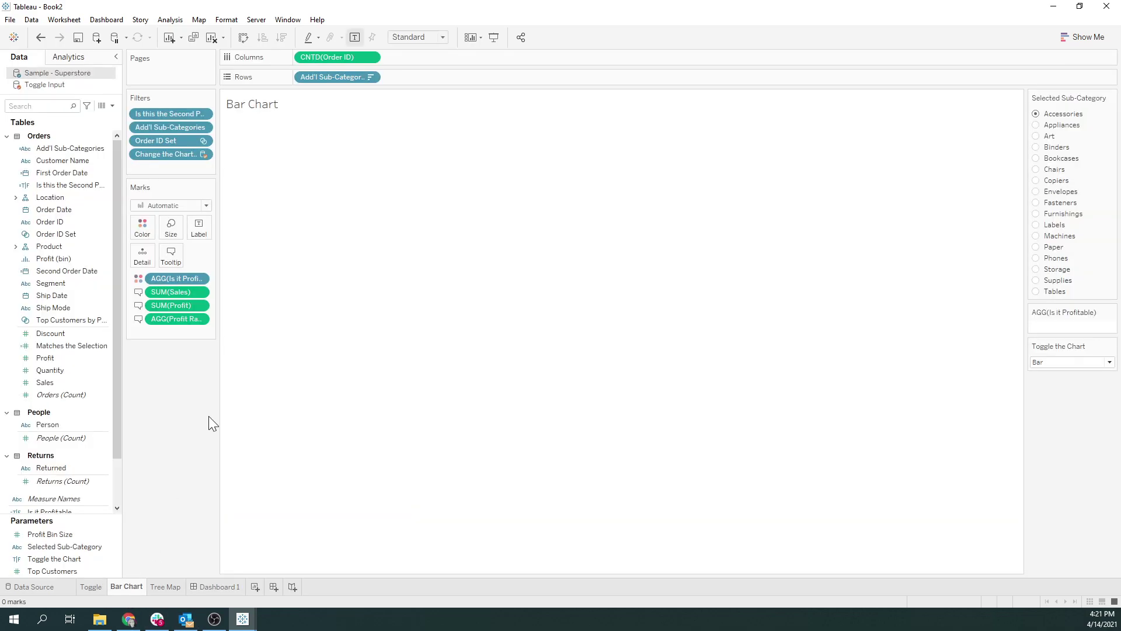
{"action": "right_click", "coordinate": [175, 155]}
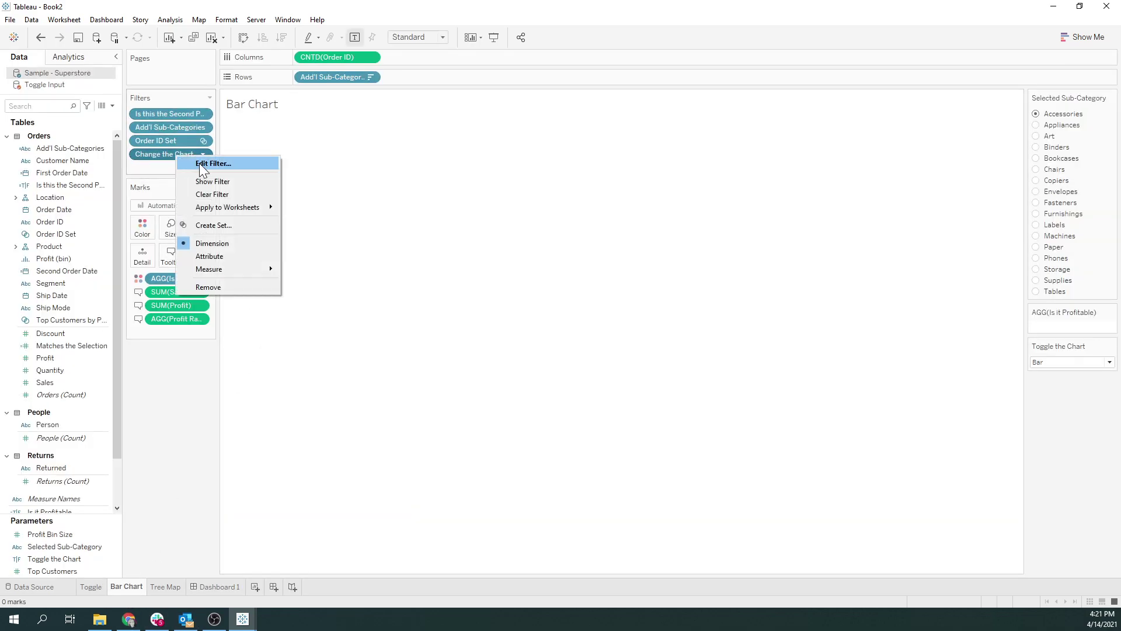
{"action": "left_click", "coordinate": [201, 164]}
{"action": "left_click", "coordinate": [450, 232]}
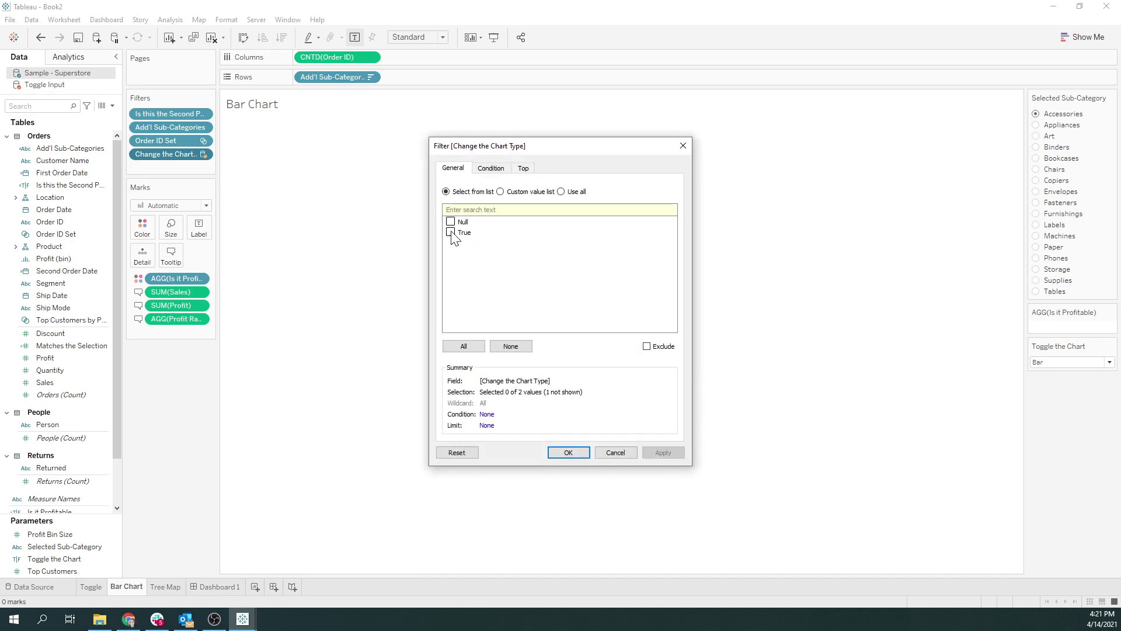
{"action": "left_click", "coordinate": [664, 452]}
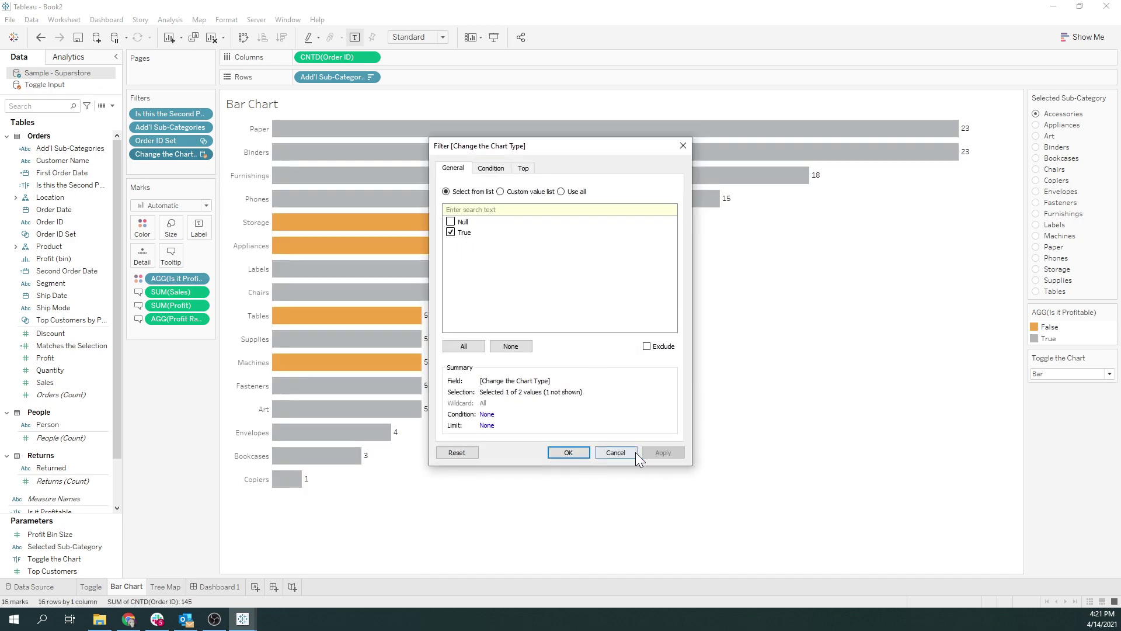
{"action": "left_click", "coordinate": [568, 452]}
{"action": "left_click", "coordinate": [164, 588]}
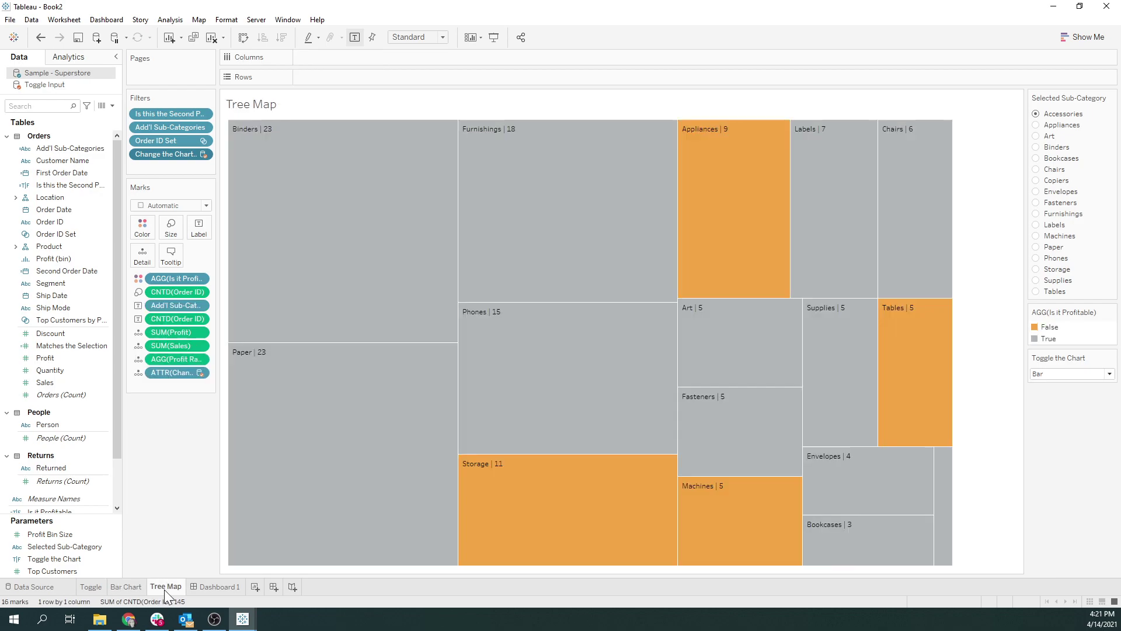
Apply the Tree Map sheet's Change the Chart Type filter with True unselected, and set Toggle the Chart to Tree Map.
{"action": "right_click", "coordinate": [174, 153]}
{"action": "left_click", "coordinate": [186, 158]}
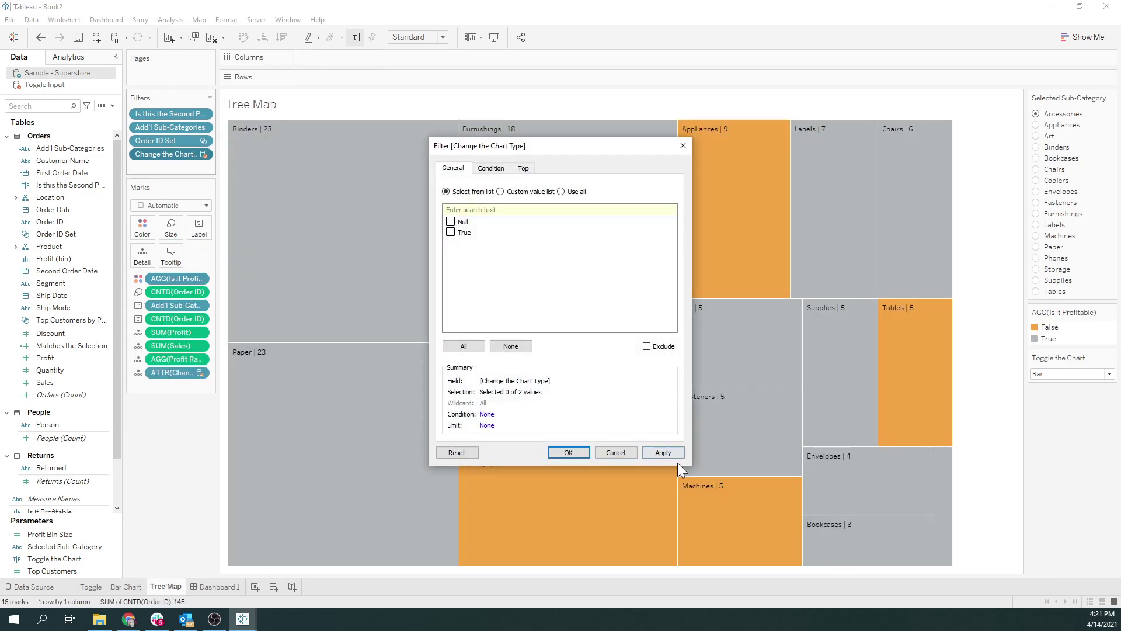
{"action": "left_click", "coordinate": [647, 450]}
{"action": "left_click", "coordinate": [569, 450]}
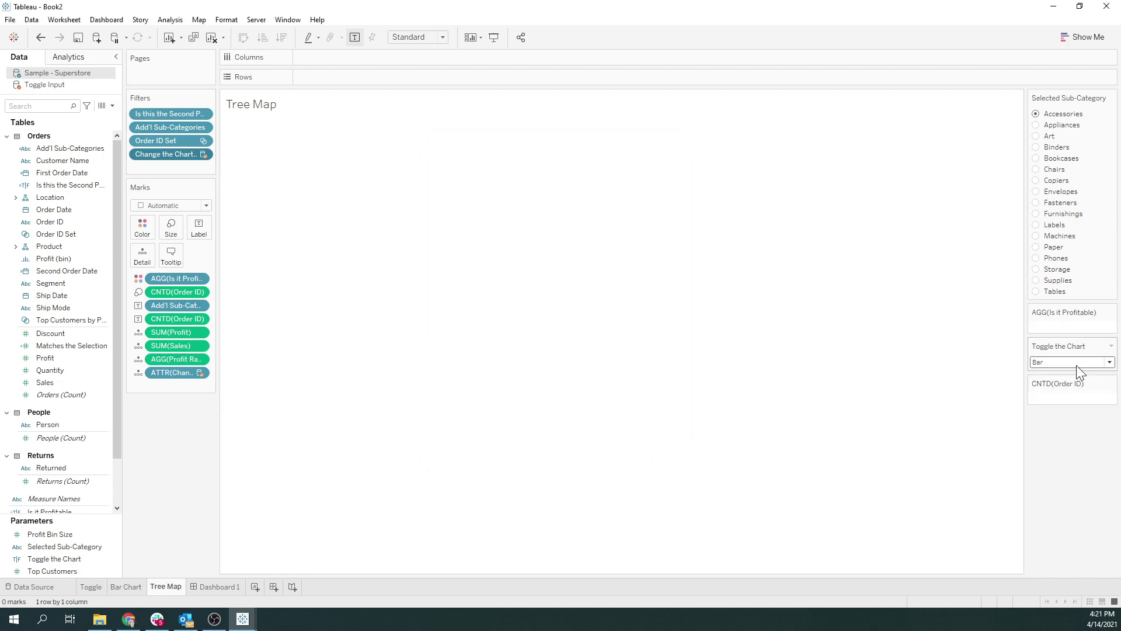
{"action": "left_click", "coordinate": [1077, 366]}
{"action": "left_click", "coordinate": [1071, 373]}
Apply the Tree Map sheet's Change the Chart Type filter with only False selected.
{"action": "right_click", "coordinate": [165, 153]}
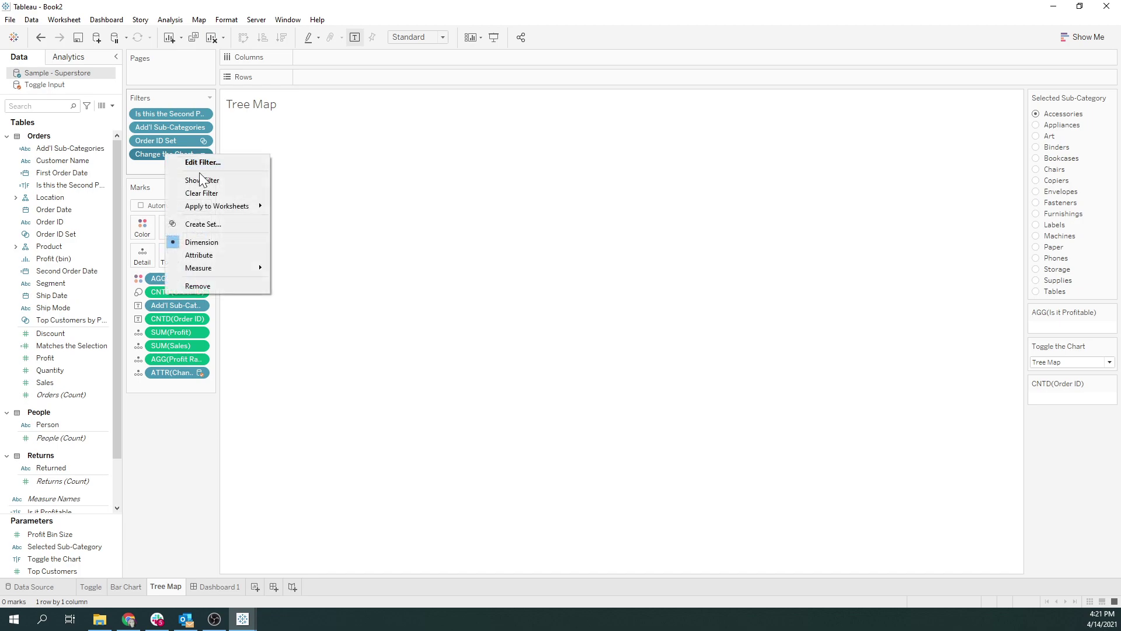
{"action": "left_click", "coordinate": [216, 163]}
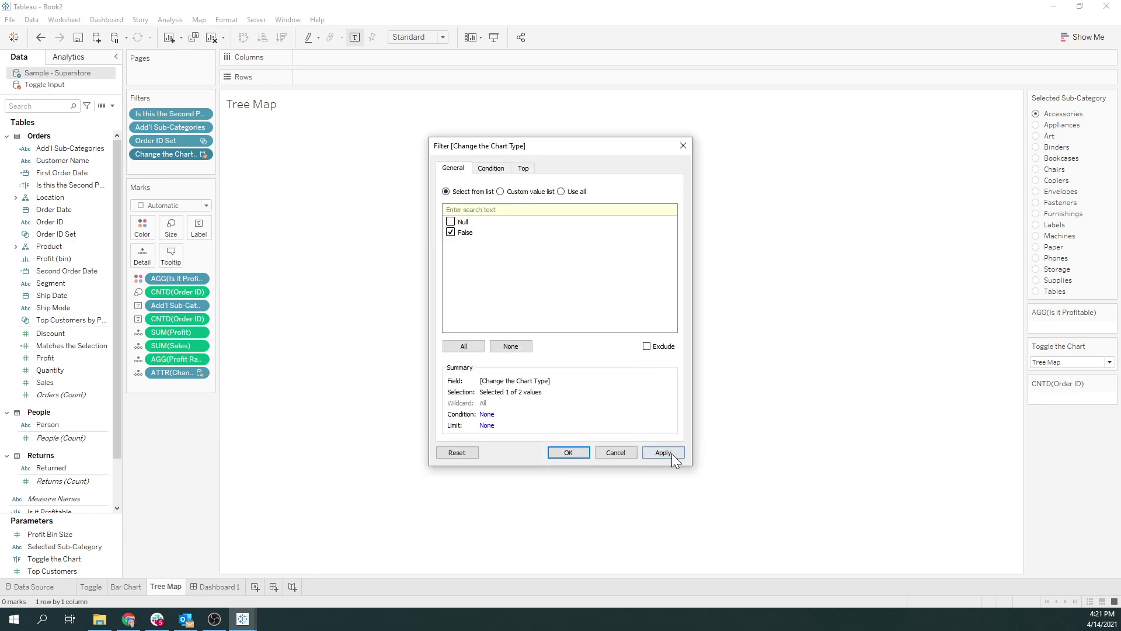
{"action": "left_click", "coordinate": [668, 453]}
{"action": "left_click", "coordinate": [569, 453]}
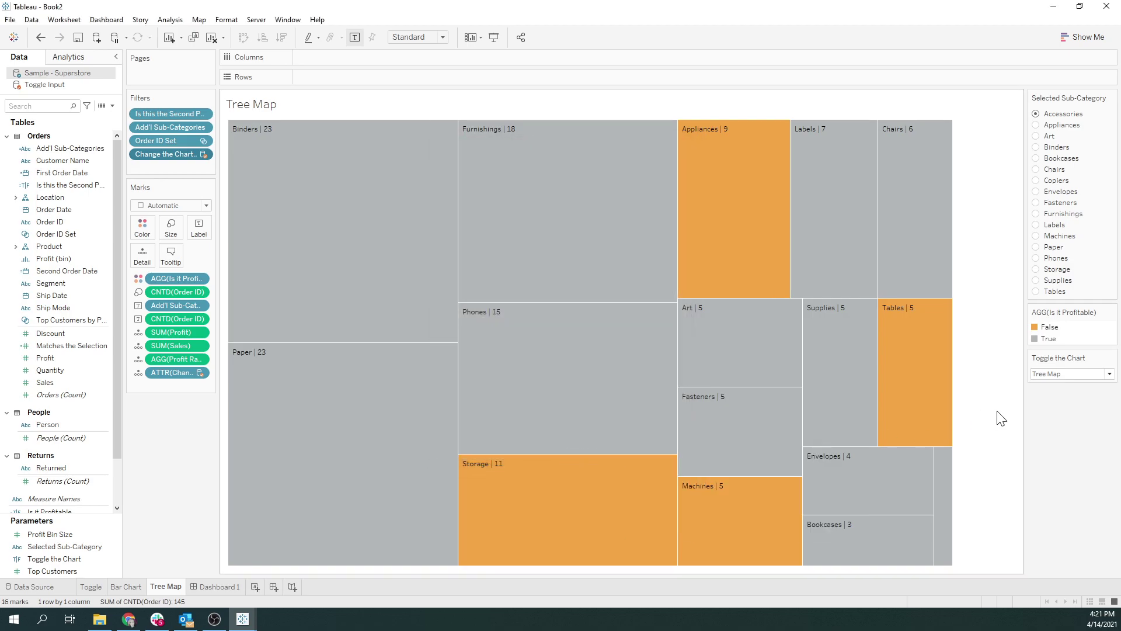
Set Toggle the Chart to Bar on the Tree Map sheet and return to Dashboard 1.
{"action": "left_click", "coordinate": [1042, 377]}
{"action": "left_click", "coordinate": [1043, 387]}
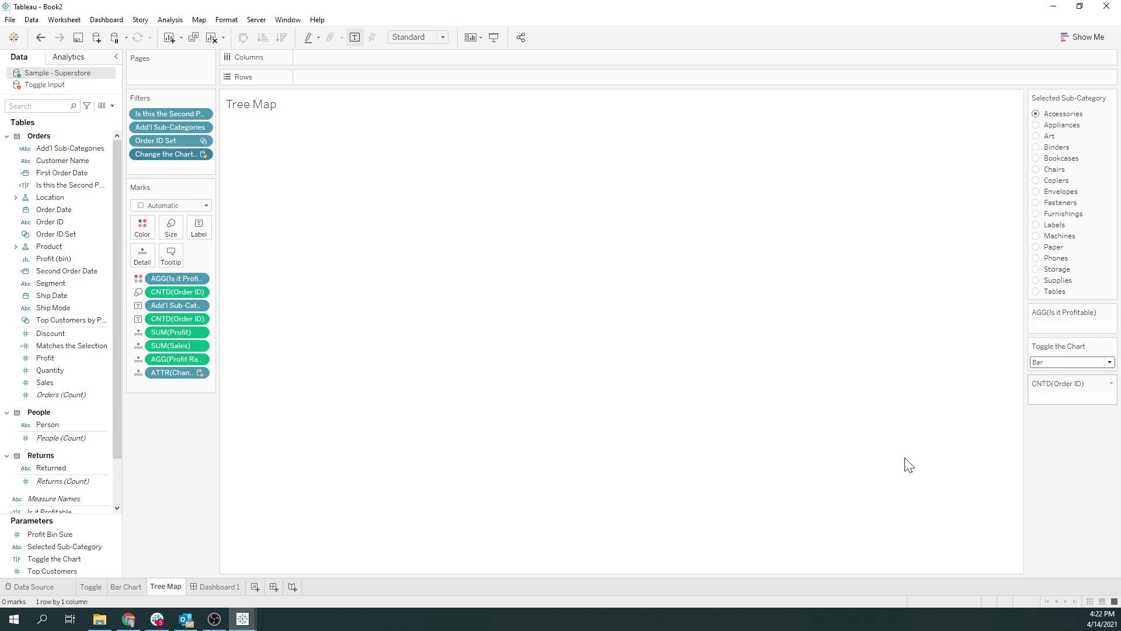
{"action": "left_click", "coordinate": [215, 586]}
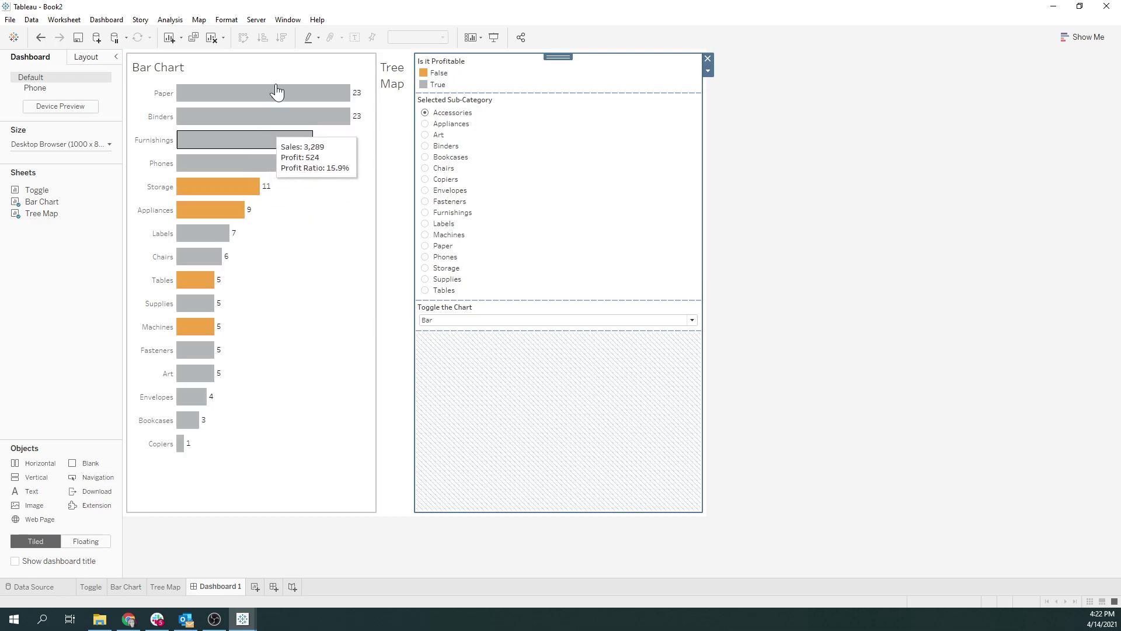
Select the vertical container holding the legend and parameter controls and narrow it to give the Bar Chart more width.
{"action": "left_click", "coordinate": [327, 67]}
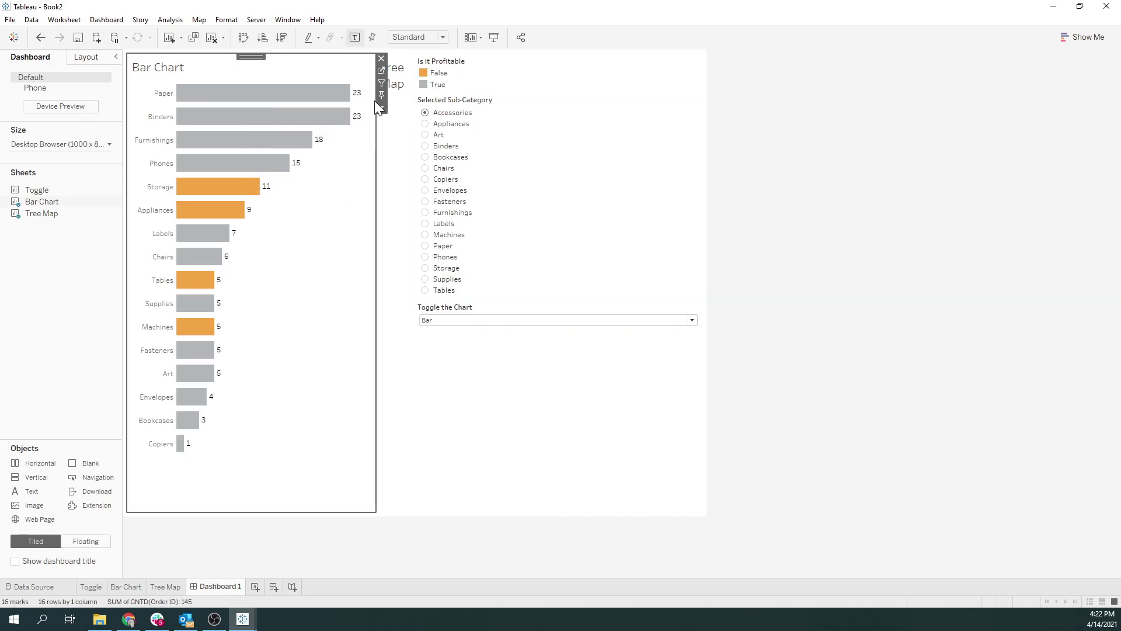
{"action": "left_click", "coordinate": [651, 170]}
{"action": "left_click", "coordinate": [708, 121]}
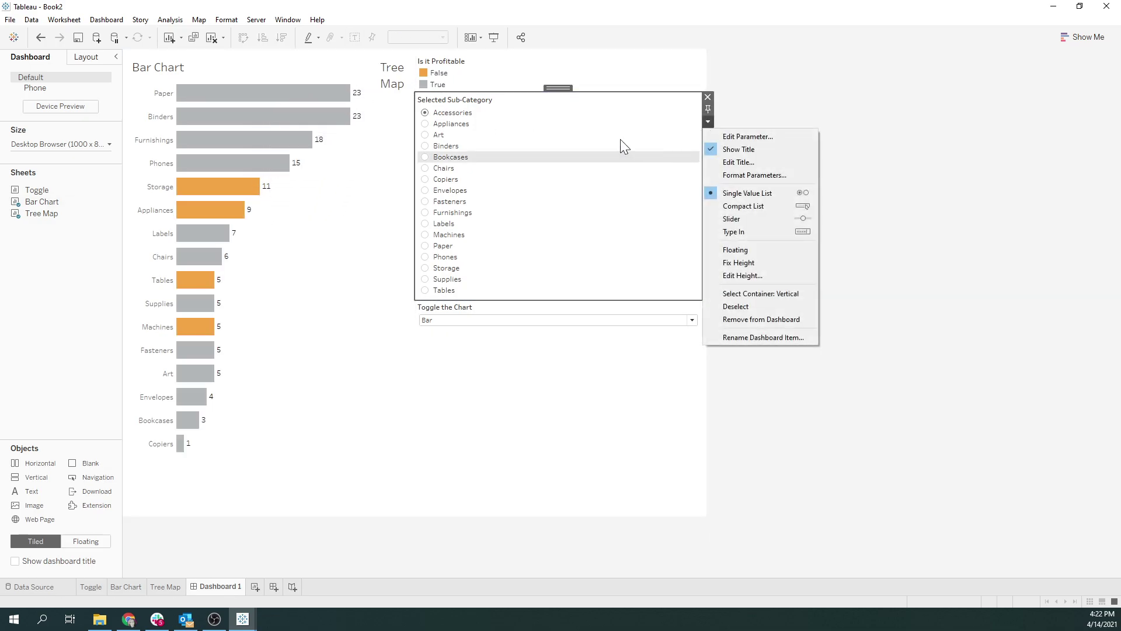
{"action": "left_click", "coordinate": [774, 295]}
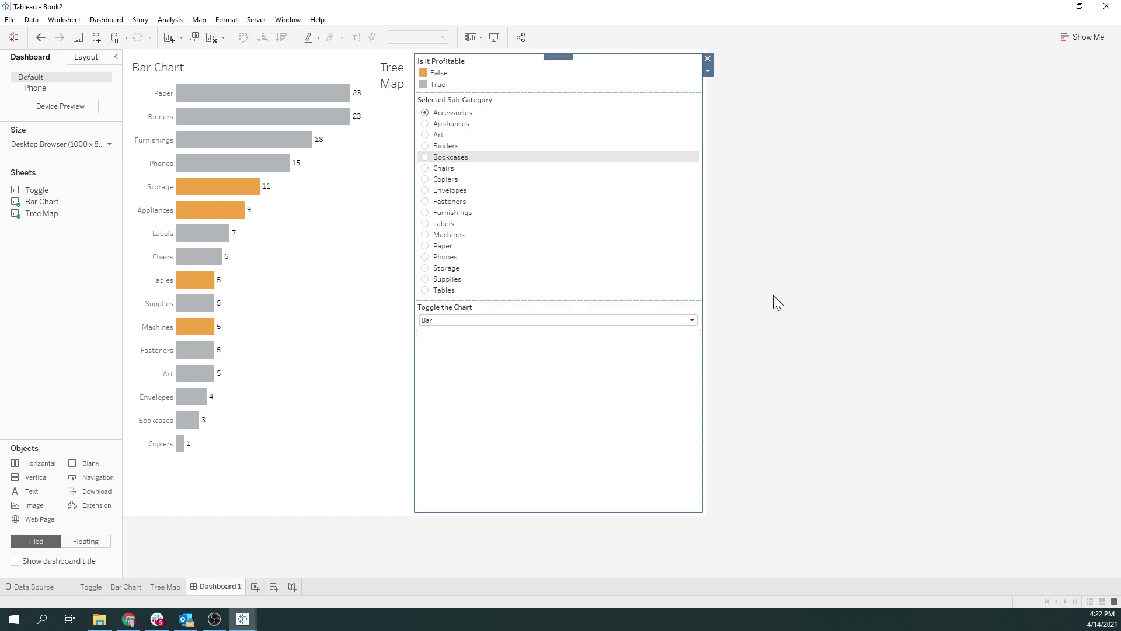
{"action": "left_click_drag", "start_coordinate": [415, 397], "coordinate": [595, 398]}
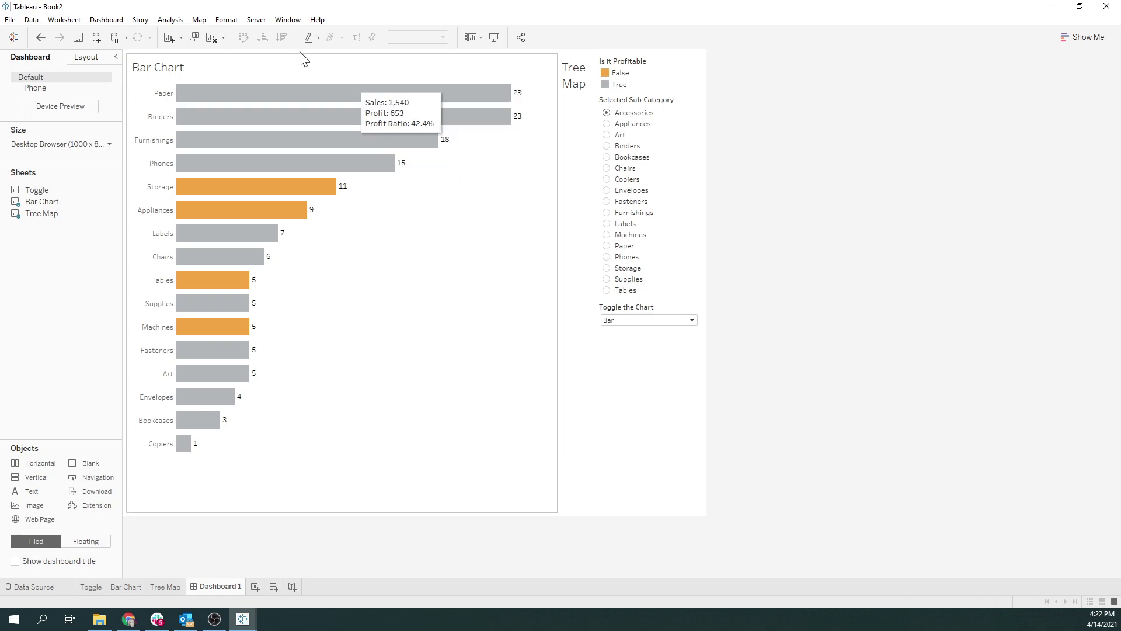
Hide the titles of the Bar Chart and Tree Map sheets on the dashboard.
{"action": "right_click", "coordinate": [169, 68]}
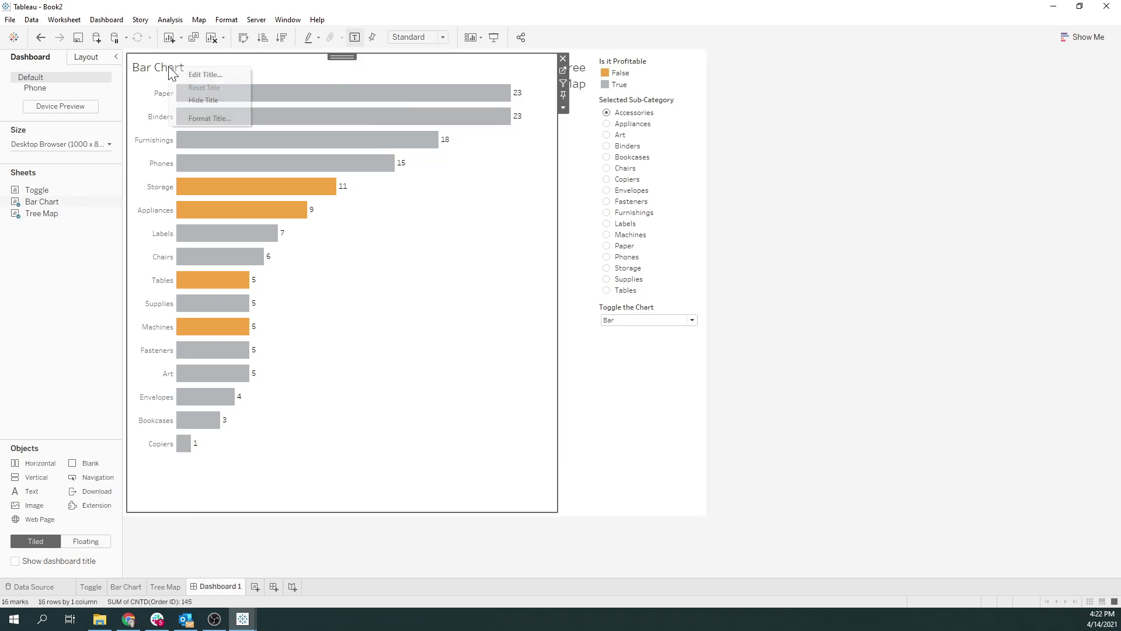
{"action": "left_click", "coordinate": [204, 101]}
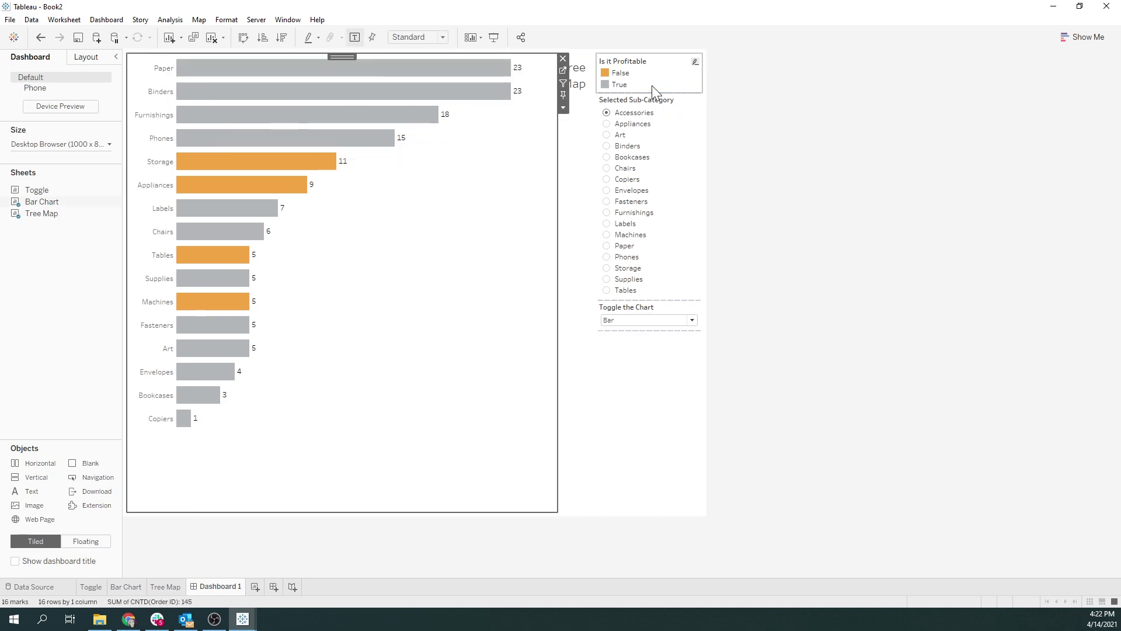
{"action": "left_click", "coordinate": [578, 74]}
{"action": "right_click", "coordinate": [580, 76]}
{"action": "left_click", "coordinate": [643, 110]}
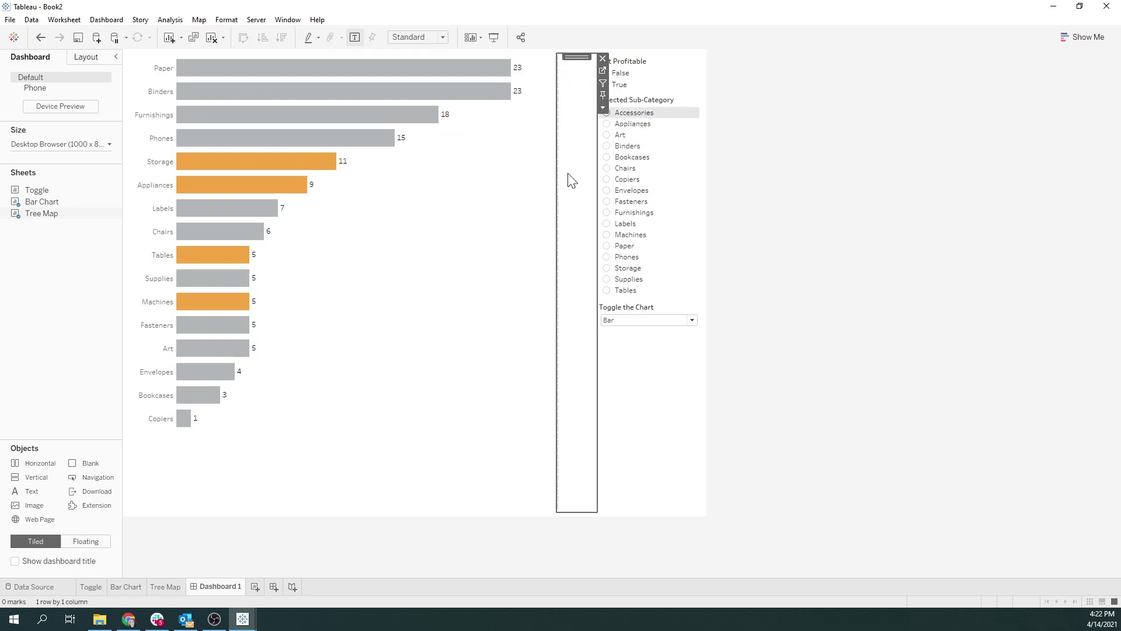
Set both the Tree Map and the Bar Chart on the dashboard to fit Entire View.
{"action": "left_click", "coordinate": [602, 107]}
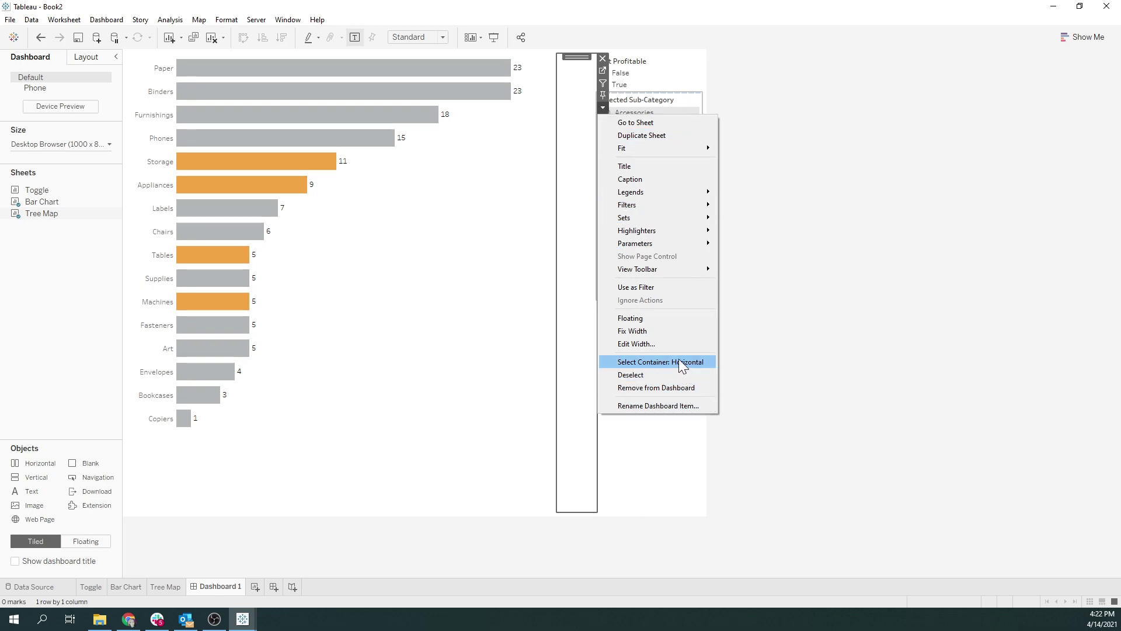
{"action": "left_click", "coordinate": [744, 188]}
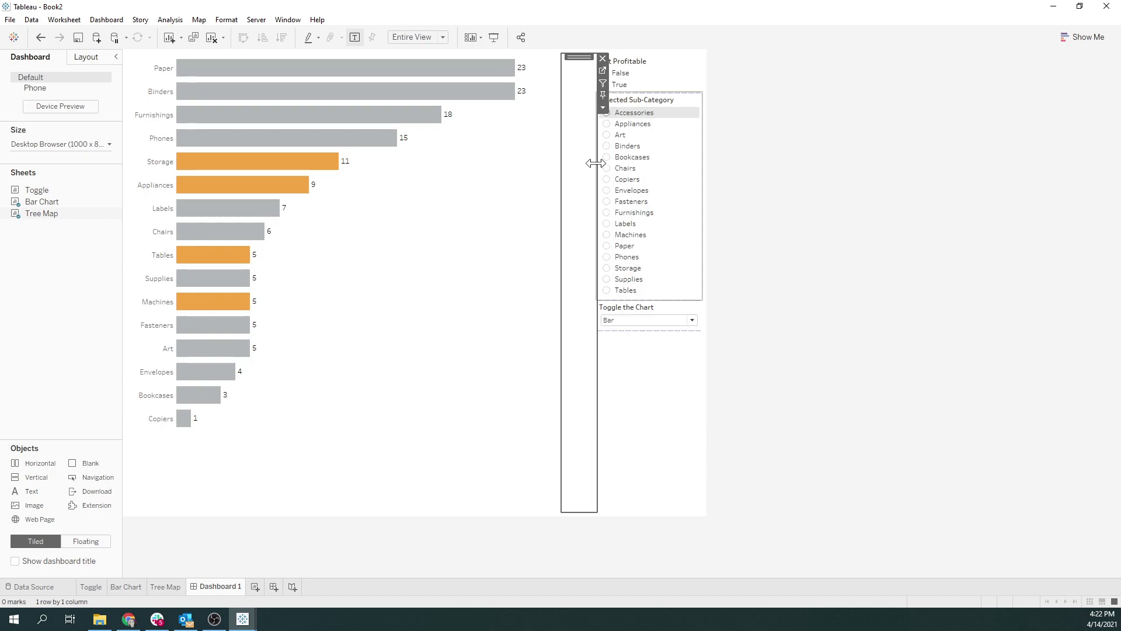
{"action": "left_click", "coordinate": [533, 170]}
{"action": "left_click", "coordinate": [567, 108]}
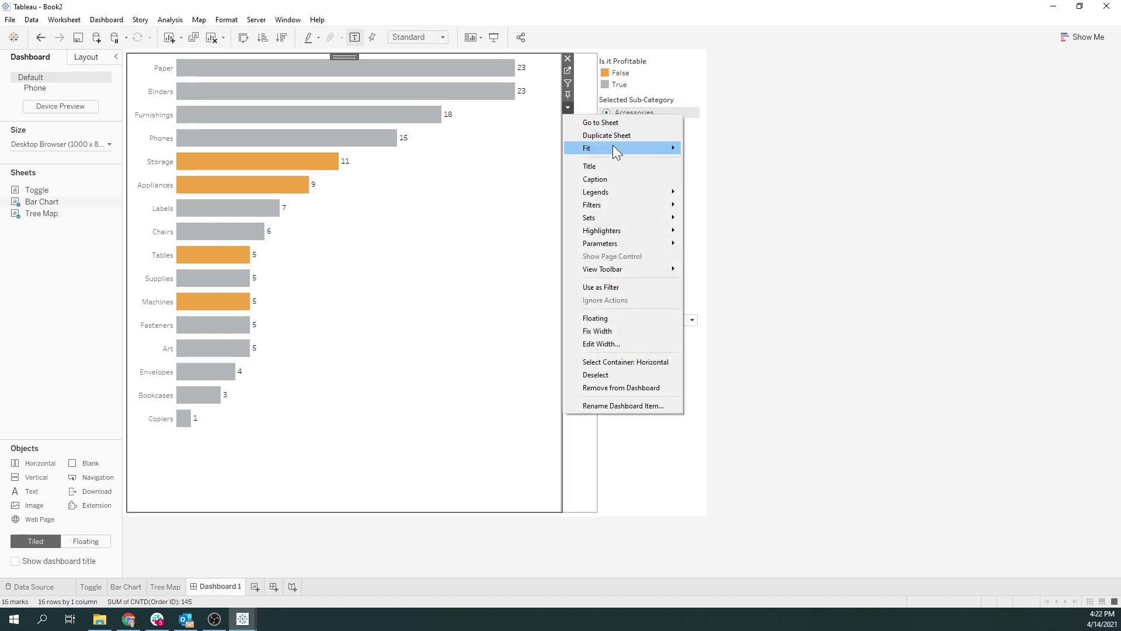
{"action": "mouse_move", "coordinate": [612, 148]}
{"action": "left_click", "coordinate": [715, 188]}
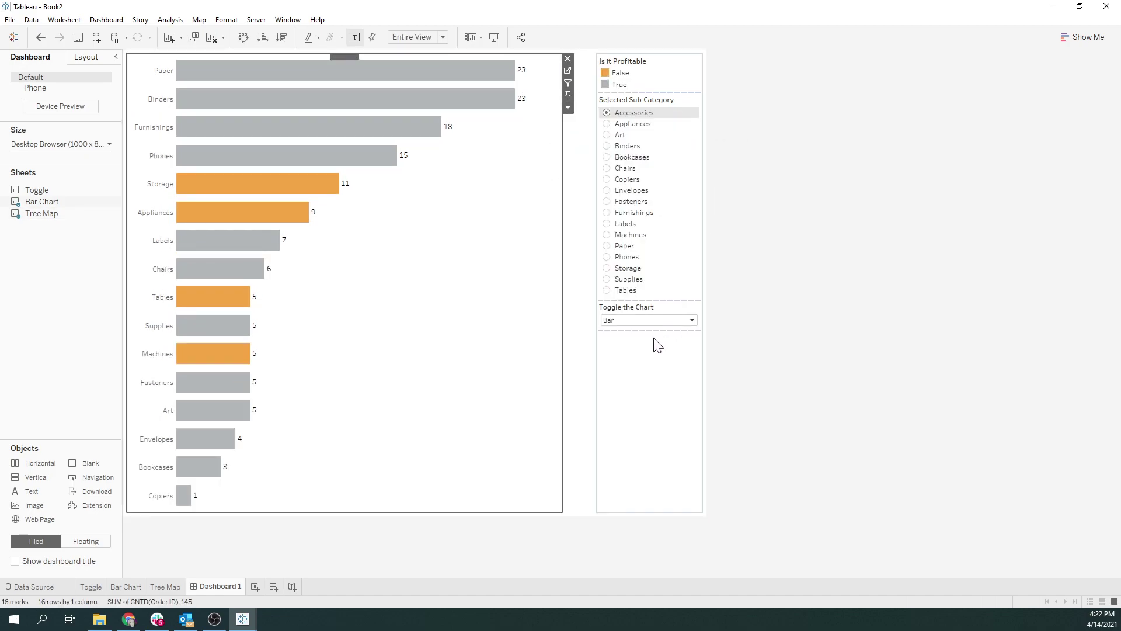
Switch Toggle the Chart to Tree Map and move the Tree Map sheet into the Bar Chart's horizontal container.
{"action": "left_click", "coordinate": [647, 320]}
{"action": "left_click", "coordinate": [639, 331]}
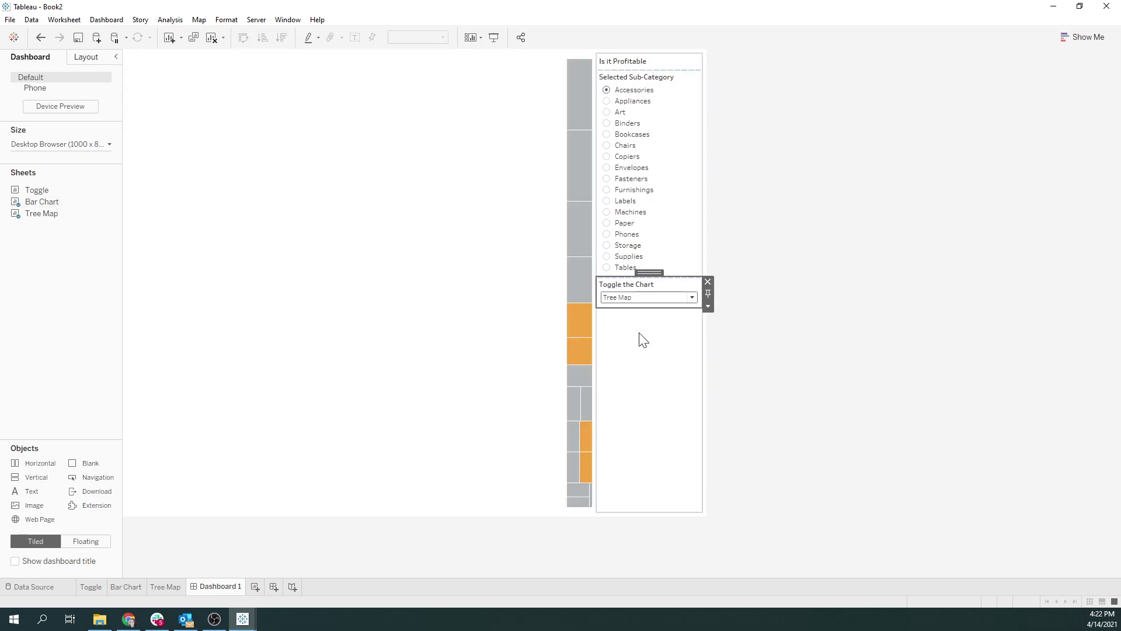
{"action": "left_click", "coordinate": [378, 175]}
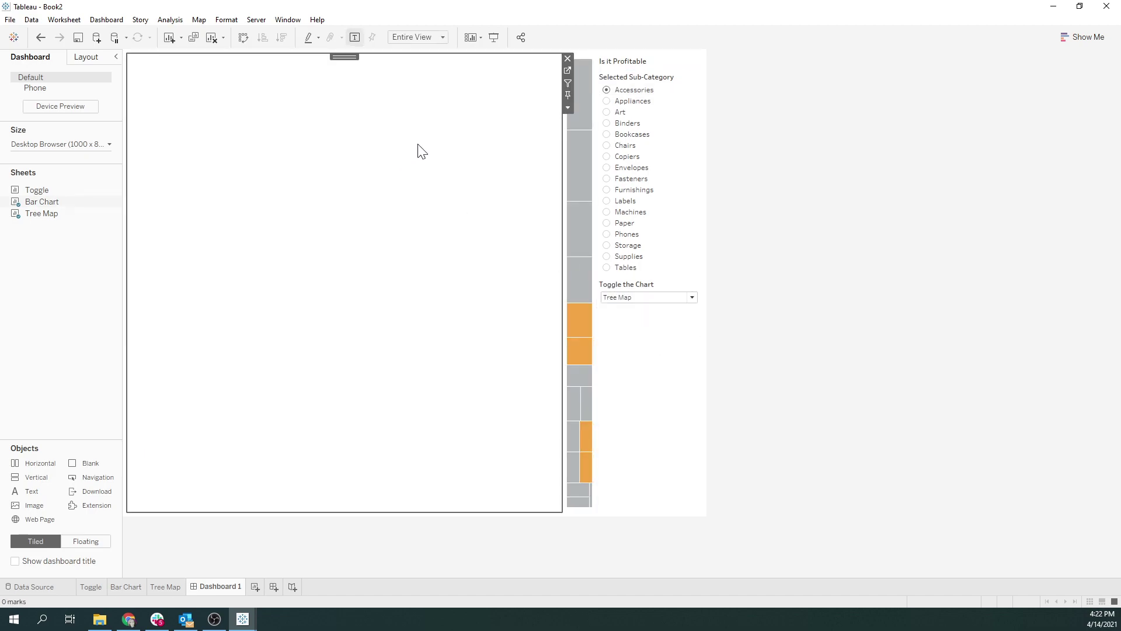
{"action": "left_click", "coordinate": [568, 107]}
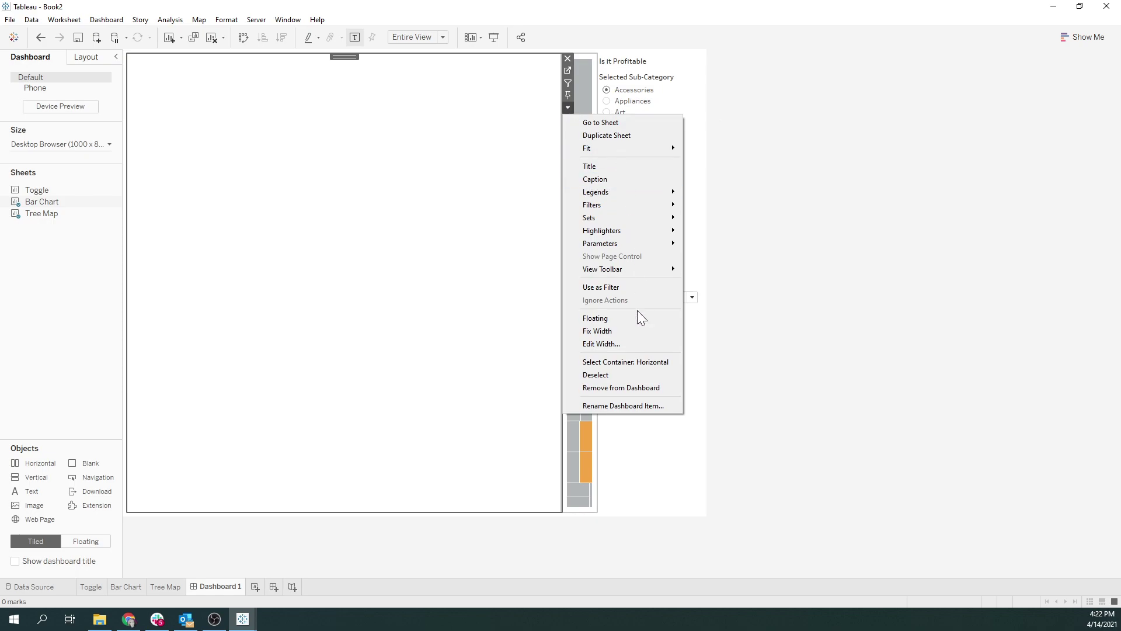
{"action": "left_click", "coordinate": [636, 363]}
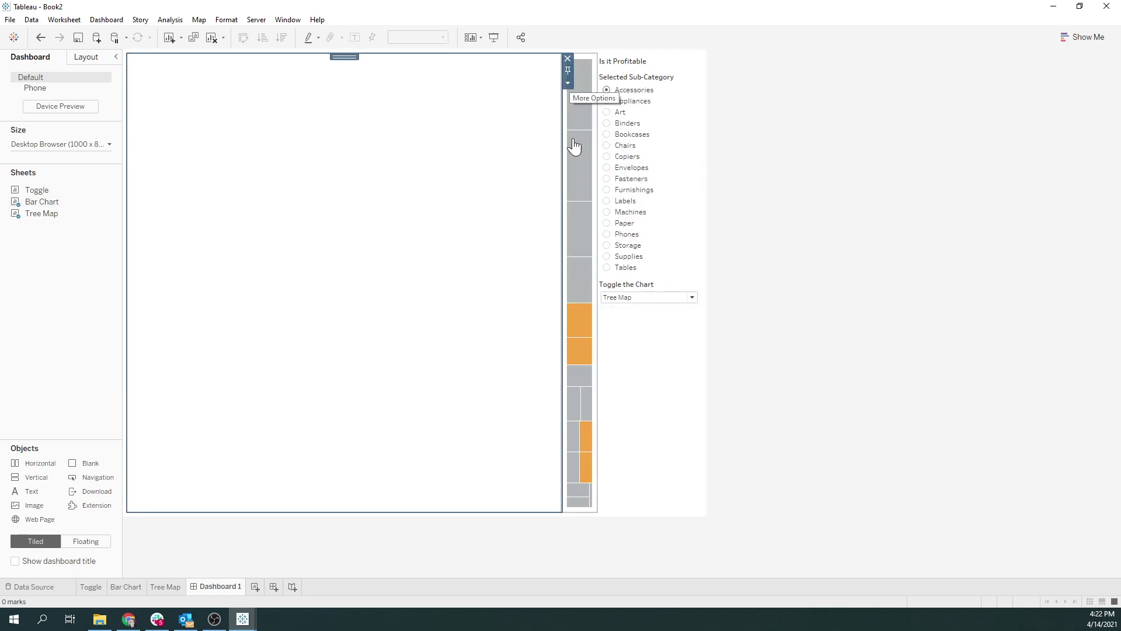
{"action": "left_click", "coordinate": [591, 55]}
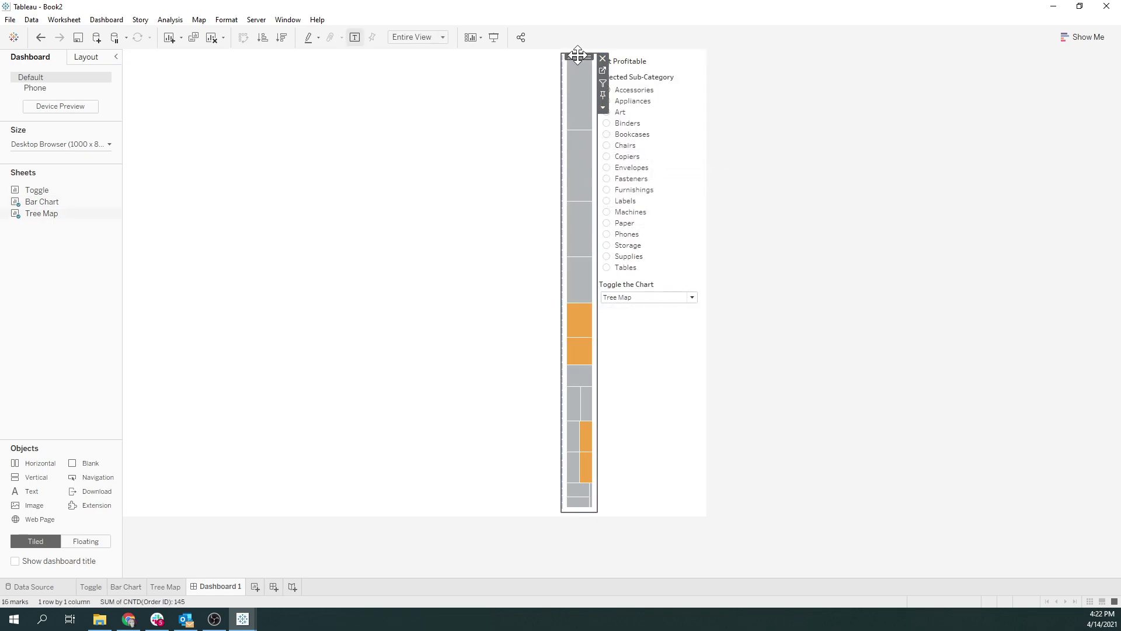
{"action": "left_click_drag", "start_coordinate": [578, 52], "coordinate": [528, 159]}
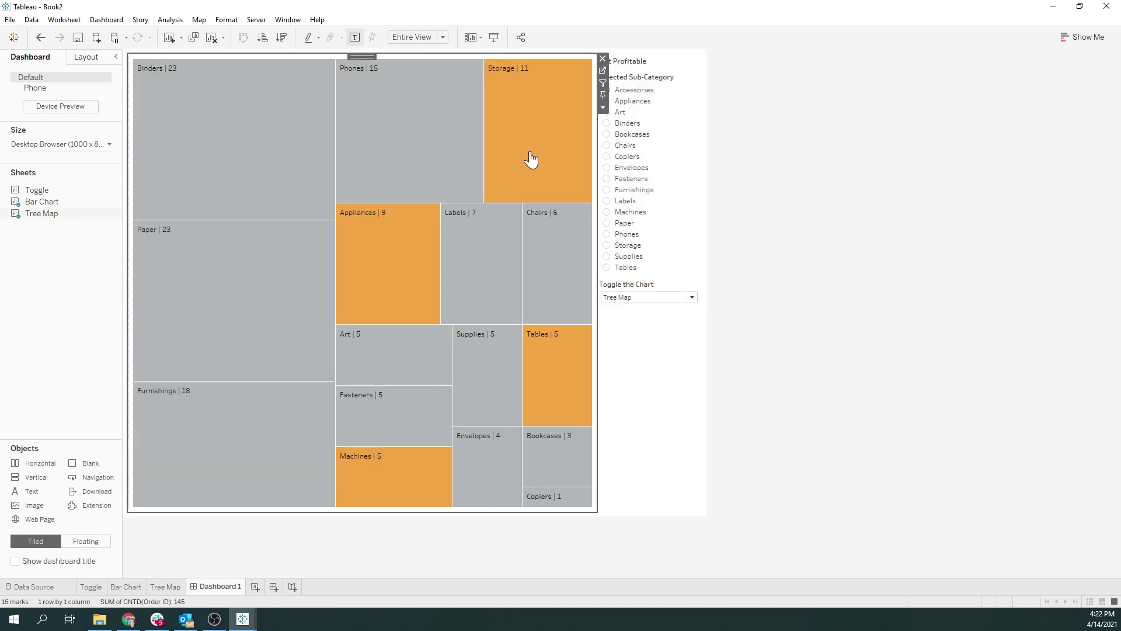
Switch Toggle the Chart to Bar and back to Tree Map, and remove the Is it Profitable legend from the dashboard.
{"action": "left_click", "coordinate": [631, 305]}
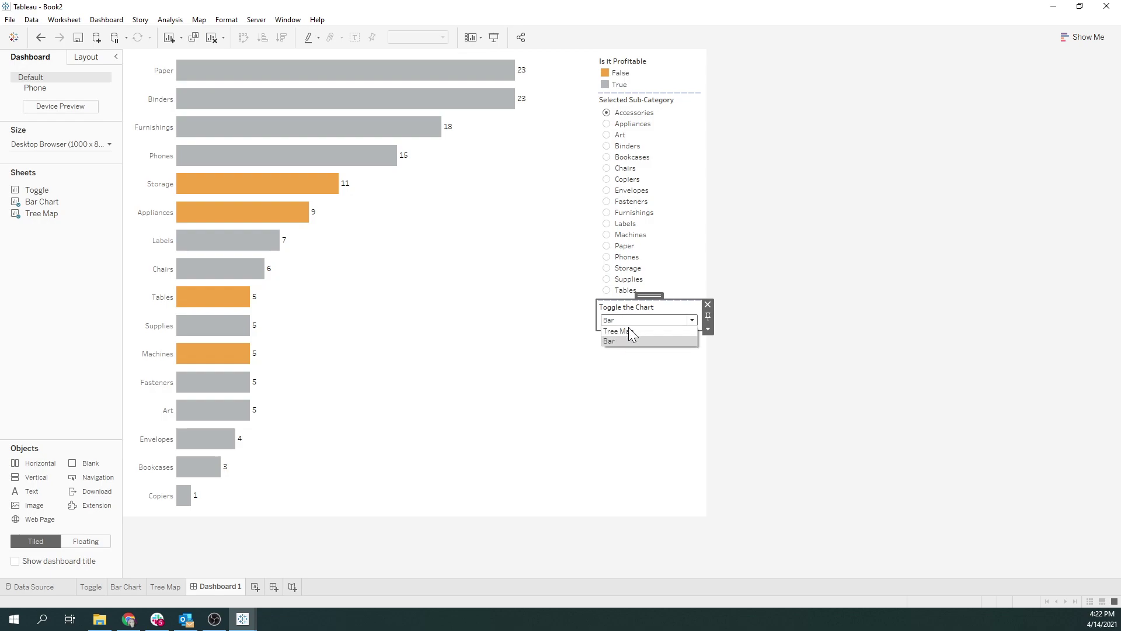
{"action": "key", "text": "Down"}
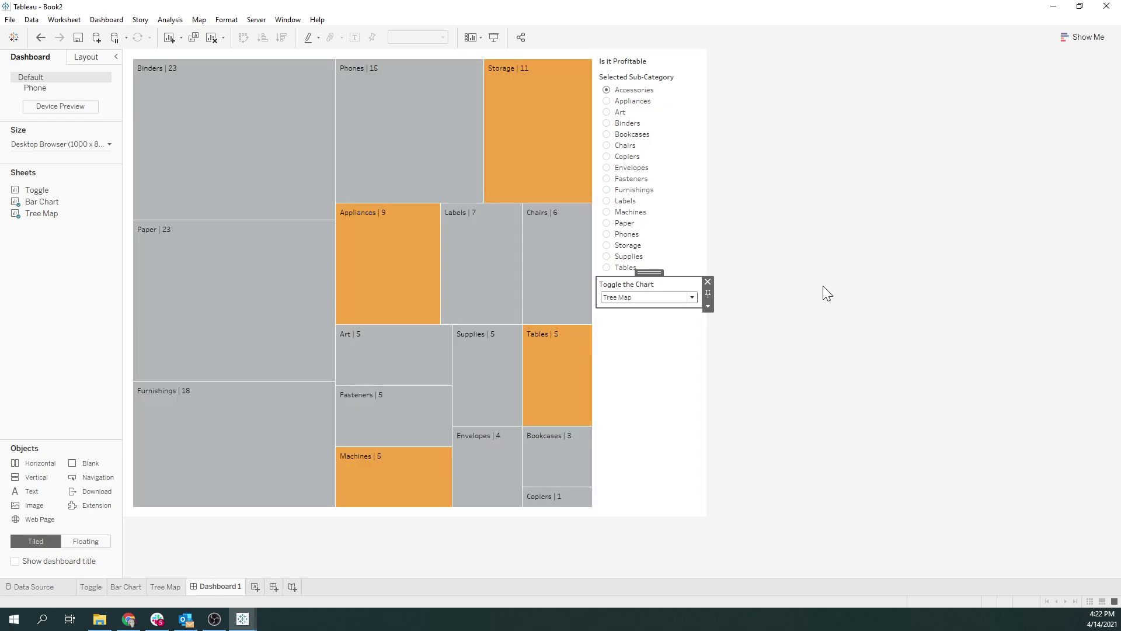
{"action": "left_click", "coordinate": [665, 62]}
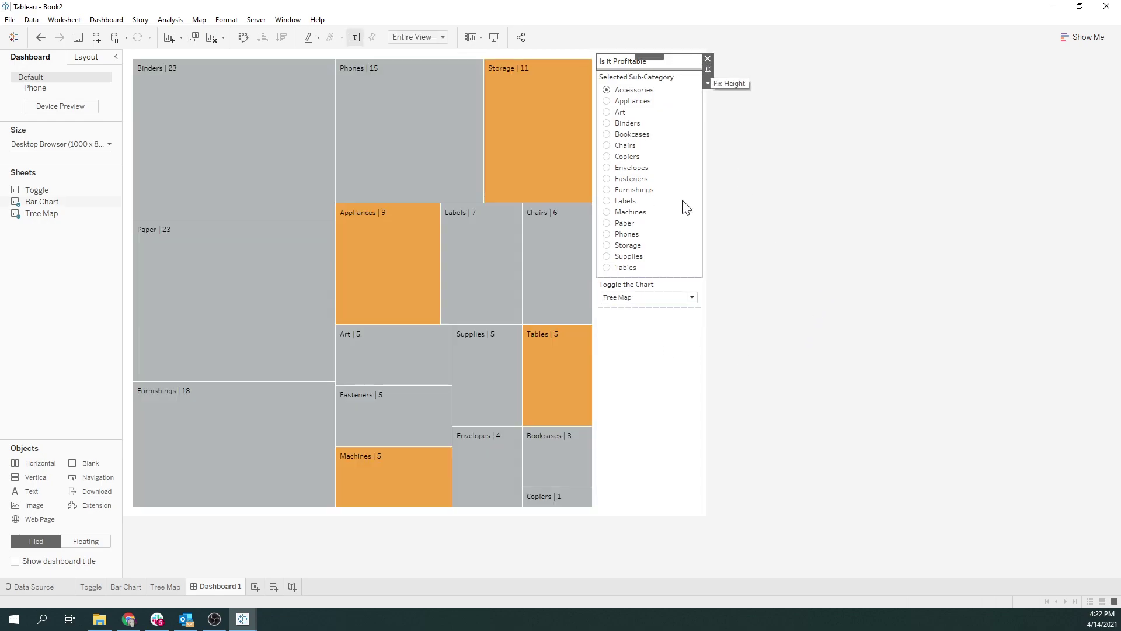
{"action": "left_click", "coordinate": [646, 449]}
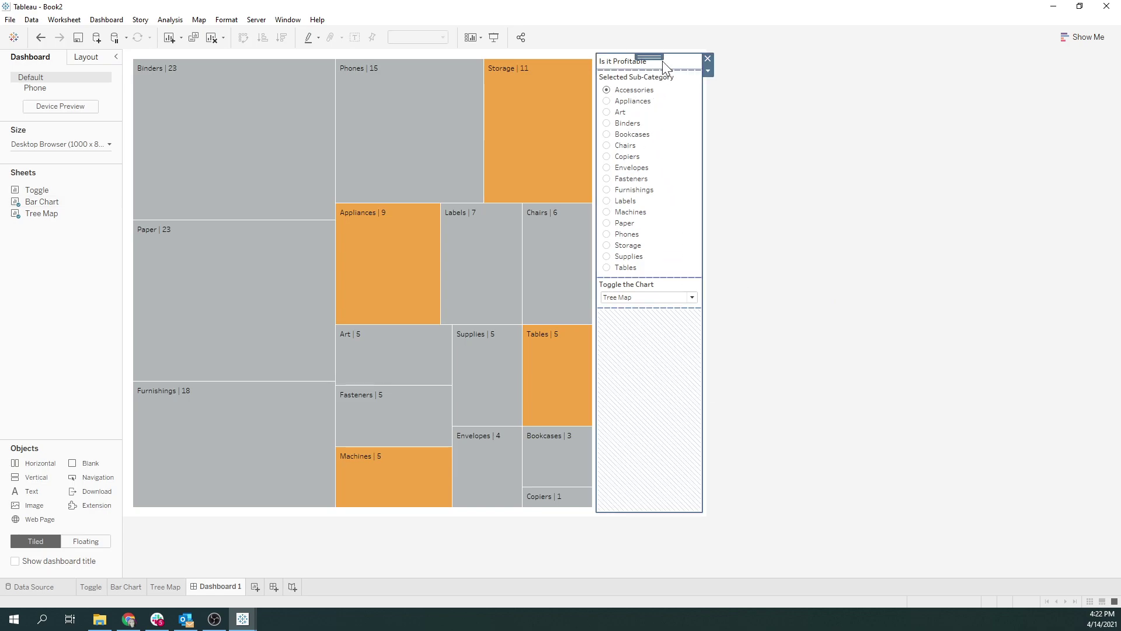
{"action": "left_click", "coordinate": [699, 61]}
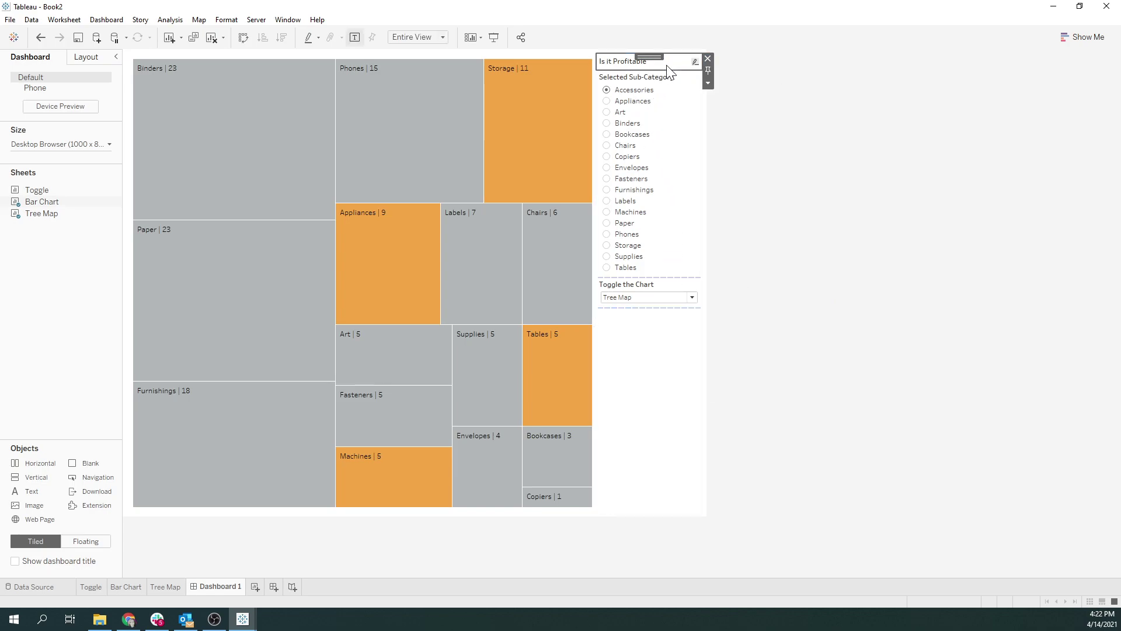
{"action": "left_click", "coordinate": [707, 59]}
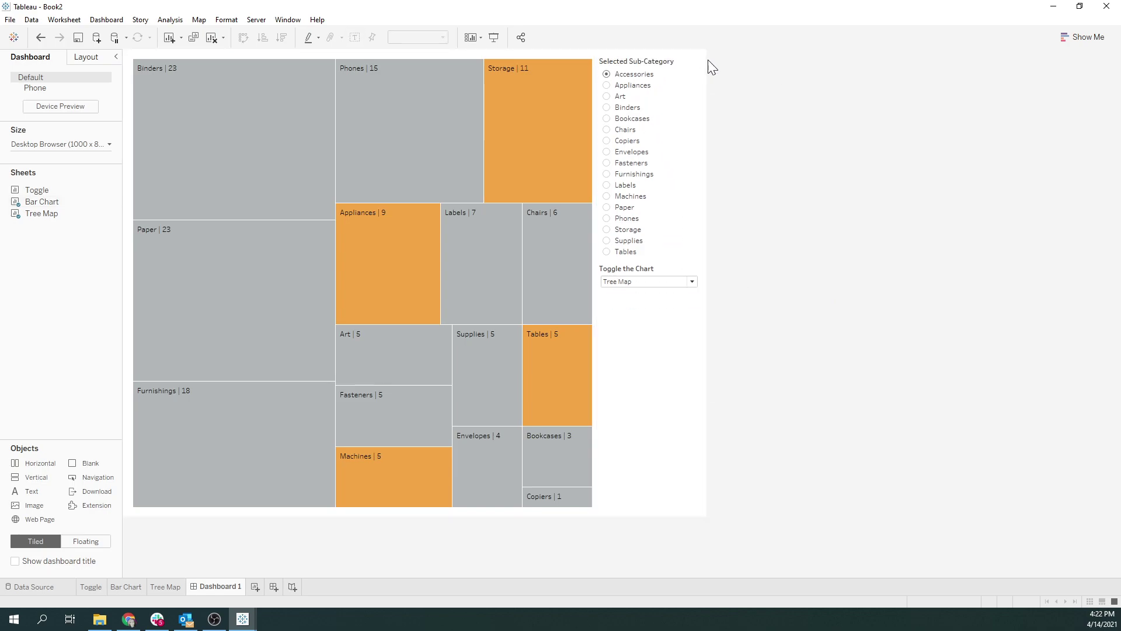
Switch Toggle the Chart repeatedly between Bar and Tree Map to test the chart swap, ending on Bar.
{"action": "left_click", "coordinate": [648, 284]}
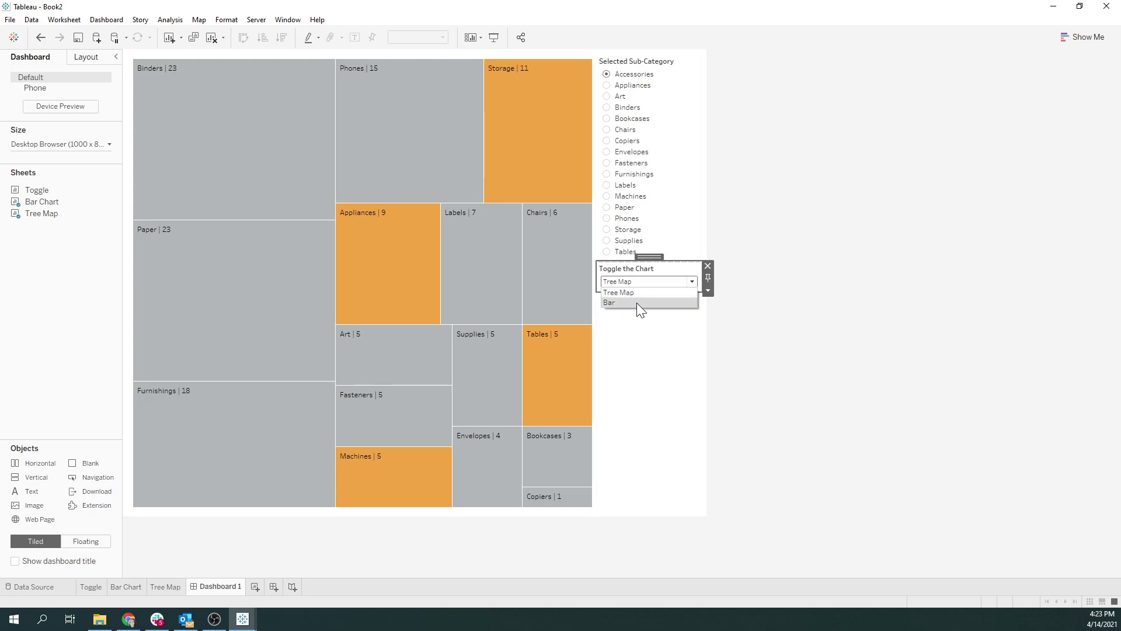
{"action": "left_click", "coordinate": [637, 282]}
{"action": "left_click", "coordinate": [637, 287]}
{"action": "left_click", "coordinate": [638, 282]}
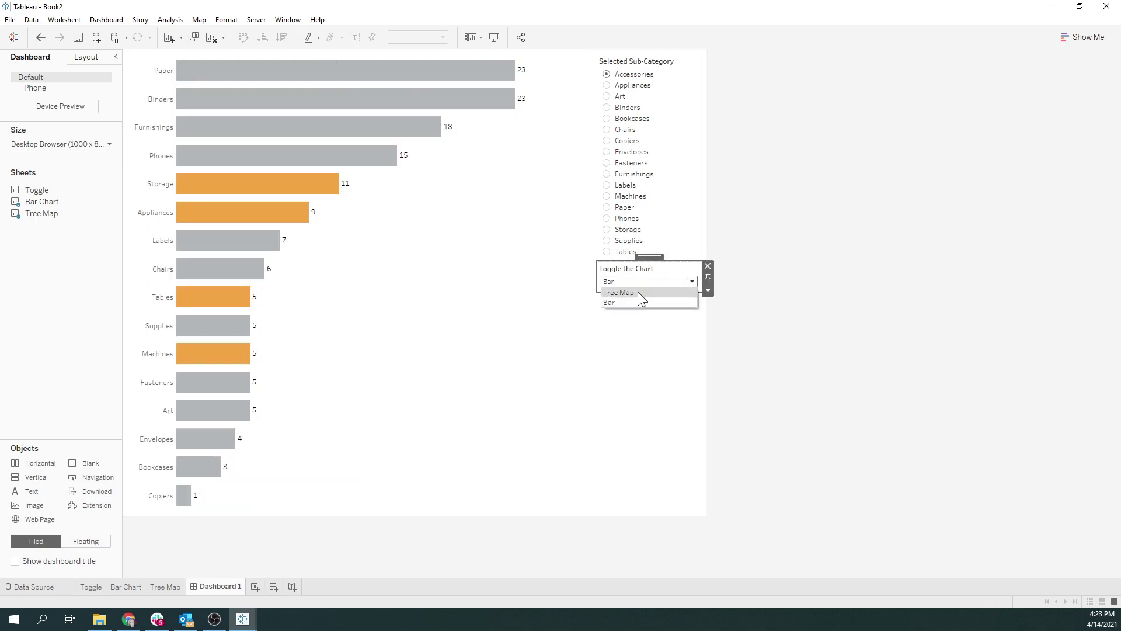
{"action": "left_click", "coordinate": [638, 292]}
{"action": "left_click", "coordinate": [639, 283]}
{"action": "left_click", "coordinate": [640, 299]}
{"action": "left_click", "coordinate": [640, 283]}
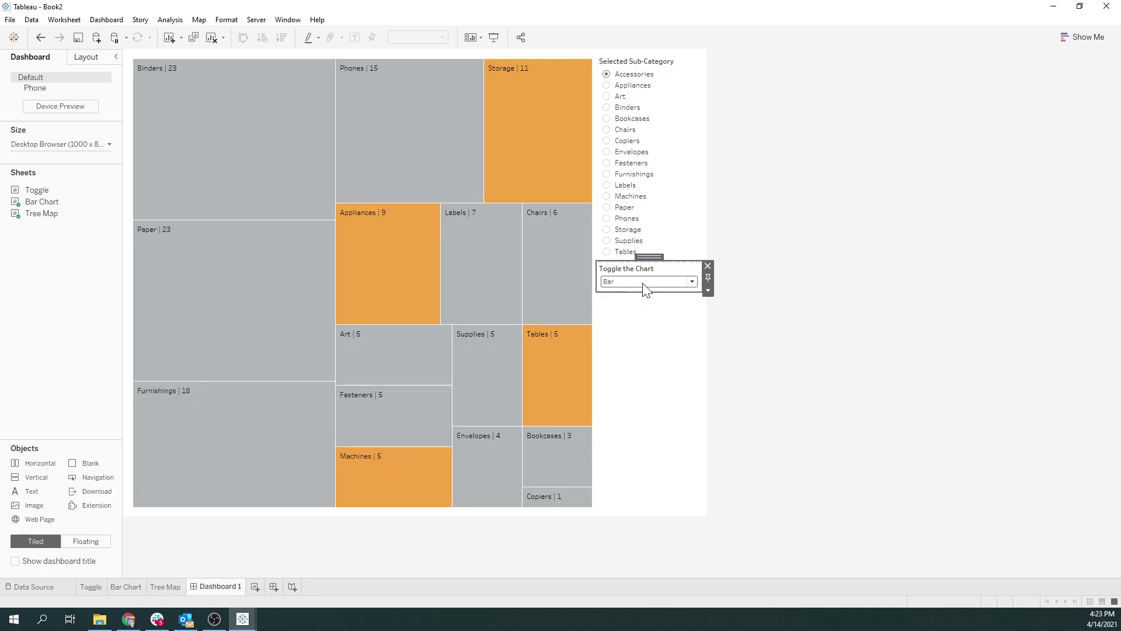
{"action": "left_click", "coordinate": [637, 287]}
{"action": "left_click", "coordinate": [641, 286]}
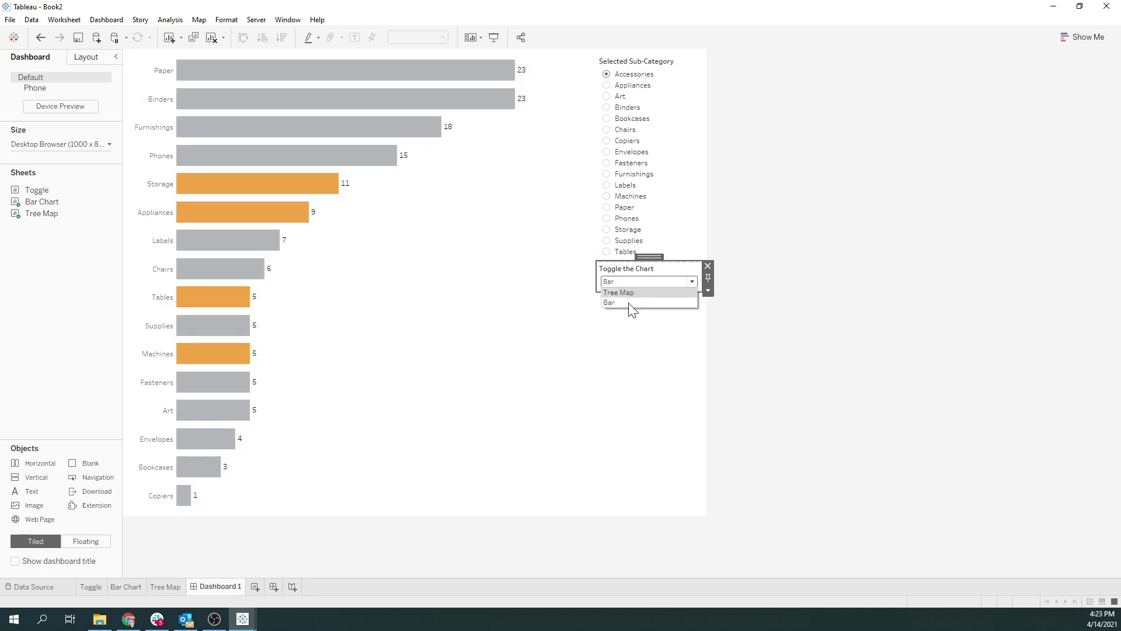
{"action": "left_click", "coordinate": [807, 324]}
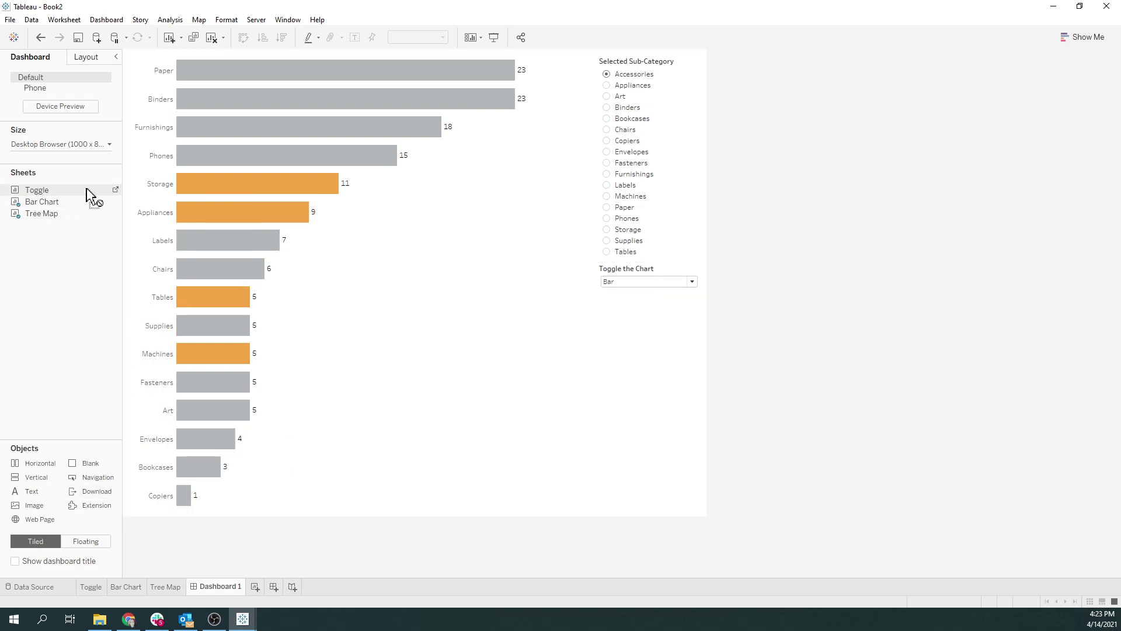
Place the Toggle sheet above the Selected Sub-Category control on the dashboard and hide its title.
{"action": "left_click_drag", "start_coordinate": [94, 191], "coordinate": [671, 140]}
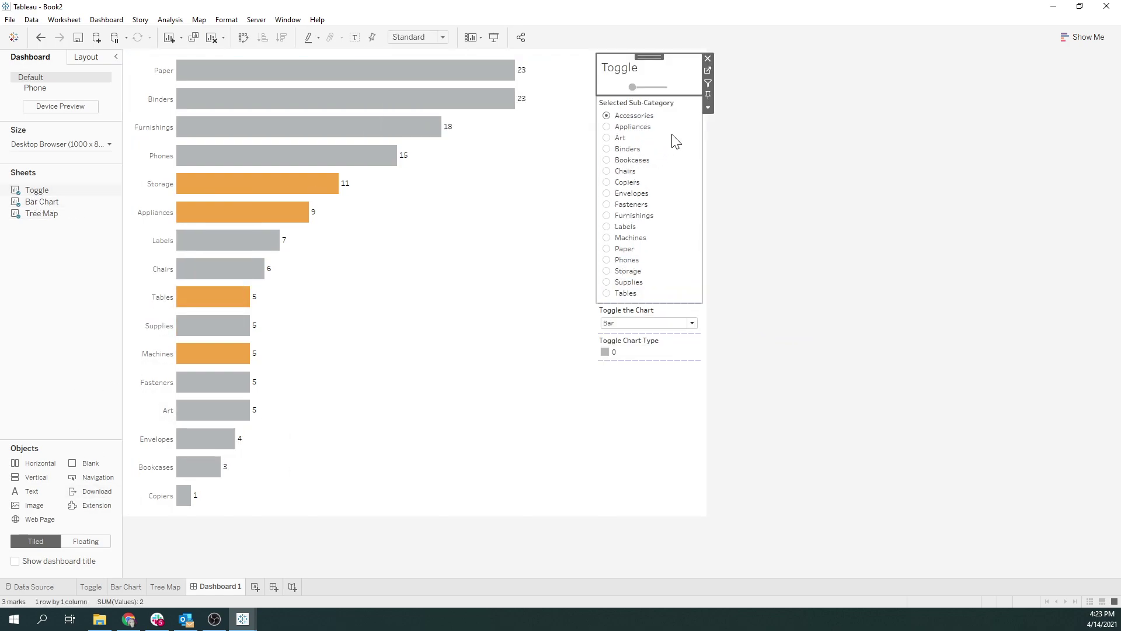
{"action": "right_click", "coordinate": [621, 68]}
{"action": "left_click", "coordinate": [654, 102]}
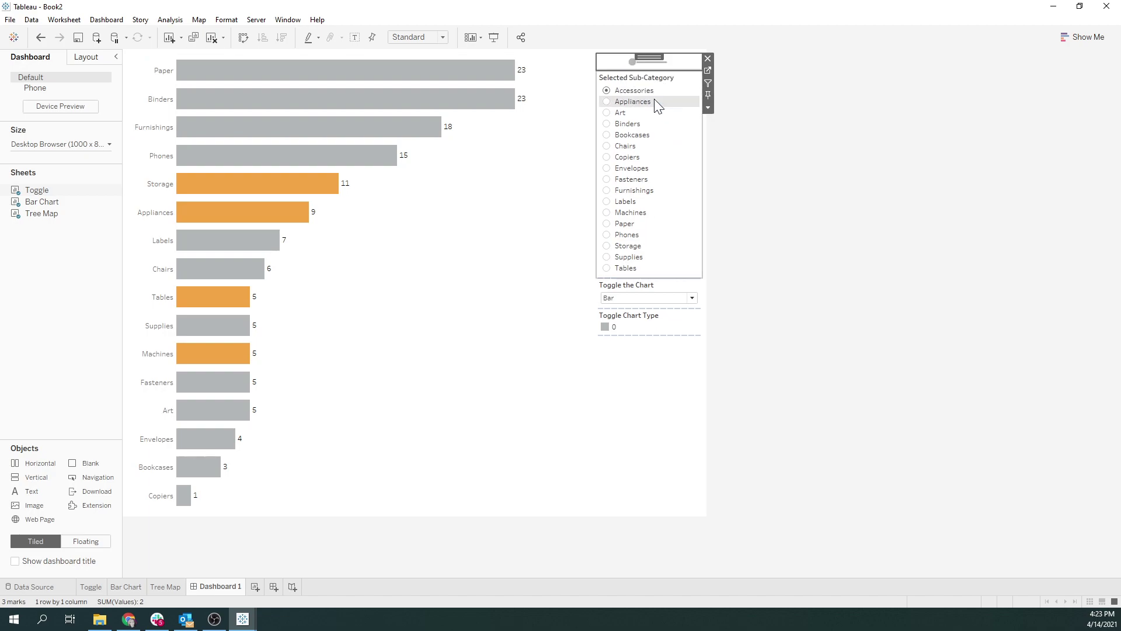
{"action": "left_click", "coordinate": [794, 103]}
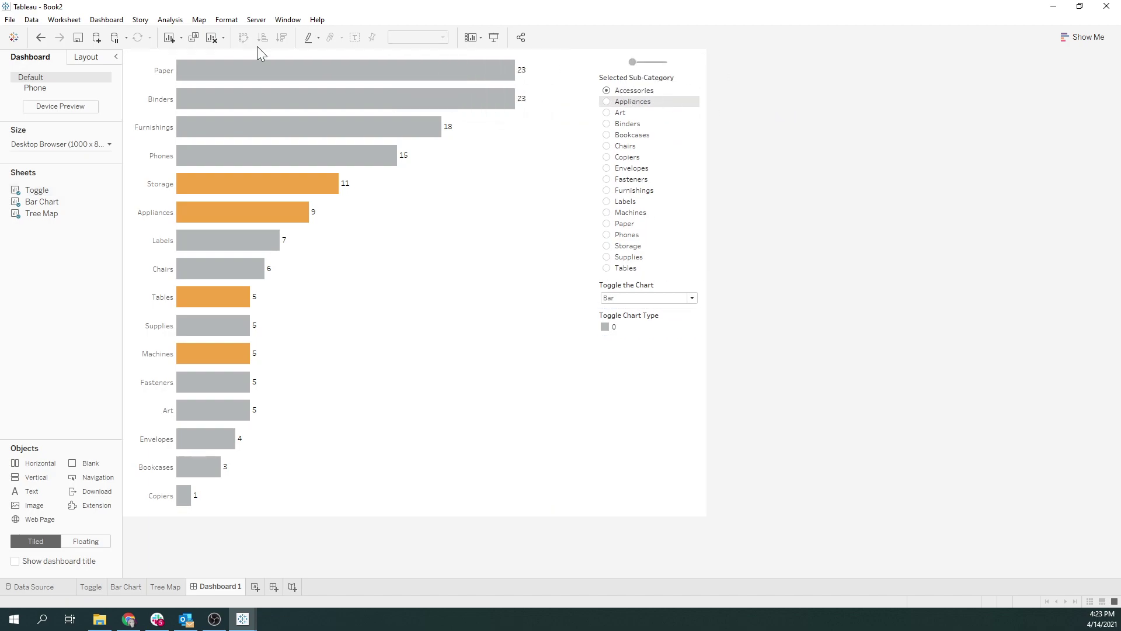
Add a Change Parameter dashboard action that runs on select, excluding the Bar Chart from its source sheets.
{"action": "left_click", "coordinate": [168, 23]}
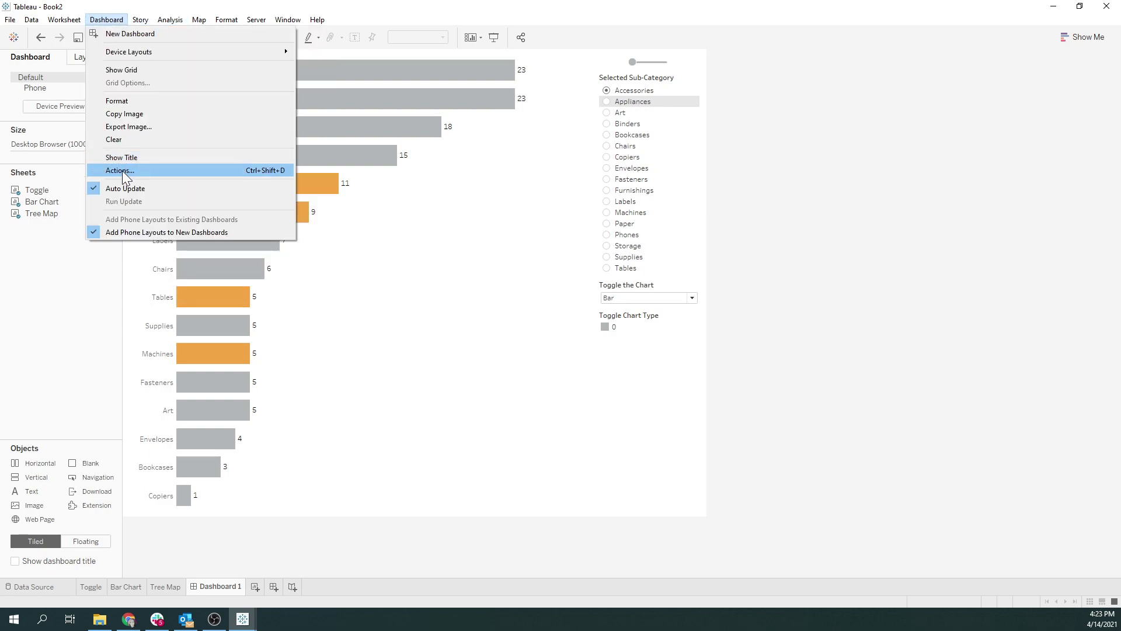
{"action": "left_click", "coordinate": [121, 170]}
{"action": "left_click", "coordinate": [409, 364]}
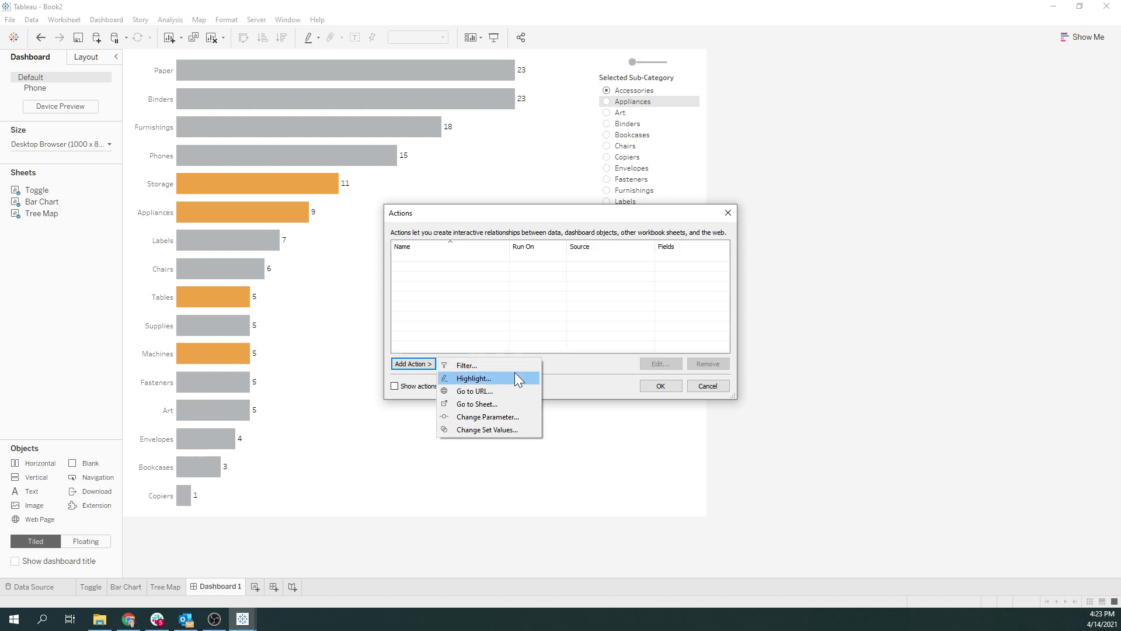
{"action": "left_click", "coordinate": [489, 417]}
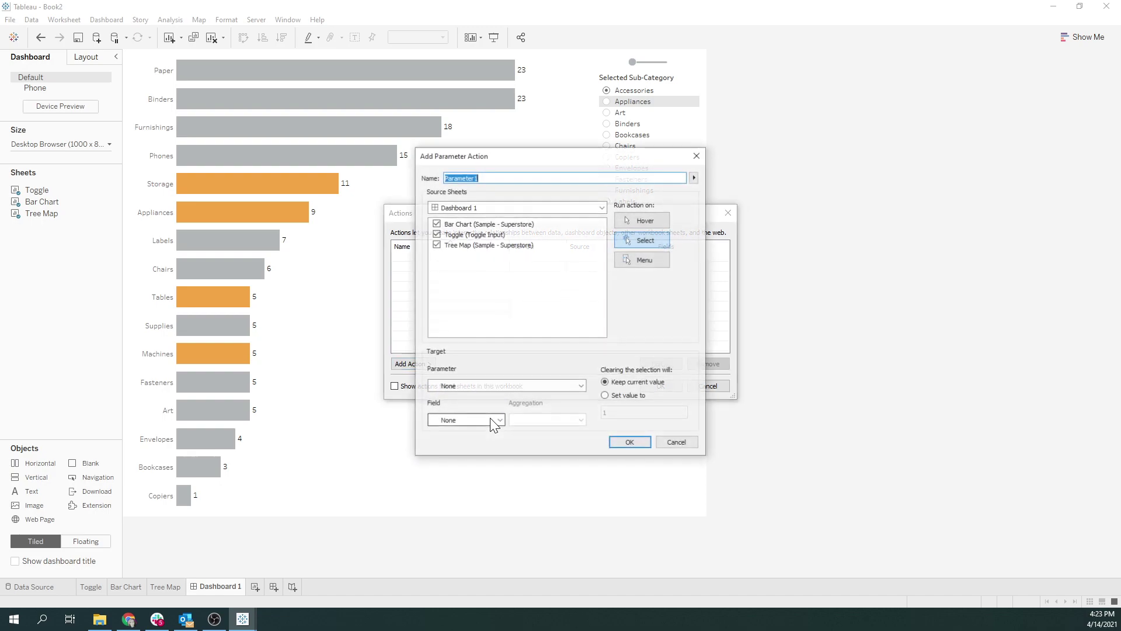
{"action": "left_click", "coordinate": [435, 224]}
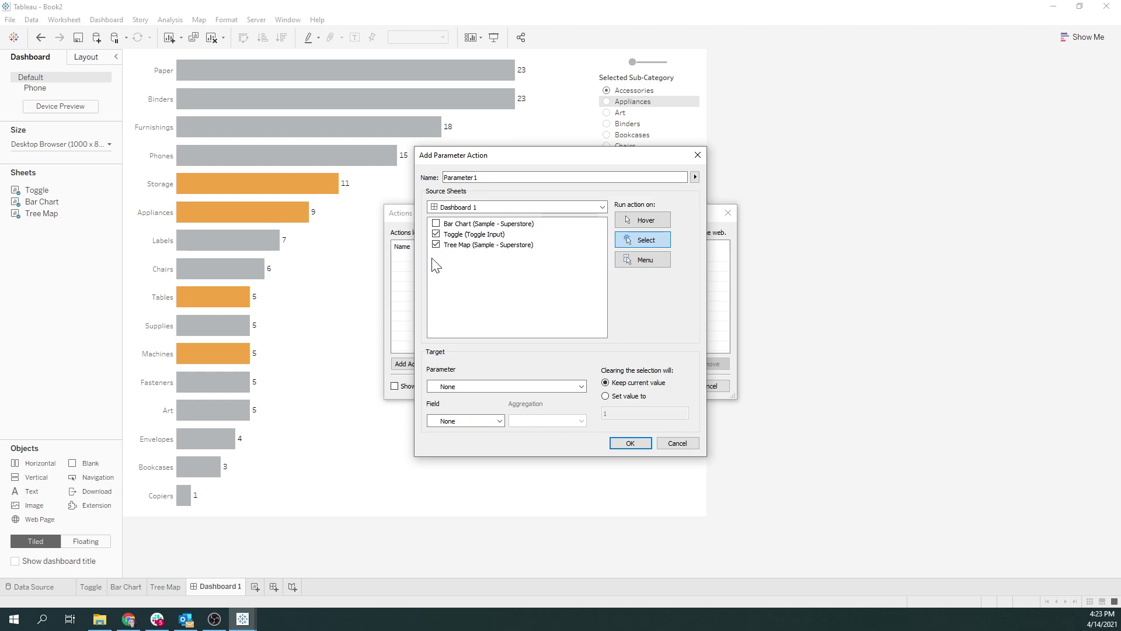
Limit the action's source to Toggle, target the Toggle the Chart parameter, and make clearing the selection set the value to False.
{"action": "left_click", "coordinate": [461, 386]}
{"action": "left_click", "coordinate": [467, 430]}
{"action": "left_click", "coordinate": [465, 424]}
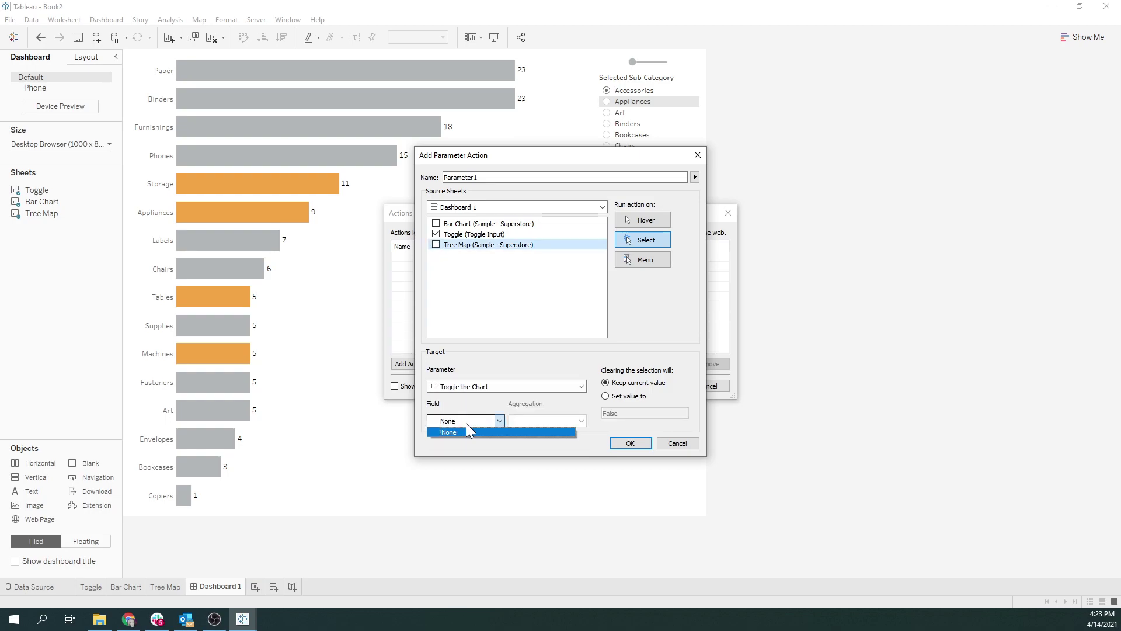
{"action": "left_click", "coordinate": [468, 420]}
{"action": "left_click", "coordinate": [614, 397]}
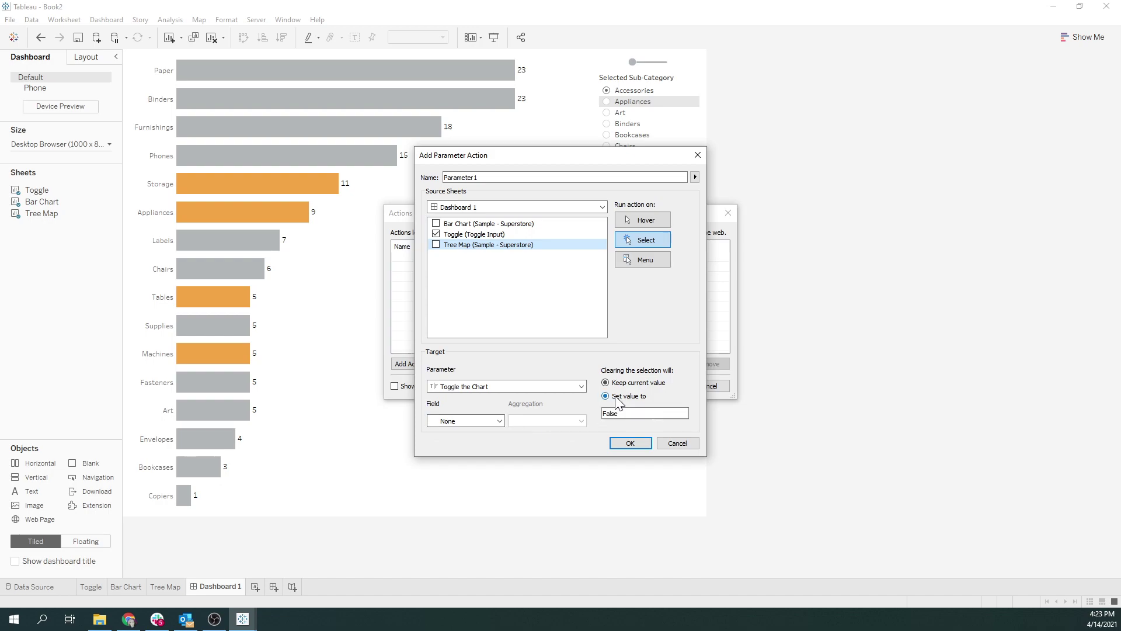
{"action": "left_click", "coordinate": [630, 442]}
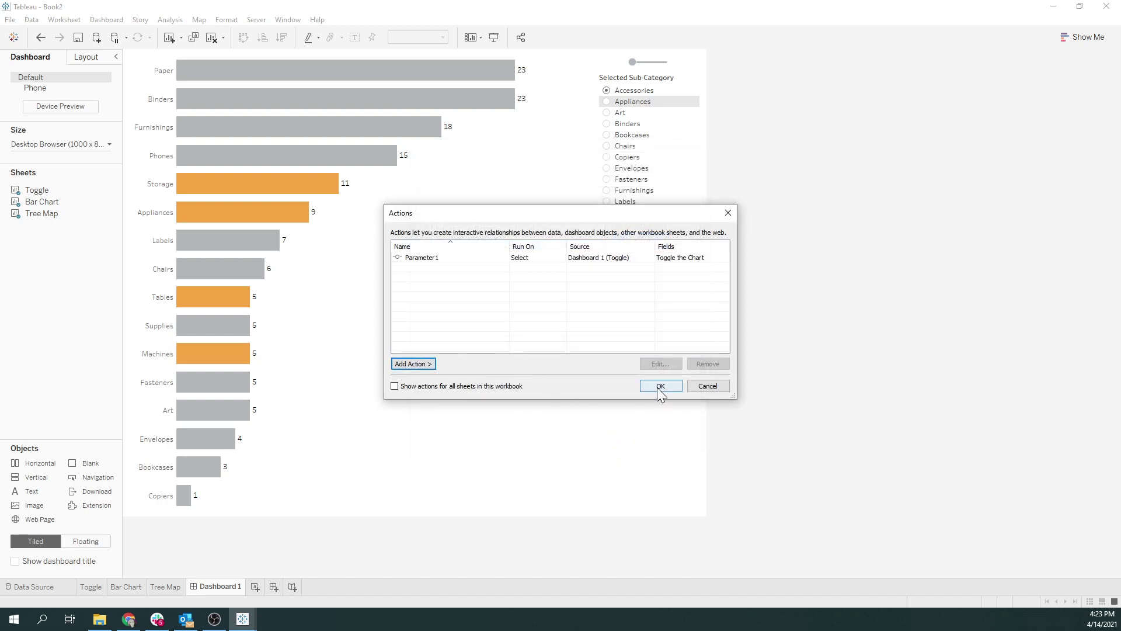
{"action": "left_click", "coordinate": [429, 364]}
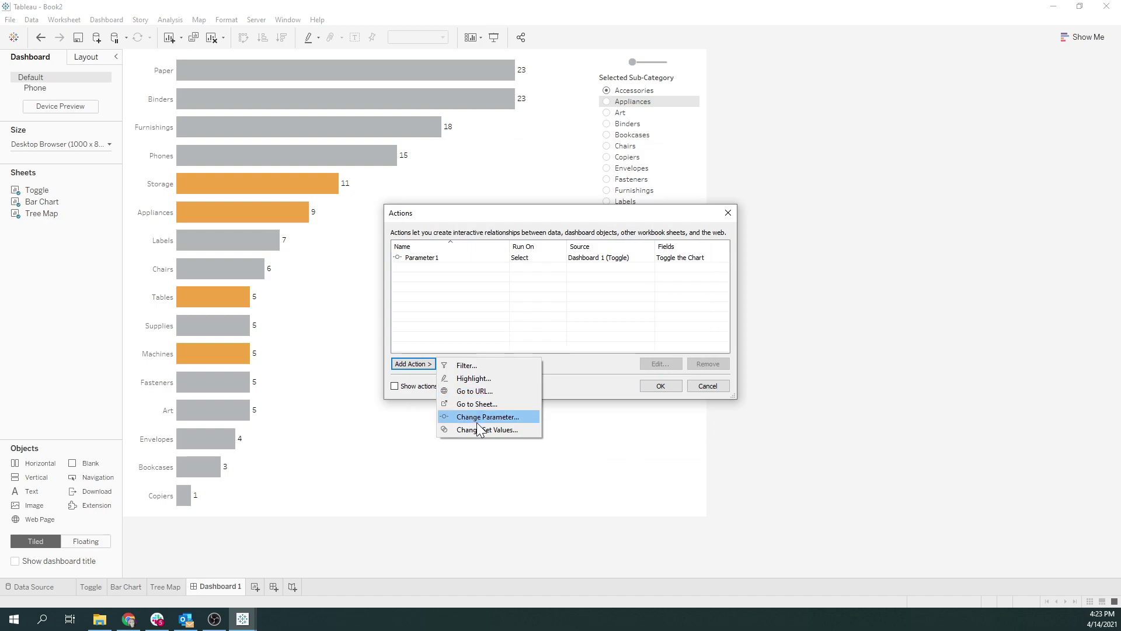
{"action": "left_click", "coordinate": [661, 385]}
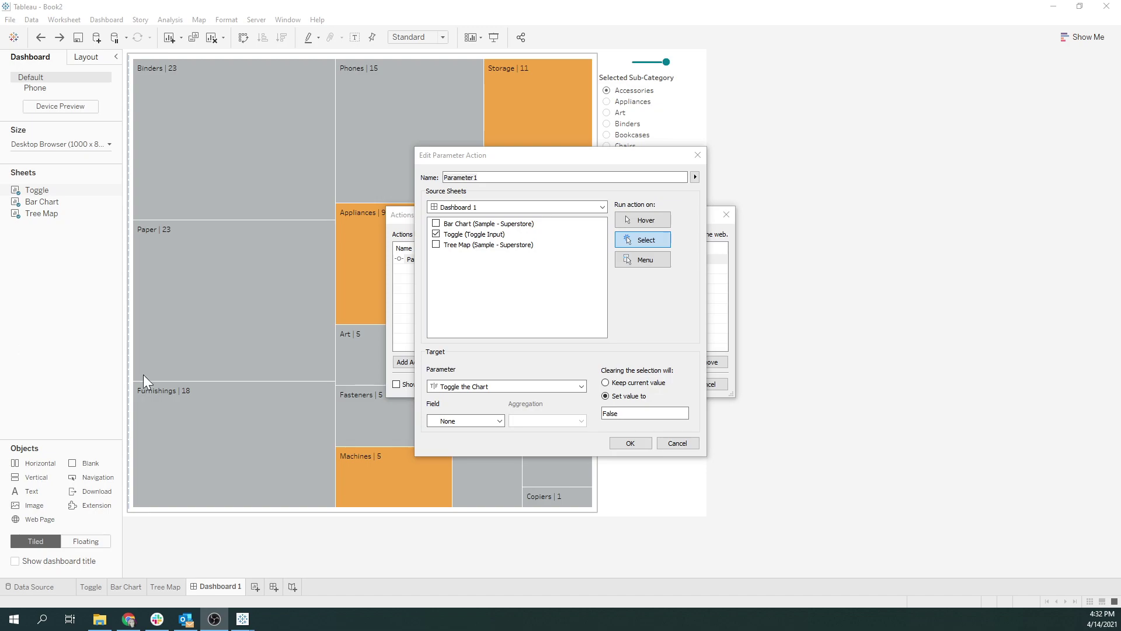
Check which source fields the Toggle the Chart parameter action offers, then leave the action without changes.
{"action": "left_click", "coordinate": [464, 421]}
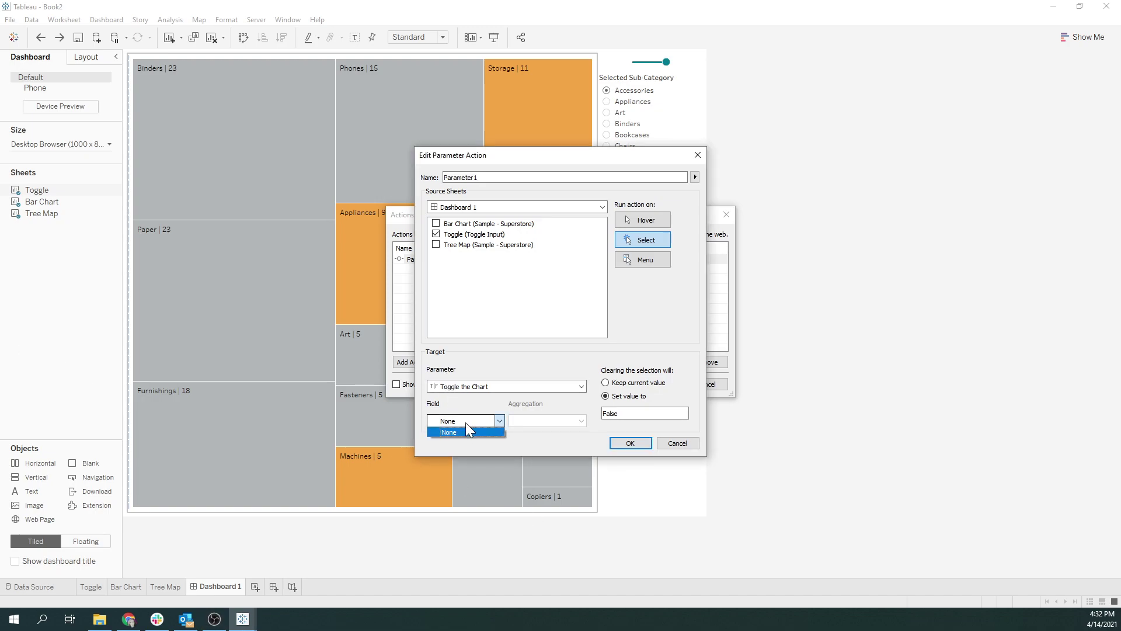
{"action": "left_click", "coordinate": [649, 434]}
{"action": "left_click", "coordinate": [659, 442]}
{"action": "left_click", "coordinate": [714, 388]}
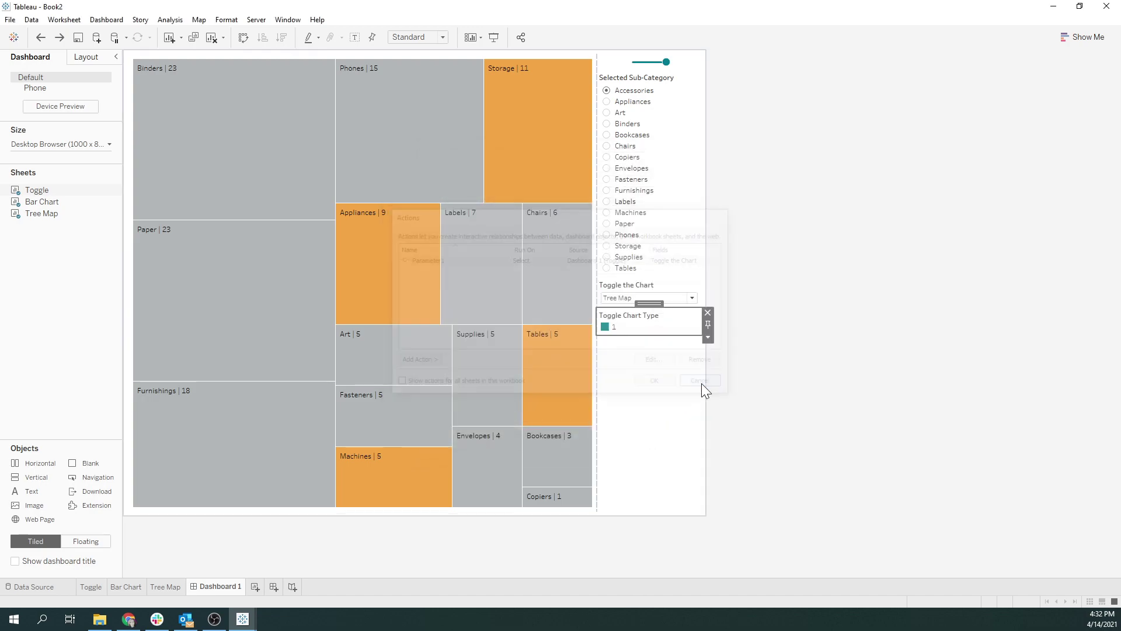
On the Toggle sheet, add Change the Chart Type, False and True to Detail on the circle marks.
{"action": "left_click", "coordinate": [91, 586]}
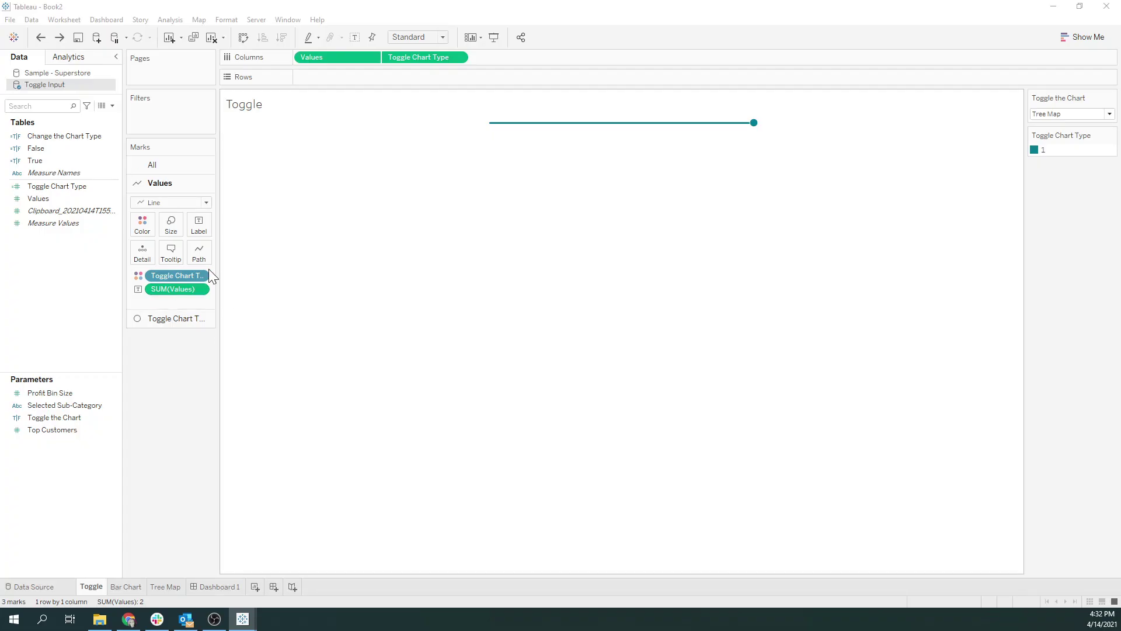
{"action": "left_click", "coordinate": [177, 319]}
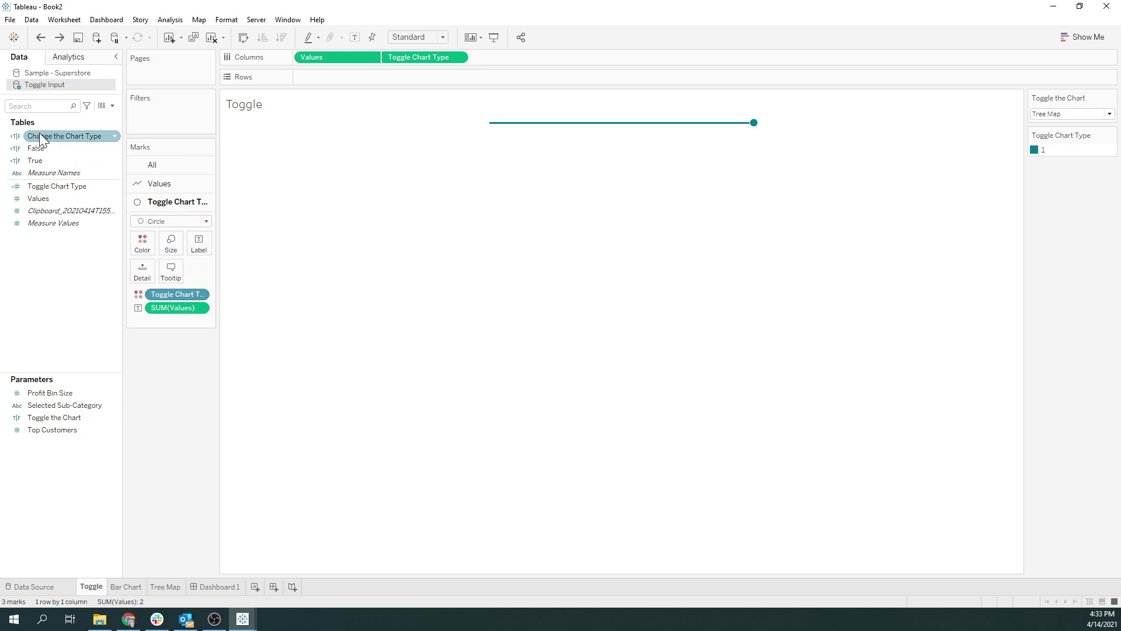
{"action": "left_click_drag", "start_coordinate": [40, 132], "coordinate": [140, 280]}
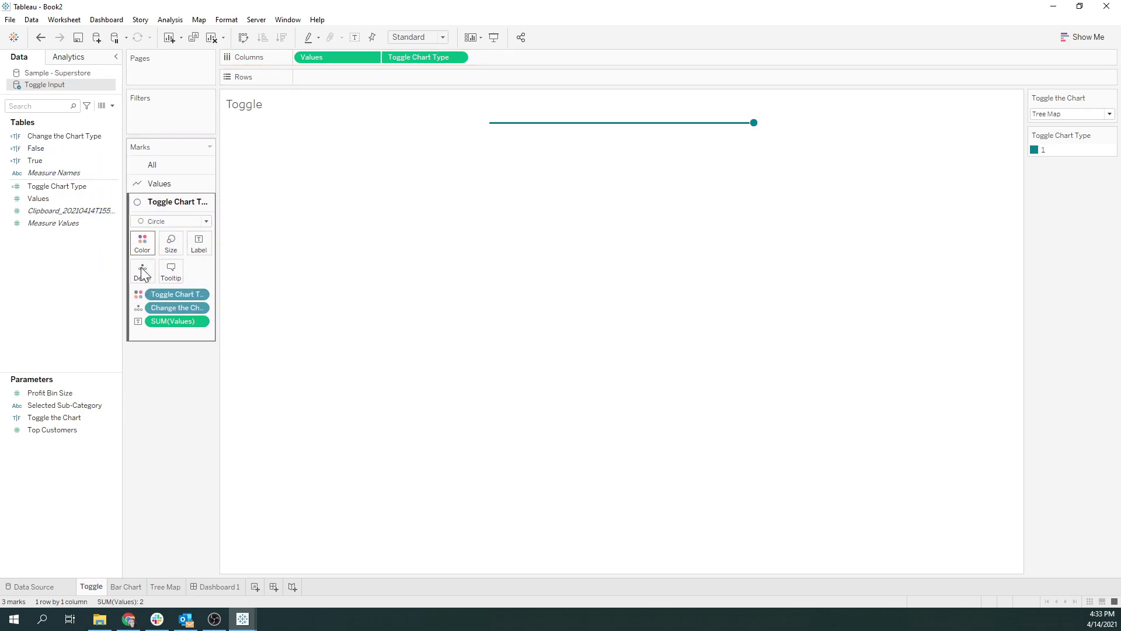
{"action": "left_click_drag", "start_coordinate": [55, 152], "coordinate": [142, 282]}
{"action": "left_click_drag", "start_coordinate": [140, 286], "coordinate": [146, 270]}
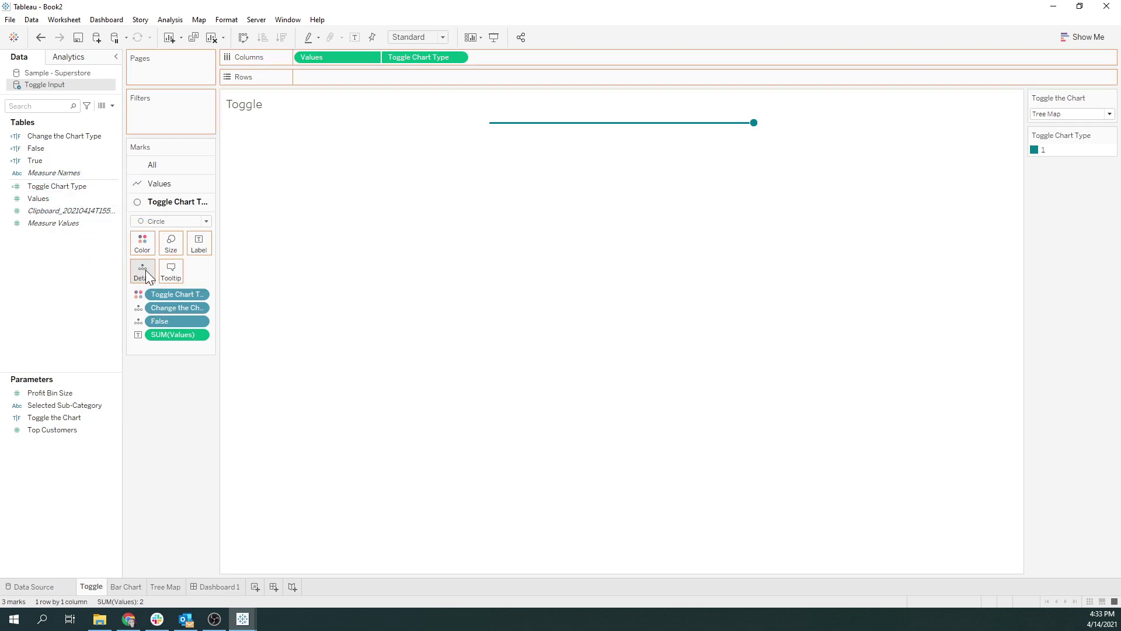
Edit the dashboard's Parameter1 action to use Change the Chart Type (Toggle Input) as its source field.
{"action": "left_click", "coordinate": [219, 587]}
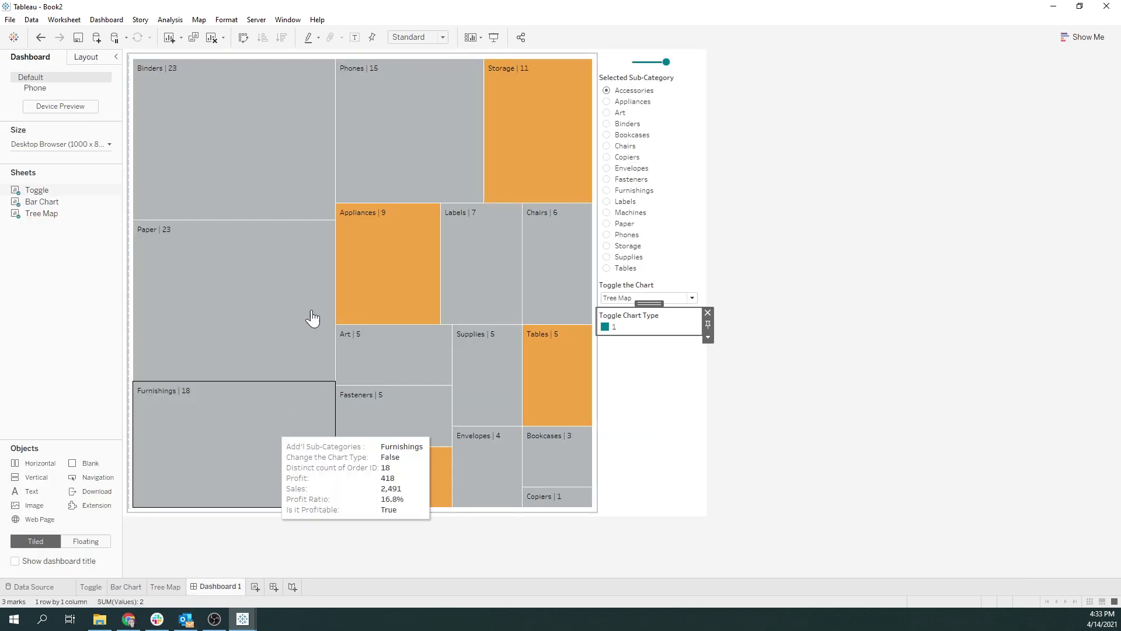
{"action": "left_click", "coordinate": [109, 20]}
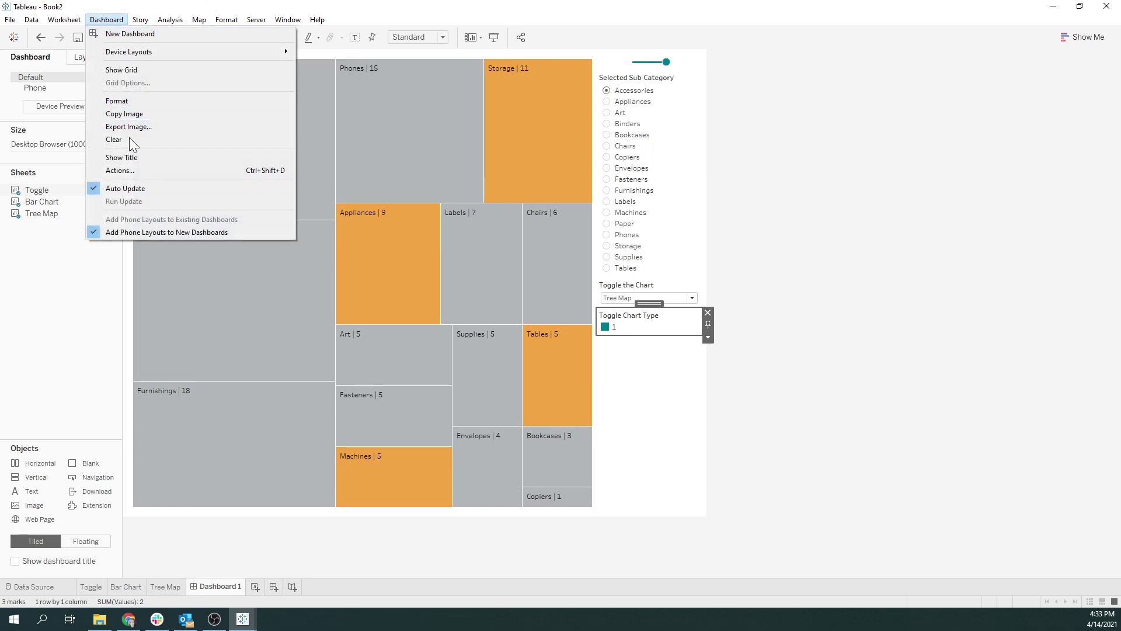
{"action": "left_click", "coordinate": [122, 170]}
{"action": "left_click", "coordinate": [462, 266]}
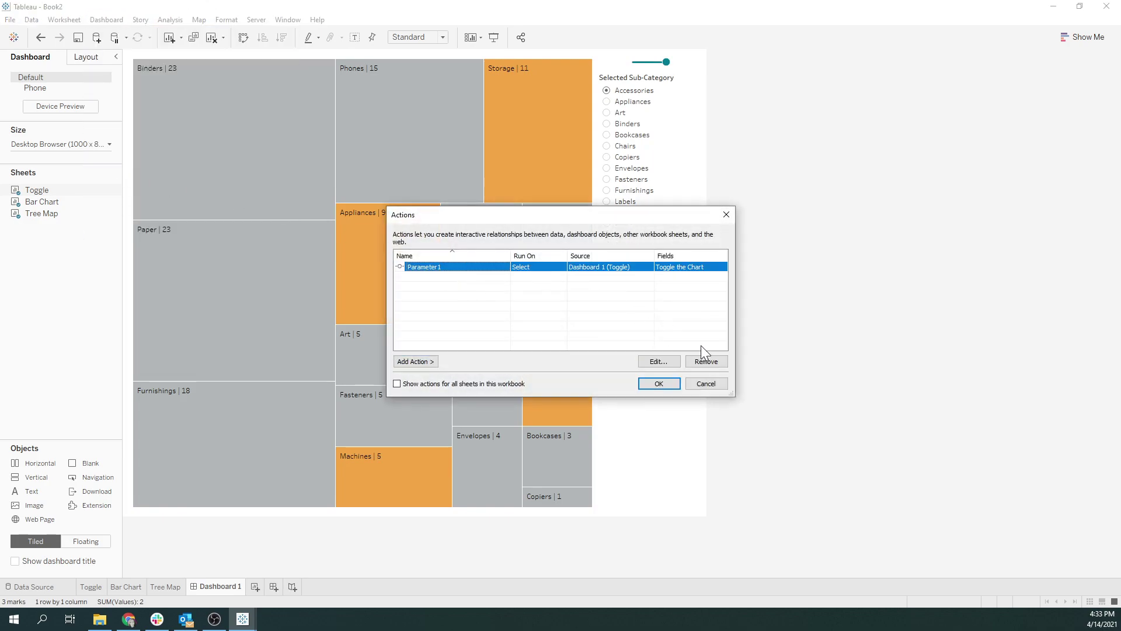
{"action": "left_click", "coordinate": [659, 361]}
{"action": "left_click", "coordinate": [452, 420]}
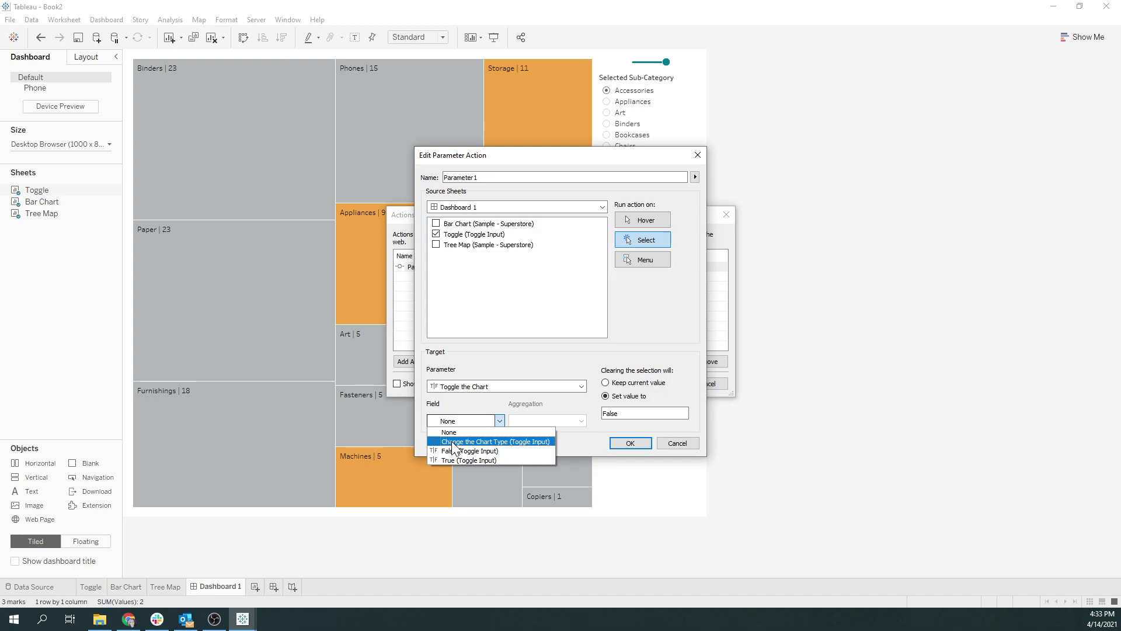
{"action": "left_click", "coordinate": [453, 443]}
{"action": "left_click", "coordinate": [640, 446]}
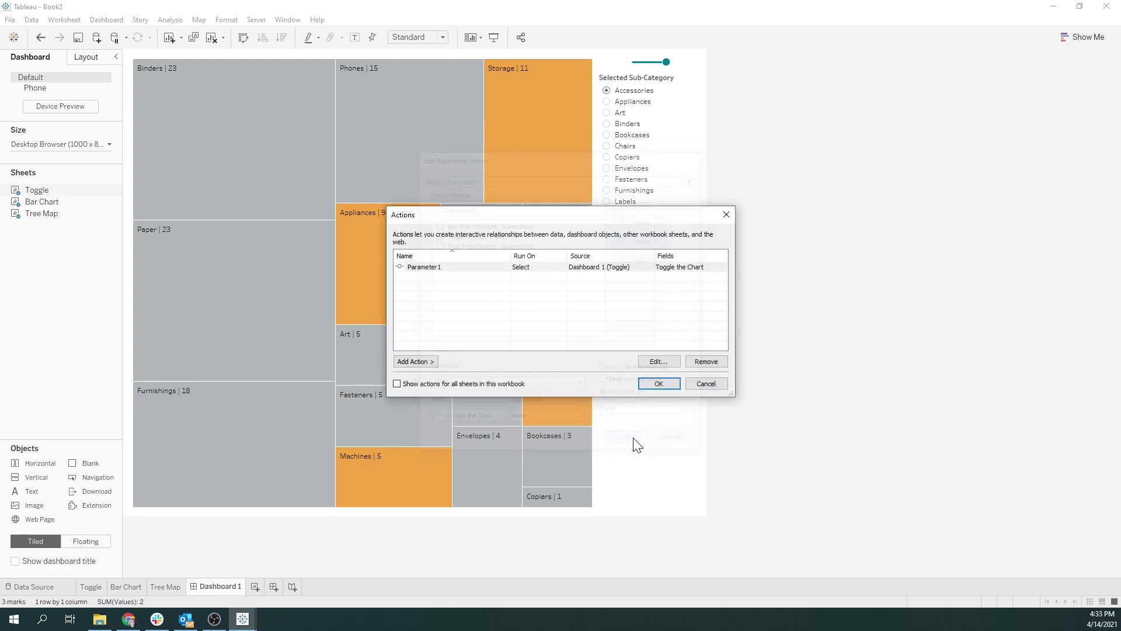
{"action": "left_click", "coordinate": [659, 383]}
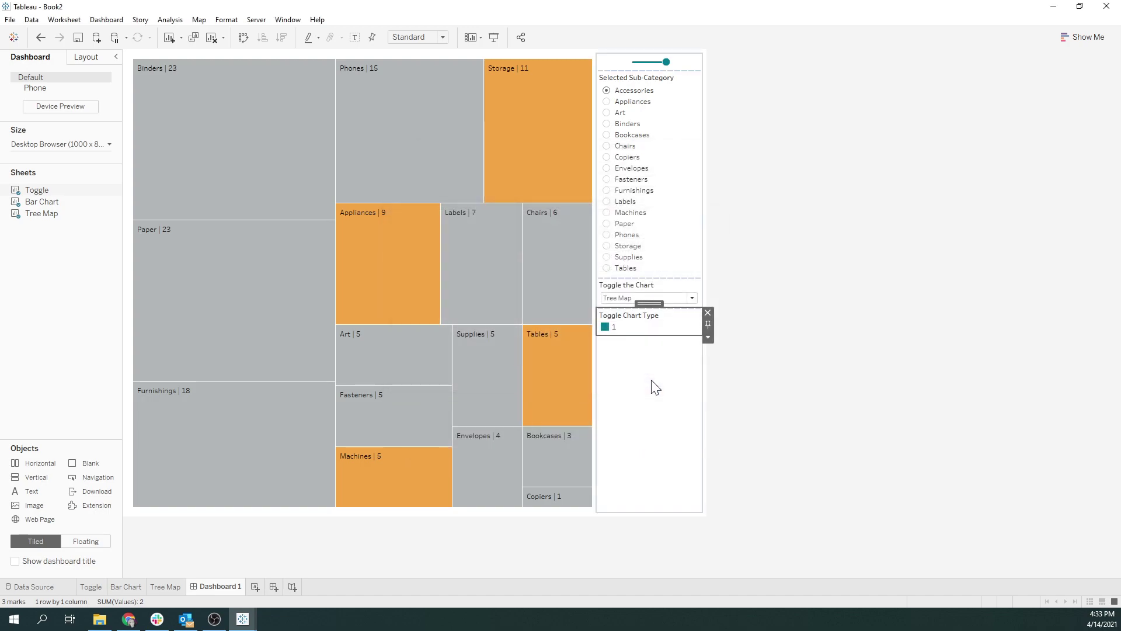
Test the dashboard toggle by switching from the treemap to the bar chart and back.
{"action": "left_click", "coordinate": [666, 64]}
{"action": "left_click", "coordinate": [666, 65]}
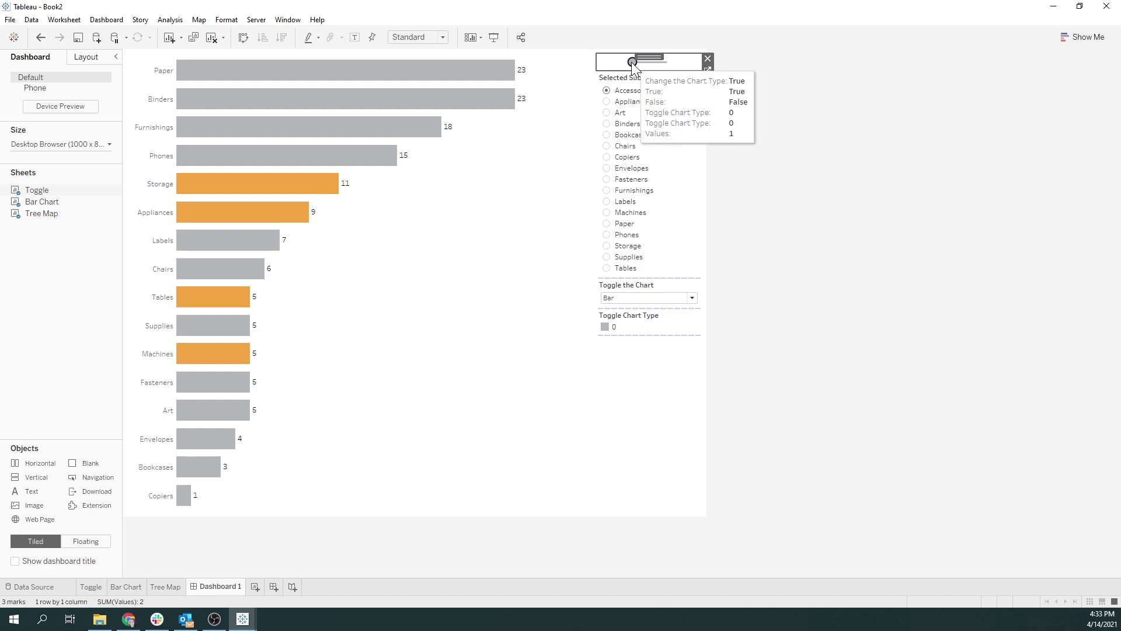
{"action": "left_click", "coordinate": [632, 62]}
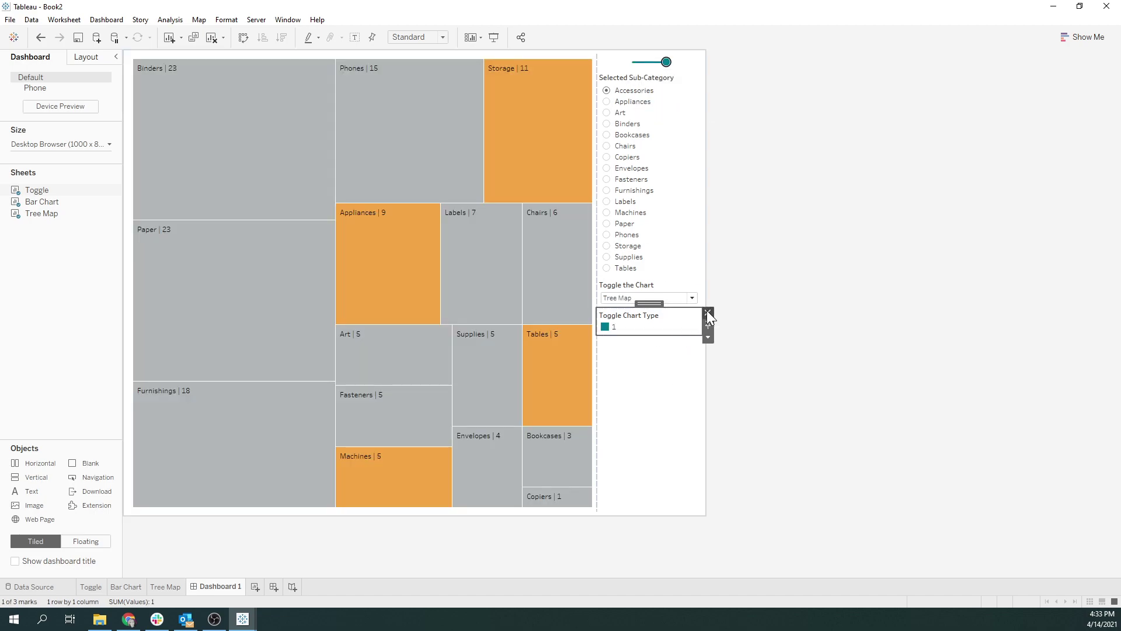
Remove the Toggle Chart Type legend and the Toggle the Chart parameter control from the dashboard.
{"action": "left_click", "coordinate": [708, 315]}
{"action": "left_click", "coordinate": [684, 292]}
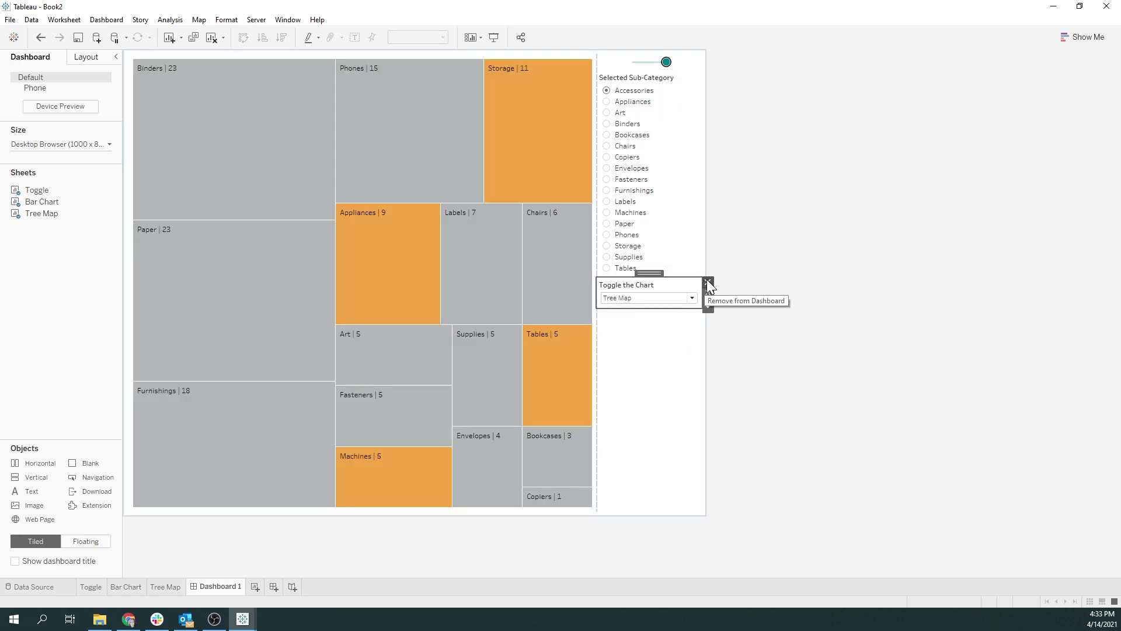
{"action": "left_click", "coordinate": [708, 283]}
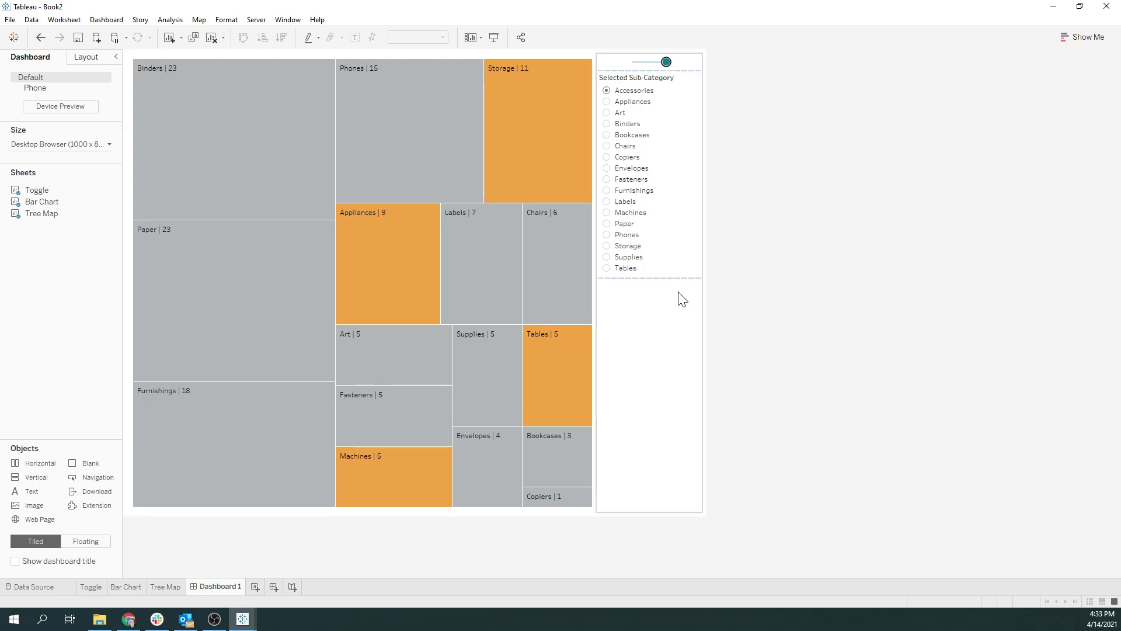
{"action": "left_click", "coordinate": [706, 291]}
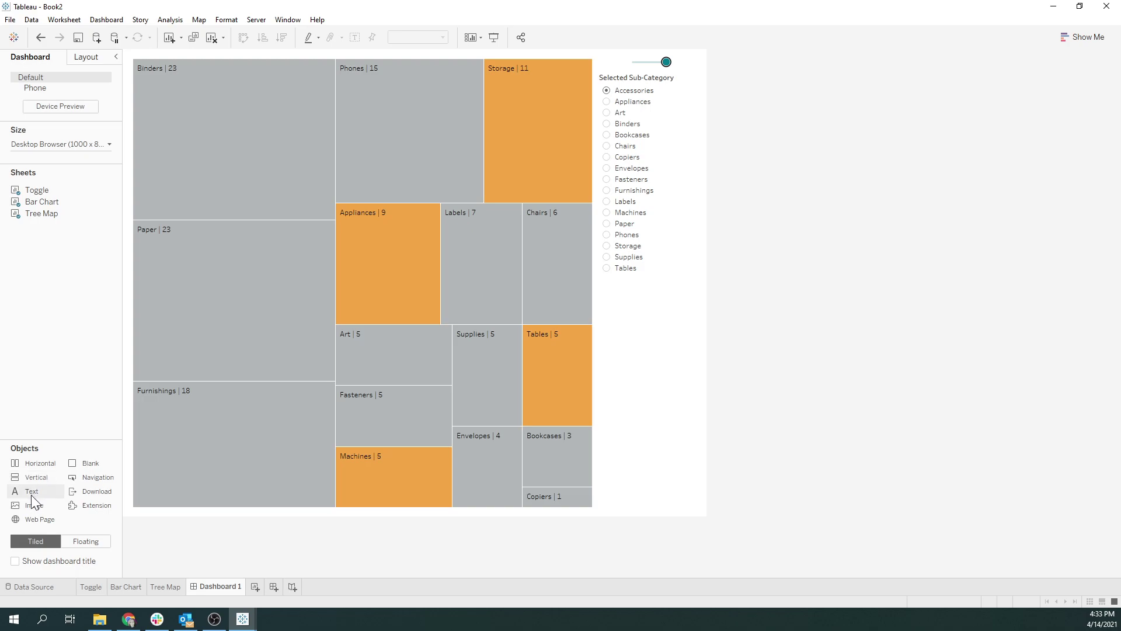
Add a text object above the charts headed "#workoutwednesday W14 | Can You Recommend Profitable Return Customer Product Bundles?" with the second-purchase question and Profitable | Unprofitable line.
{"action": "left_click_drag", "start_coordinate": [30, 493], "coordinate": [349, 54]}
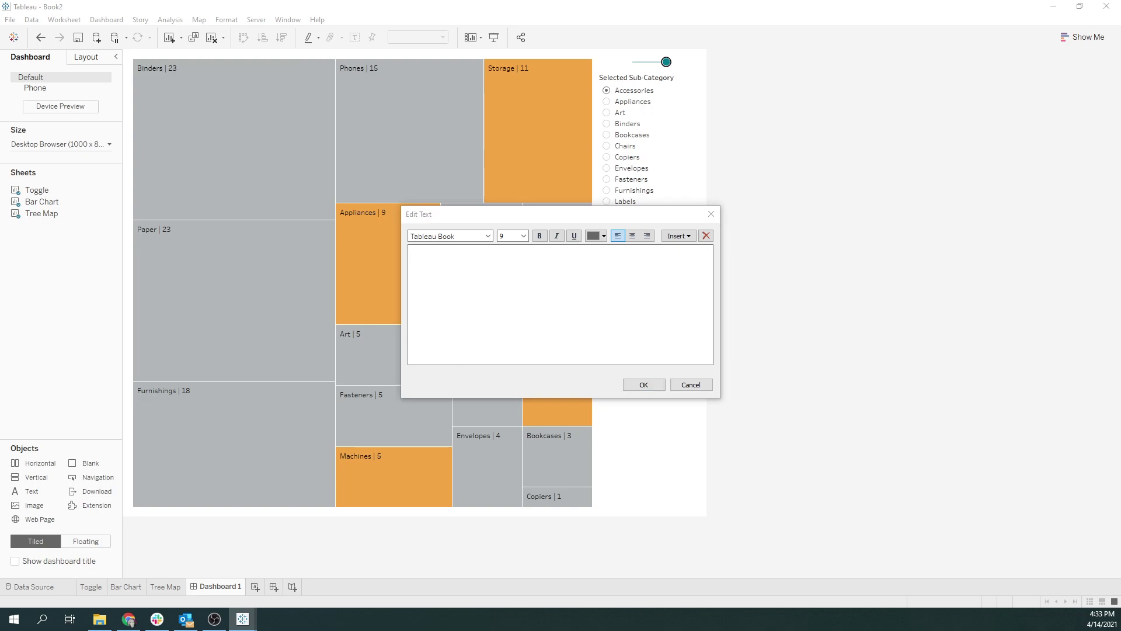
{"action": "key", "text": "alt+Tab"}
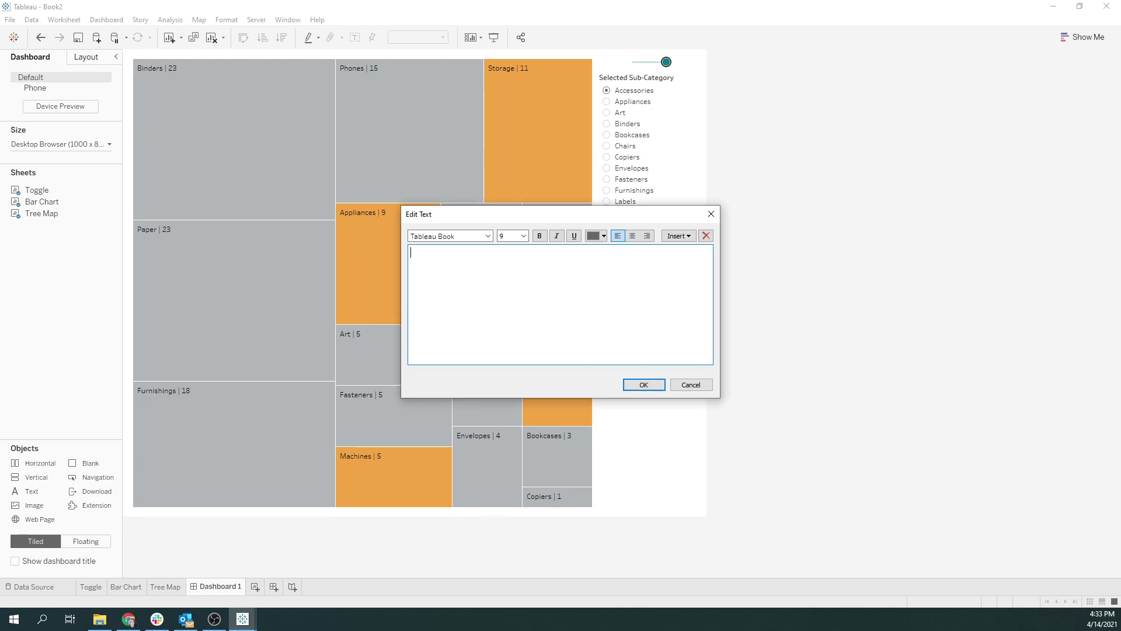
{"action": "type", "text": "#workoutwednesday W14 | Can You Recommend Profitable Return Customer Product Bundles?  On a second purchase, when customers purchased <Parameters.p.User Selection Sub-Category>, what else did they buy? Profitable | Unprofitable"}
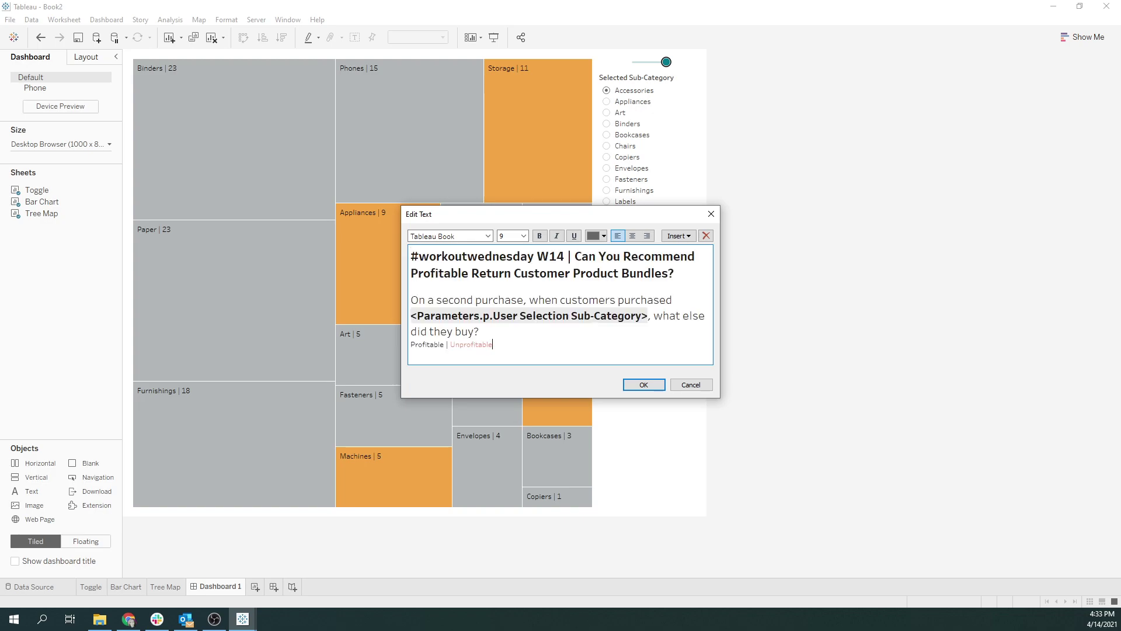
{"action": "left_click", "coordinate": [645, 385]}
Replace the User Selection Sub-Category placeholder in the header text with the Selected Sub-Category parameter.
{"action": "left_click_drag", "start_coordinate": [647, 315], "coordinate": [342, 314]}
{"action": "key", "text": "BackSpace"}
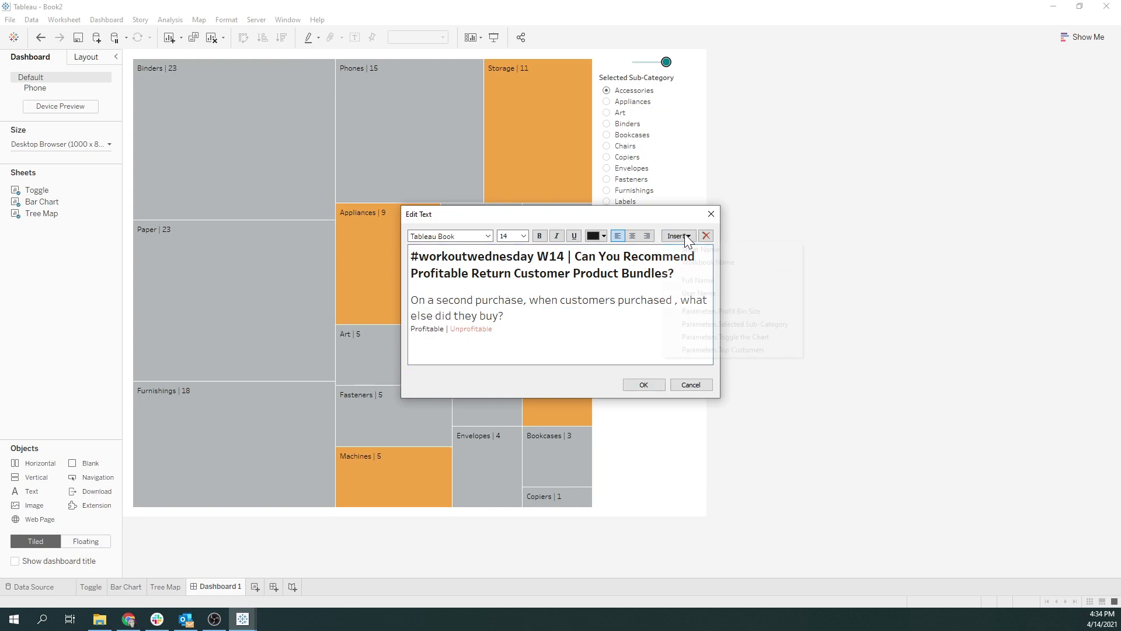
{"action": "left_click", "coordinate": [685, 233]}
{"action": "left_click", "coordinate": [713, 320]}
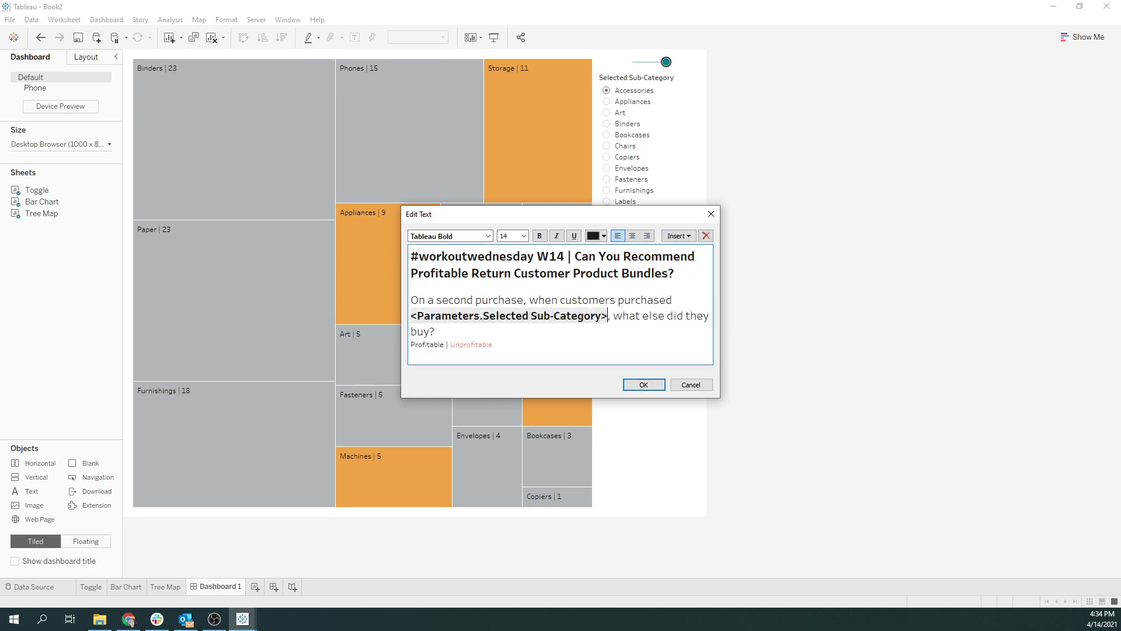
{"action": "left_click", "coordinate": [641, 384]}
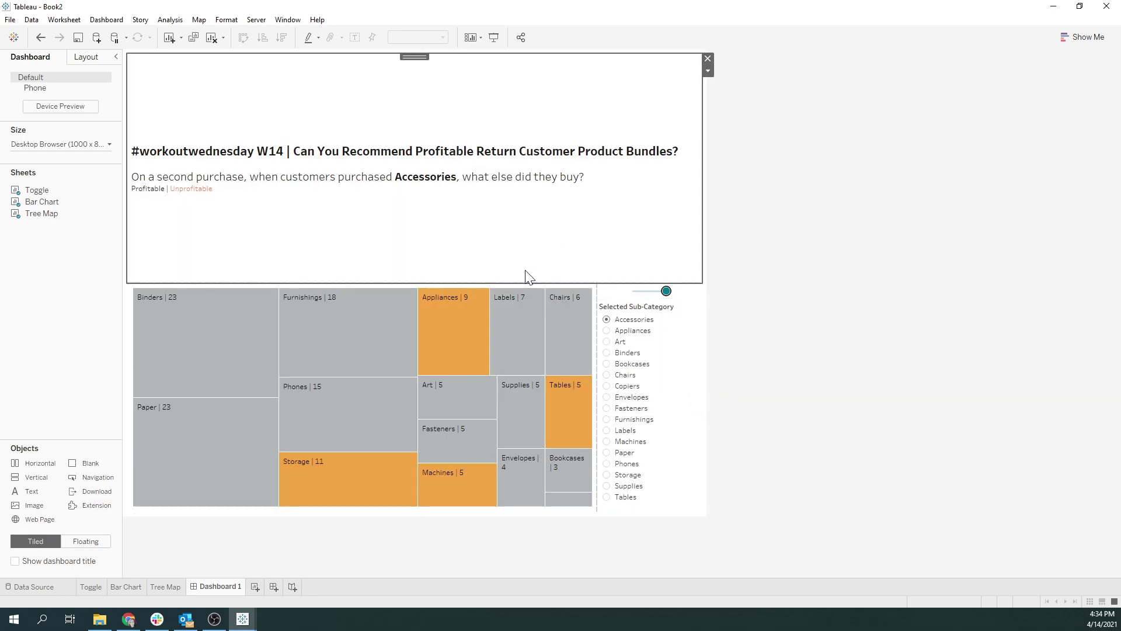
Shrink the header text object's height and place the toggle and sub-category container beside it, spanning the dashboard's full height.
{"action": "left_click_drag", "start_coordinate": [527, 282], "coordinate": [562, 126]}
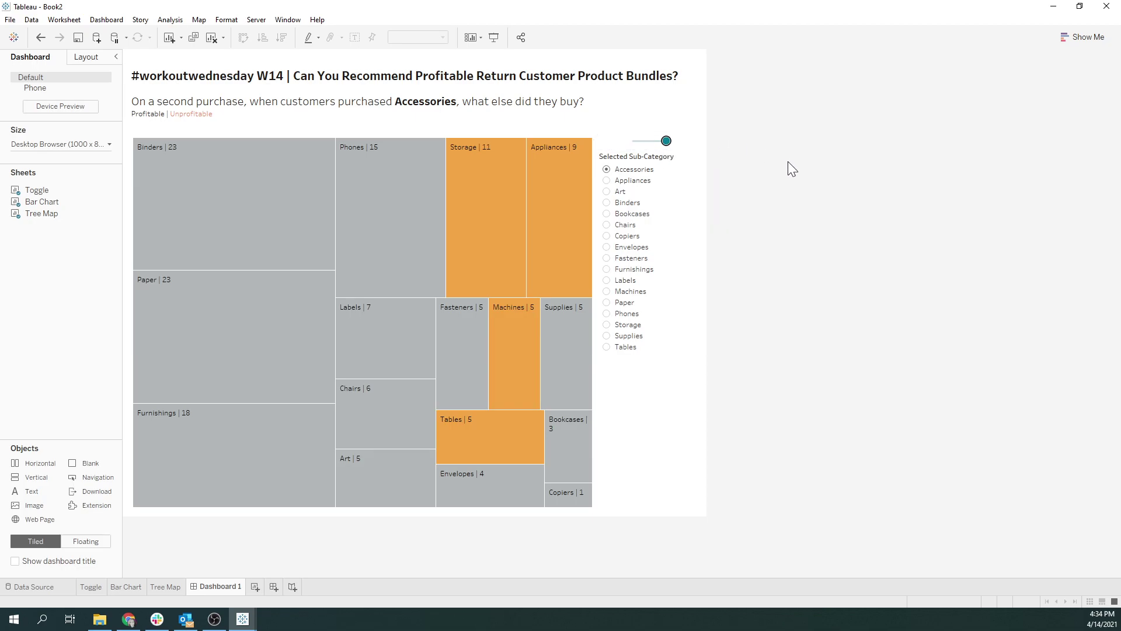
{"action": "left_click", "coordinate": [694, 495]}
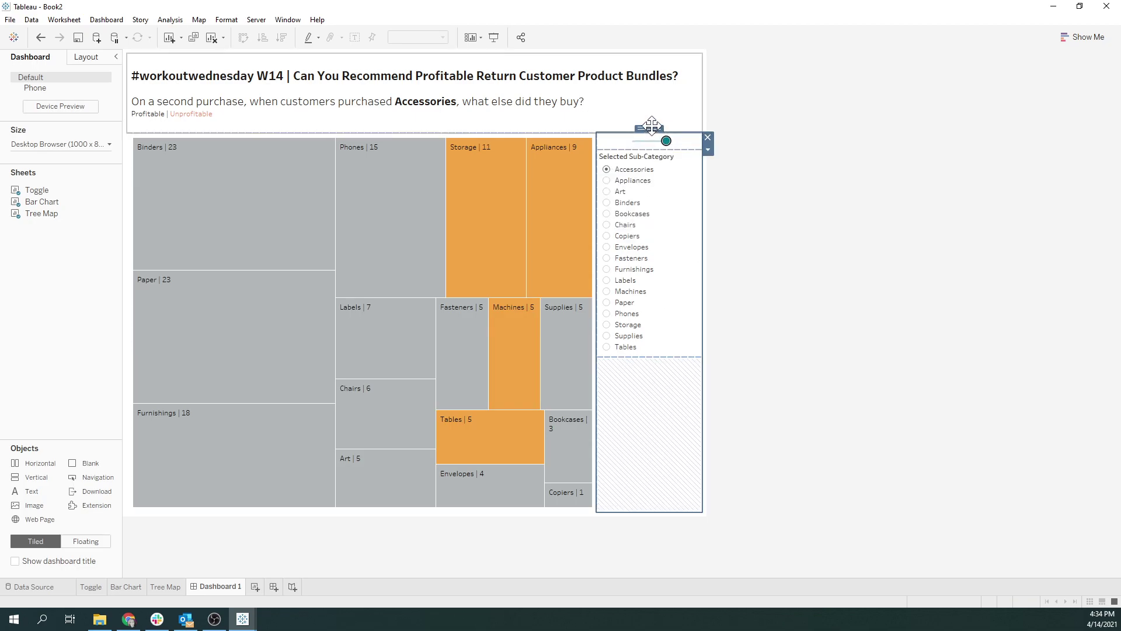
{"action": "left_click_drag", "start_coordinate": [652, 125], "coordinate": [599, 132]}
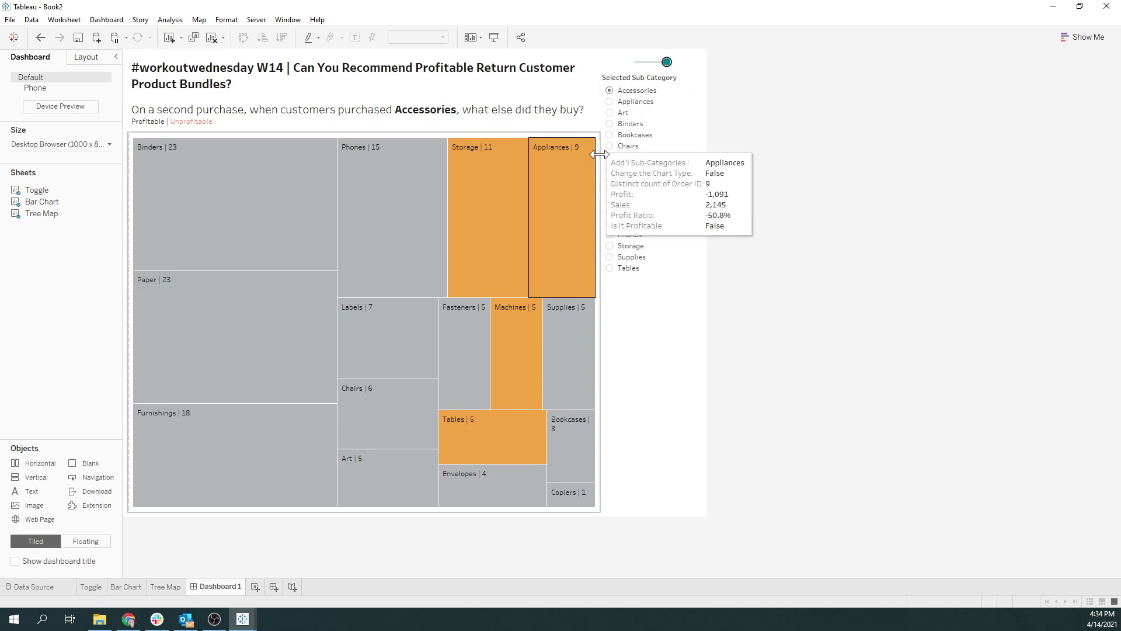
Show the toggle sheet's title on the dashboard and change its text to "Select Chart Type".
{"action": "left_click", "coordinate": [620, 64]}
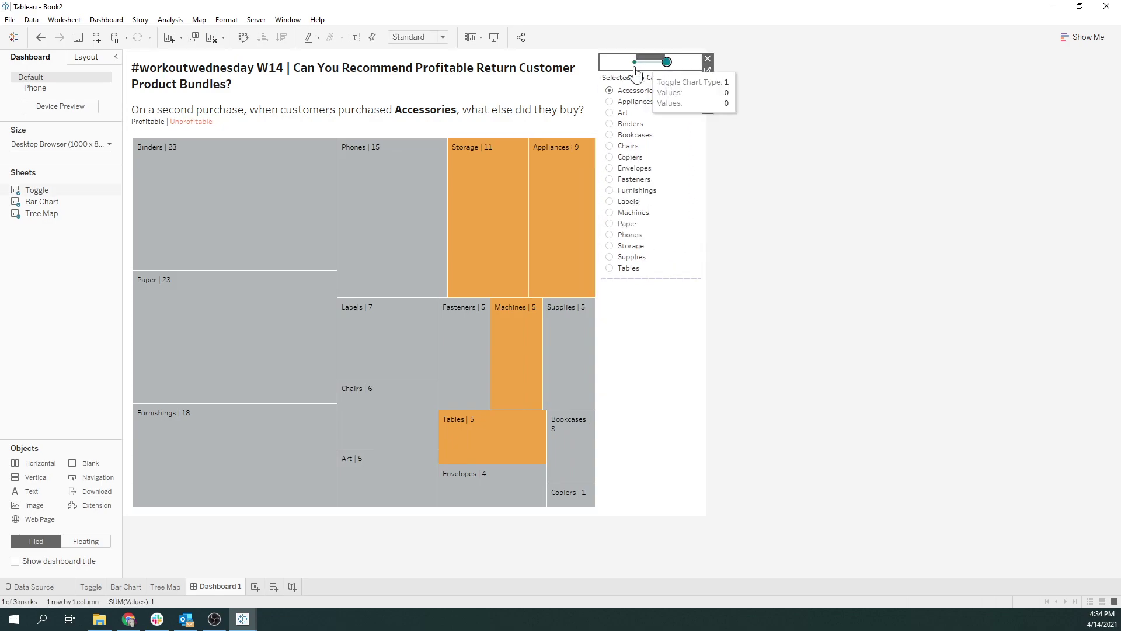
{"action": "left_click", "coordinate": [708, 107]}
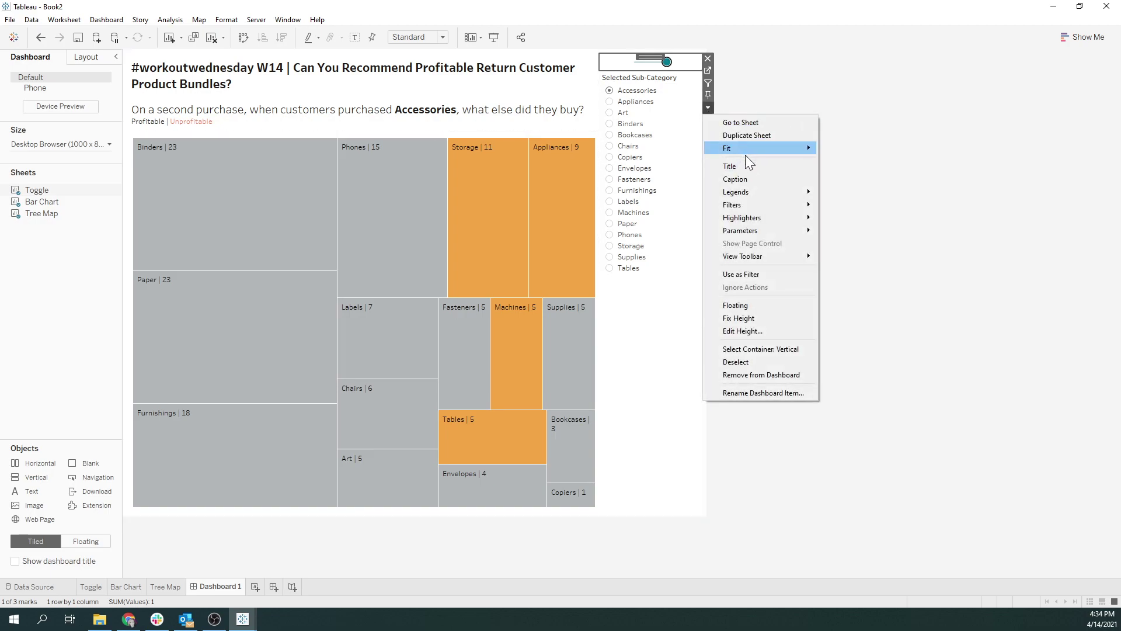
{"action": "left_click", "coordinate": [747, 168]}
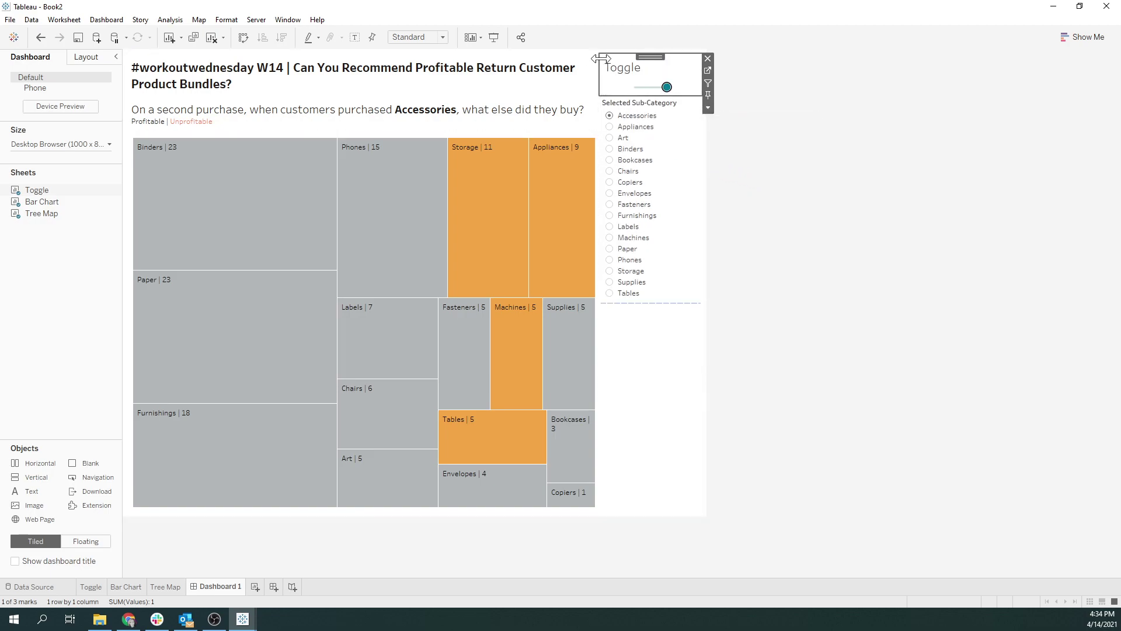
{"action": "double_click", "coordinate": [616, 68]}
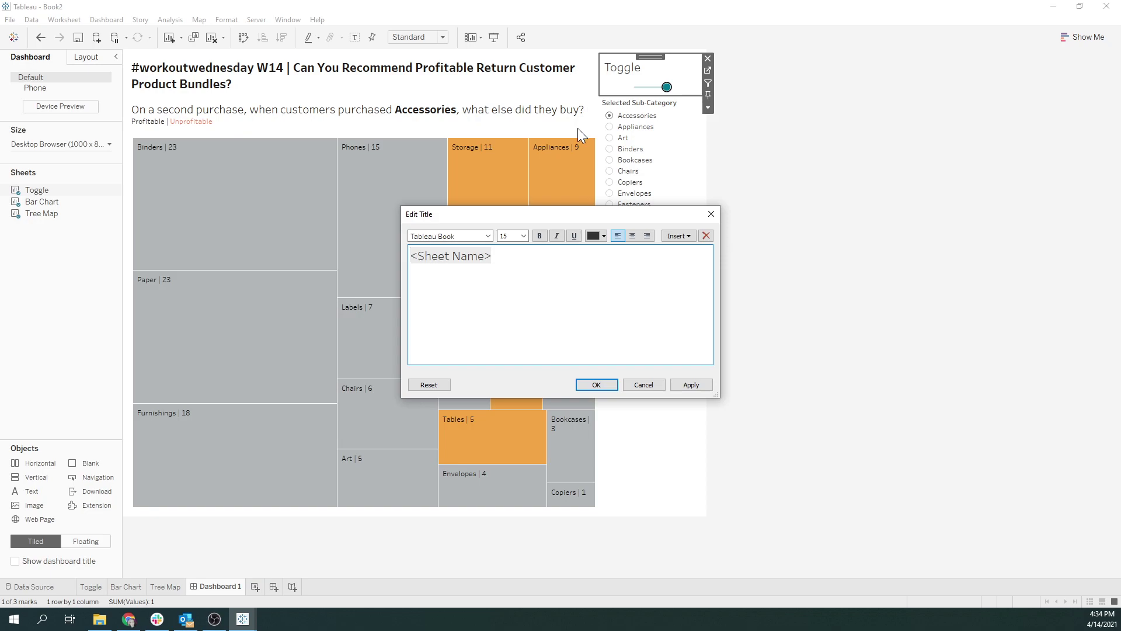
{"action": "key", "text": "ctrl+a"}
{"action": "type", "text": "Select Chart Type"}
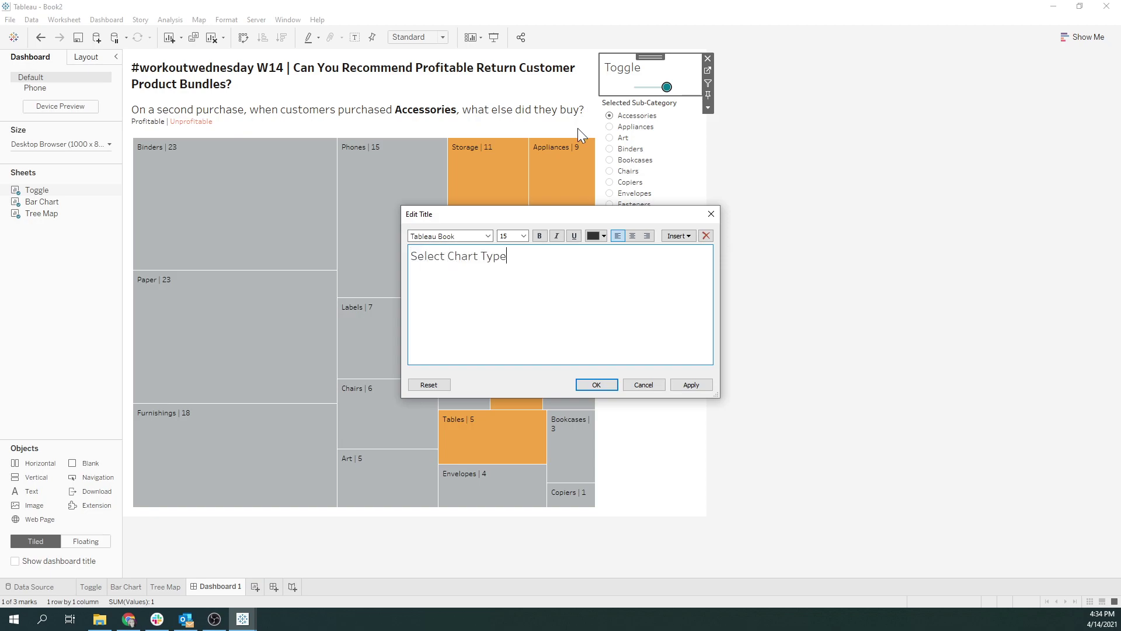
Format the Select Chart Type title as bold with font size 12.
{"action": "key", "text": "ctrl+a"}
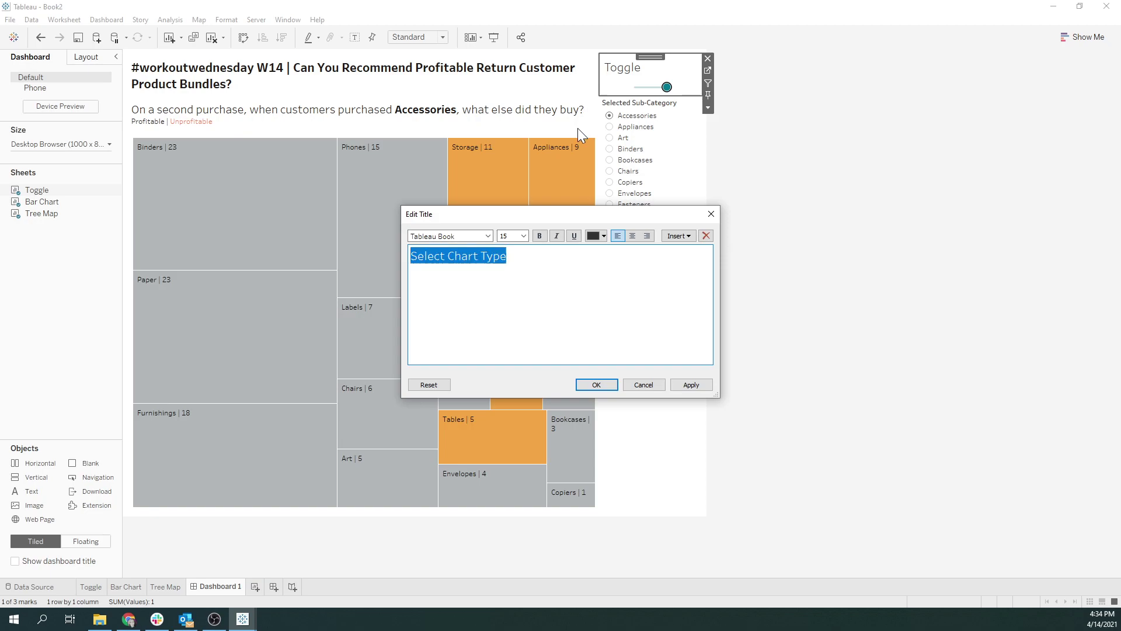
{"action": "left_click", "coordinate": [539, 235]}
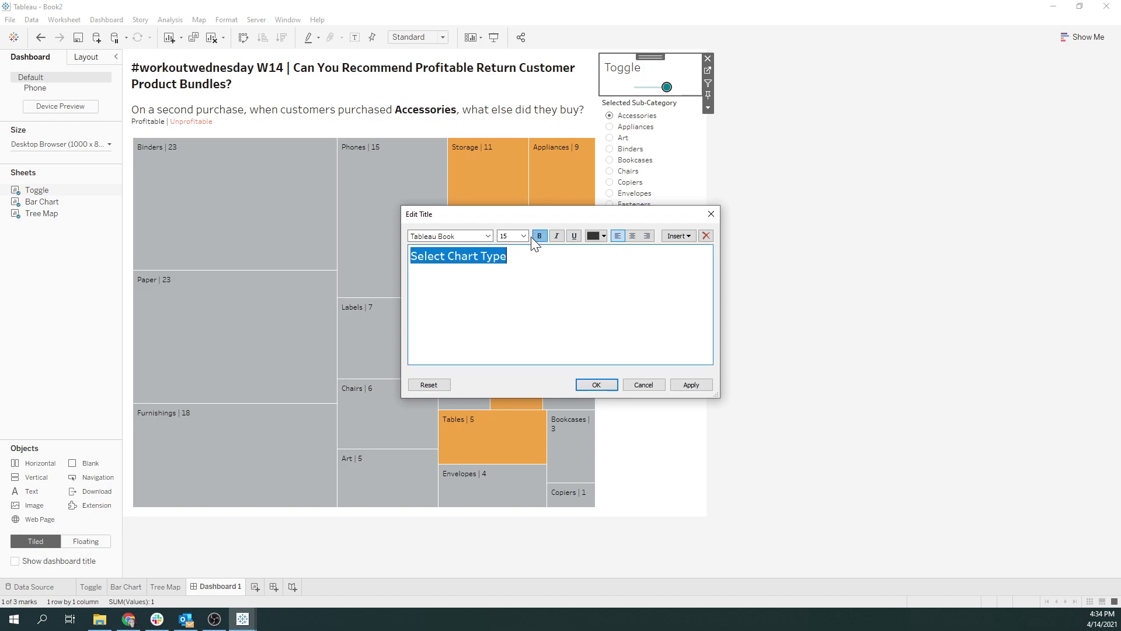
{"action": "left_click", "coordinate": [523, 236]}
{"action": "left_click", "coordinate": [513, 277]}
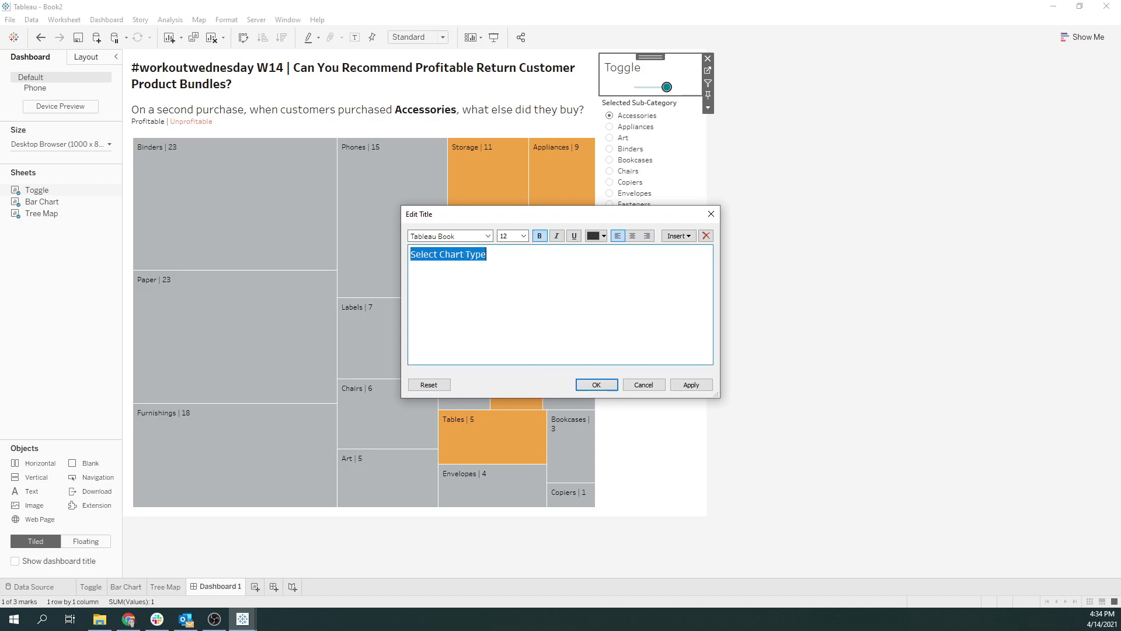
{"action": "left_click", "coordinate": [693, 385]}
{"action": "left_click", "coordinate": [597, 385]}
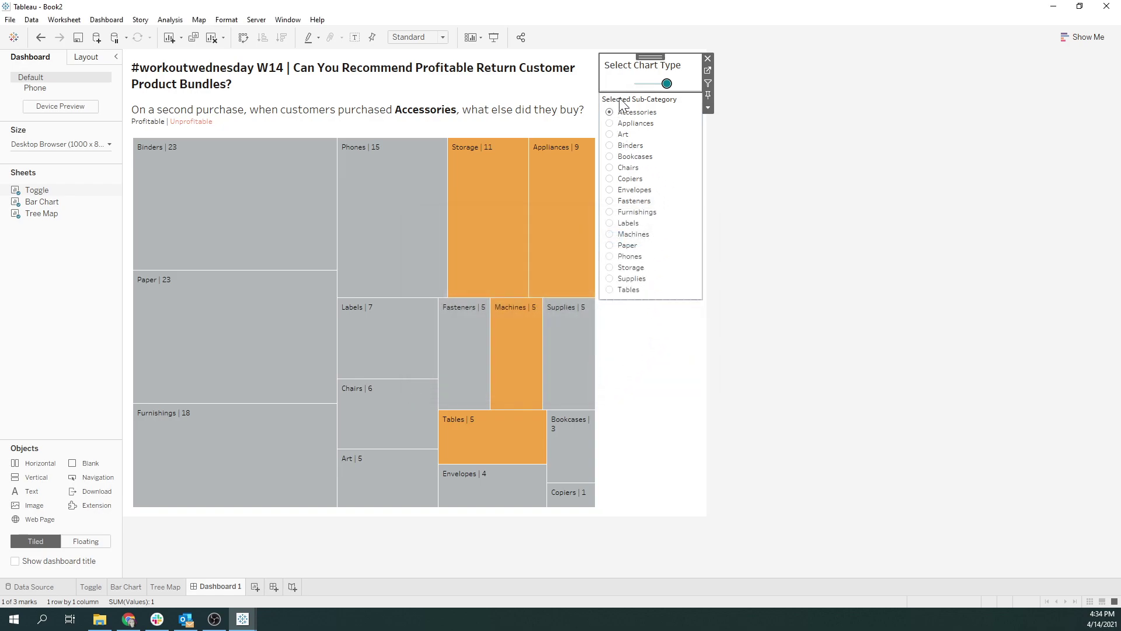
Reduce the Select Chart Type title's font size to 11.
{"action": "double_click", "coordinate": [626, 71]}
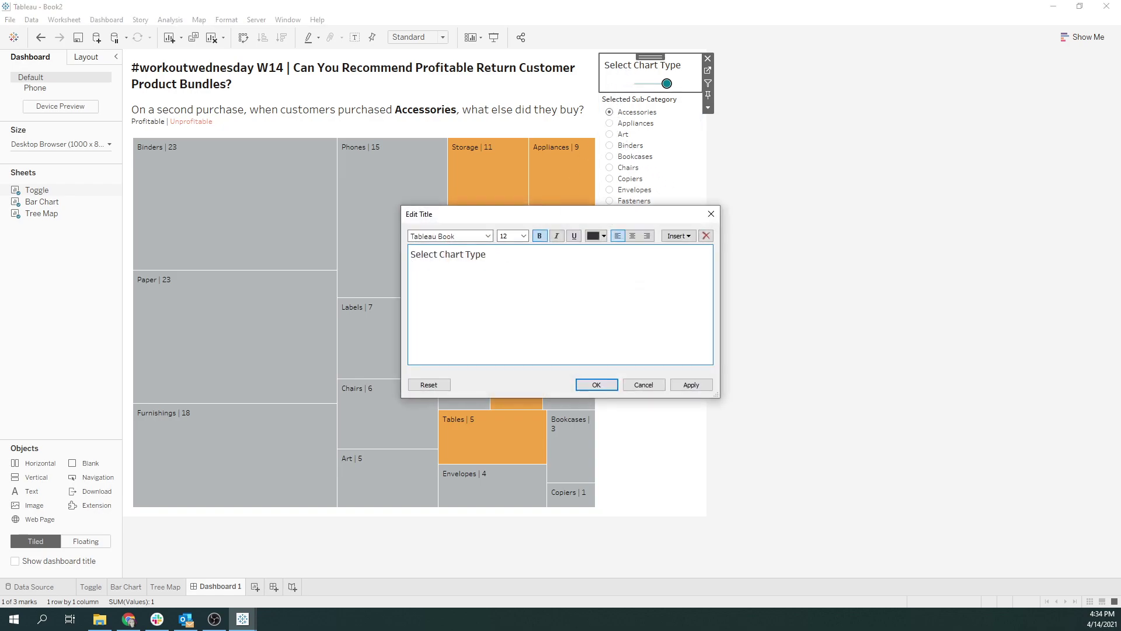
{"action": "key", "text": "ctrl+a"}
{"action": "left_click", "coordinate": [523, 236]}
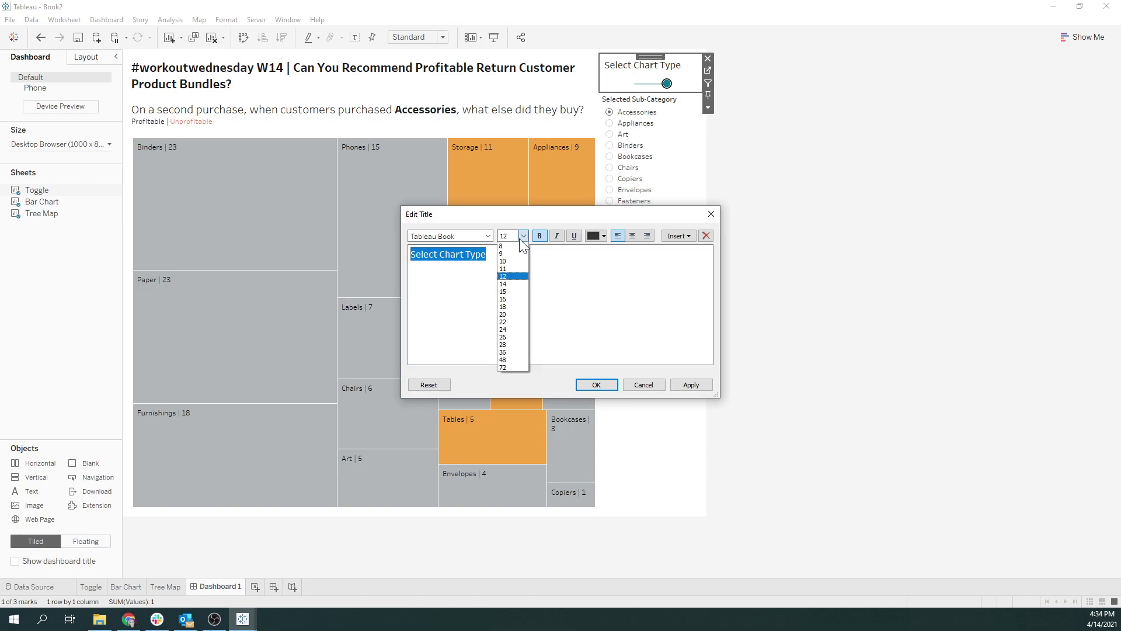
{"action": "left_click", "coordinate": [505, 268]}
{"action": "left_click", "coordinate": [596, 384]}
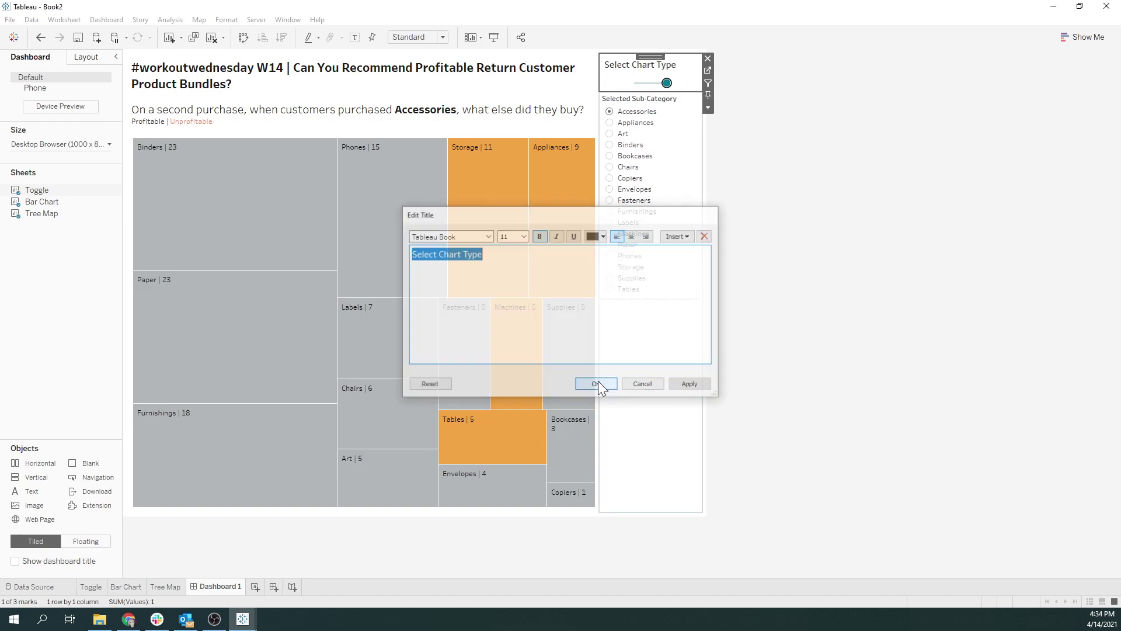
Format the Selected Sub-Category control's title in Tableau Book at font size 11.
{"action": "left_click", "coordinate": [647, 97]}
{"action": "double_click", "coordinate": [647, 96]}
{"action": "key", "text": "ctrl+a"}
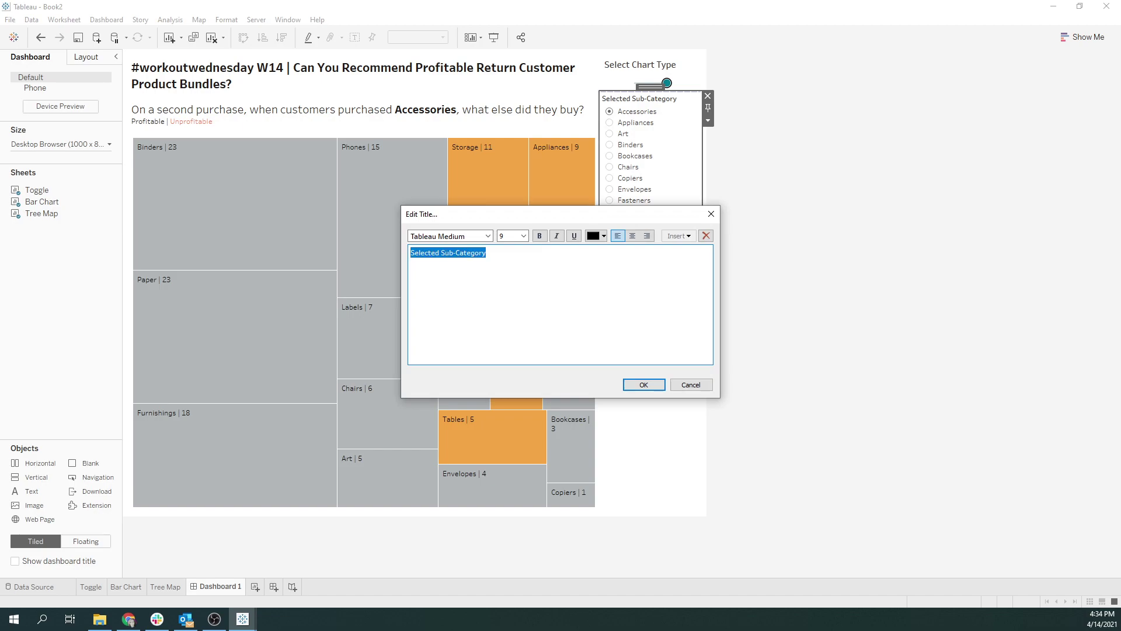
{"action": "left_click", "coordinate": [524, 236]}
{"action": "left_click", "coordinate": [524, 236]}
{"action": "left_click", "coordinate": [523, 237]}
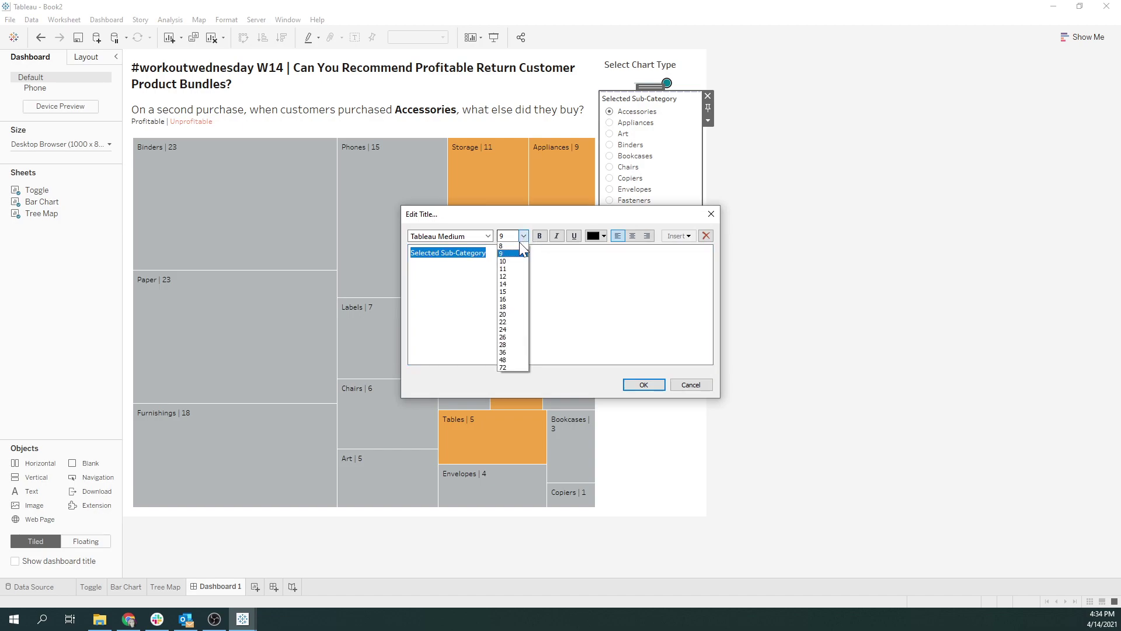
{"action": "left_click", "coordinate": [512, 270]}
{"action": "left_click", "coordinate": [487, 236]}
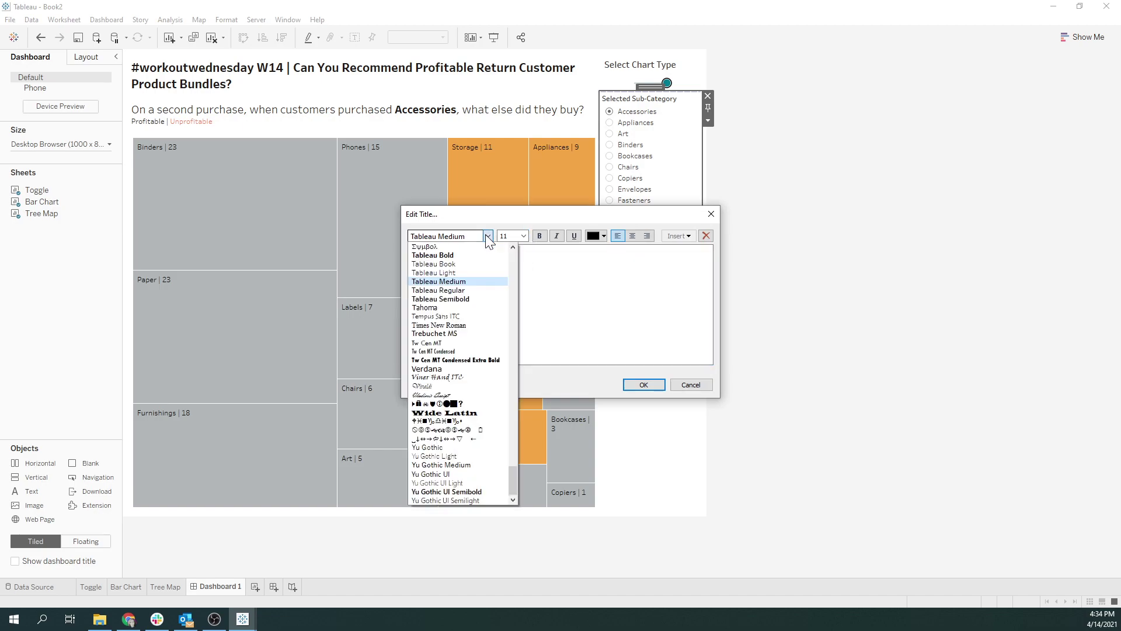
{"action": "left_click", "coordinate": [487, 237]}
{"action": "left_click", "coordinate": [487, 237]}
{"action": "left_click", "coordinate": [461, 262]}
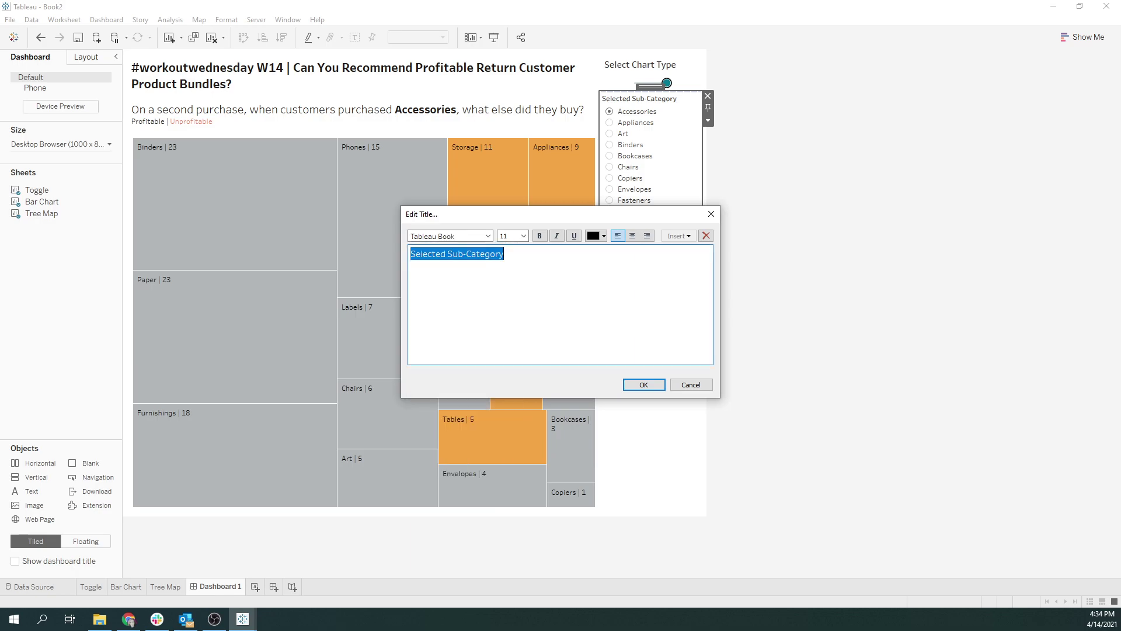
{"action": "left_click", "coordinate": [644, 385]}
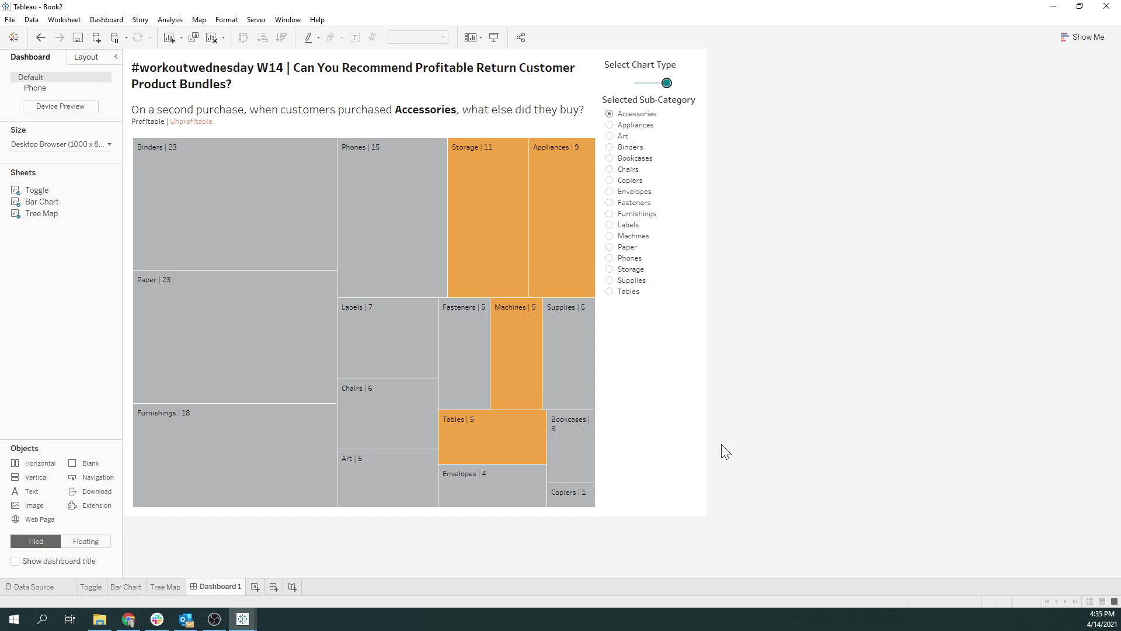
Give the vertical container holding the toggle and sub-category list a light gray background at 100% opacity.
{"action": "left_click", "coordinate": [677, 491]}
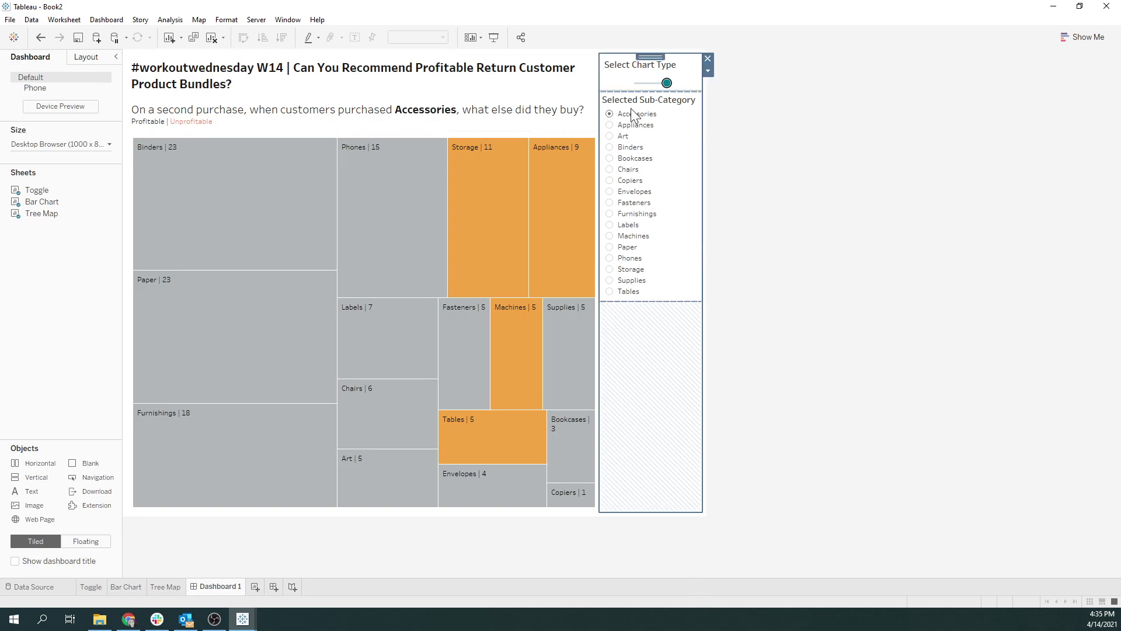
{"action": "left_click", "coordinate": [79, 65]}
{"action": "left_click", "coordinate": [52, 262]}
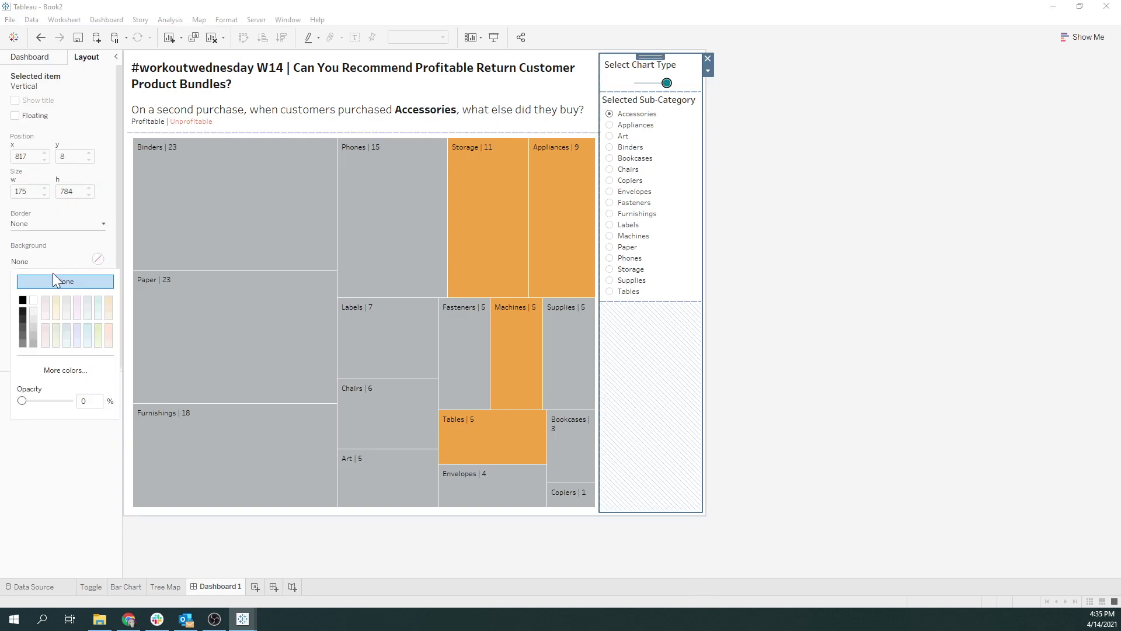
{"action": "left_click", "coordinate": [33, 310]}
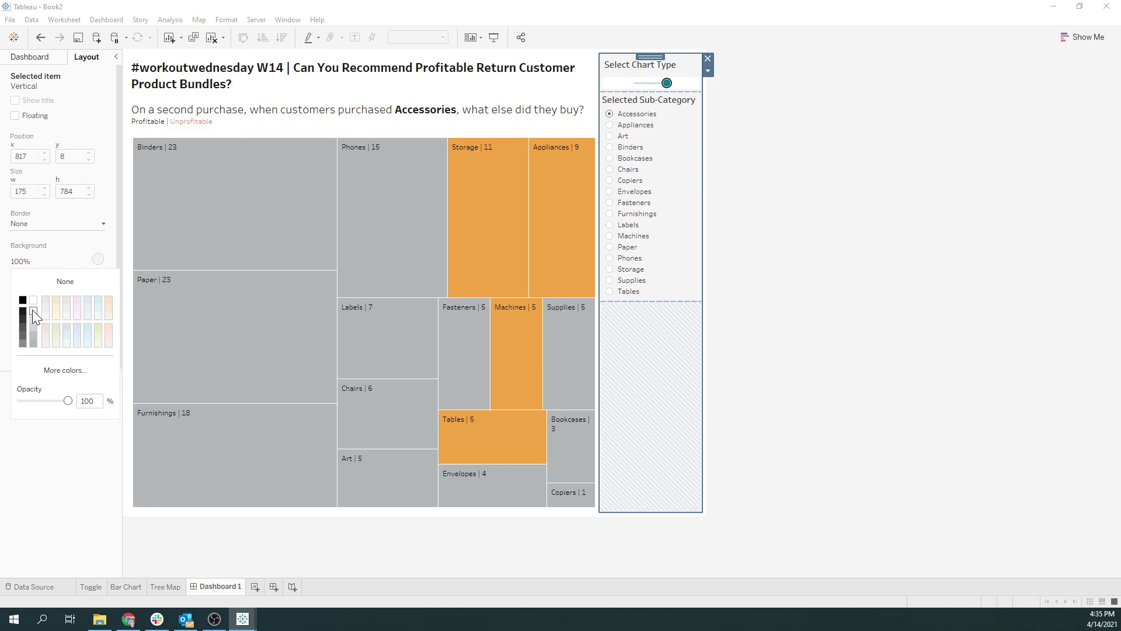
{"action": "left_click", "coordinate": [867, 264]}
Set the Toggle sheet's default worksheet shading to None and return to Dashboard 1.
{"action": "left_click", "coordinate": [682, 73]}
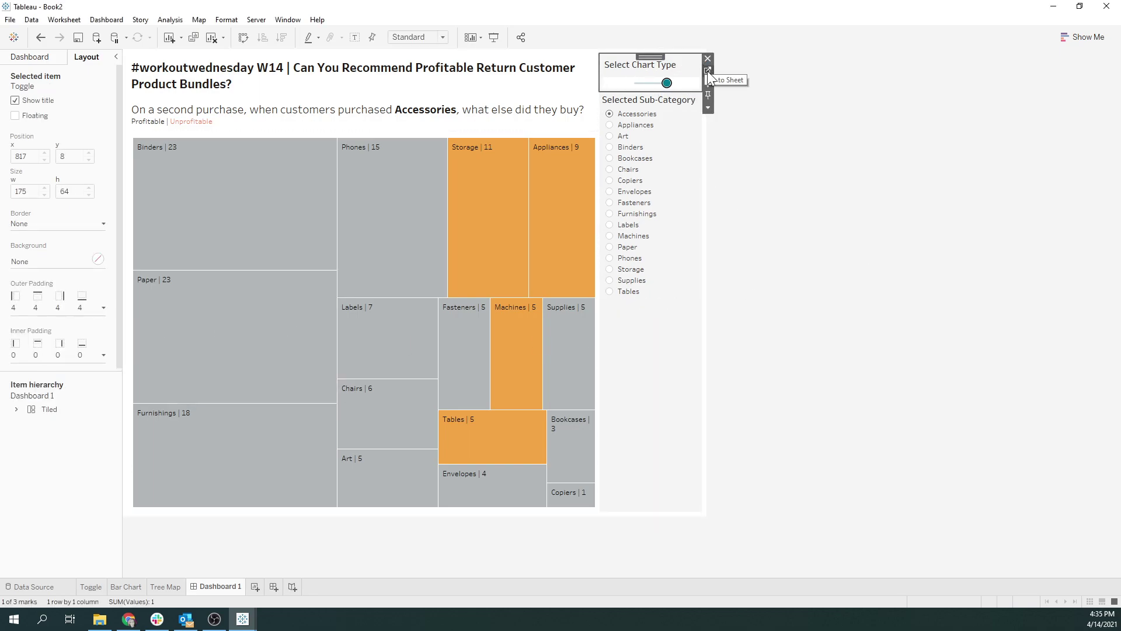
{"action": "left_click", "coordinate": [707, 71]}
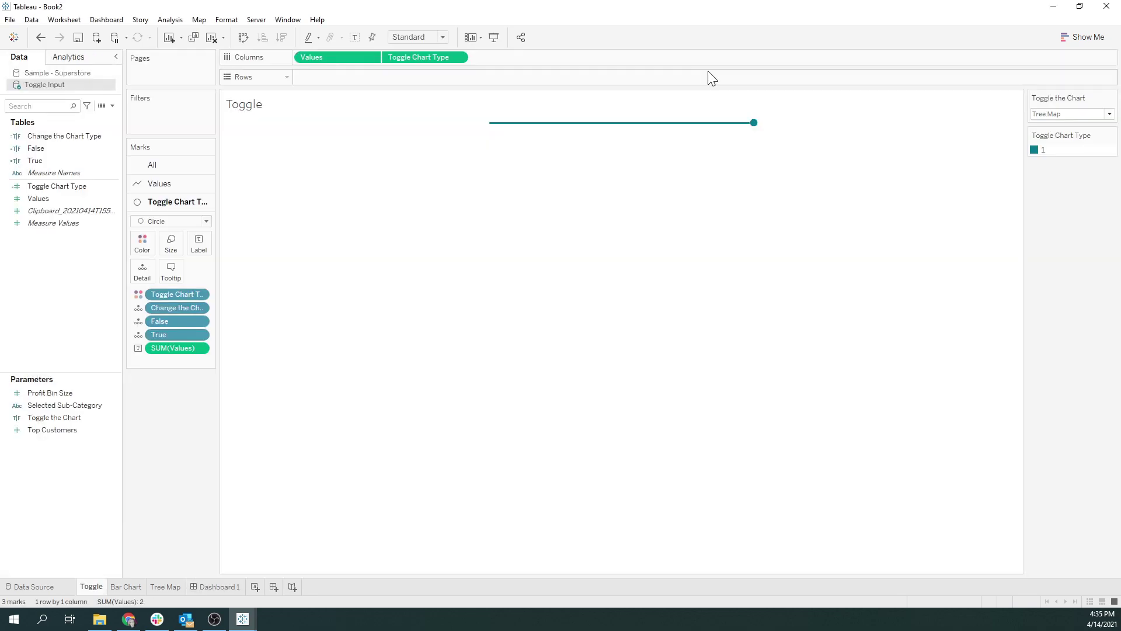
{"action": "left_click", "coordinate": [64, 20]}
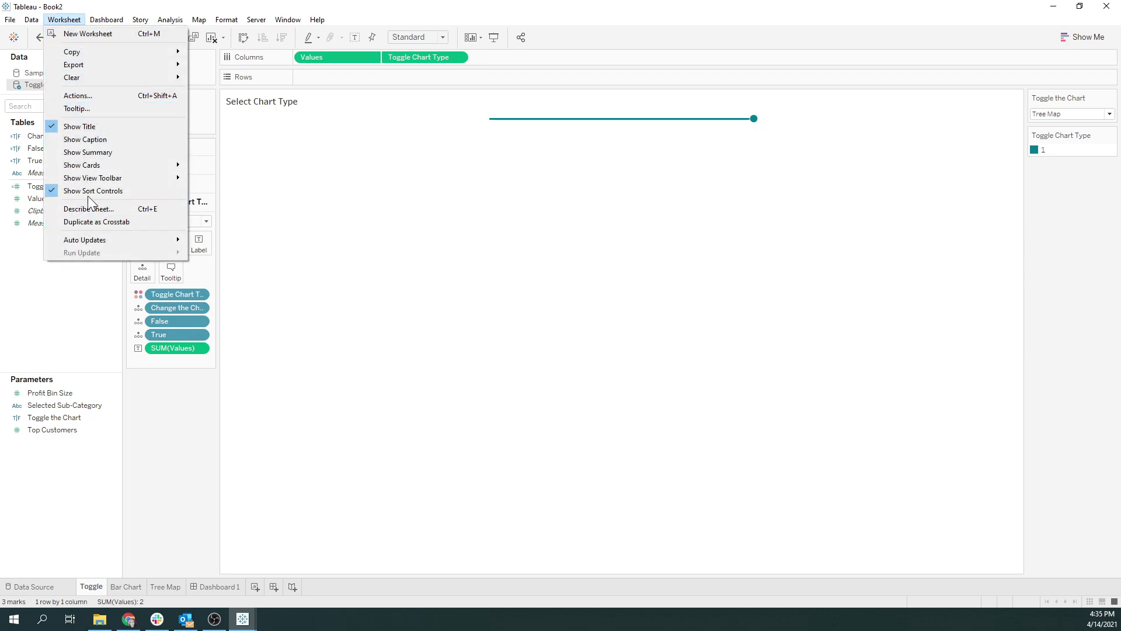
{"action": "right_click", "coordinate": [390, 130]}
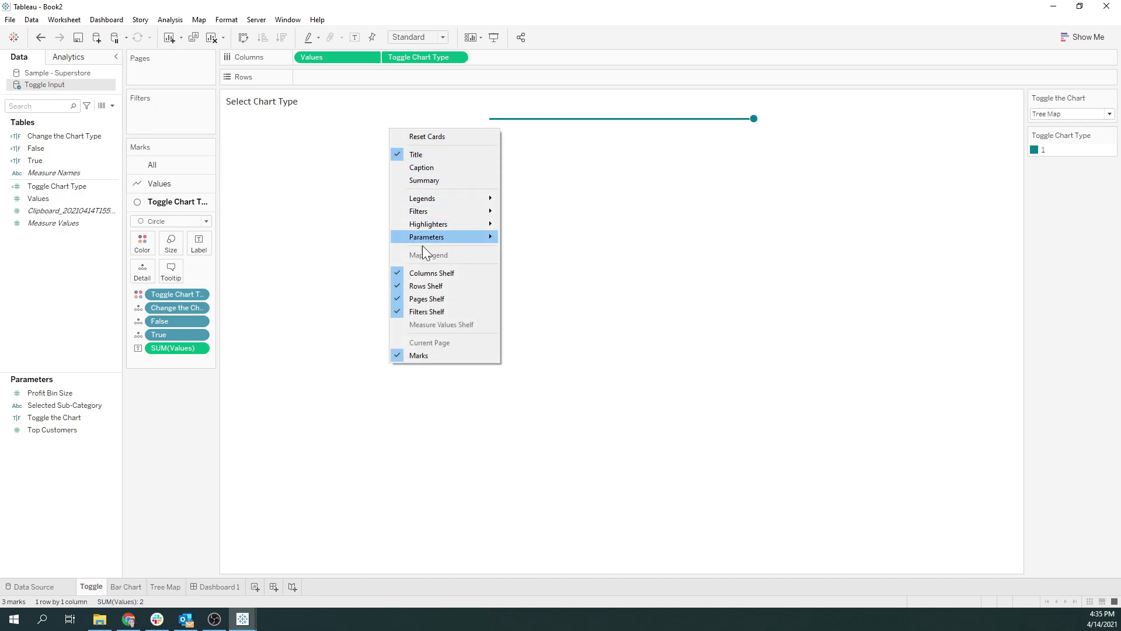
{"action": "right_click", "coordinate": [364, 110]}
{"action": "right_click", "coordinate": [357, 117]}
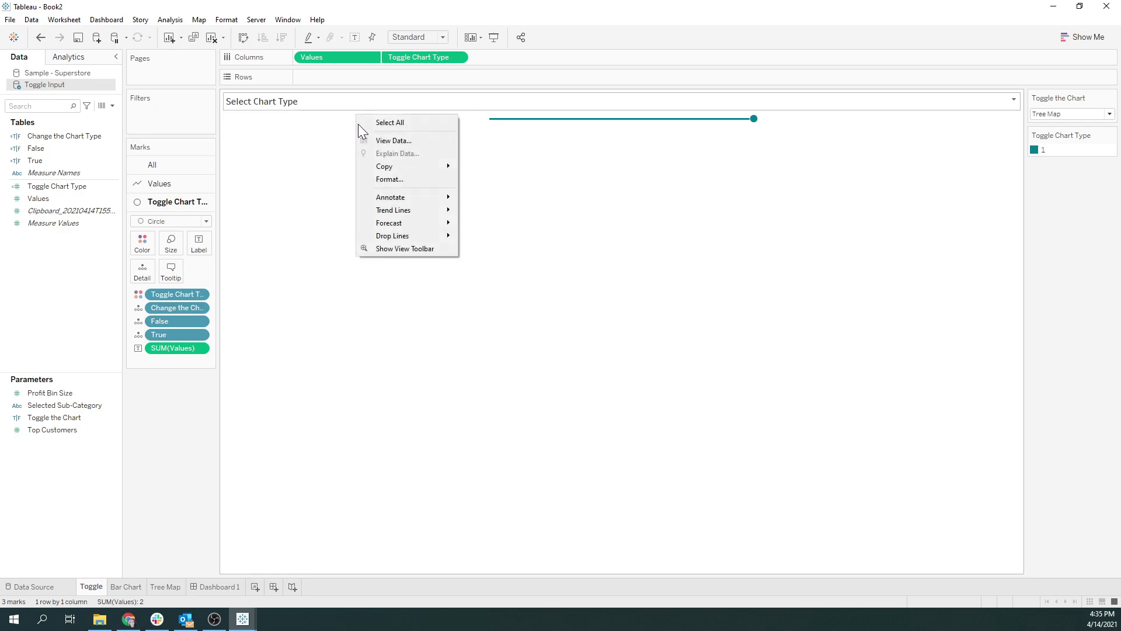
{"action": "left_click", "coordinate": [390, 179]}
{"action": "left_click", "coordinate": [36, 77]}
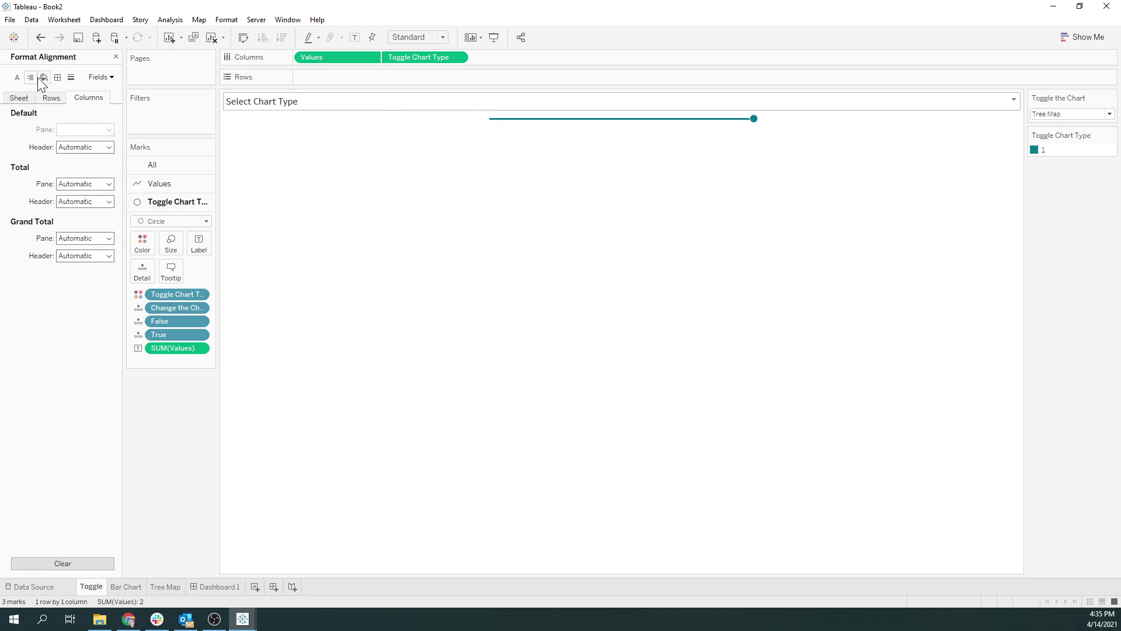
{"action": "left_click", "coordinate": [43, 77]}
{"action": "left_click", "coordinate": [26, 98]}
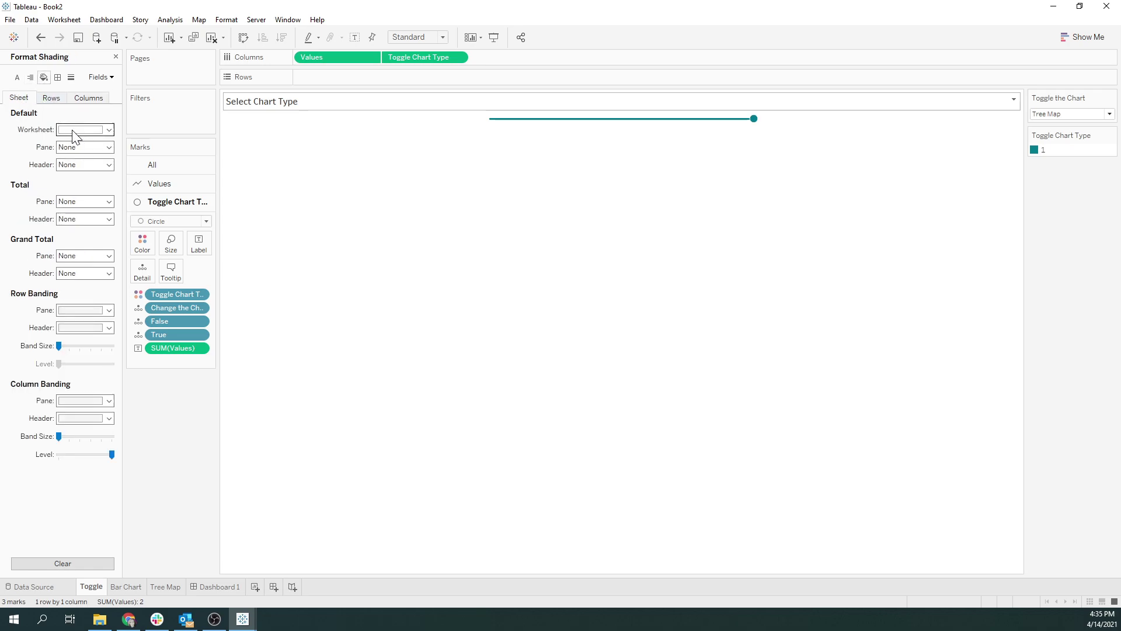
{"action": "left_click", "coordinate": [82, 129]}
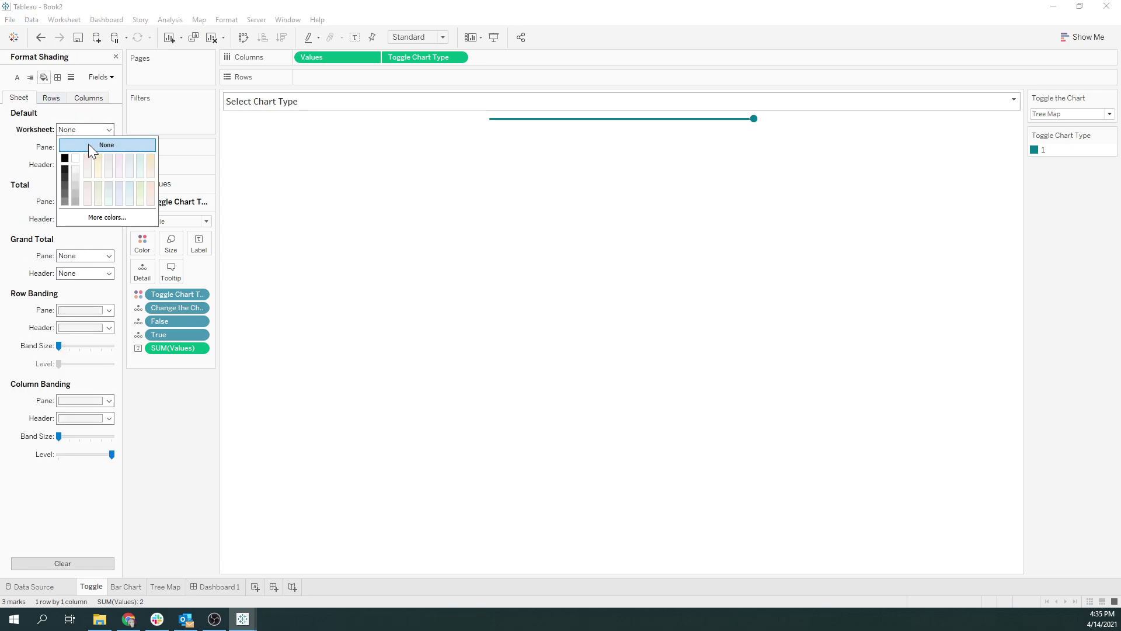
{"action": "left_click", "coordinate": [162, 450]}
{"action": "left_click", "coordinate": [219, 586]}
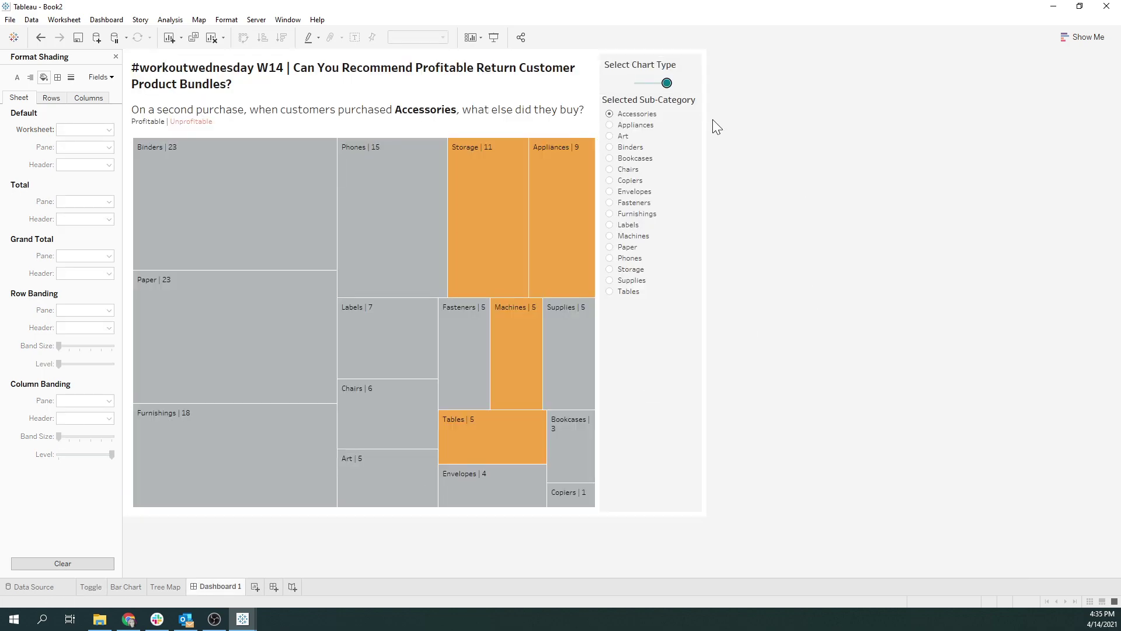
Test the Select Chart Type toggle by switching the dashboard from the treemap to the bar chart.
{"action": "left_click", "coordinate": [669, 86]}
{"action": "left_click_drag", "start_coordinate": [669, 86], "coordinate": [650, 267]}
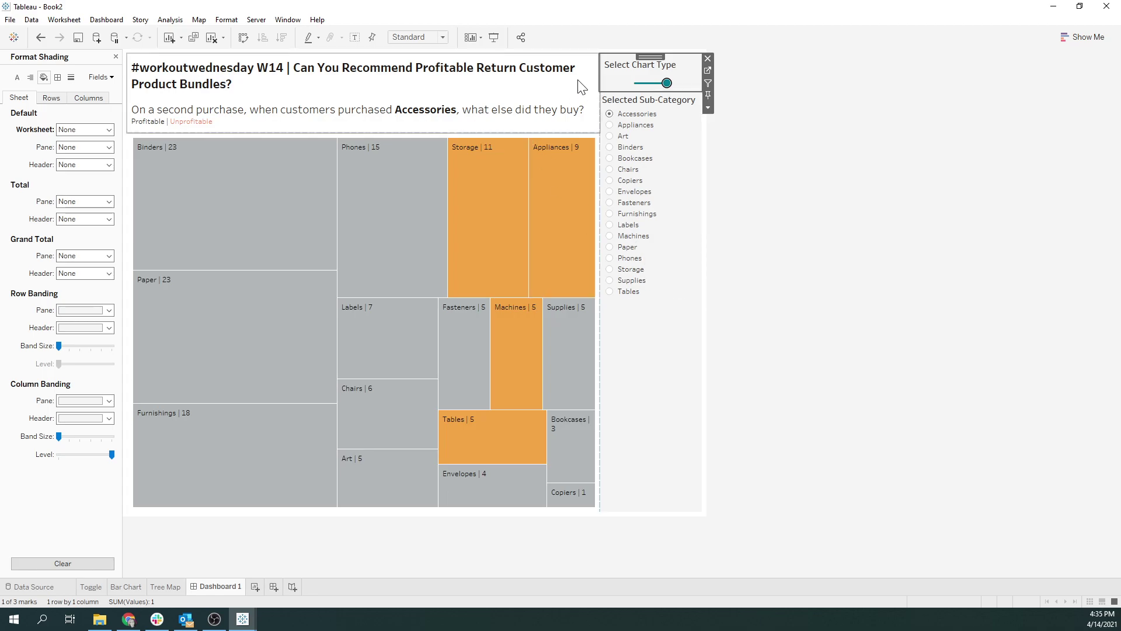
{"action": "left_click_drag", "start_coordinate": [666, 83], "coordinate": [635, 83]}
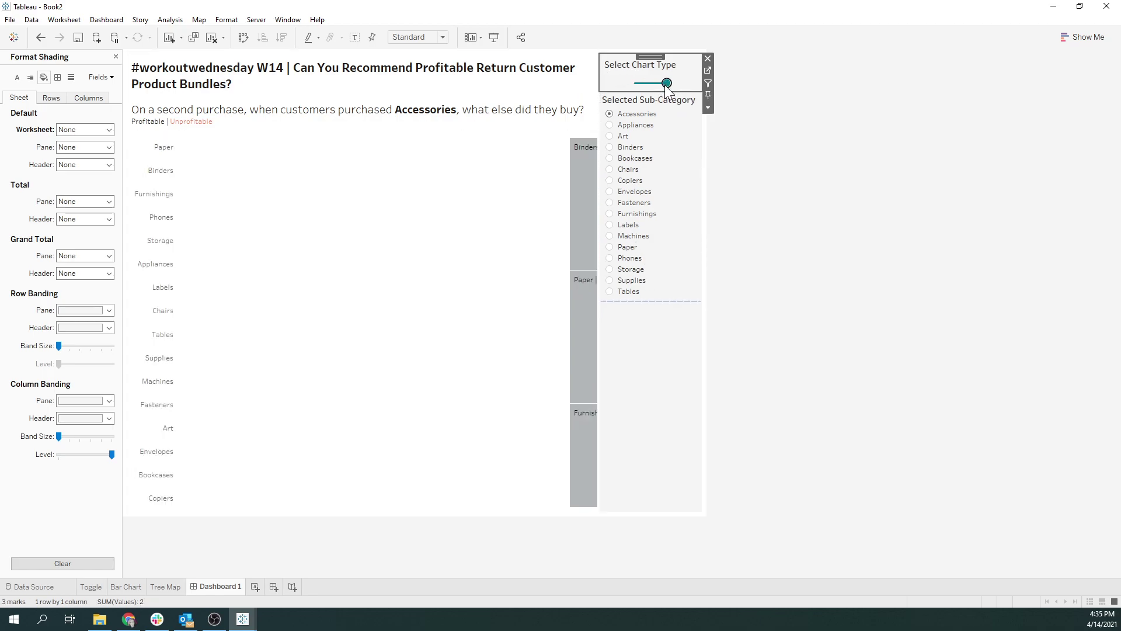